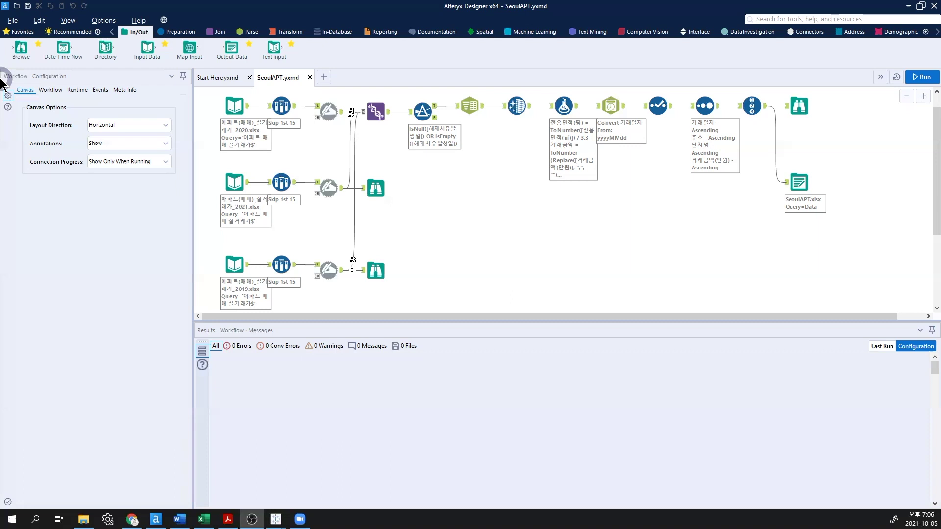
# Step: Switch to HandsOn_01_SeoulAPT.pdf in Acrobat Reader and read the goal, dataset, notes, data-cleaning direction and cleaning scenario sections
pyautogui.click(329, 112)
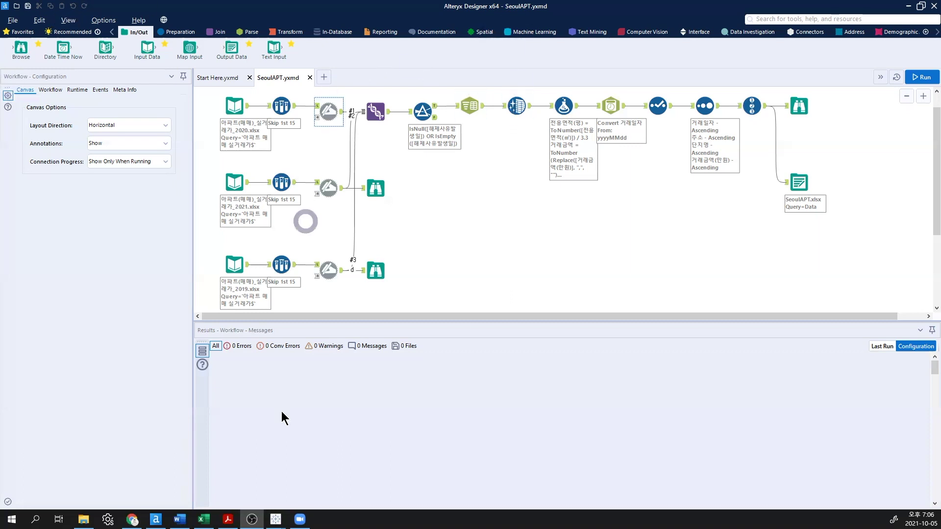
pyautogui.click(229, 519)
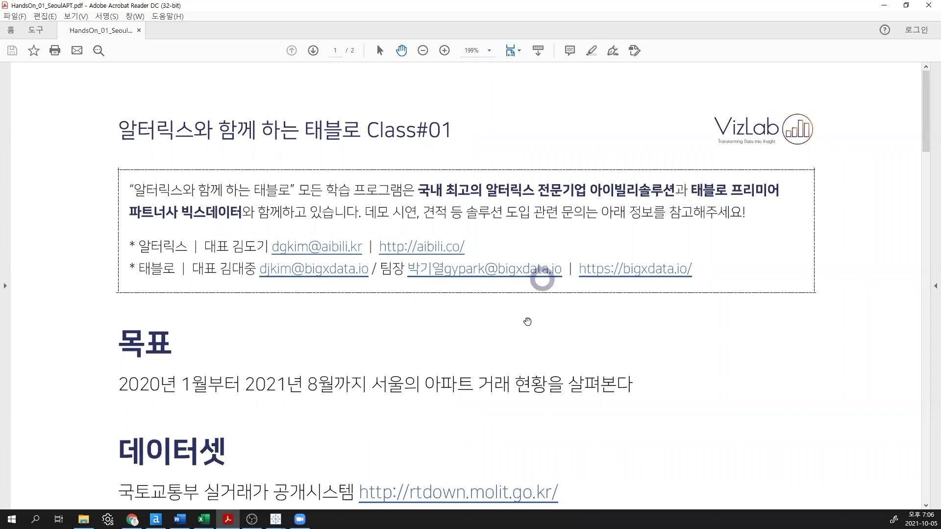
pyautogui.scroll(-4, 525, 294)
pyautogui.scroll(-1, 524, 330)
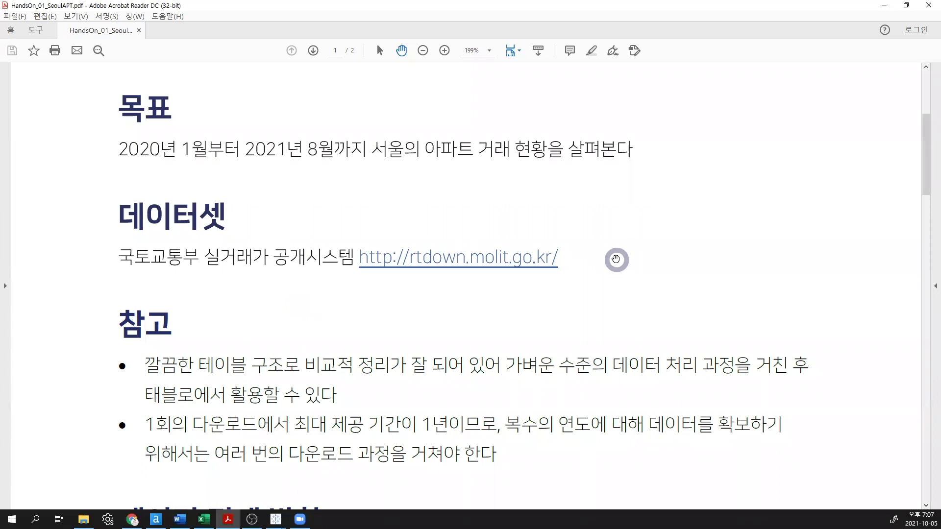
pyautogui.scroll(-5, 616, 260)
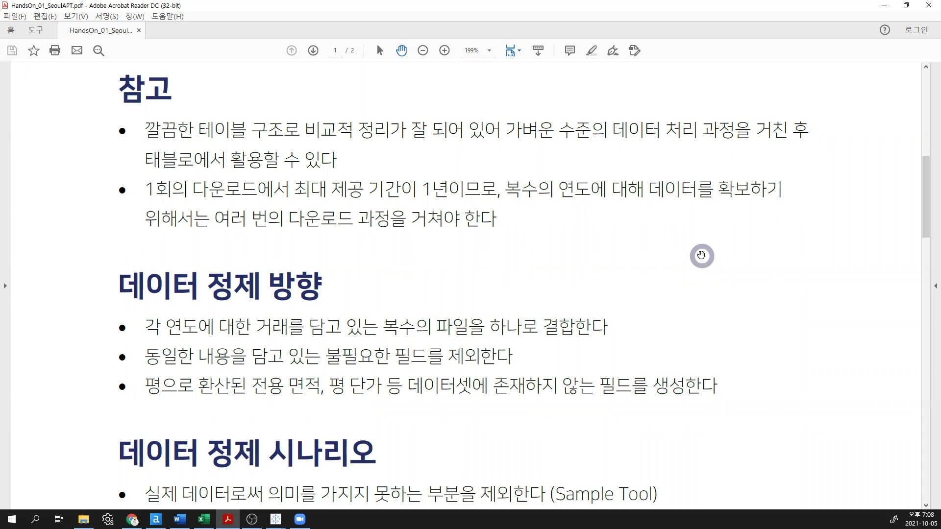
pyautogui.scroll(-5, 702, 256)
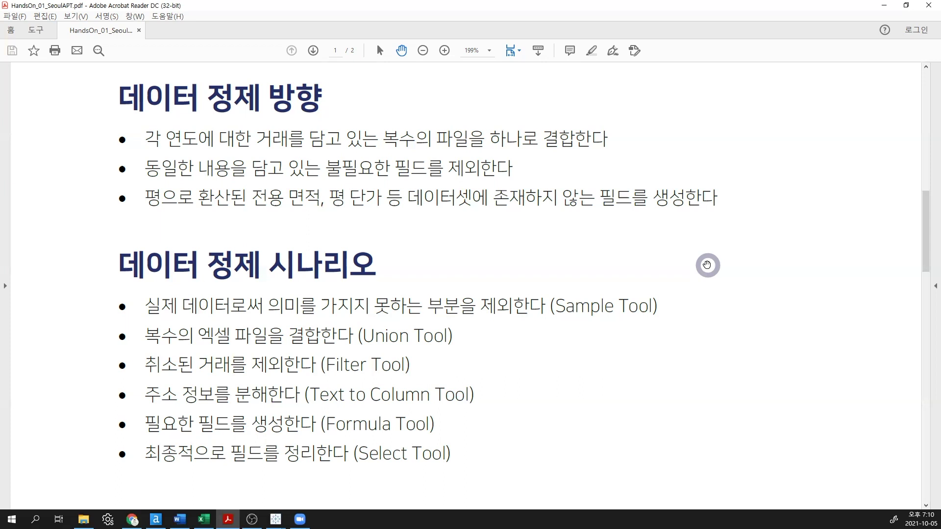
pyautogui.scroll(-3, 707, 265)
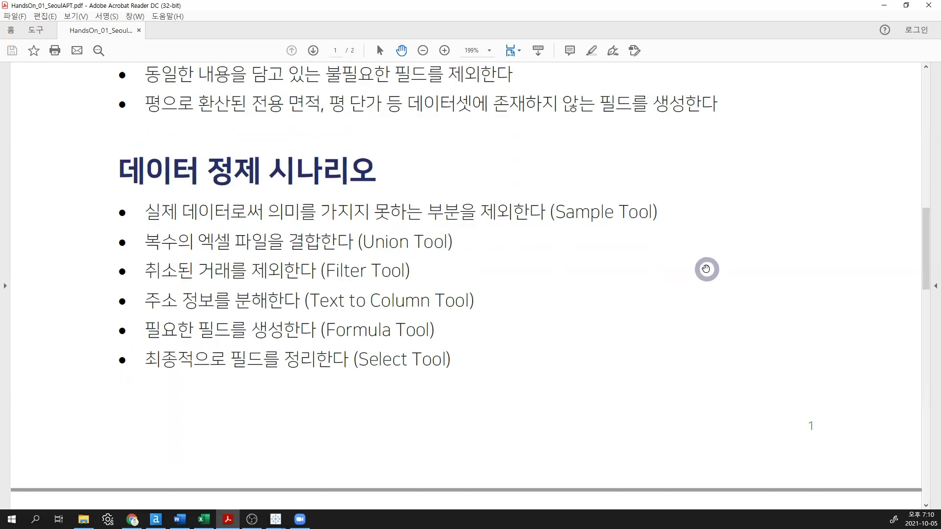
pyautogui.scroll(-1, 707, 269)
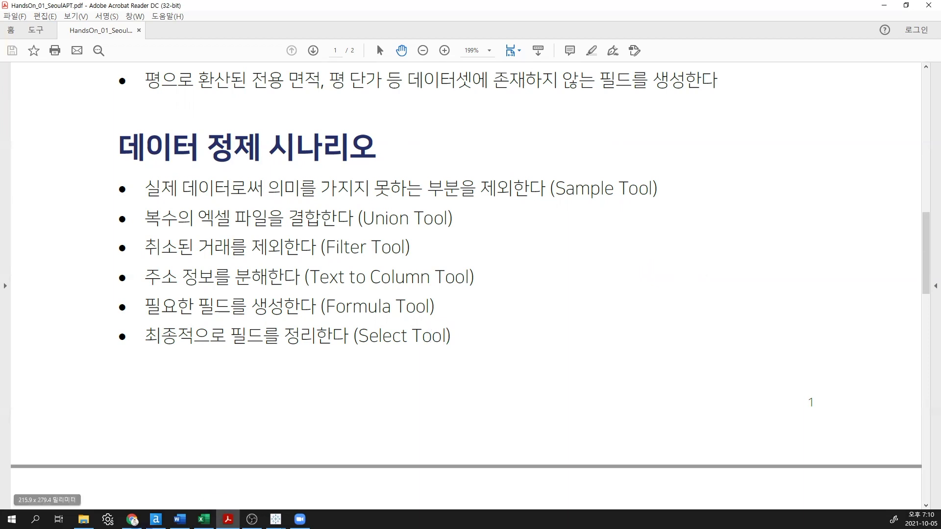
# Step: Switch to Alteryx Designer and create a new blank workflow, comparing it with the finished SeoulAPT.yxmd workflow
pyautogui.click(155, 519)
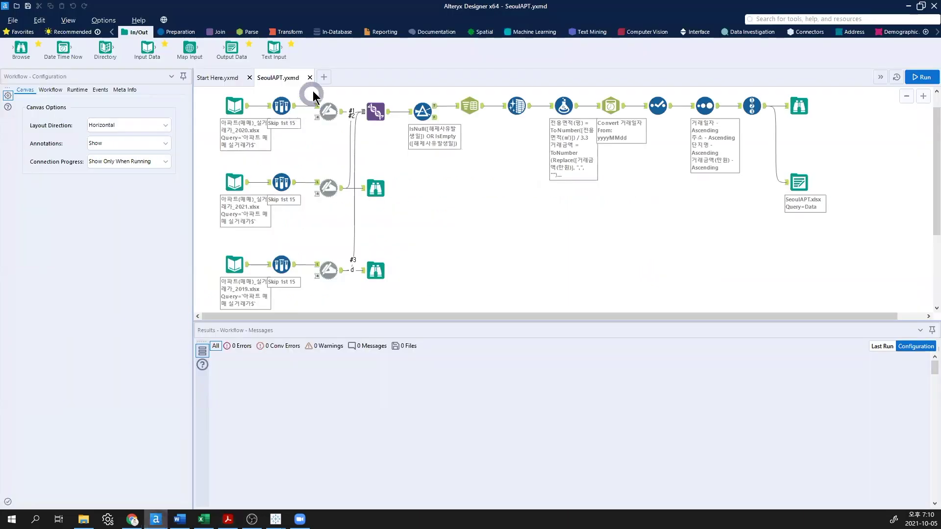
pyautogui.click(325, 78)
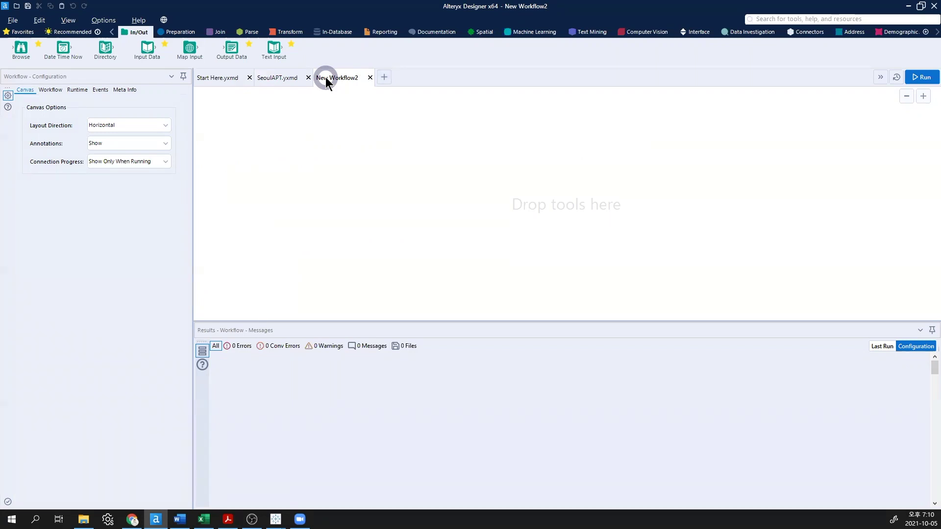
pyautogui.click(287, 83)
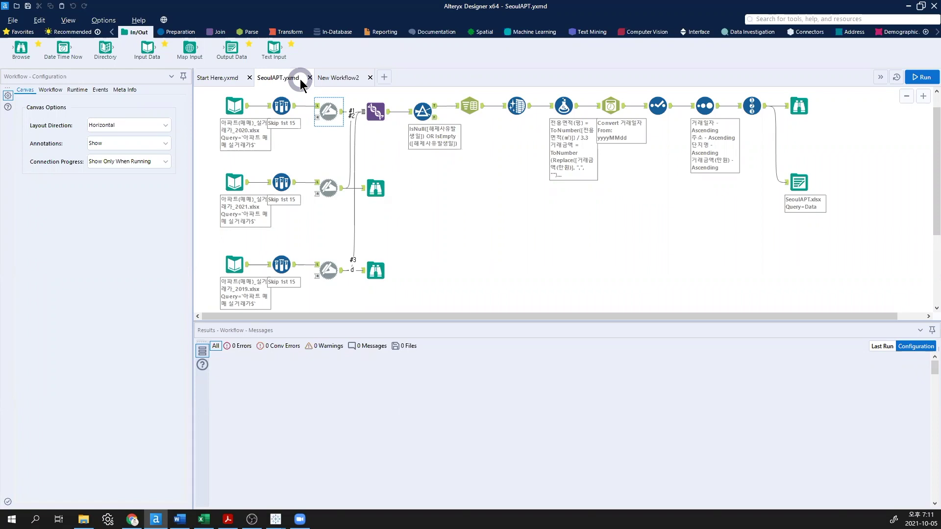
pyautogui.click(336, 82)
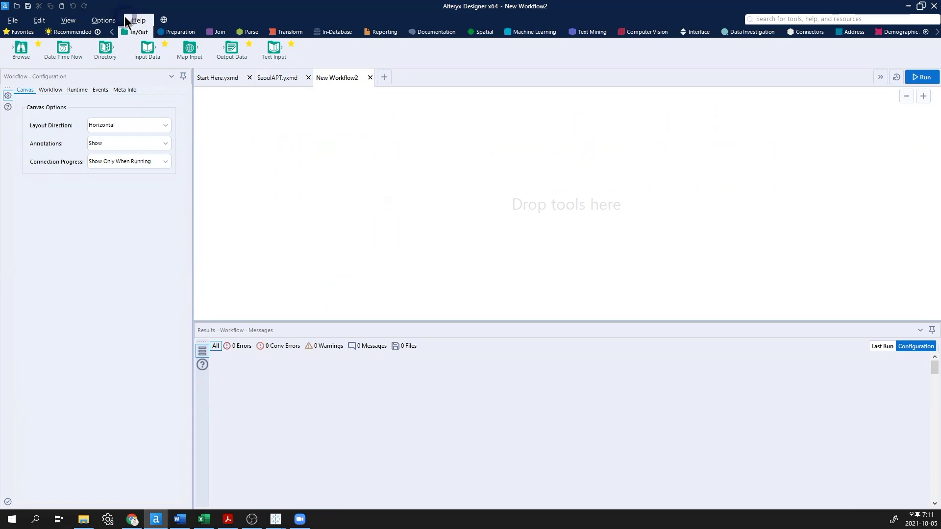
# Step: Examine the tool categories from In/Out and Preparation through Machine Learning, Interface and Address, ending with the Favorites tools
pyautogui.moveTo(38, 50); pyautogui.dragTo(32, 52)
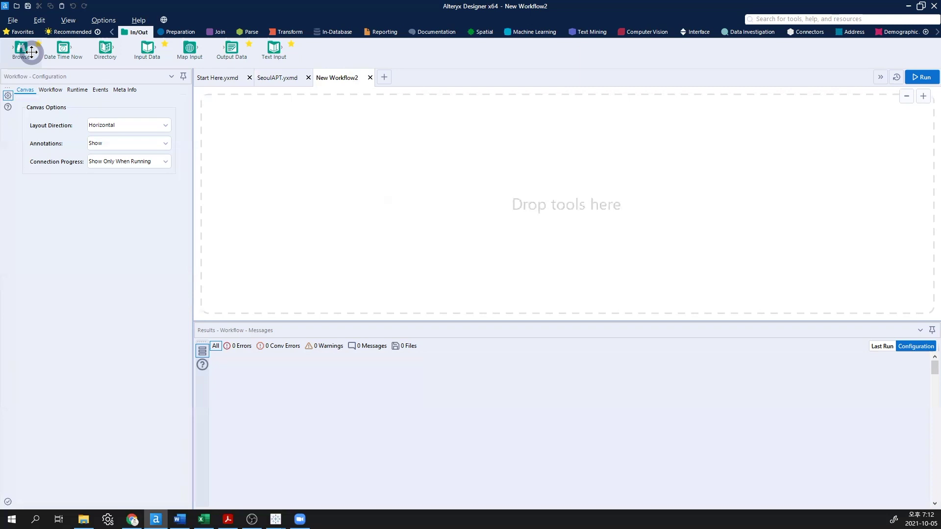
pyautogui.moveTo(31, 52); pyautogui.dragTo(139, 35)
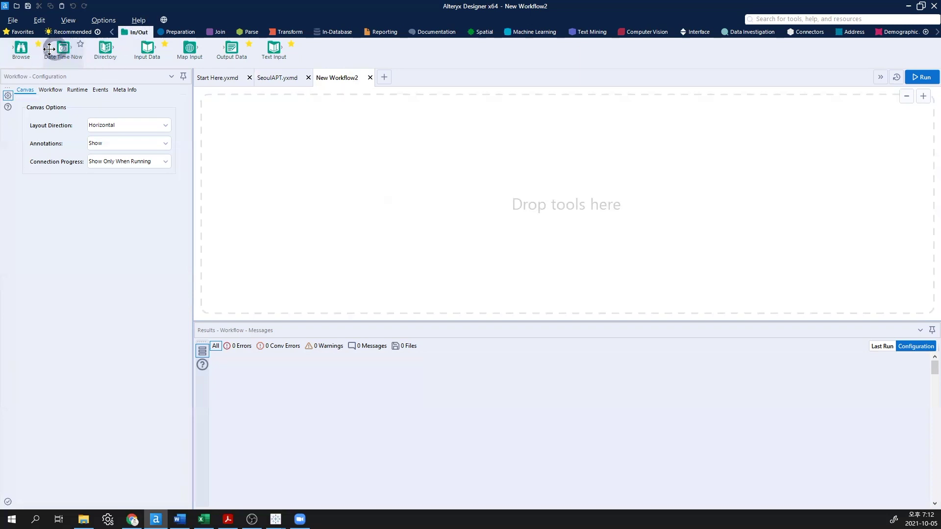
pyautogui.moveTo(231, 48); pyautogui.dragTo(185, 35)
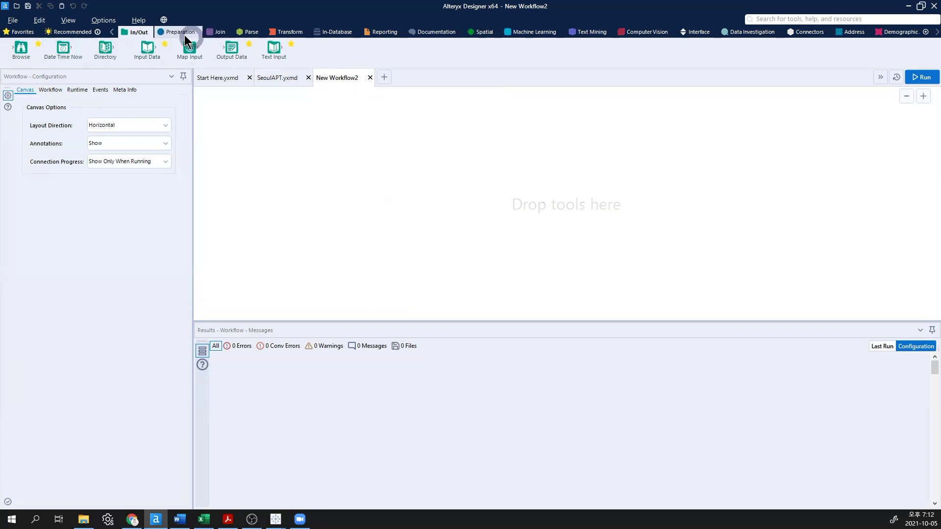
pyautogui.click(182, 34)
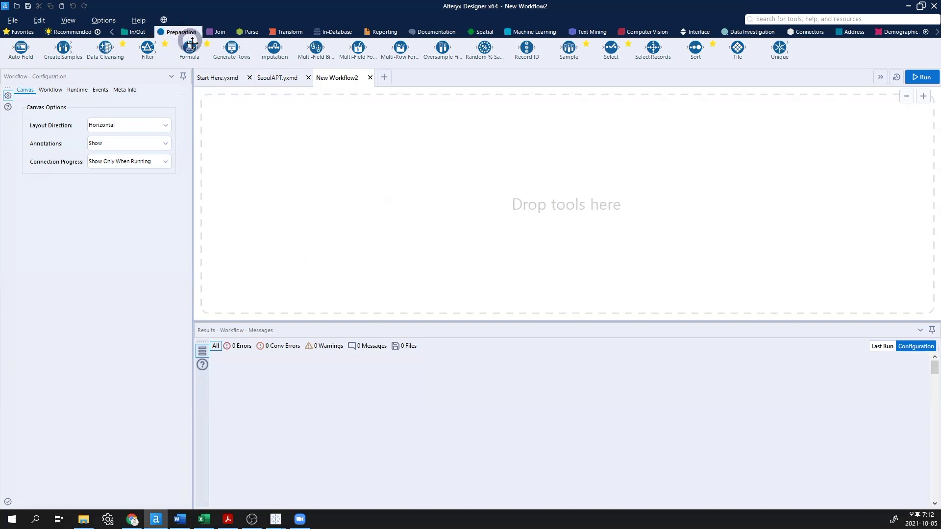
pyautogui.moveTo(316, 48); pyautogui.dragTo(324, 49)
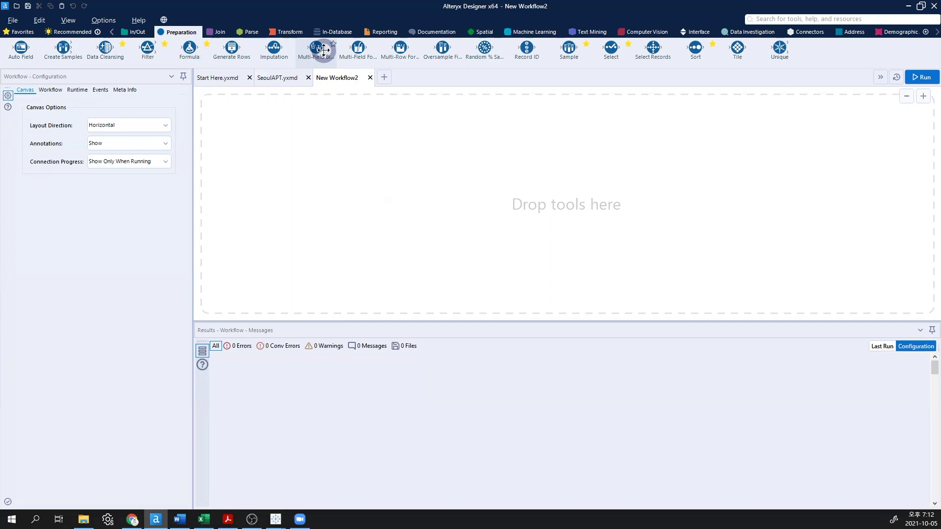
pyautogui.click(218, 32)
pyautogui.click(245, 31)
pyautogui.click(284, 31)
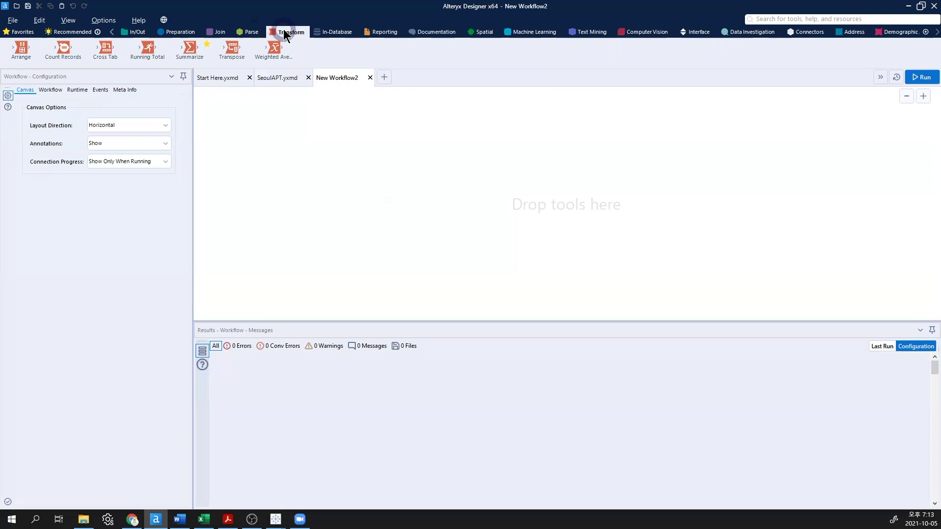
pyautogui.click(331, 31)
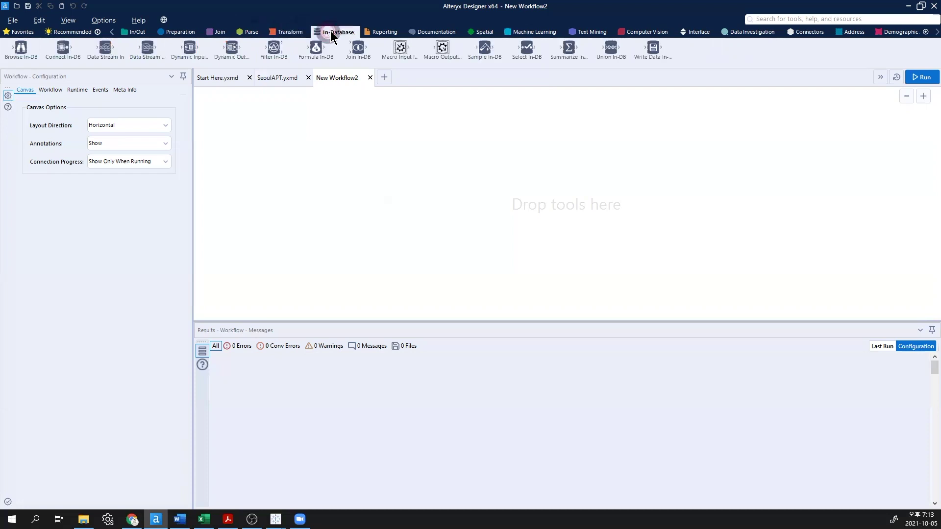
pyautogui.click(384, 32)
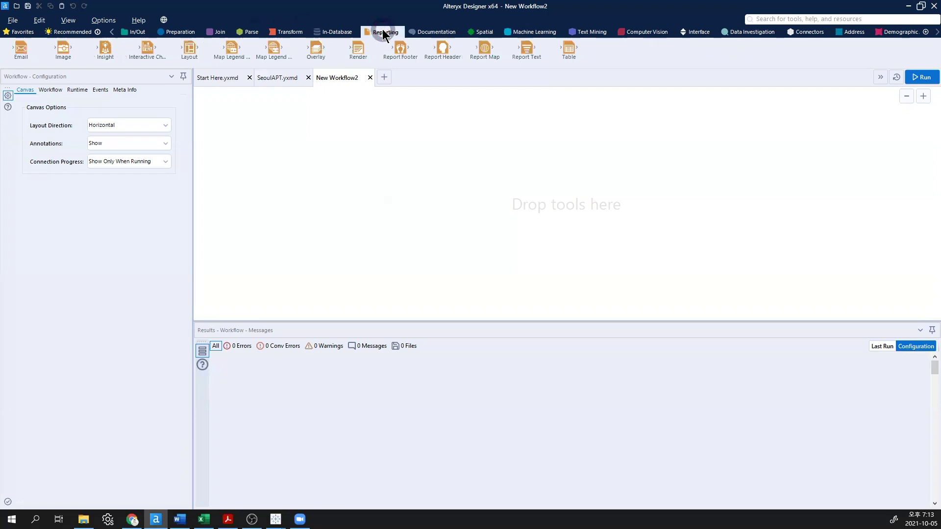
pyautogui.click(422, 31)
pyautogui.click(479, 32)
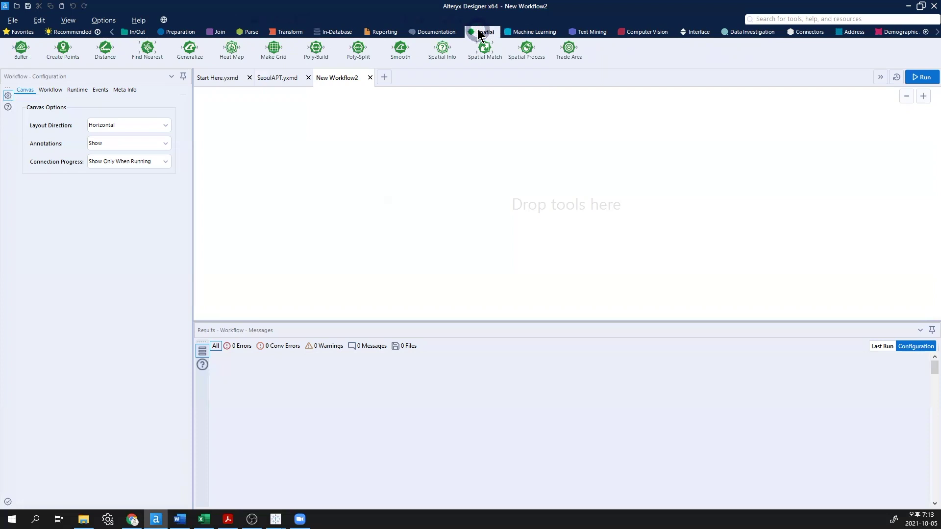
pyautogui.click(522, 33)
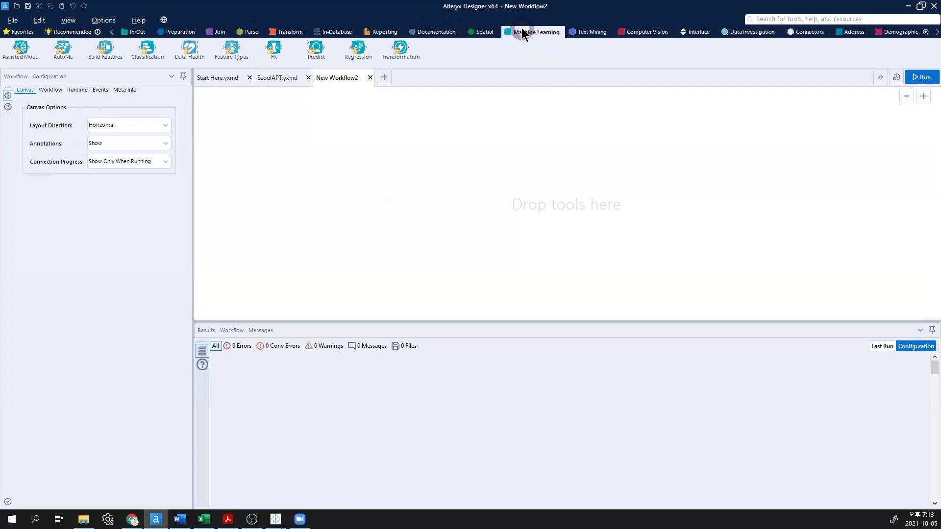
pyautogui.moveTo(408, 50); pyautogui.dragTo(400, 51)
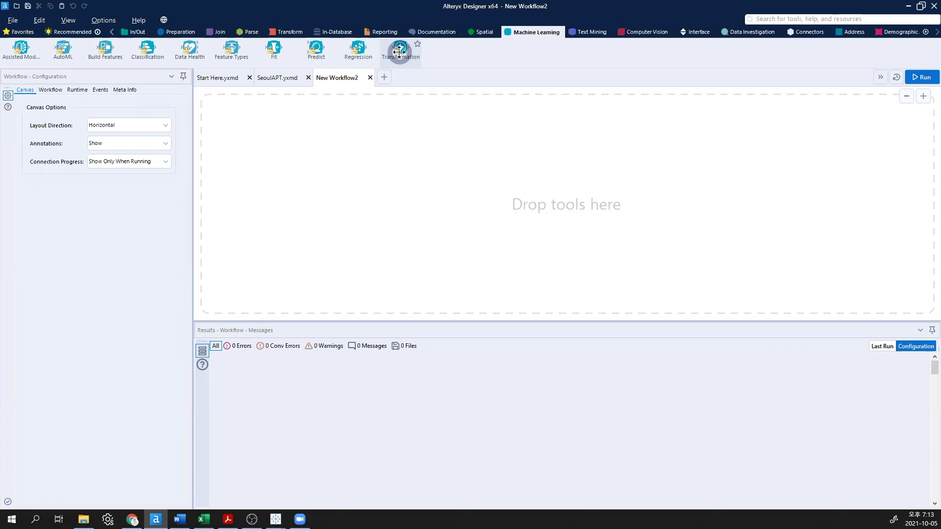
pyautogui.moveTo(399, 51); pyautogui.dragTo(402, 49)
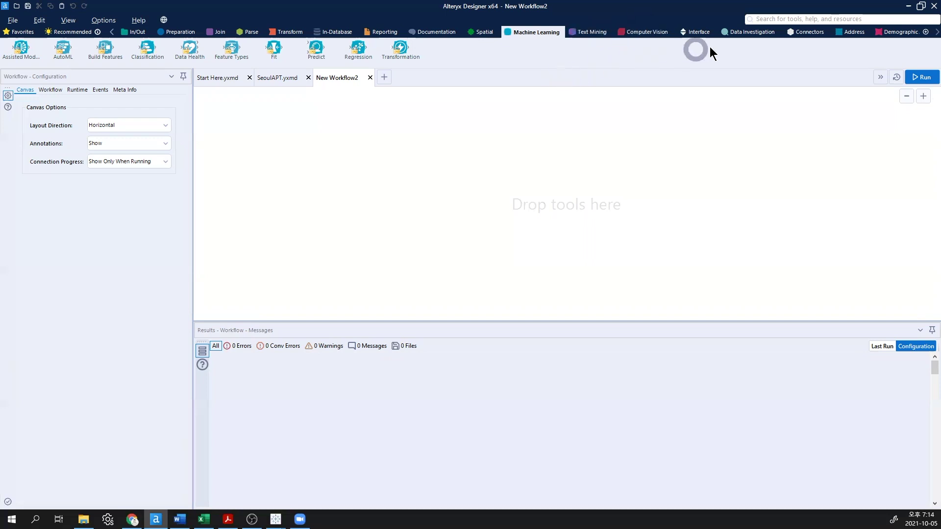
pyautogui.click(706, 32)
pyautogui.click(849, 33)
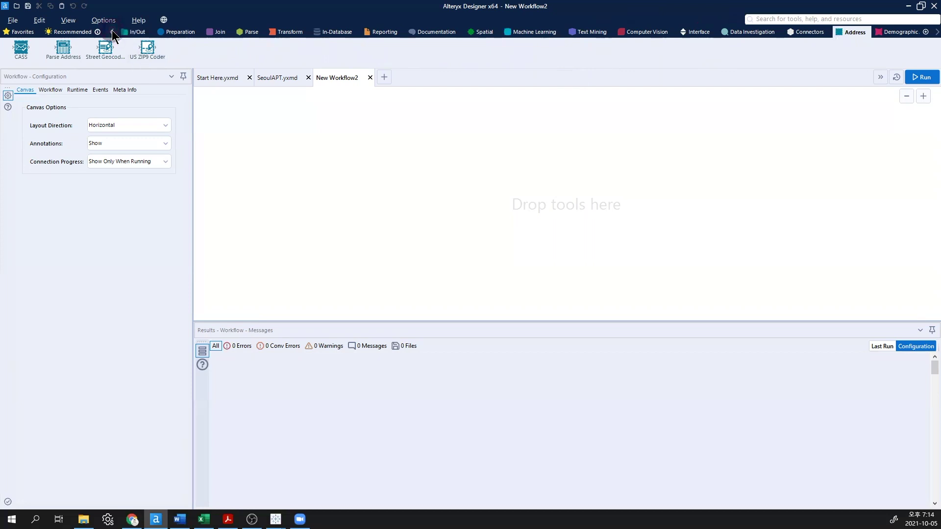
pyautogui.click(25, 33)
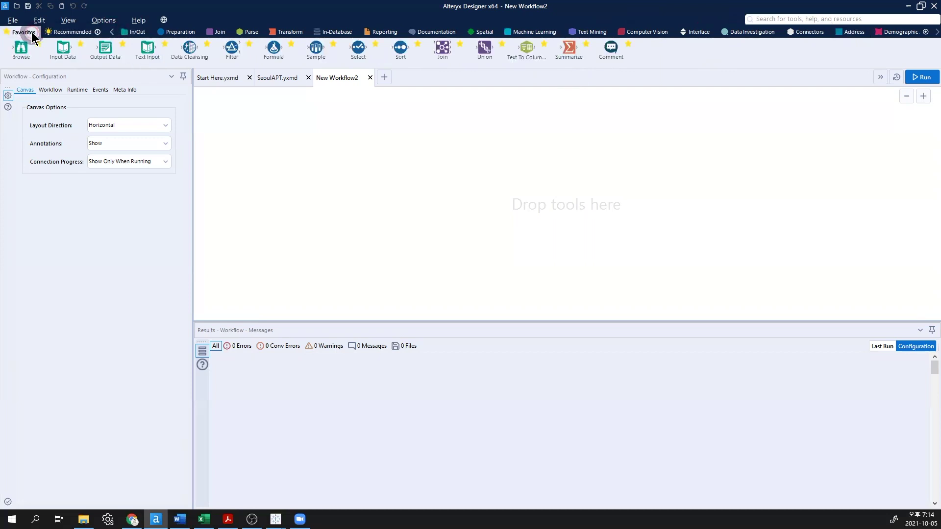
pyautogui.moveTo(525, 52); pyautogui.dragTo(15, 53)
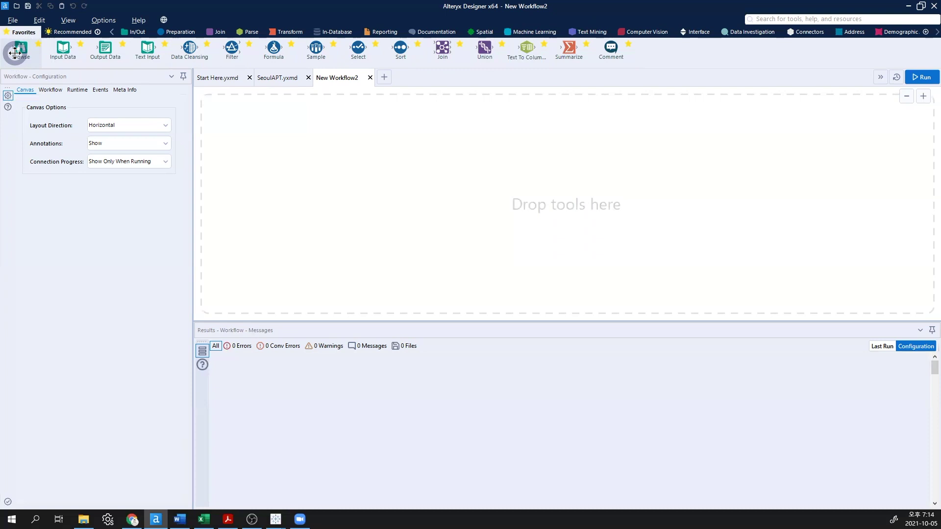
pyautogui.moveTo(15, 53); pyautogui.dragTo(22, 83)
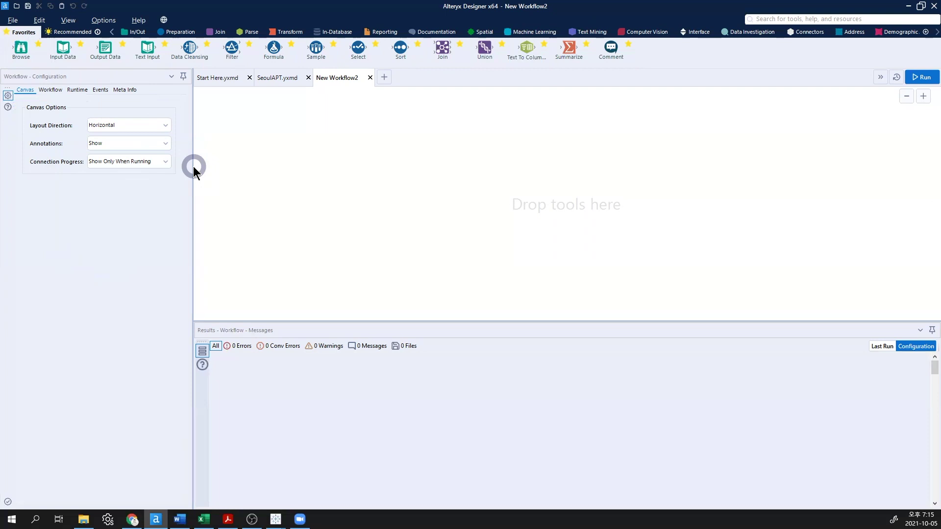
pyautogui.moveTo(63, 49); pyautogui.dragTo(247, 129)
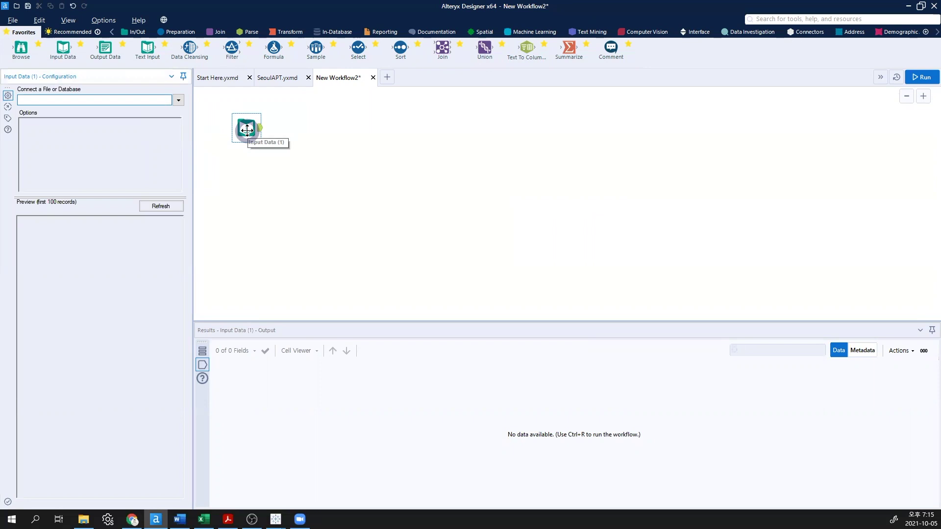
pyautogui.click(248, 130)
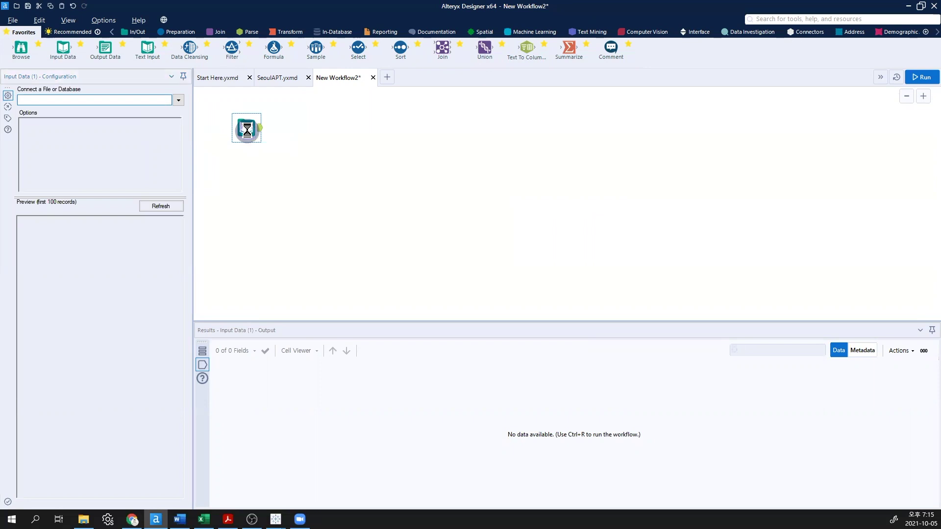
pyautogui.rightClick(246, 125)
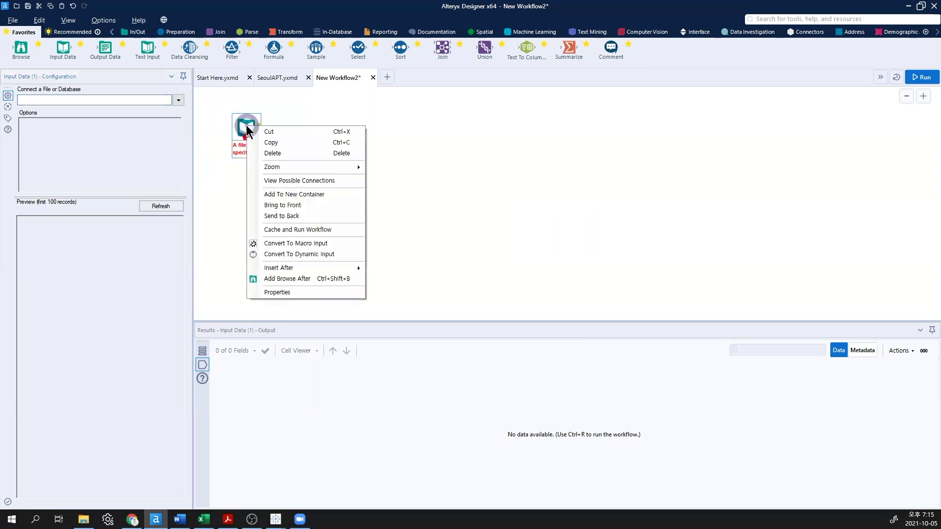
pyautogui.click(278, 153)
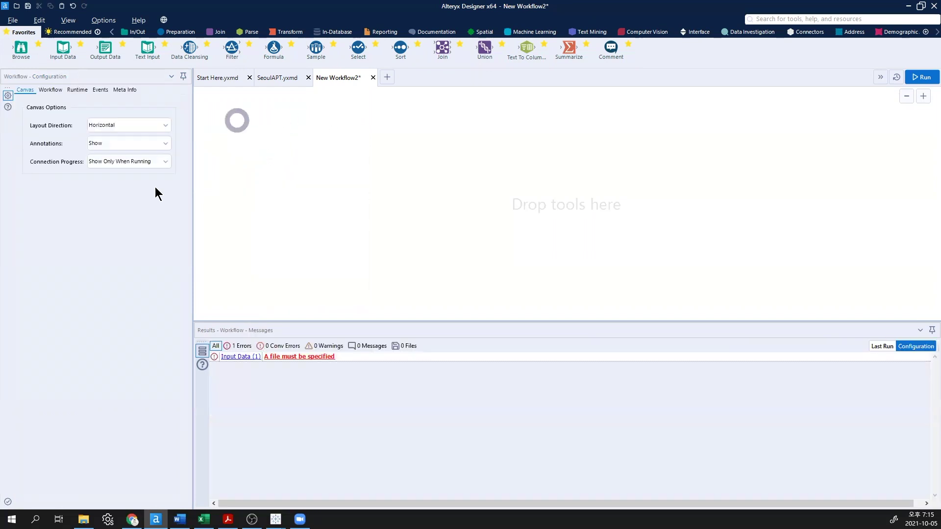
# Step: Switch to File Explorer and bring the 아파트(매매)_실거래가_2020 Excel file onto the workflow canvas, importing the sheet 아파트 매매 실거래가
pyautogui.press('super+e')
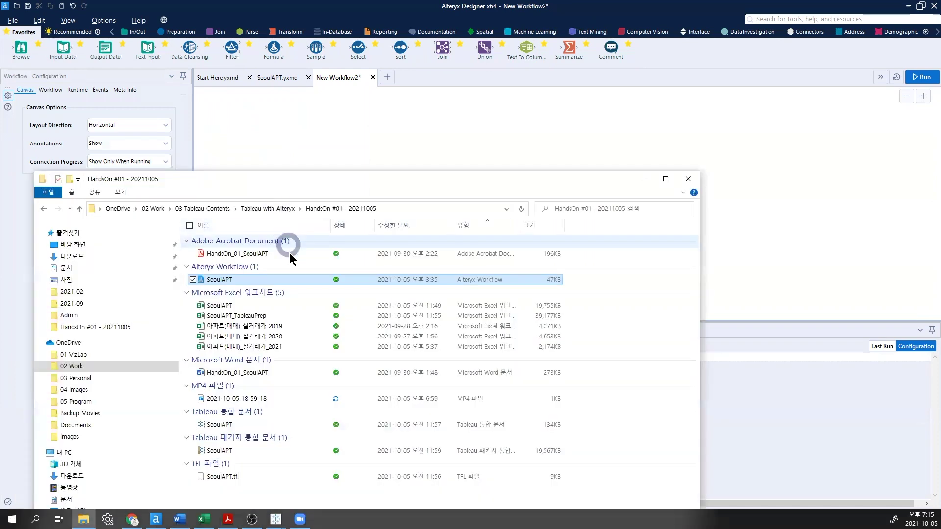
pyautogui.click(270, 349)
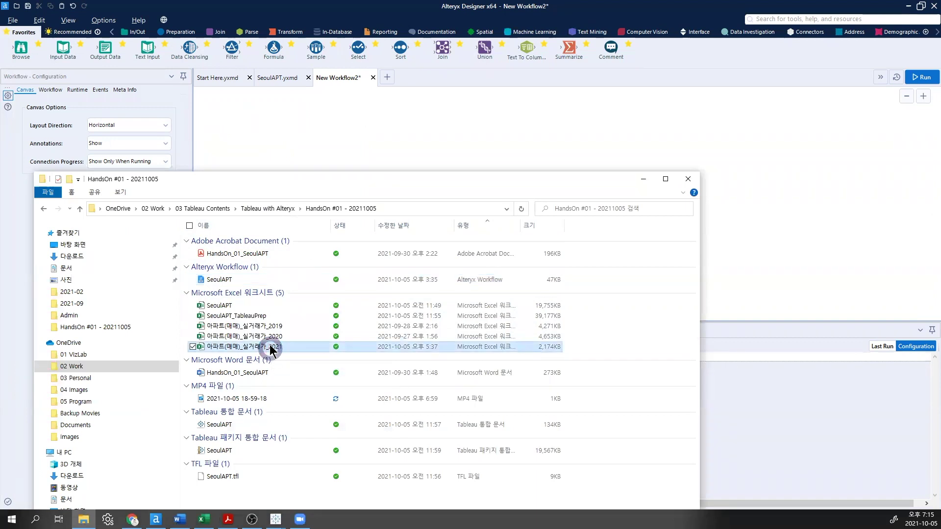
pyautogui.click(269, 338)
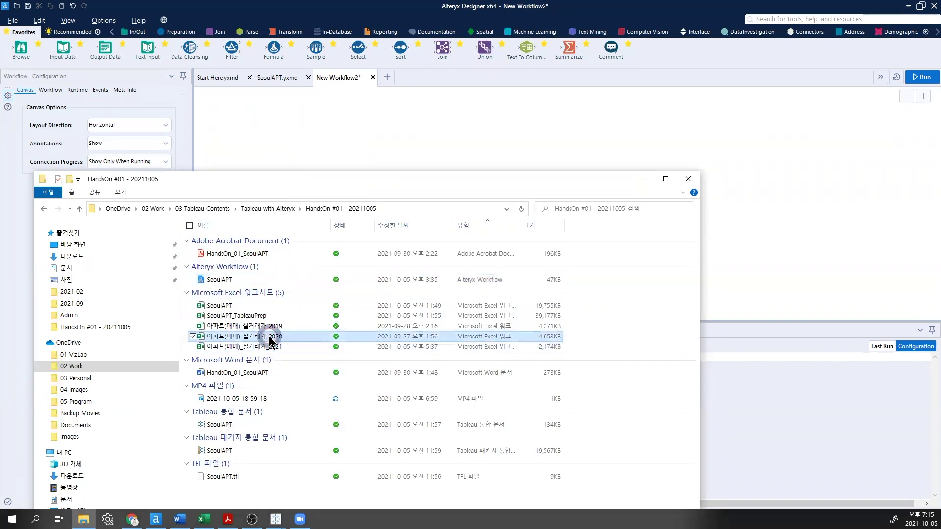
pyautogui.moveTo(269, 338); pyautogui.dragTo(246, 124)
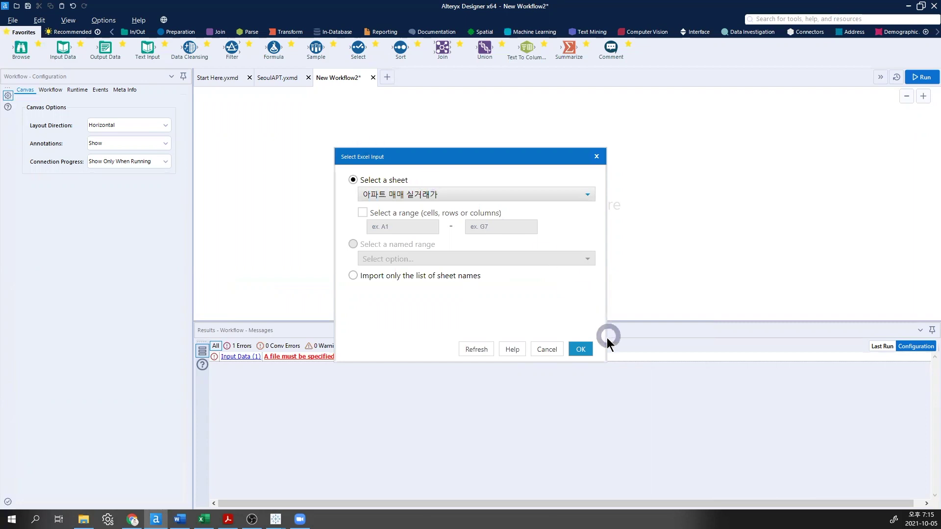
pyautogui.click(581, 350)
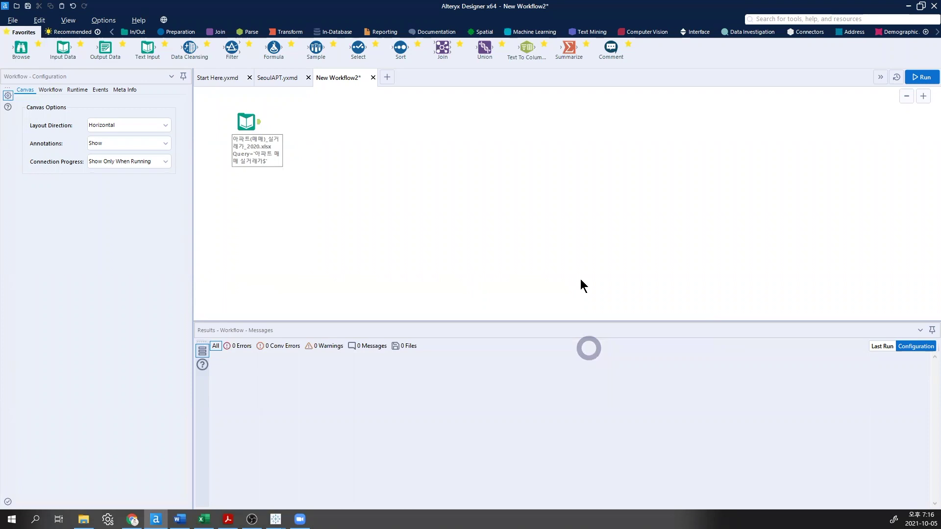
# Step: Add a Browse tool after the 2020 Excel input and run the workflow
pyautogui.click(246, 126)
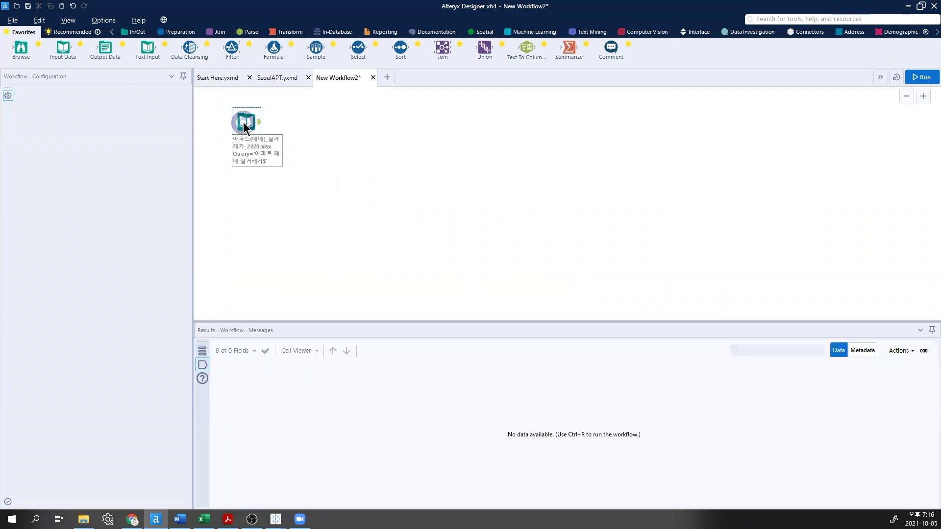
pyautogui.rightClick(243, 123)
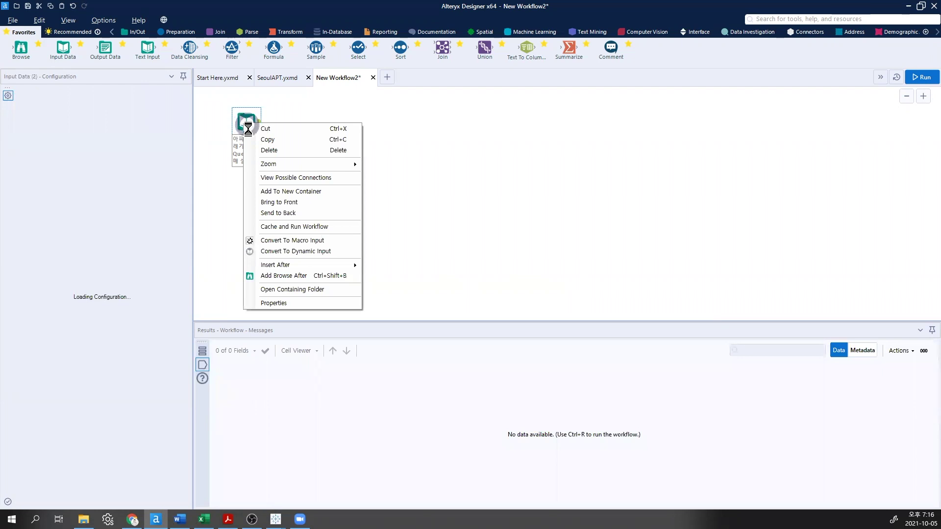
pyautogui.click(300, 277)
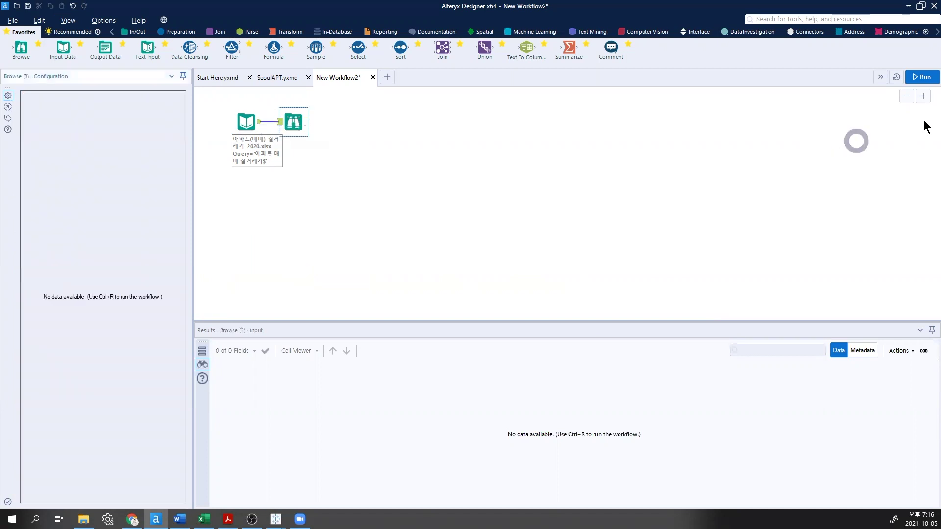
pyautogui.click(927, 79)
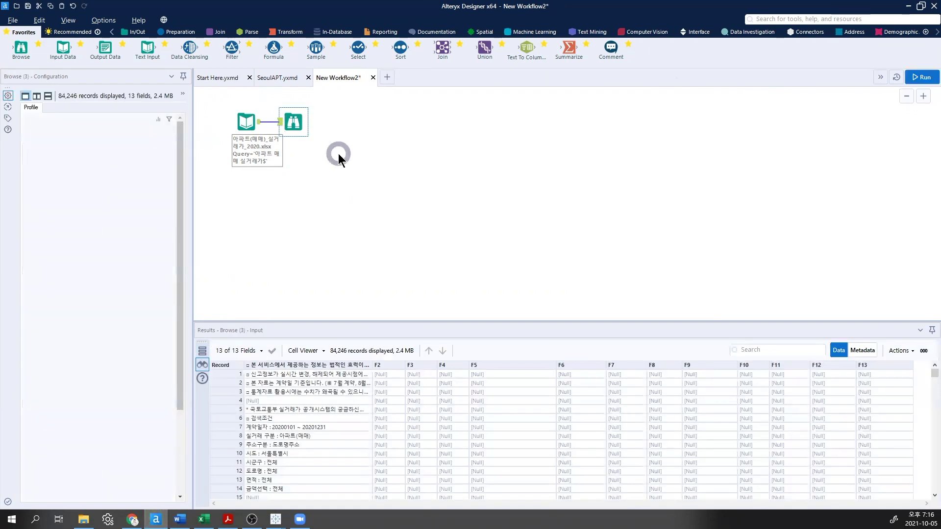
# Step: Compare the Input Data and Browse outputs, enlarge the results area, and examine records 16 and 17 where the header and data begin
pyautogui.click(246, 121)
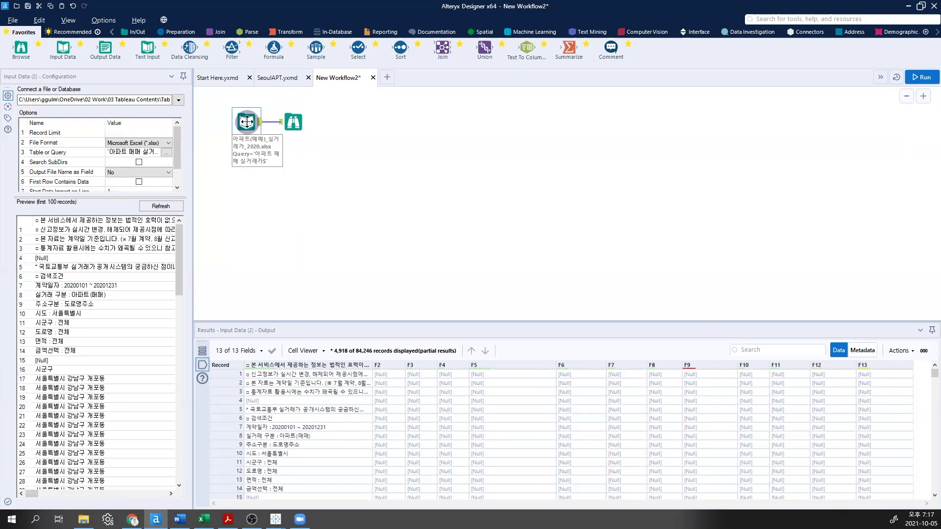
pyautogui.click(298, 122)
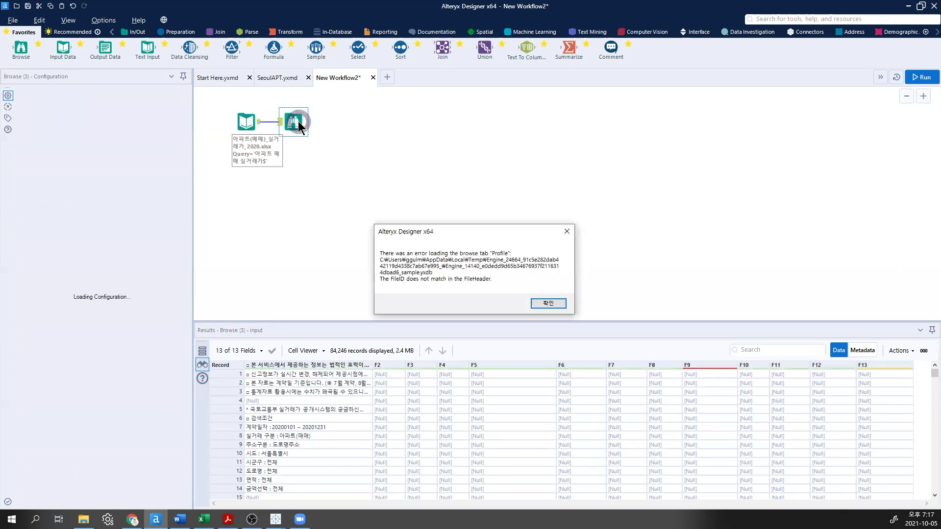
pyautogui.click(548, 304)
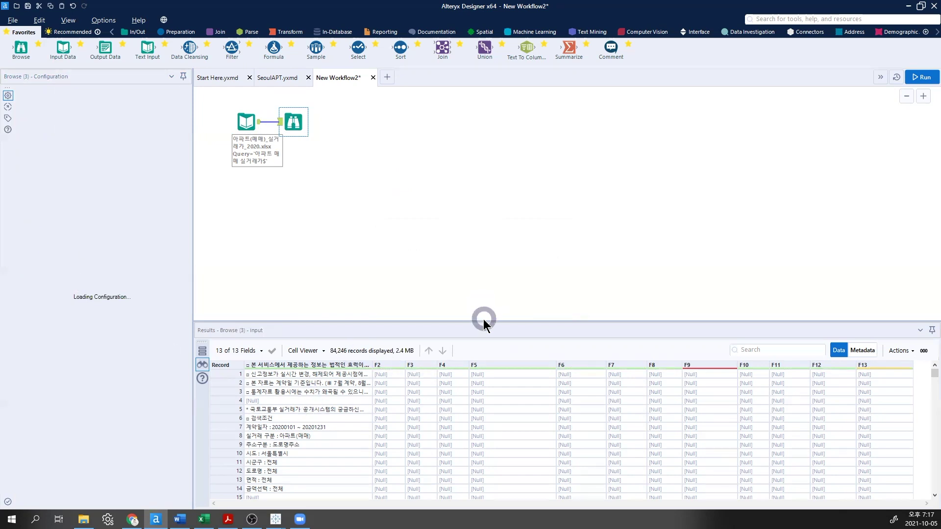
pyautogui.moveTo(484, 321); pyautogui.dragTo(476, 227)
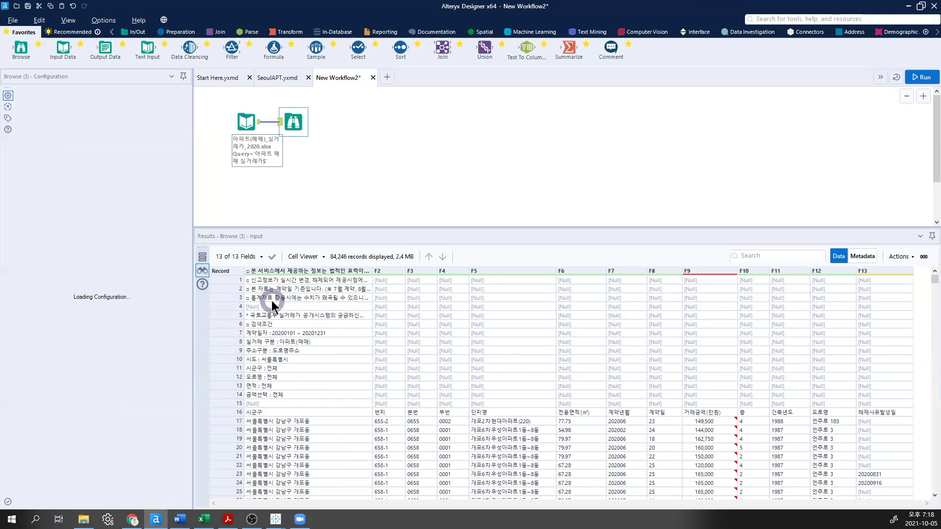
pyautogui.click(239, 412)
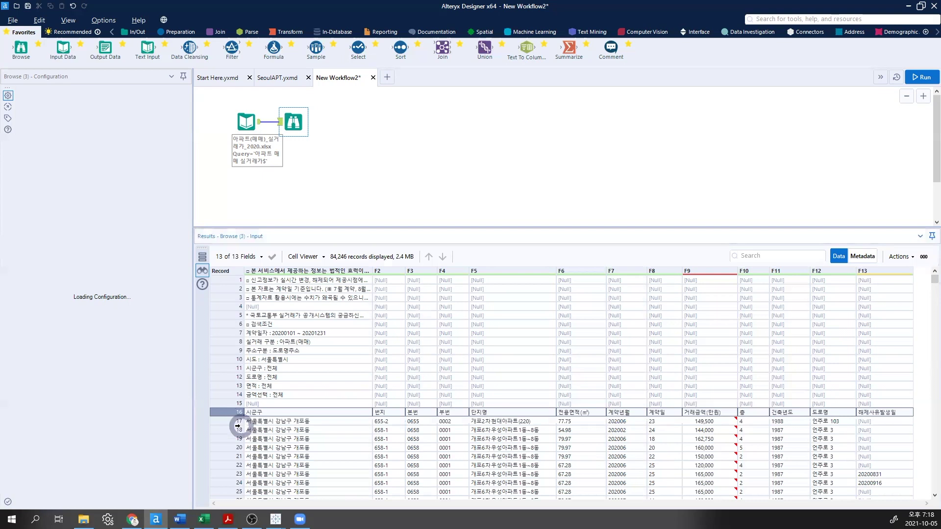
pyautogui.click(234, 422)
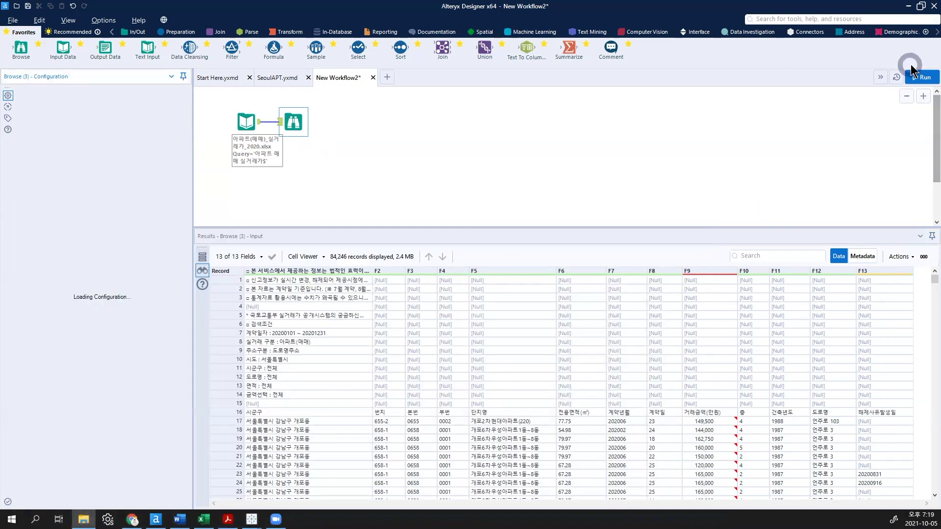
# Step: Rerun the workflow and examine the data profile of field F2, including its summary, length statistics and frequent values
pyautogui.click(922, 77)
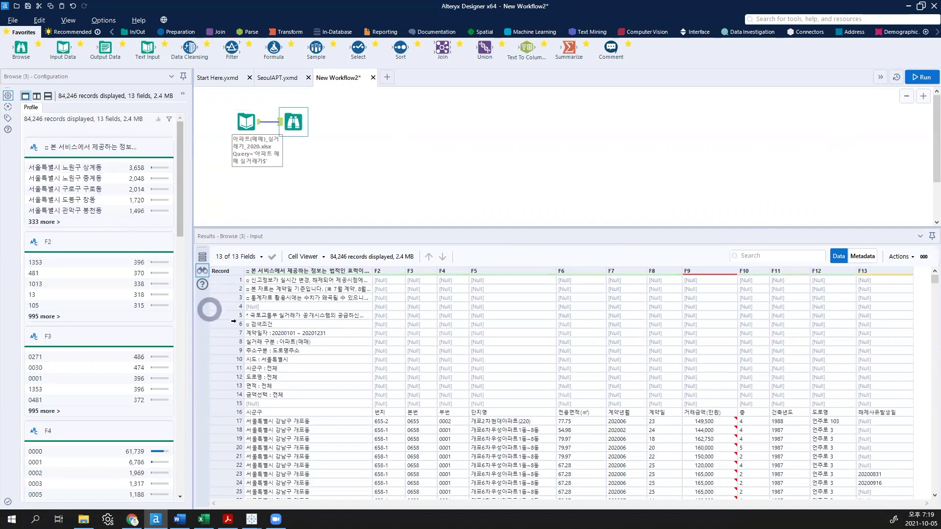
pyautogui.click(392, 308)
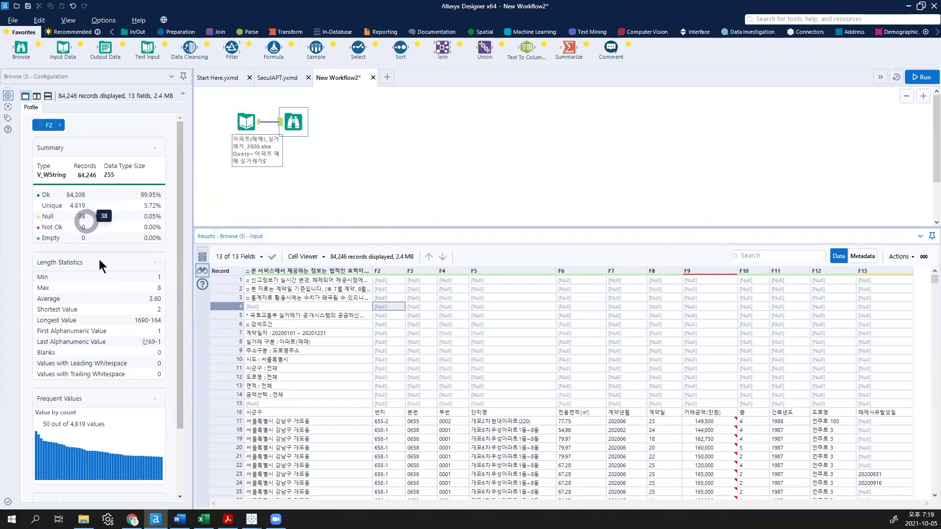
pyautogui.scroll(-3, 103, 279)
pyautogui.moveTo(100, 383)
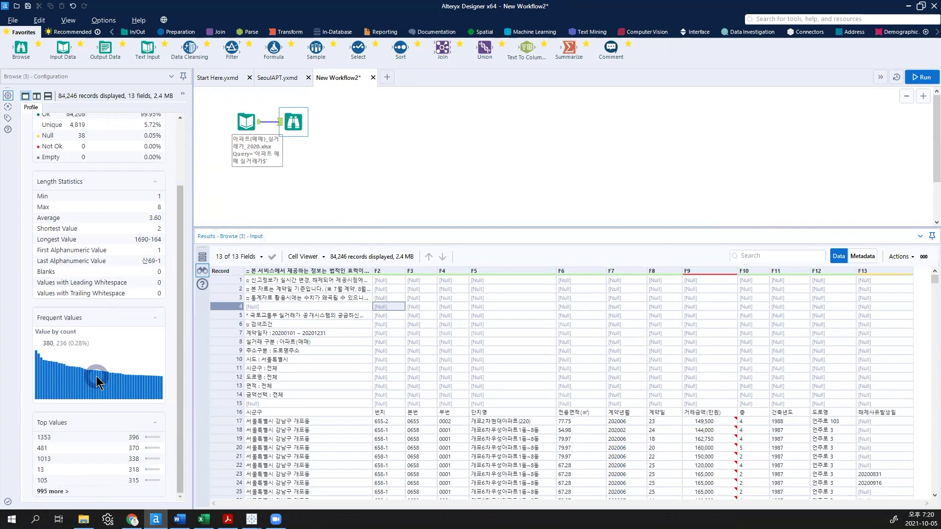
pyautogui.scroll(3, 98, 382)
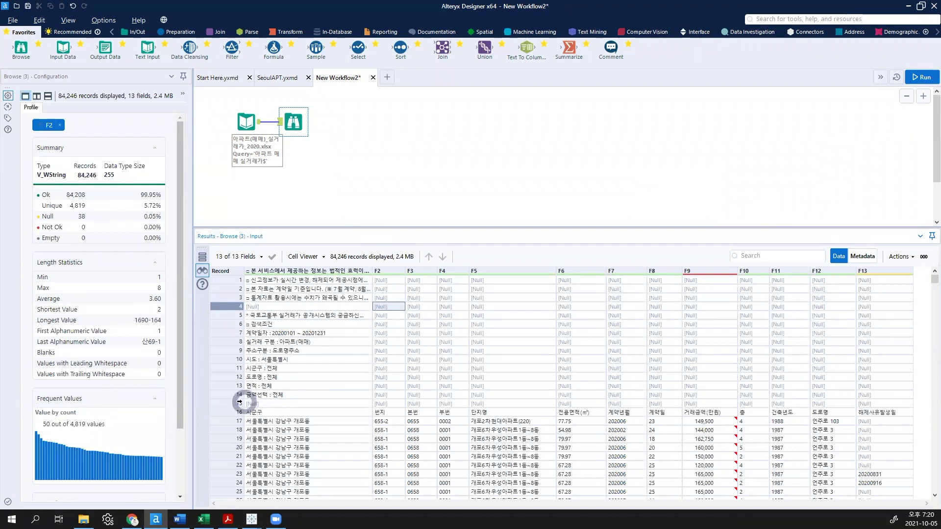
# Step: Highlight records 1 to 15, insert a Sample tool between the input and Browse, and set it to skip the first 15 rows
pyautogui.click(239, 404)
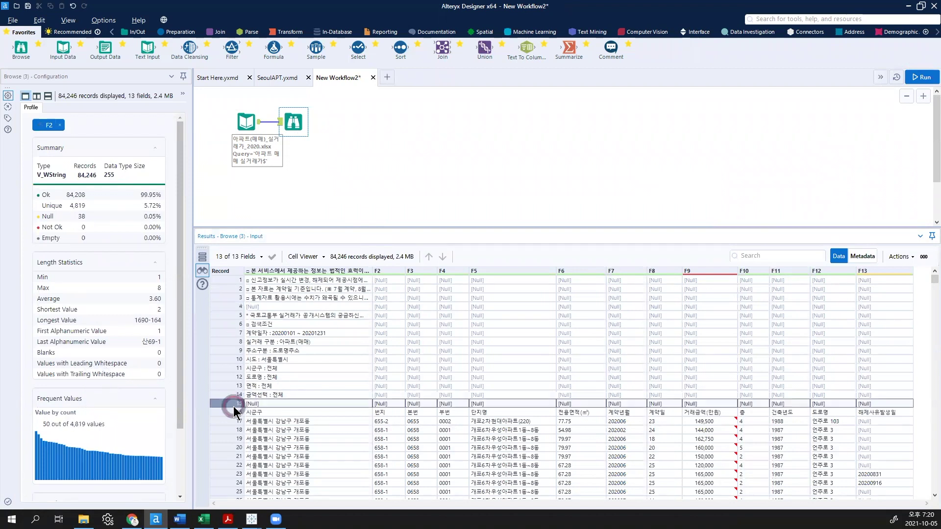
pyautogui.keyDown('shift'); pyautogui.click(222, 278); pyautogui.keyUp('shift')
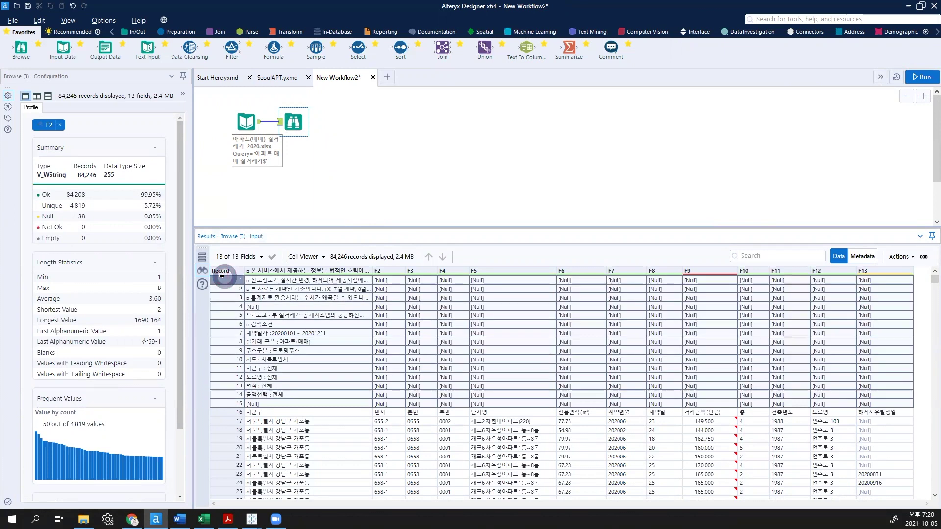
pyautogui.moveTo(316, 51); pyautogui.dragTo(278, 126)
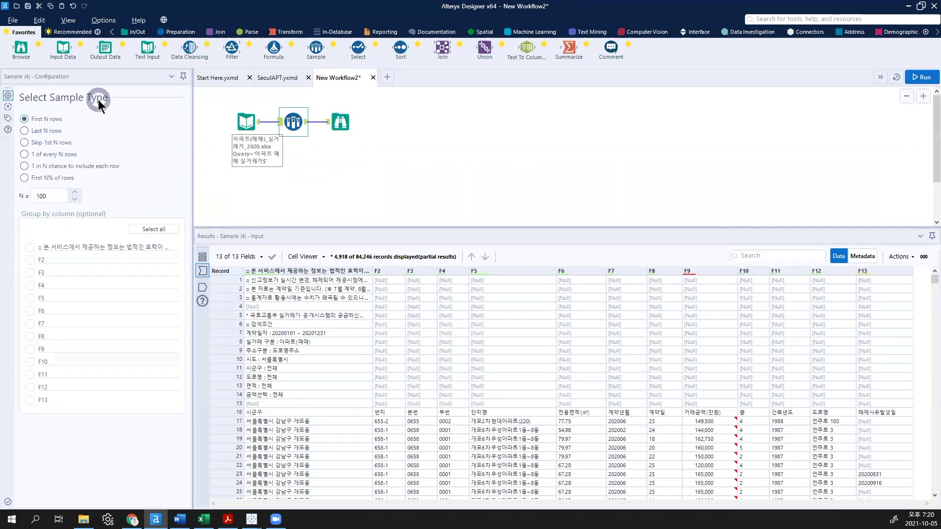
pyautogui.click(36, 143)
pyautogui.click(49, 196)
pyautogui.write('15')
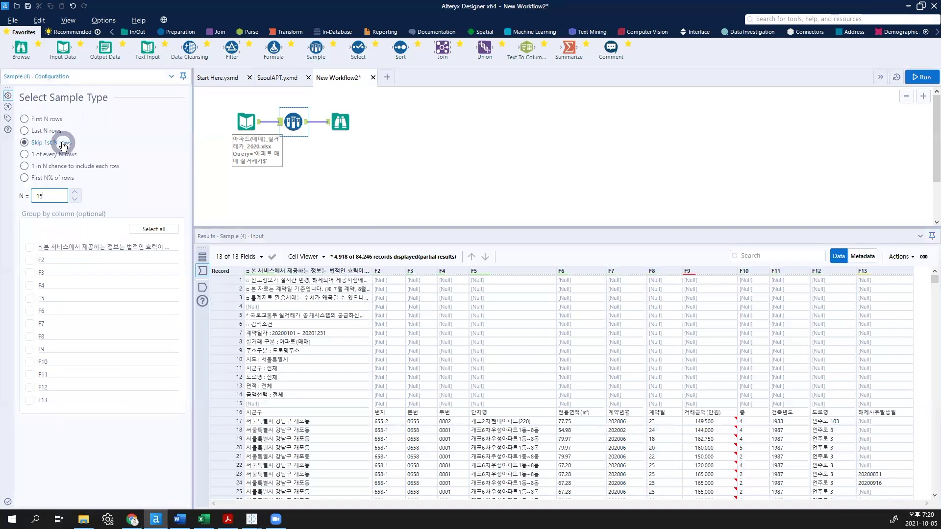
# Step: Run the workflow and check the first record of the Browse output against the field names
pyautogui.click(926, 78)
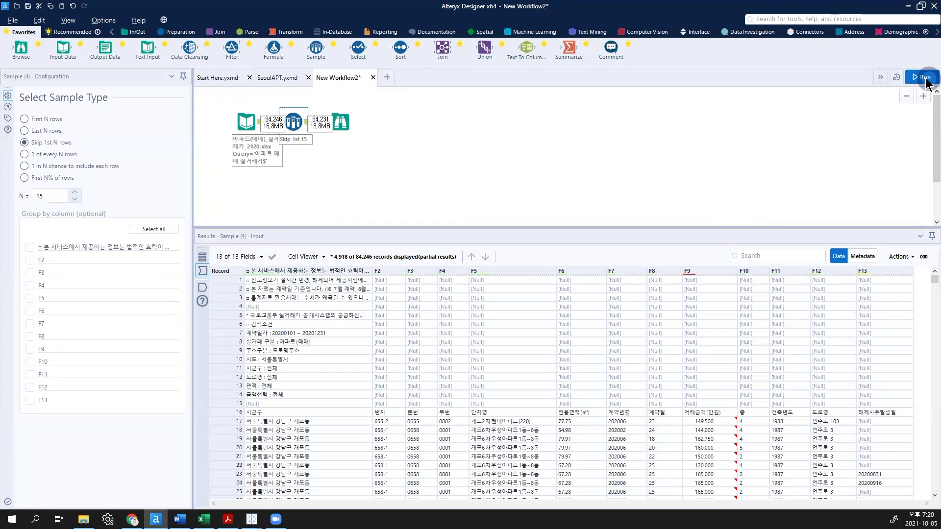
pyautogui.click(925, 78)
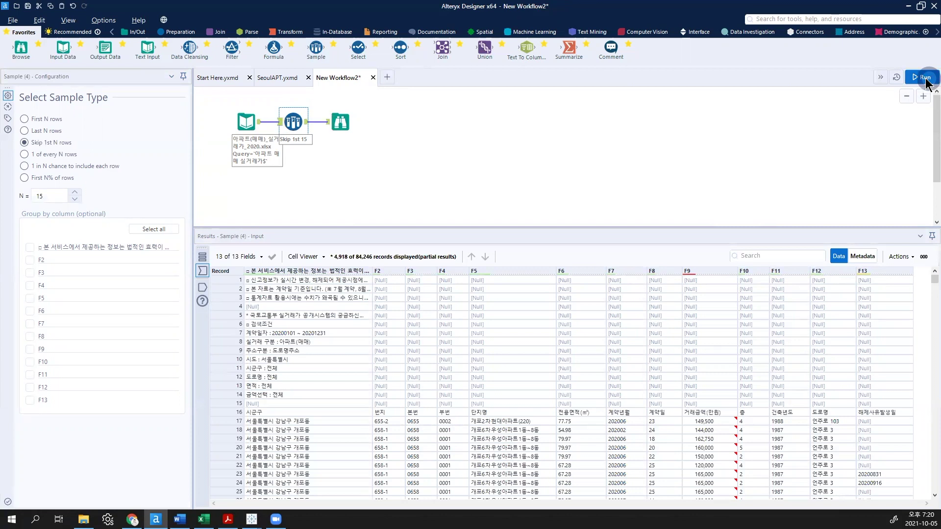
pyautogui.click(345, 121)
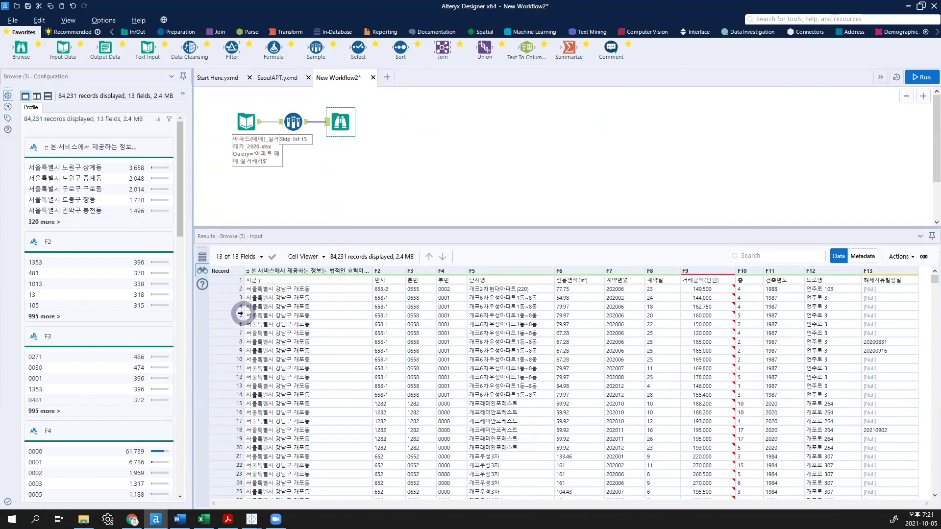
pyautogui.click(225, 281)
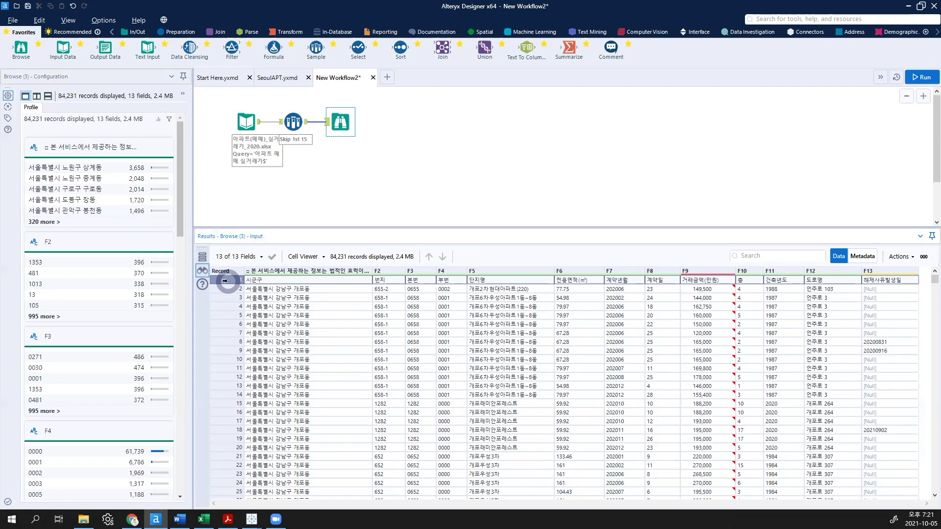
pyautogui.click(337, 276)
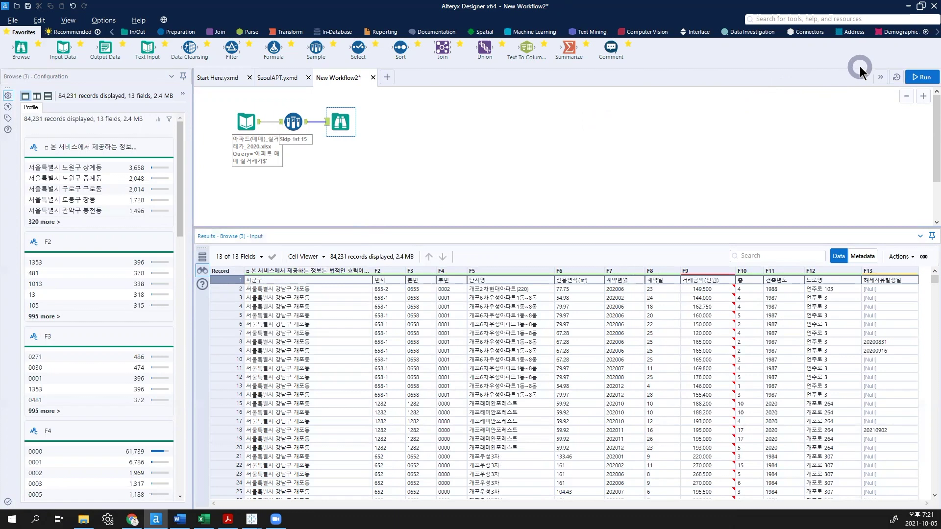
# Step: Search the tools for "dyn" and insert the Dynamic Rename tool between the Sample and Browse tools
pyautogui.click(927, 33)
pyautogui.click(927, 32)
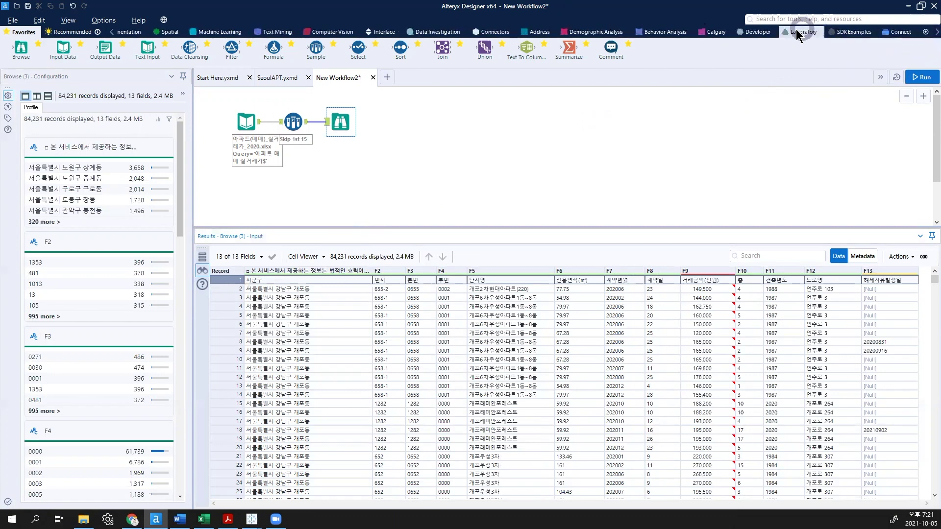
pyautogui.click(779, 18)
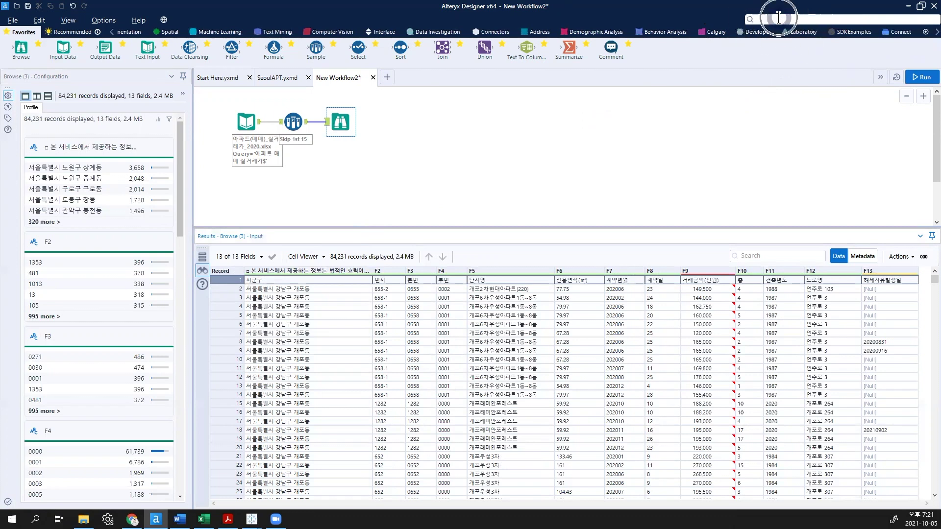
pyautogui.write('dyn')
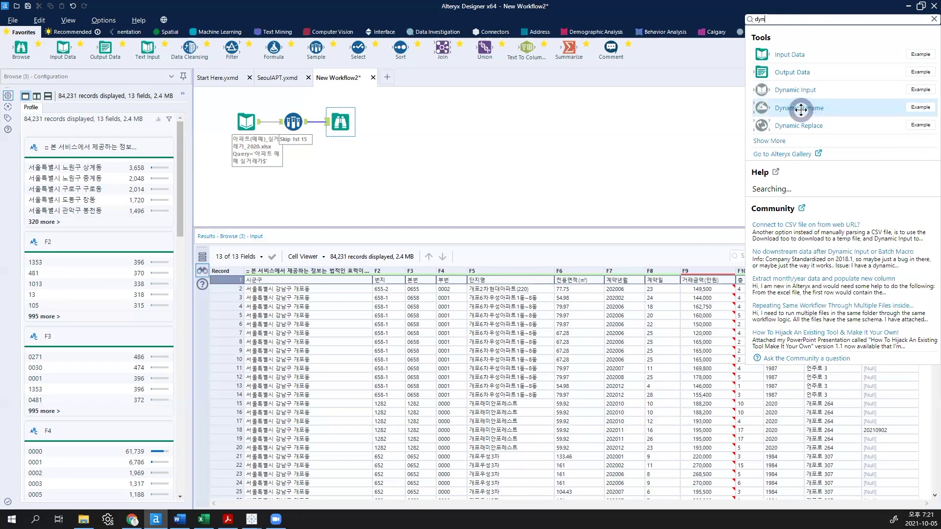
pyautogui.moveTo(801, 109); pyautogui.dragTo(333, 131)
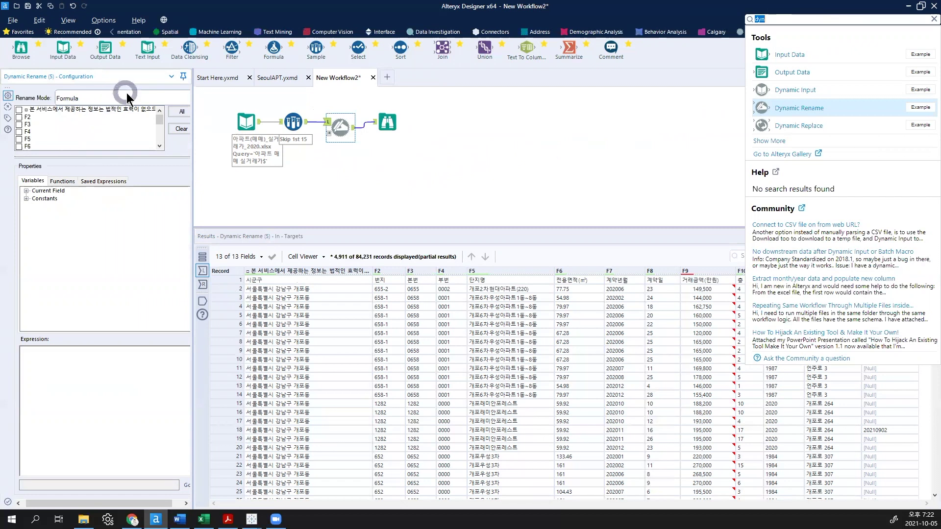
# Step: Widen the configuration area and set the Dynamic Rename mode to Take Field Names from First Row of Data
pyautogui.moveTo(194, 94); pyautogui.dragTo(221, 99)
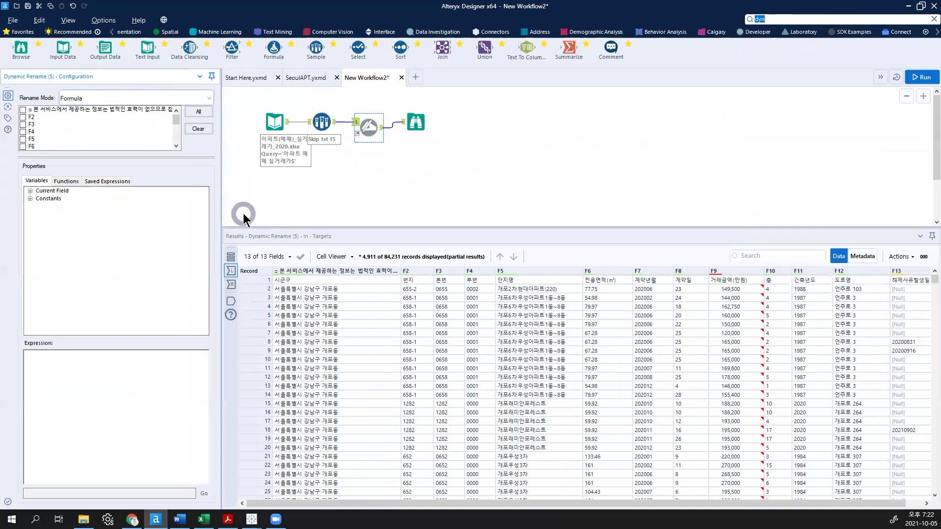
pyautogui.click(210, 98)
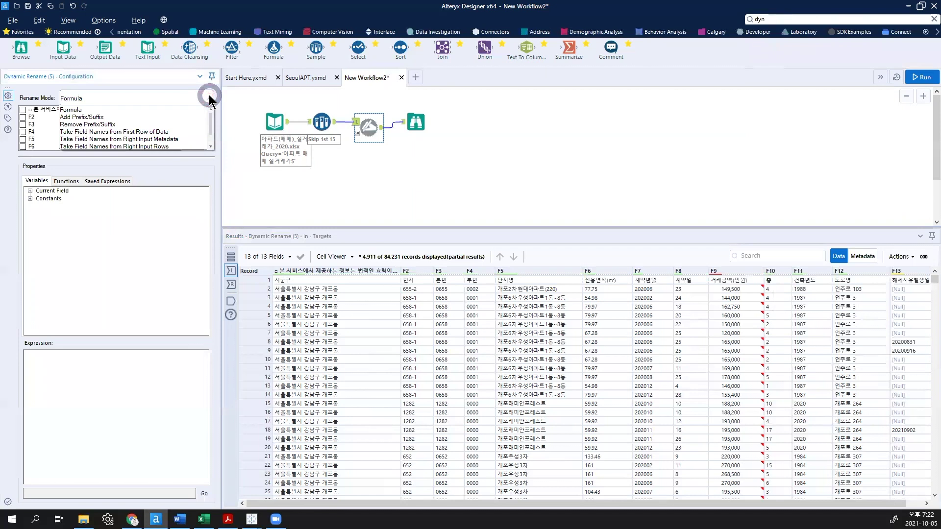
pyautogui.click(187, 132)
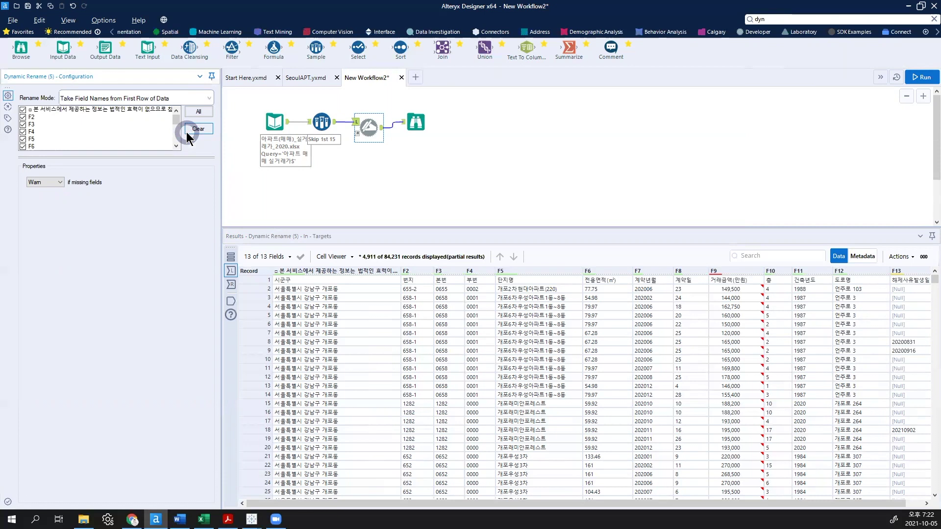
# Step: Run the workflow and check the field names and records in the Browse output
pyautogui.click(921, 77)
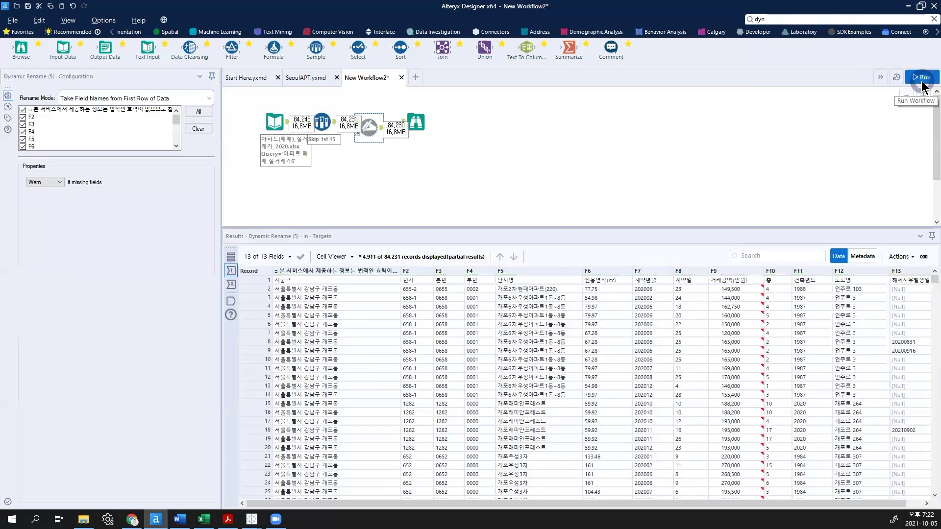
pyautogui.click(416, 120)
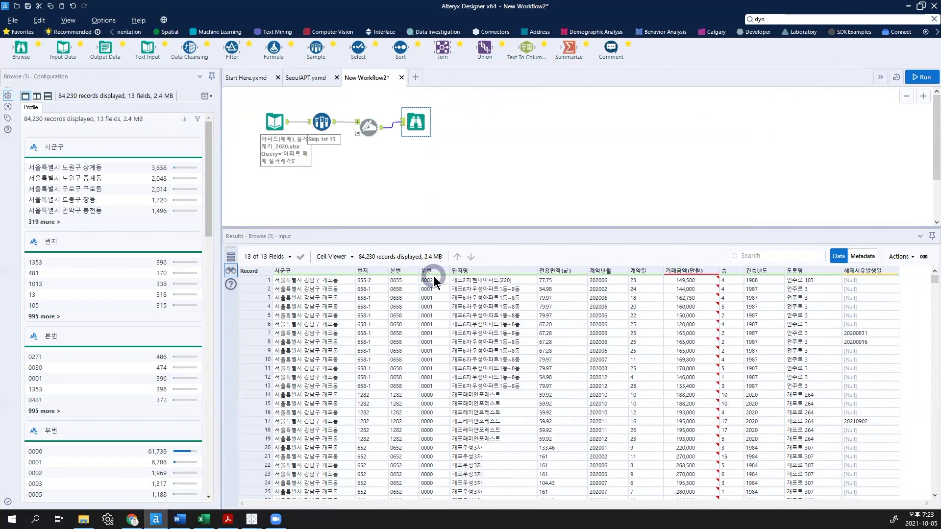
# Step: Switch to the HandsOn_01_SeoulAPT PDF, review the data cleaning direction and scenario, and return to Alteryx Designer
pyautogui.click(180, 519)
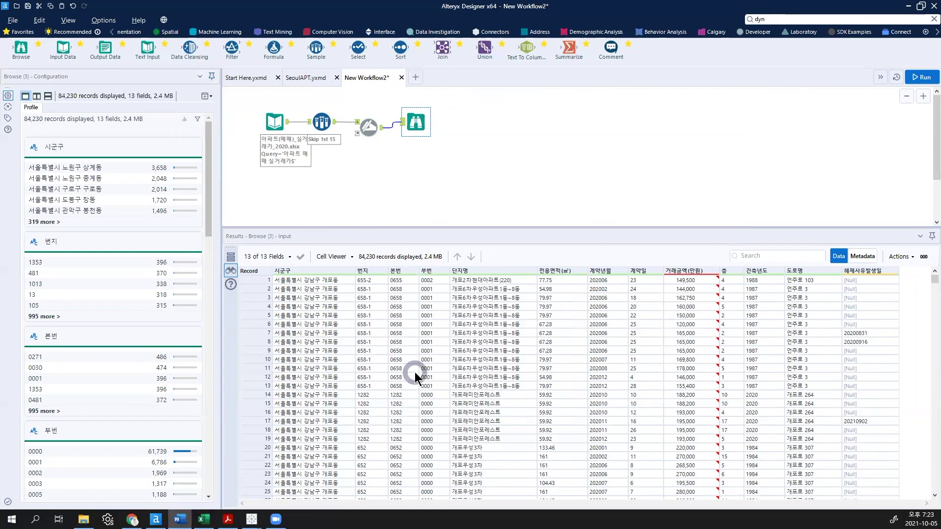
pyautogui.click(228, 519)
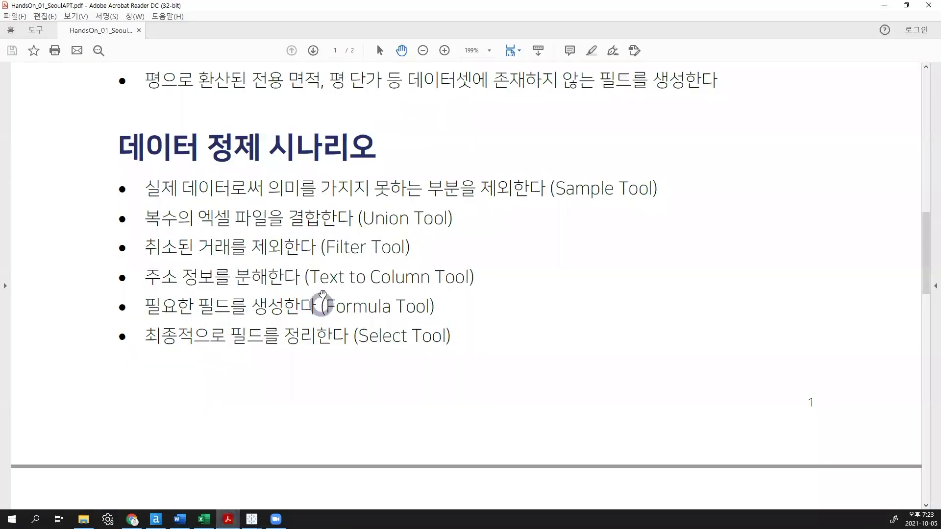
pyautogui.scroll(3, 315, 244)
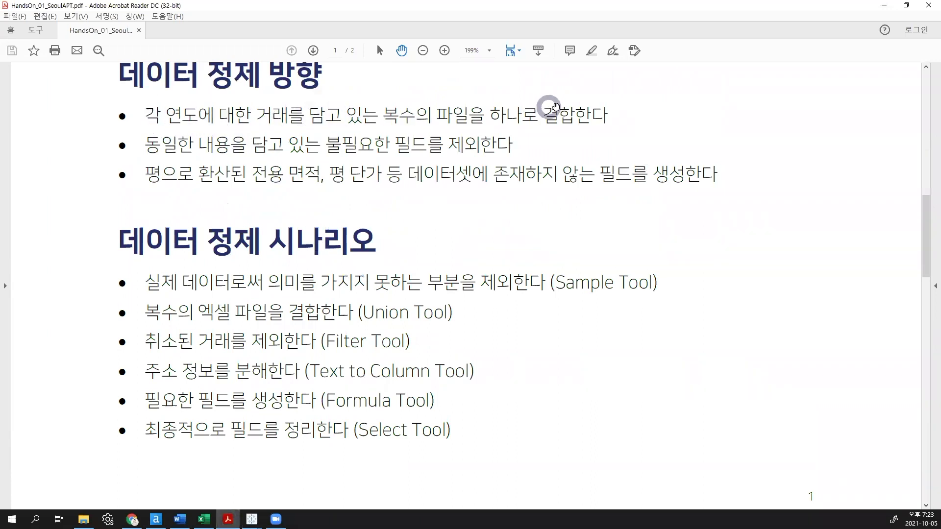
pyautogui.scroll(-3, 546, 189)
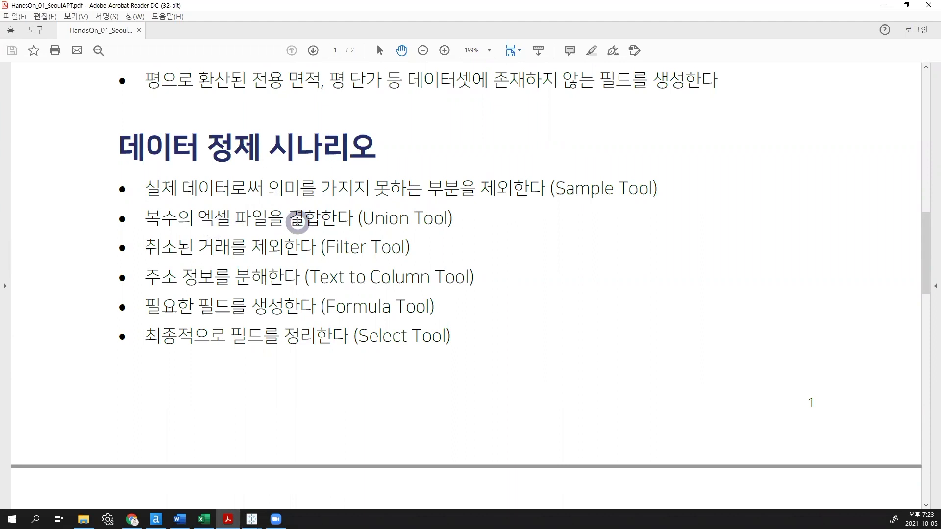
pyautogui.click(155, 519)
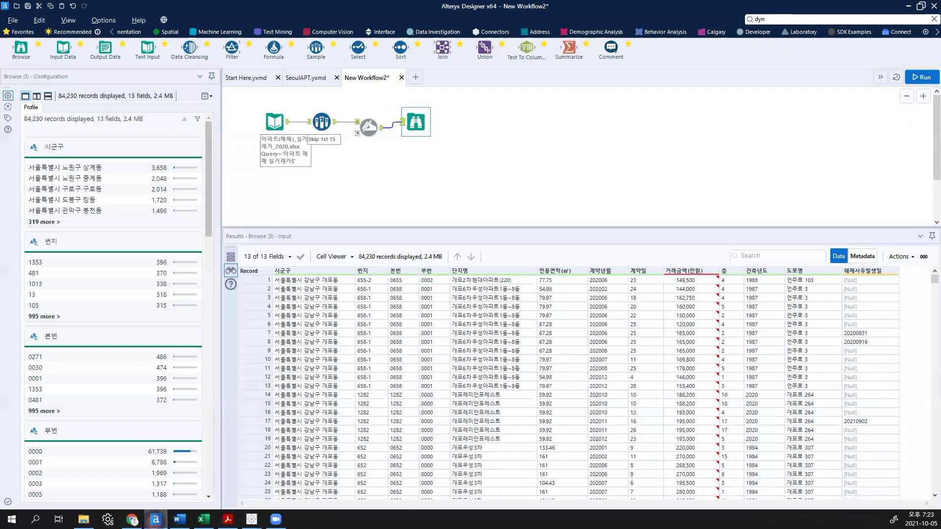
# Step: Import the 아파트 매매 실거래가 sheet of 아파트(매매)_실거래가_2021.xlsx from File Explorer and place the input below the 2020 one
pyautogui.moveTo(454, 228); pyautogui.dragTo(462, 263)
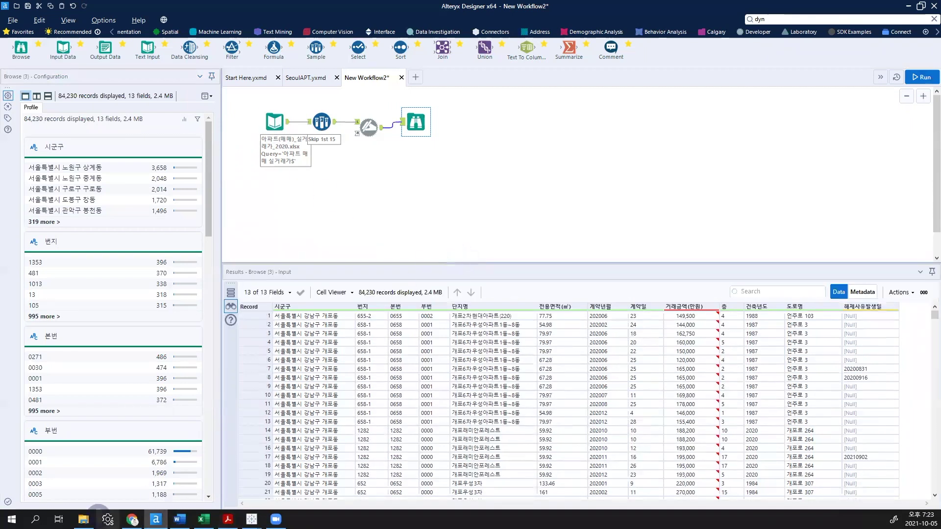
pyautogui.click(27, 6)
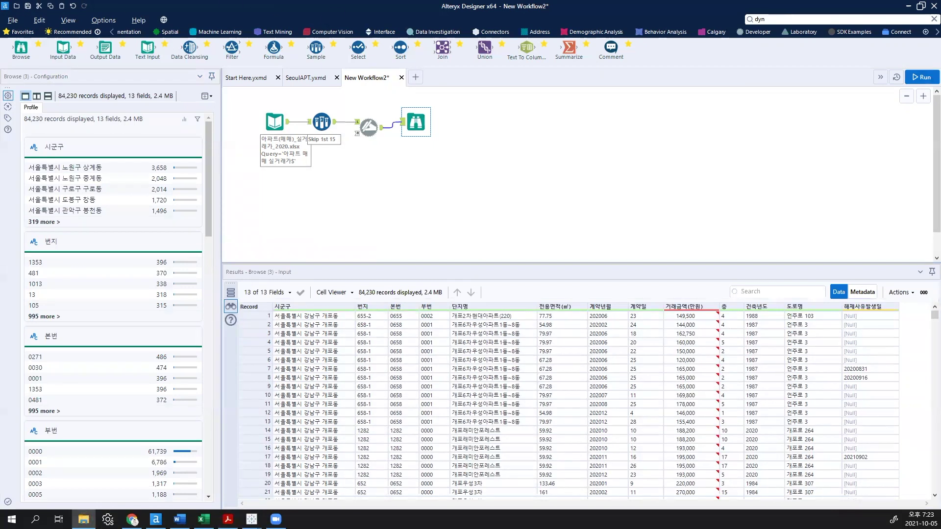
pyautogui.hotkey('alt', 'Tab')
pyautogui.moveTo(298, 385); pyautogui.dragTo(503, 165)
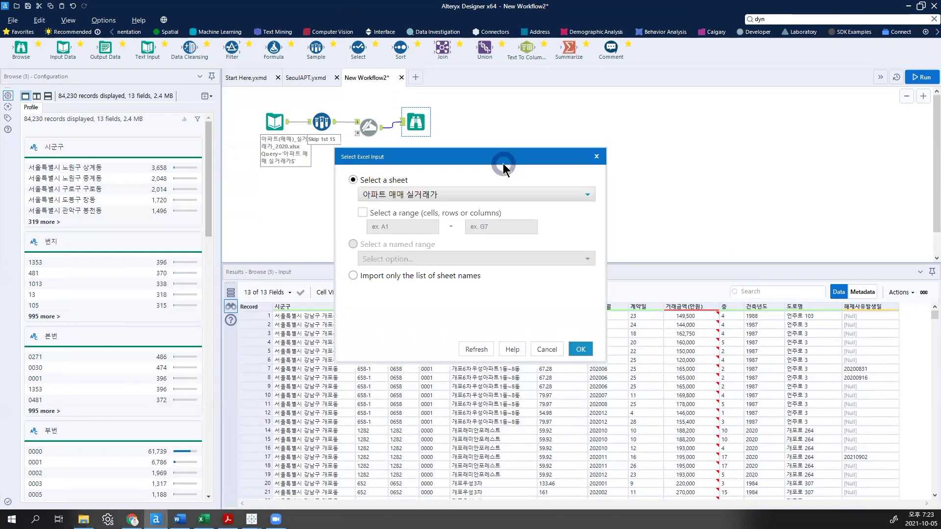
pyautogui.click(579, 349)
pyautogui.click(657, 226)
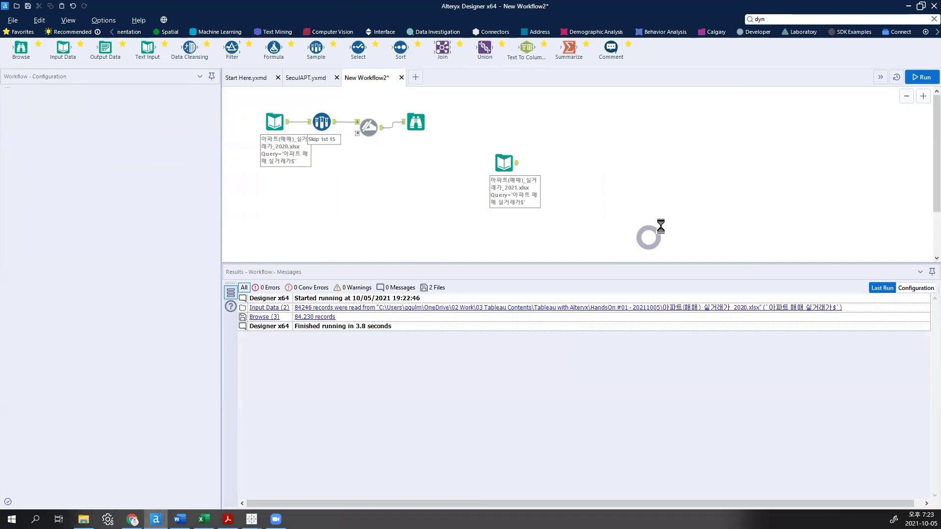
pyautogui.click(504, 166)
pyautogui.moveTo(503, 165); pyautogui.dragTo(273, 201)
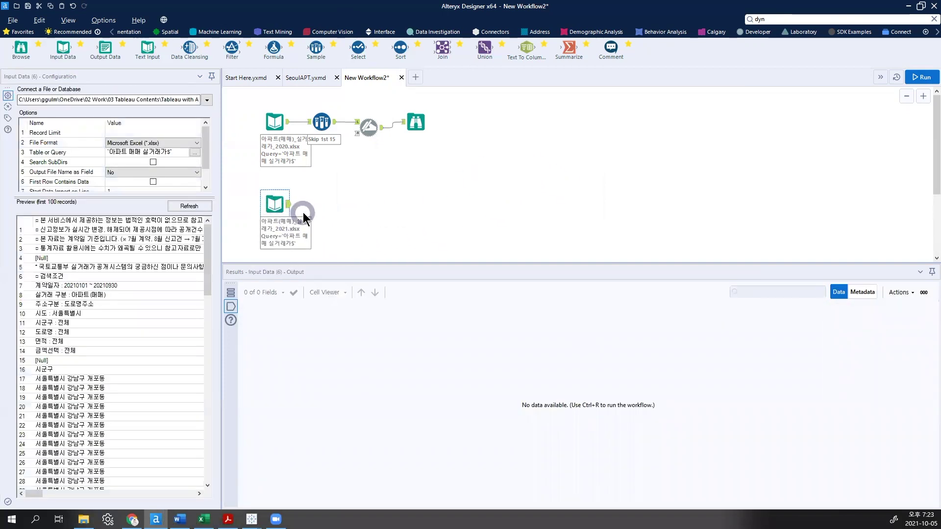
pyautogui.rightClick(273, 204)
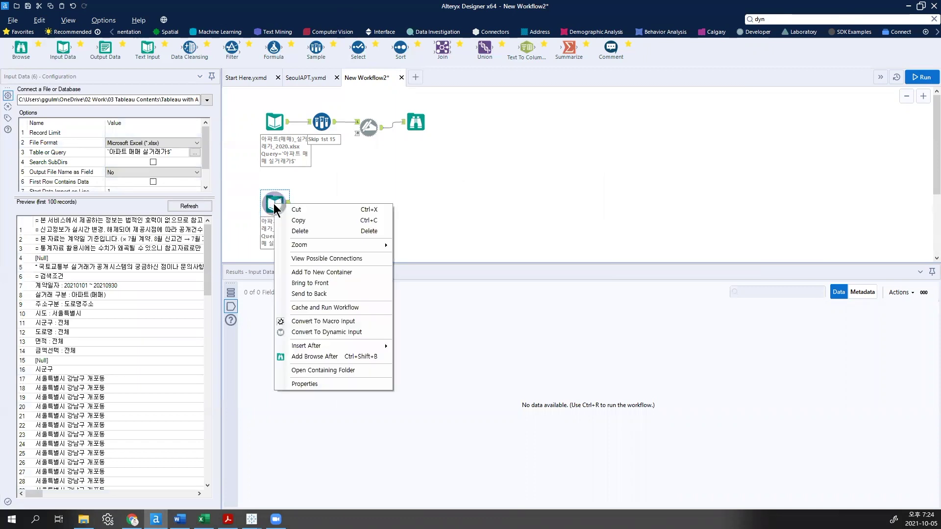
pyautogui.click(324, 356)
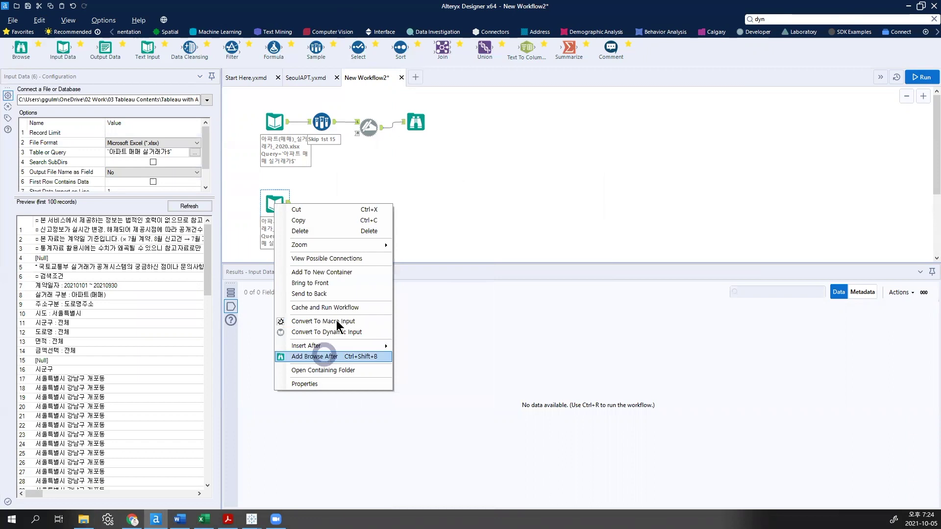
pyautogui.click(410, 186)
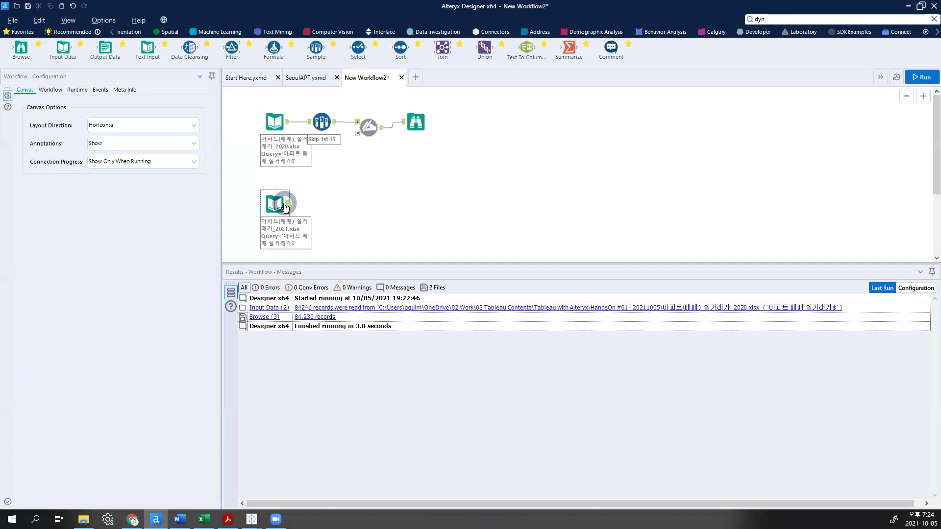
# Step: Duplicate the Sample, Dynamic Rename and Browse tools of the 2020 branch and connect the copies to the 2021 input
pyautogui.click(367, 124)
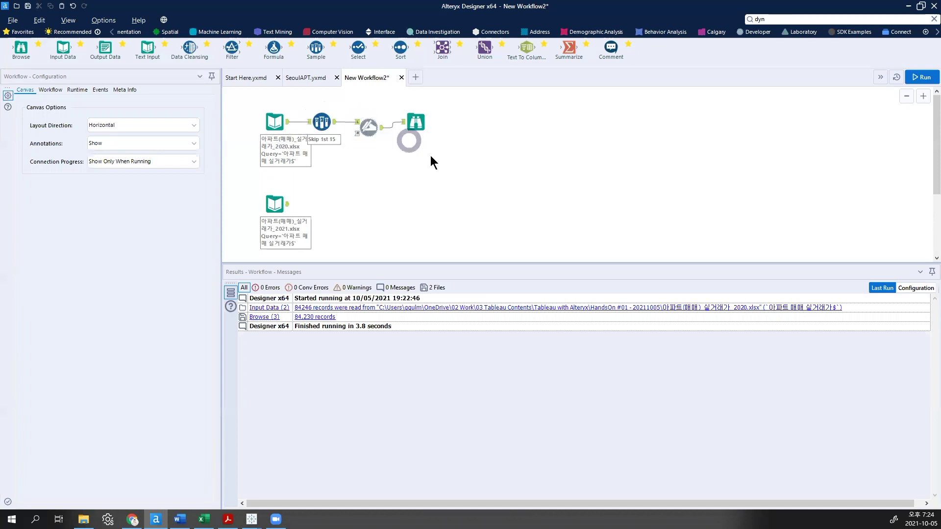
pyautogui.moveTo(486, 198); pyautogui.dragTo(307, 104)
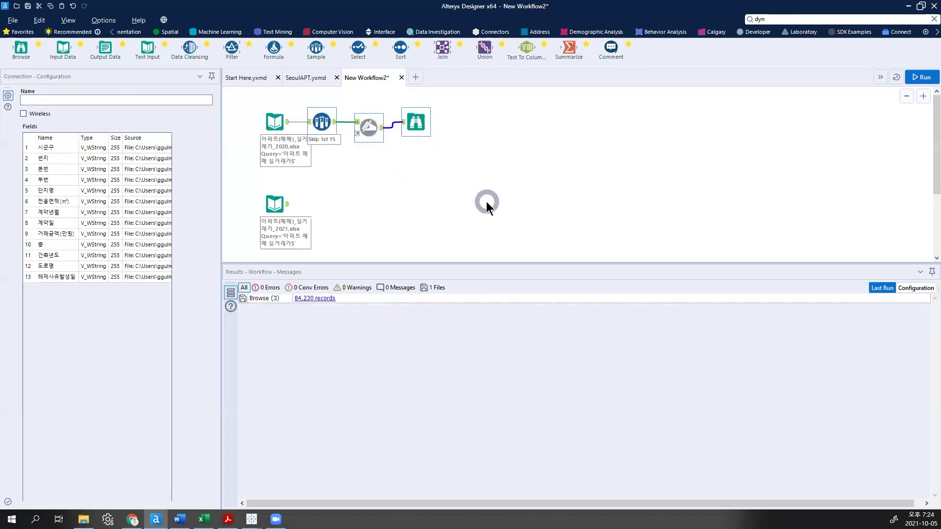
pyautogui.click(487, 203)
pyautogui.hotkey('ctrl', 'v')
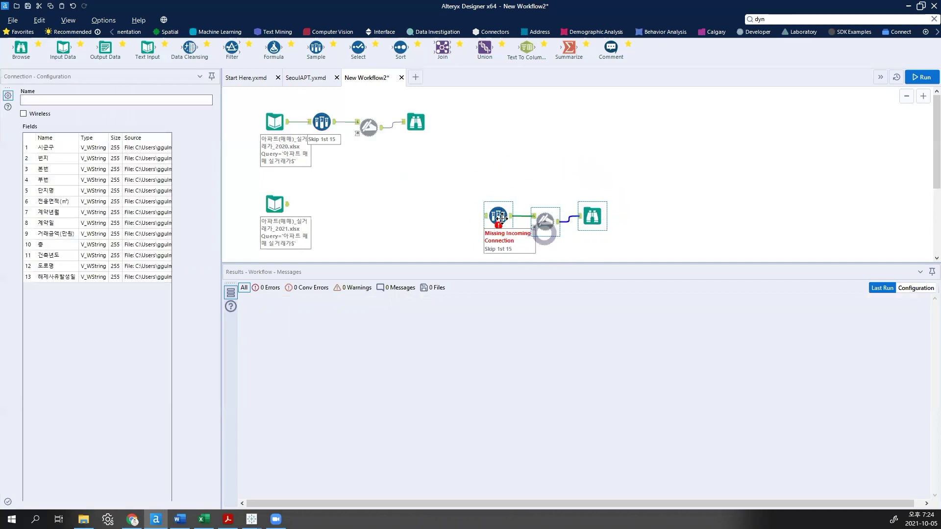
pyautogui.moveTo(502, 213); pyautogui.dragTo(314, 204)
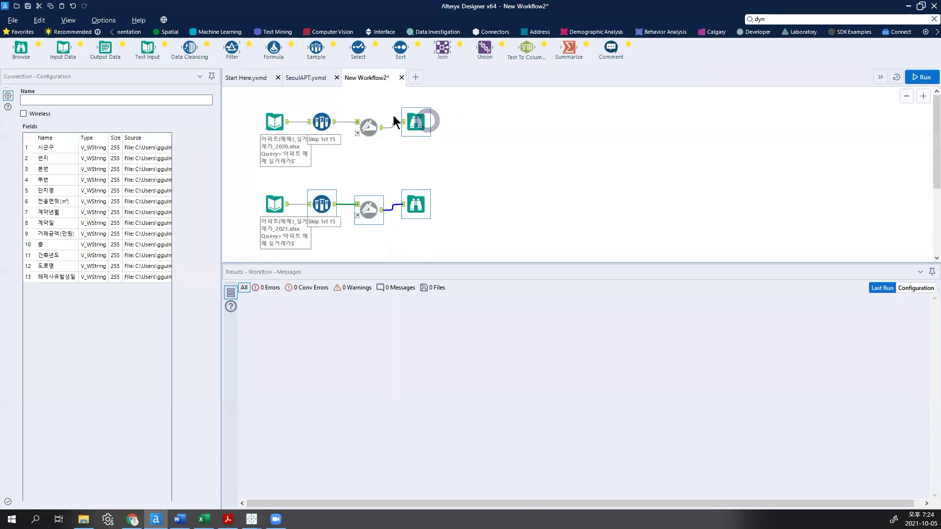
# Step: Check the configurations of the copied Sample and Dynamic Rename tools in the 2021 branch
pyautogui.click(323, 202)
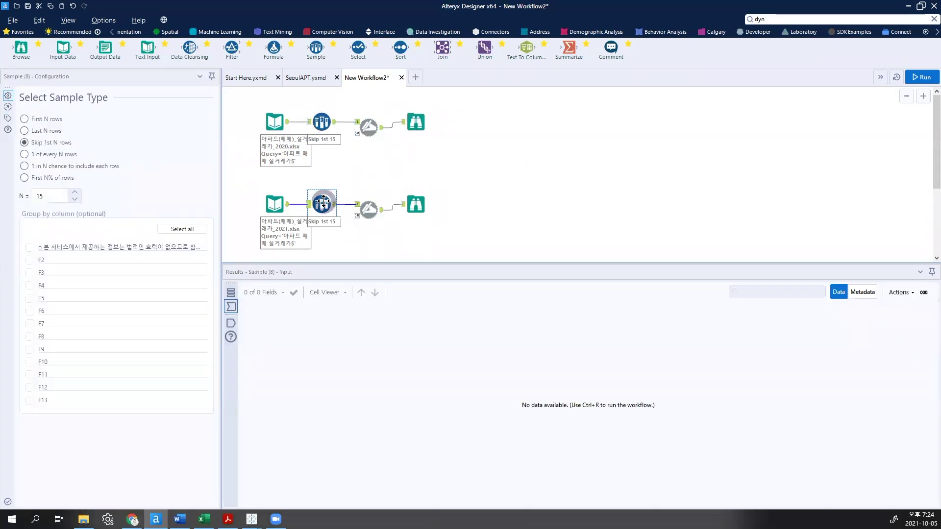
pyautogui.click(370, 210)
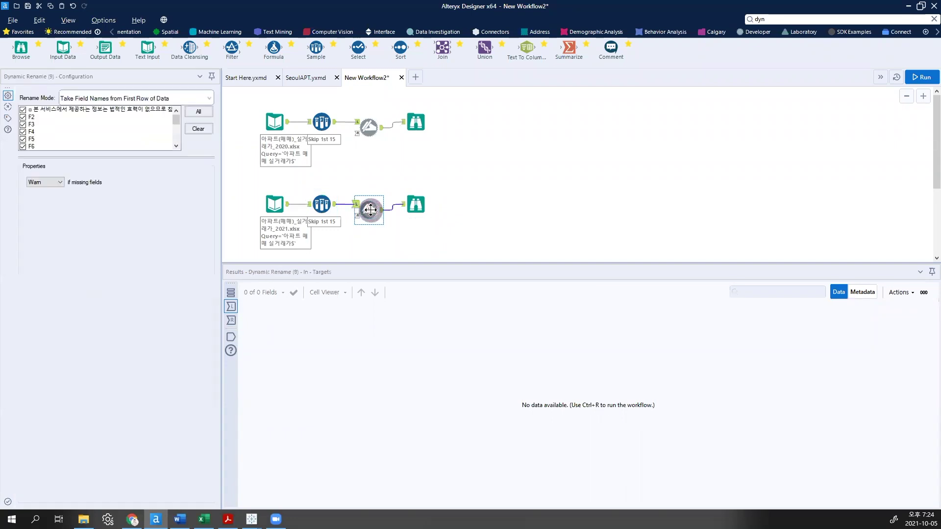
pyautogui.click(274, 122)
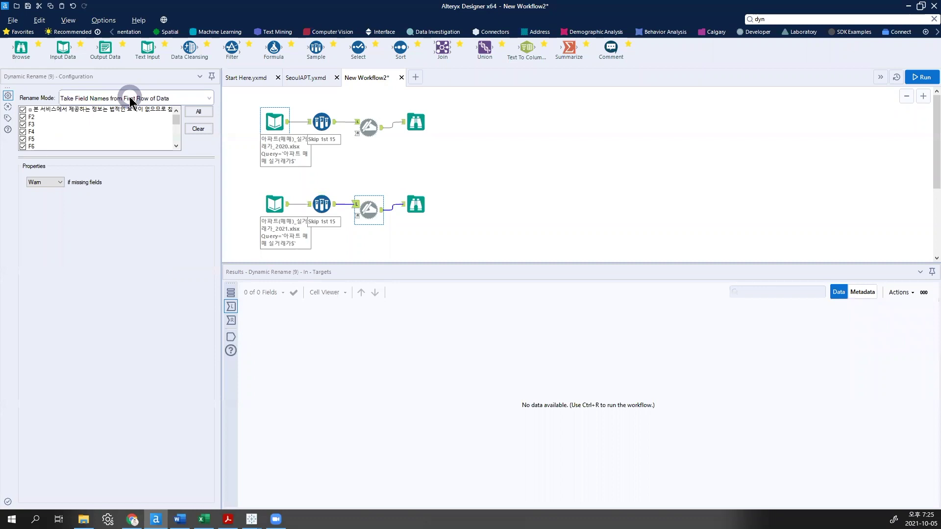
pyautogui.click(370, 210)
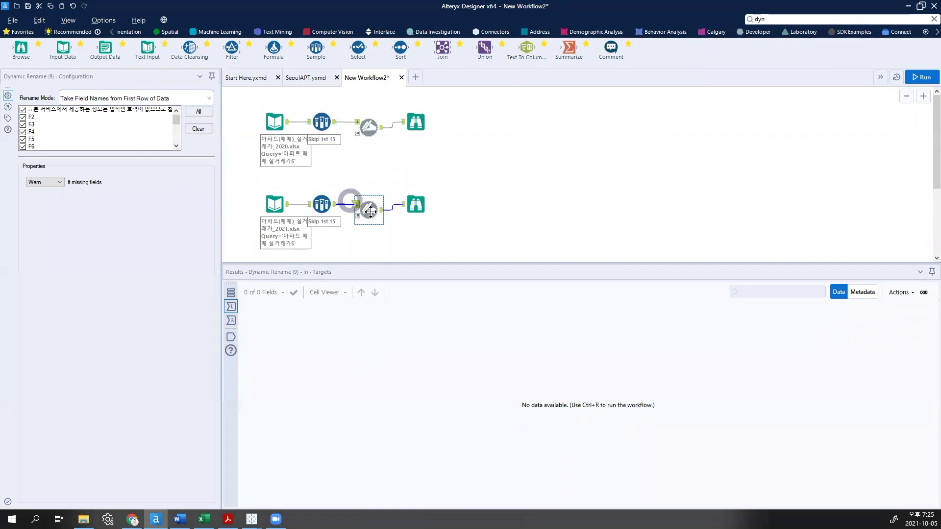
# Step: Run the workflow and compare the Browse outputs of the 2020 and 2021 branches
pyautogui.click(924, 77)
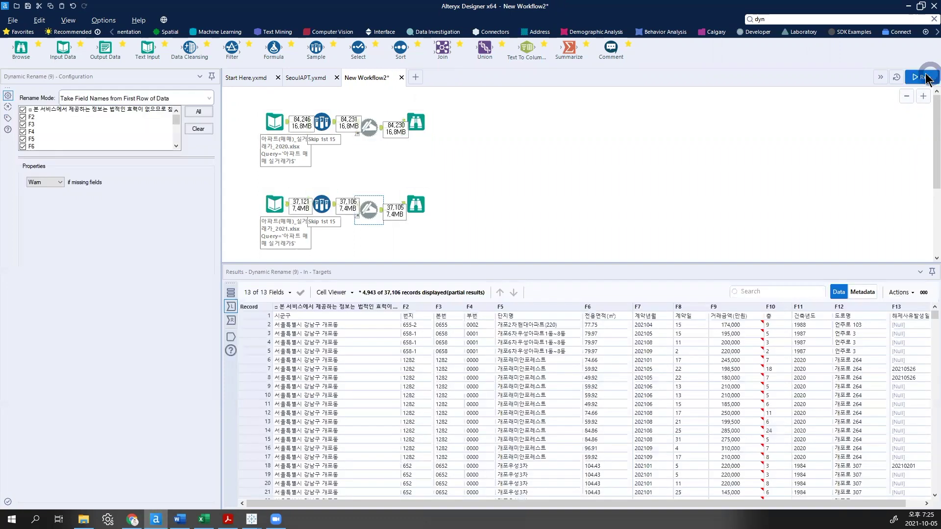
pyautogui.click(418, 122)
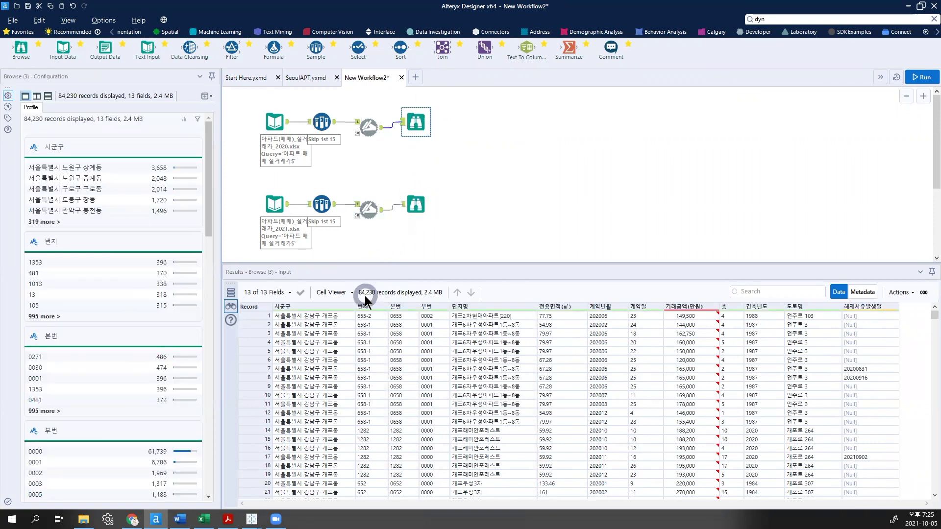
pyautogui.click(416, 203)
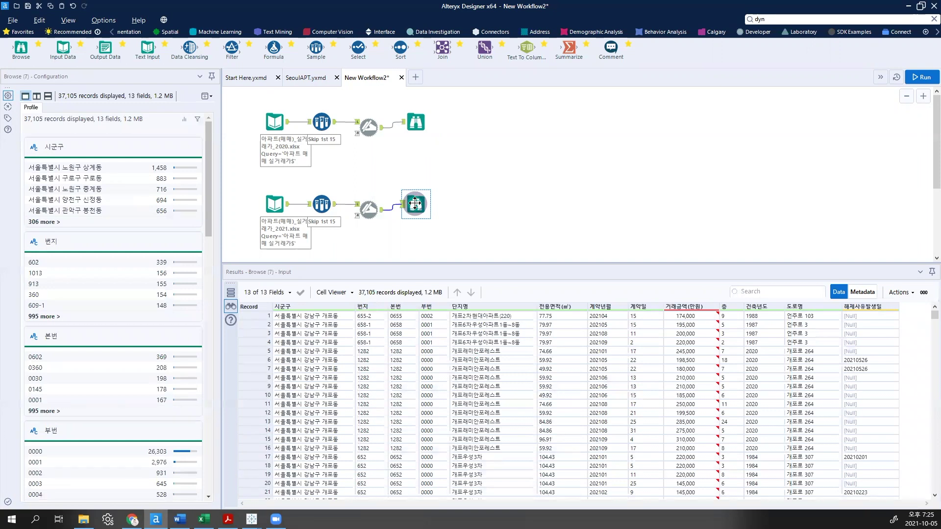
pyautogui.click(416, 123)
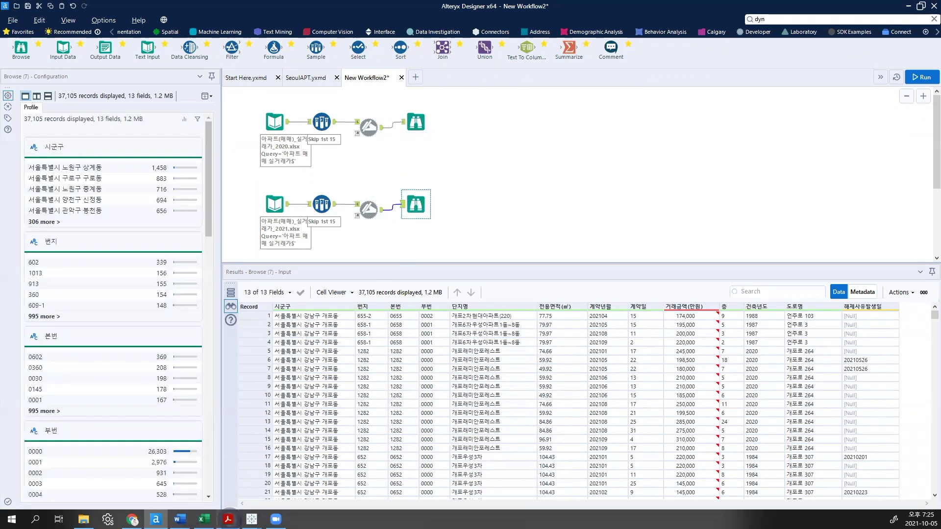
# Step: Check the Union item in the PDF scenario and insert a Union tool between the 2020 branch's Dynamic Rename and Browse tools
pyautogui.click(228, 519)
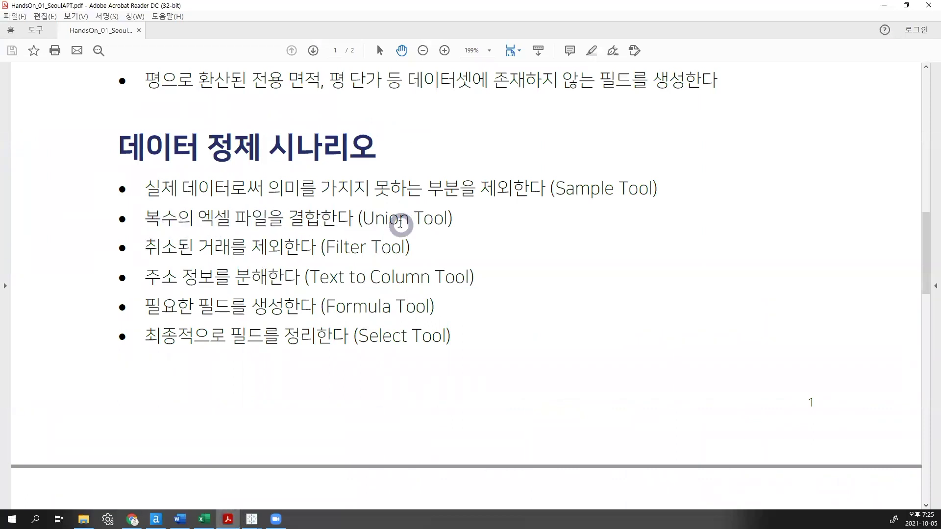
pyautogui.hotkey('alt', 'Tab')
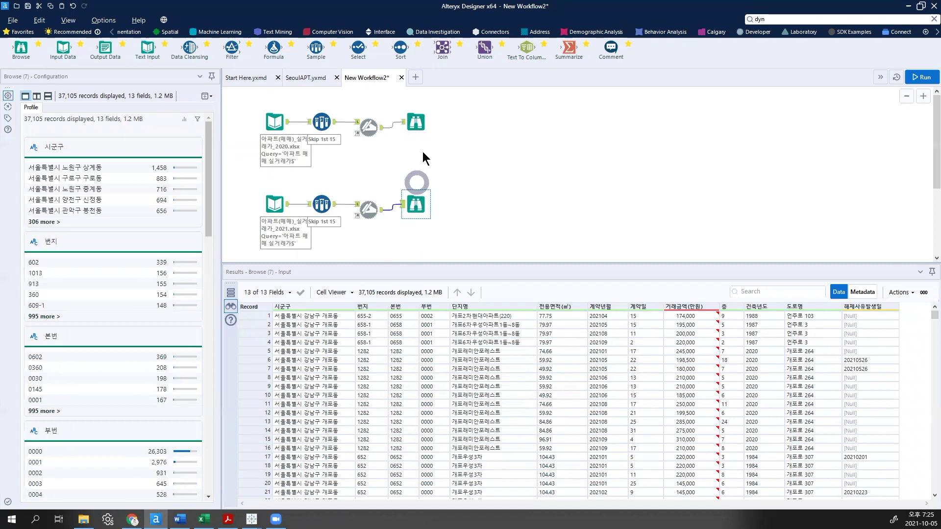
pyautogui.click(113, 32)
pyautogui.click(114, 32)
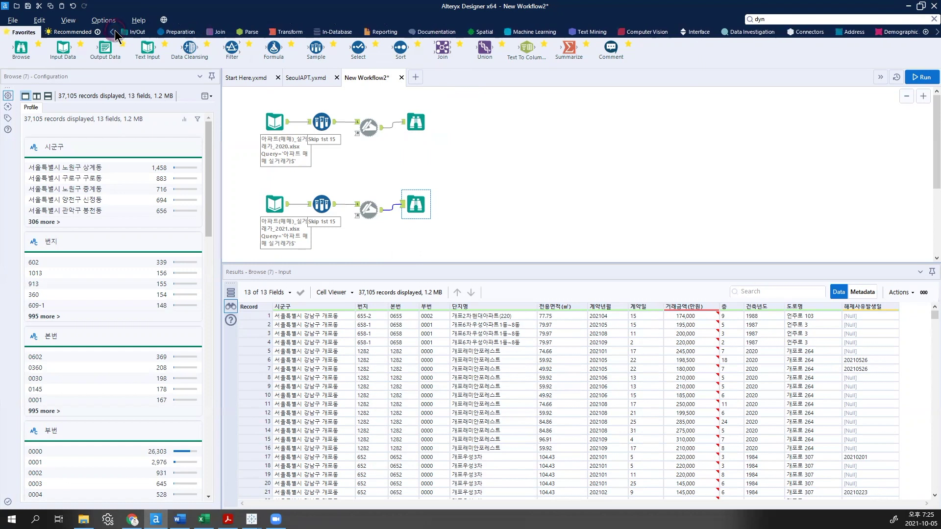
pyautogui.click(218, 32)
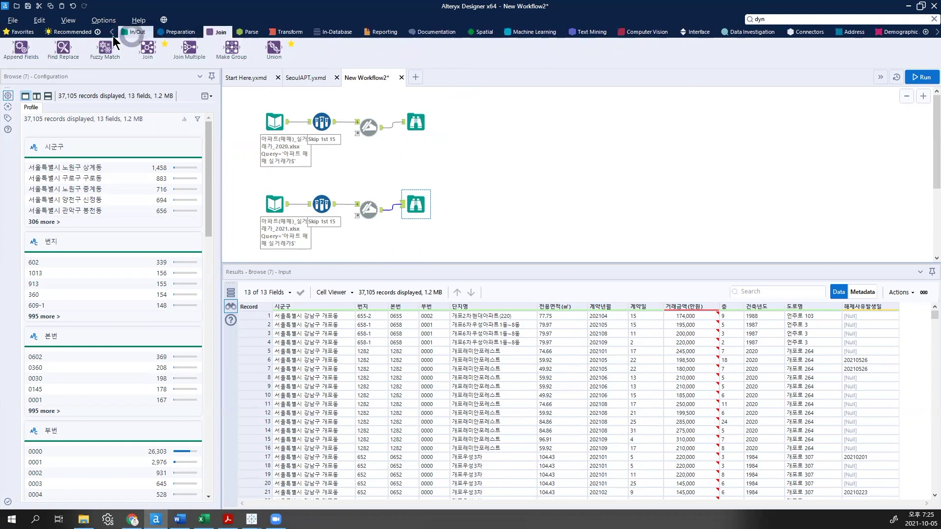
pyautogui.click(23, 33)
pyautogui.moveTo(485, 51); pyautogui.dragTo(395, 123)
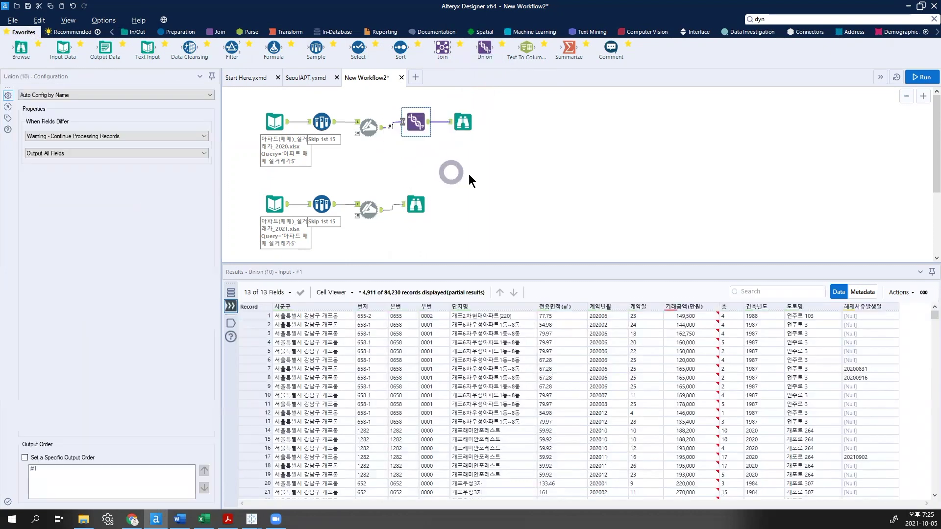
# Step: Connect the 2021 Dynamic Rename output to the Union tool as a second input and run the workflow
pyautogui.click(392, 128)
pyautogui.click(382, 131)
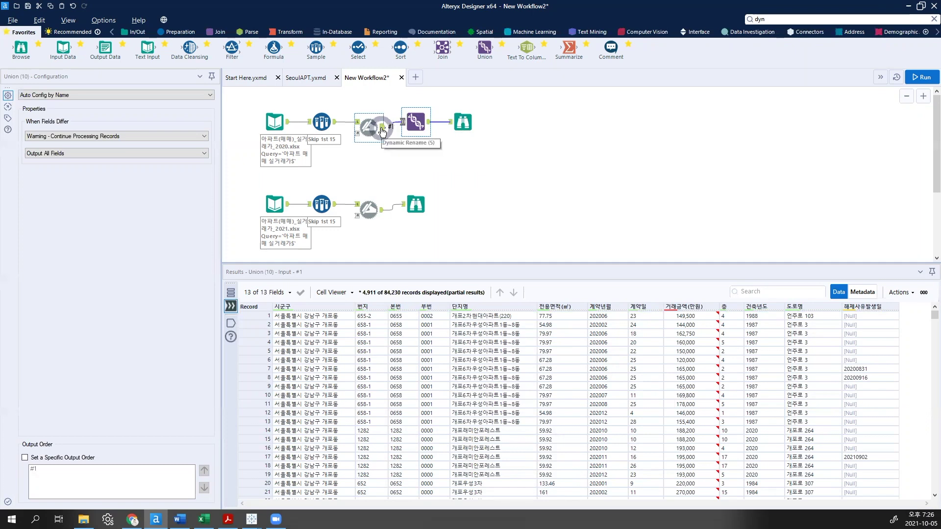
pyautogui.moveTo(382, 214); pyautogui.dragTo(403, 122)
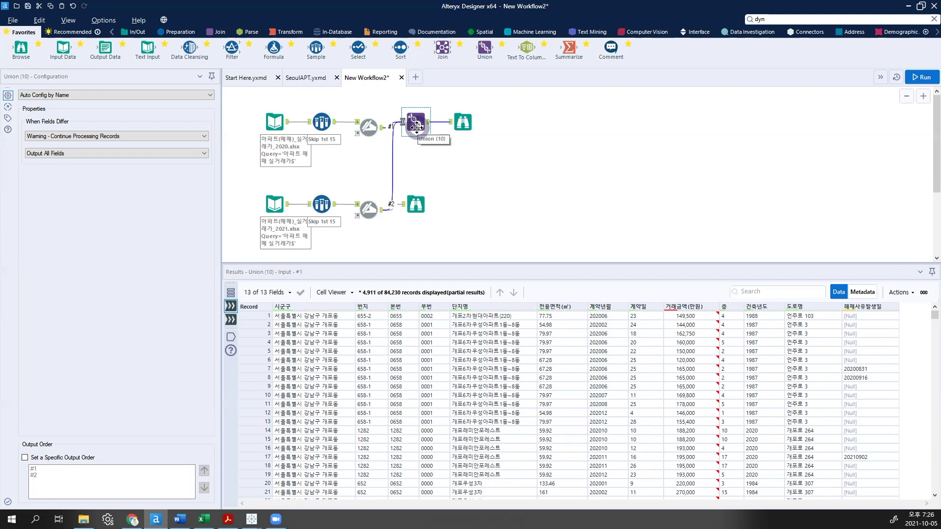
pyautogui.click(924, 79)
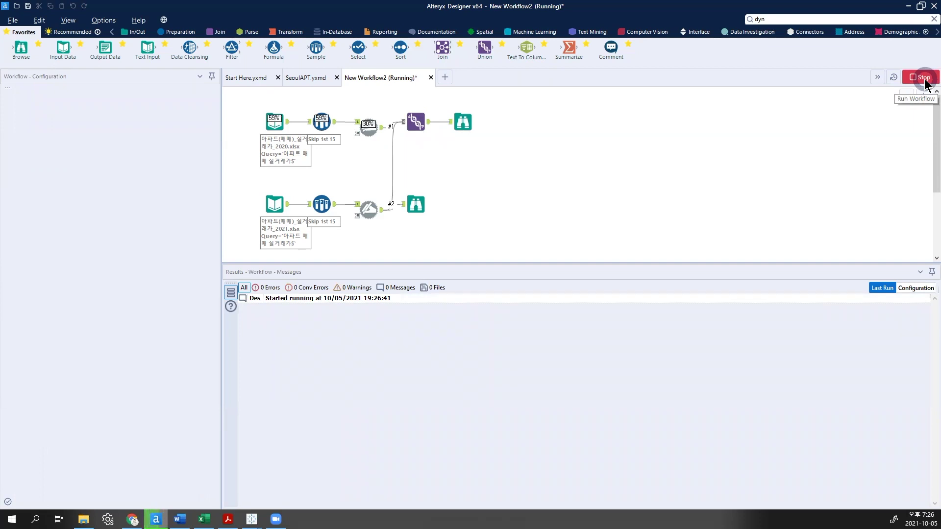
# Step: Review the Union's Browse output against the Filter item in the PDF scenario, and inspect the records that have a 해제사유발생일 date
pyautogui.click(393, 125)
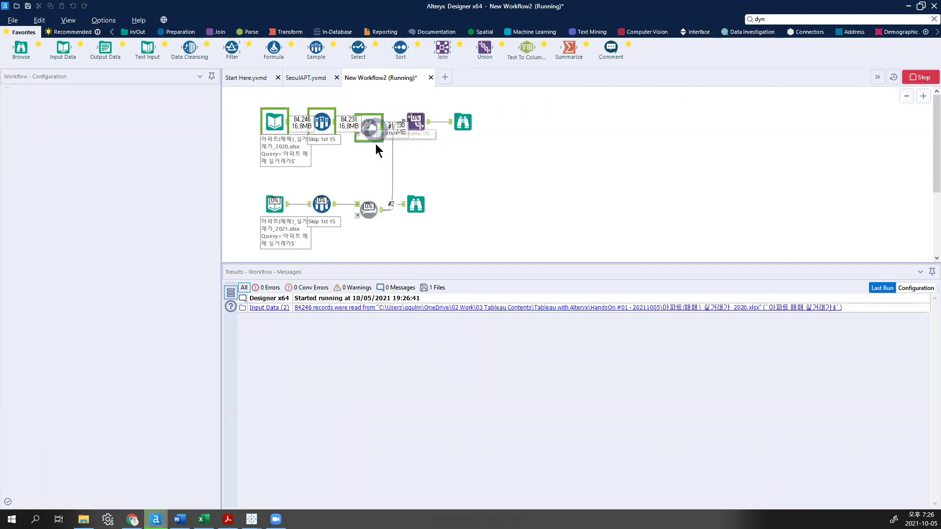
pyautogui.click(466, 127)
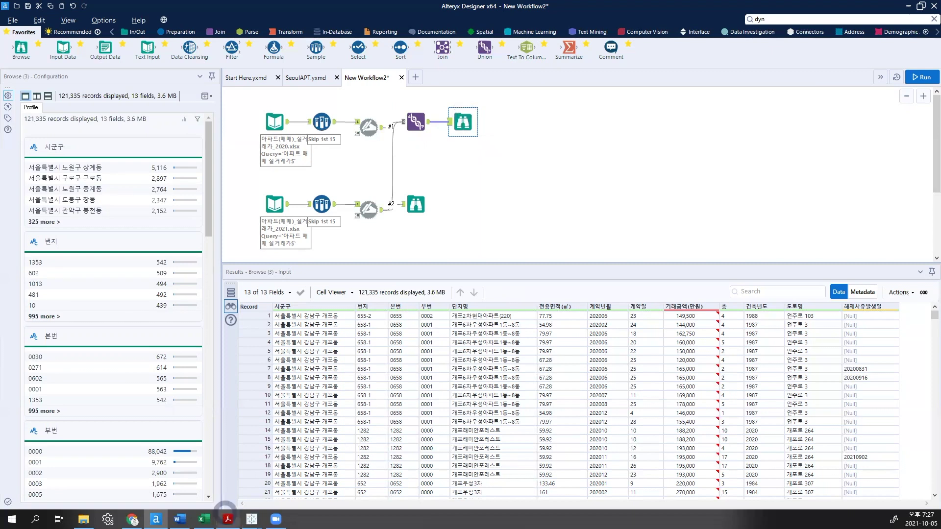
pyautogui.click(227, 512)
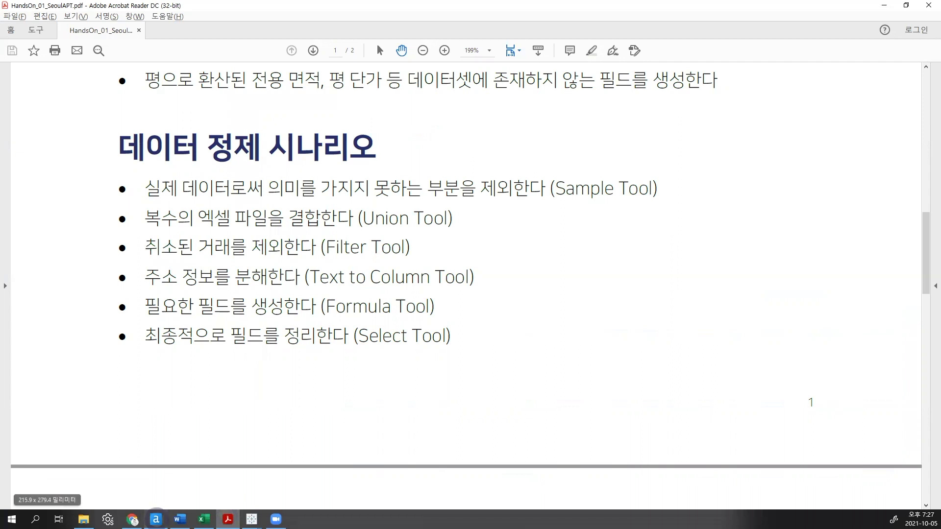
pyautogui.click(156, 519)
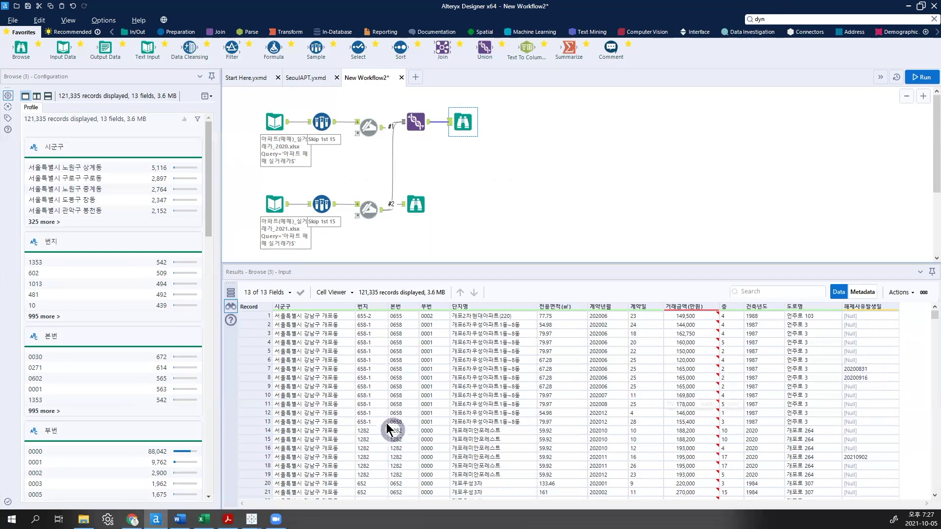
pyautogui.click(265, 368)
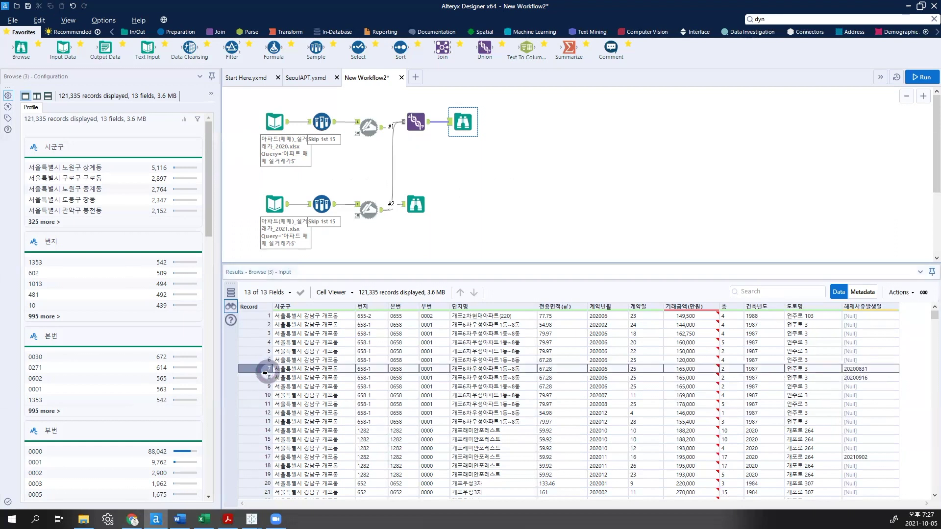
pyautogui.click(264, 378)
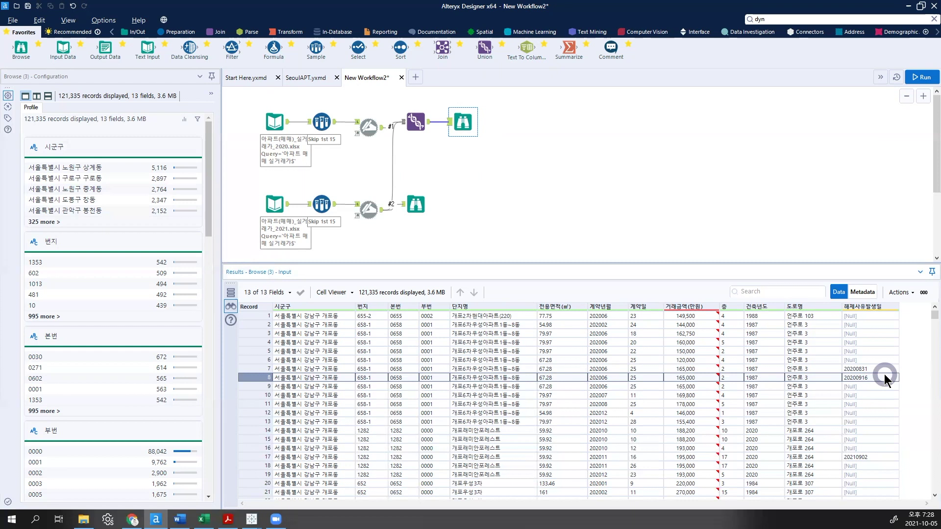
# Step: Insert a Filter tool between the Union tool and its Browse tool
pyautogui.moveTo(231, 47); pyautogui.dragTo(454, 126)
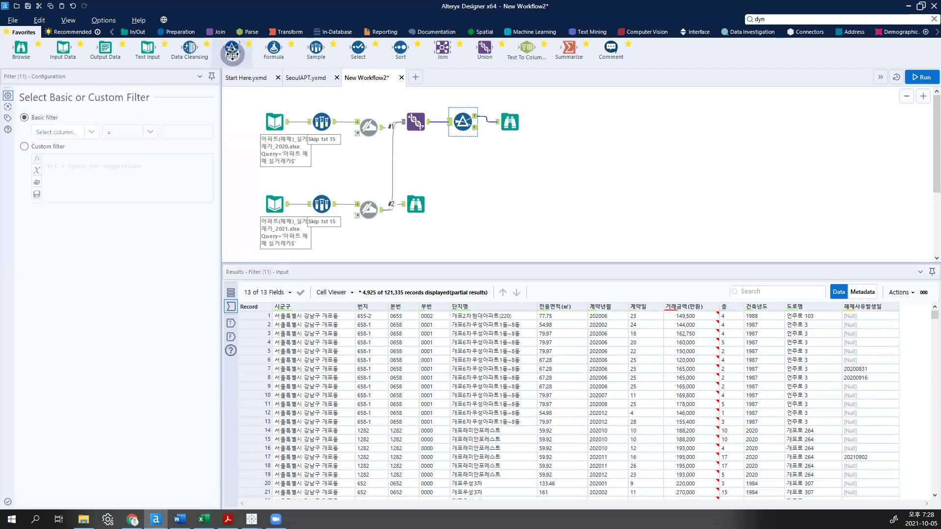
pyautogui.moveTo(232, 51); pyautogui.dragTo(456, 124)
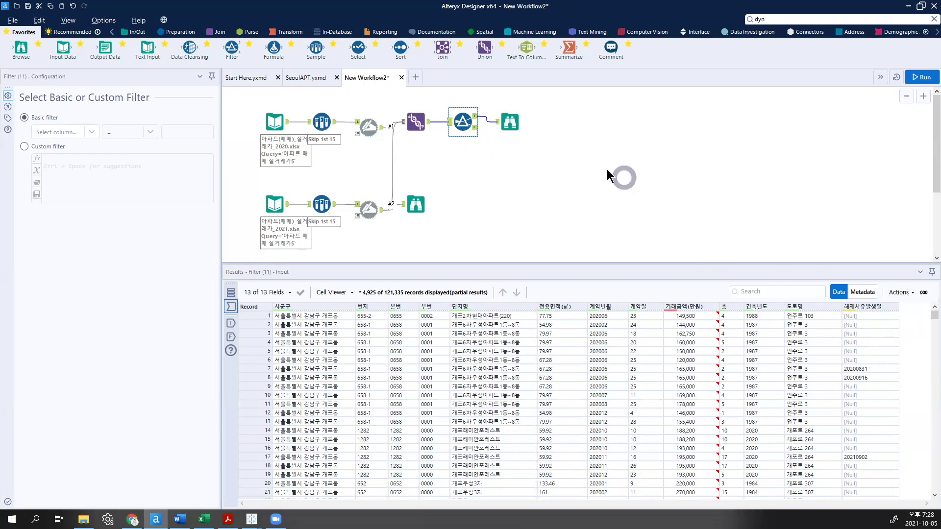
pyautogui.click(486, 123)
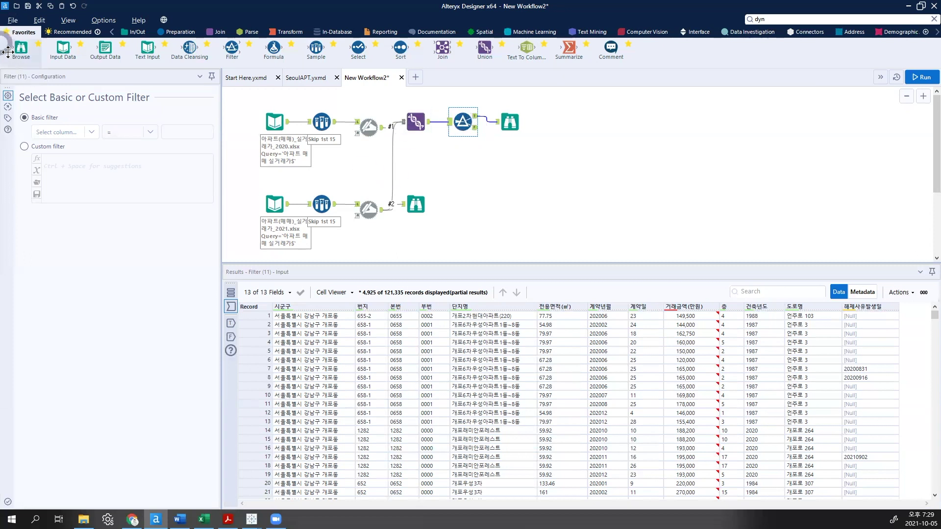
# Step: In the PDF's key formulas section, copy the Filter Tool expression IsNull([해제사유발생일])
pyautogui.click(228, 519)
pyautogui.click(380, 297)
pyautogui.scroll(-6, 380, 297)
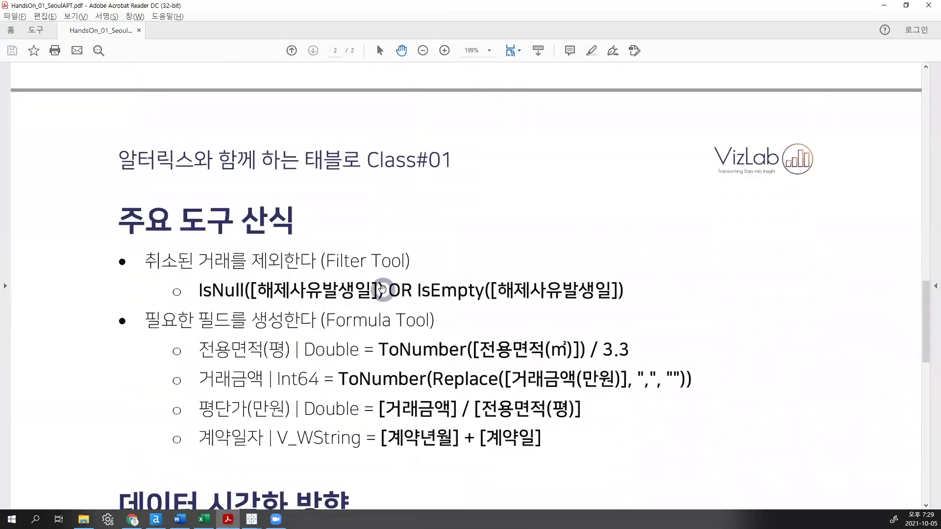
pyautogui.scroll(-1, 383, 289)
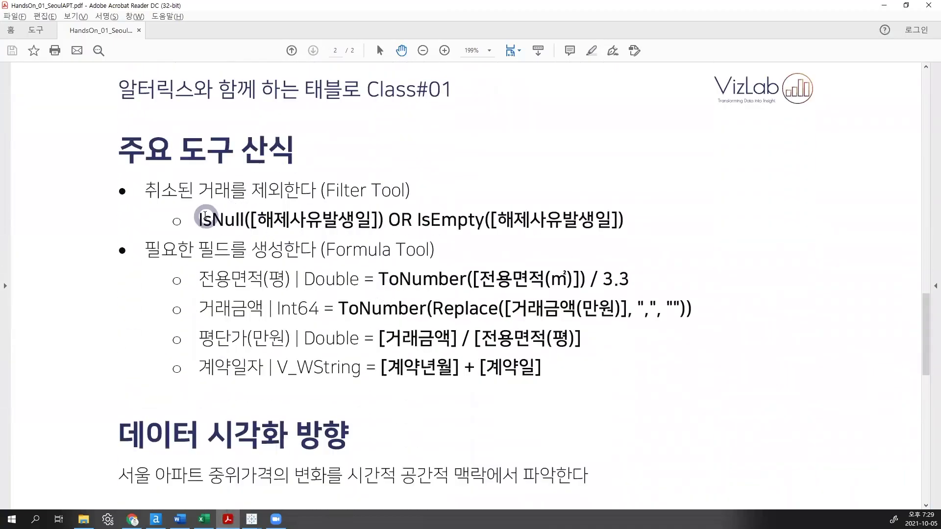
pyautogui.moveTo(206, 216); pyautogui.dragTo(386, 224)
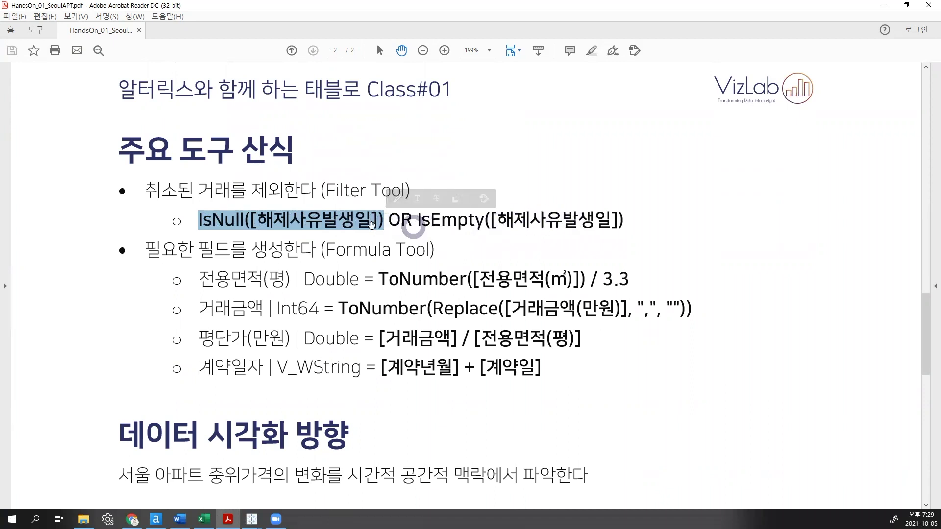
pyautogui.rightClick(237, 226)
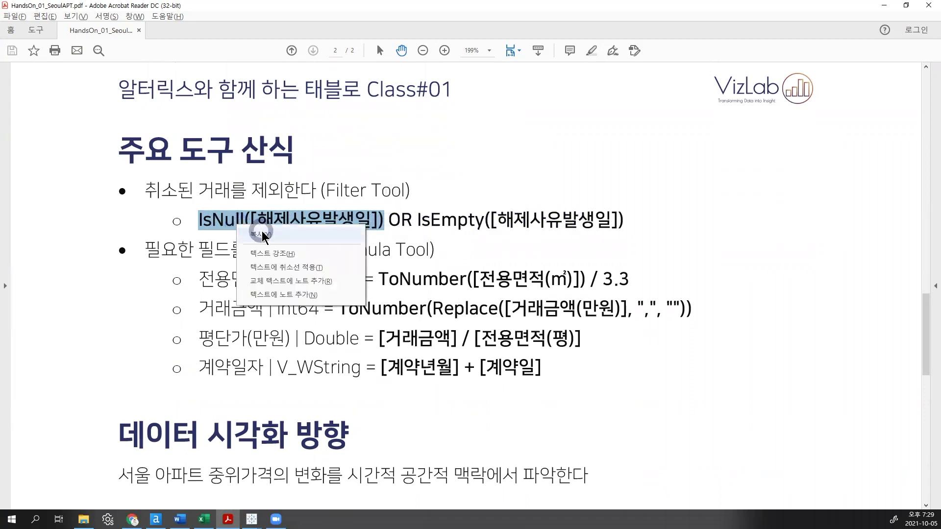
pyautogui.click(262, 236)
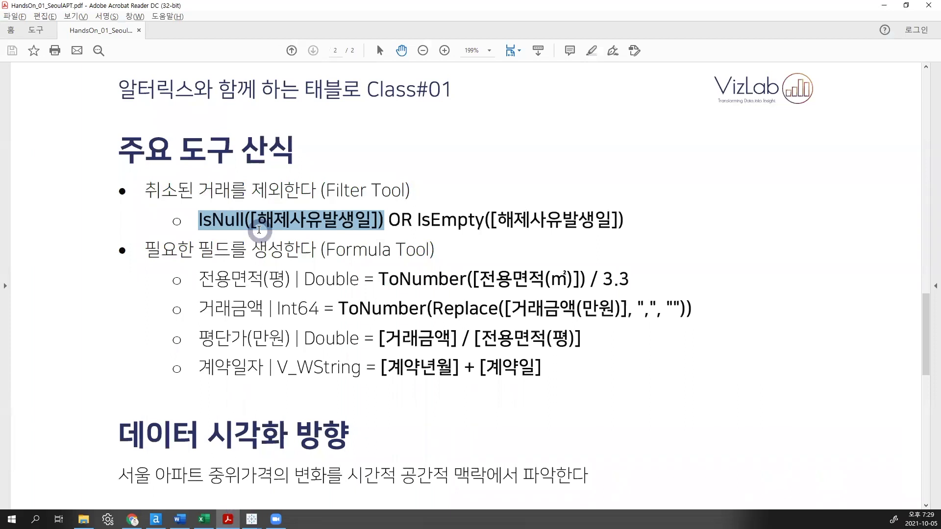
# Step: Back in Alteryx Designer, set the Filter tool to the custom filter IsNull([해제사유발생일]) and run the workflow
pyautogui.click(885, 5)
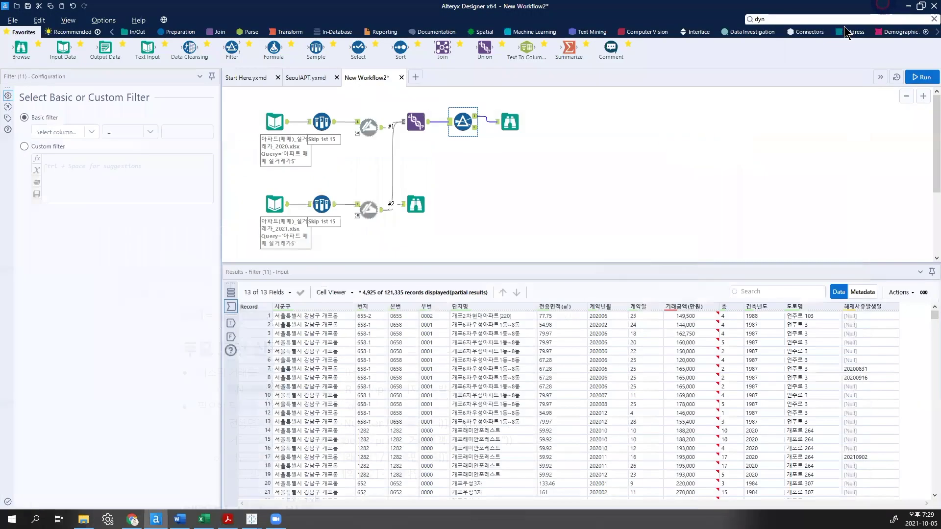
pyautogui.click(25, 147)
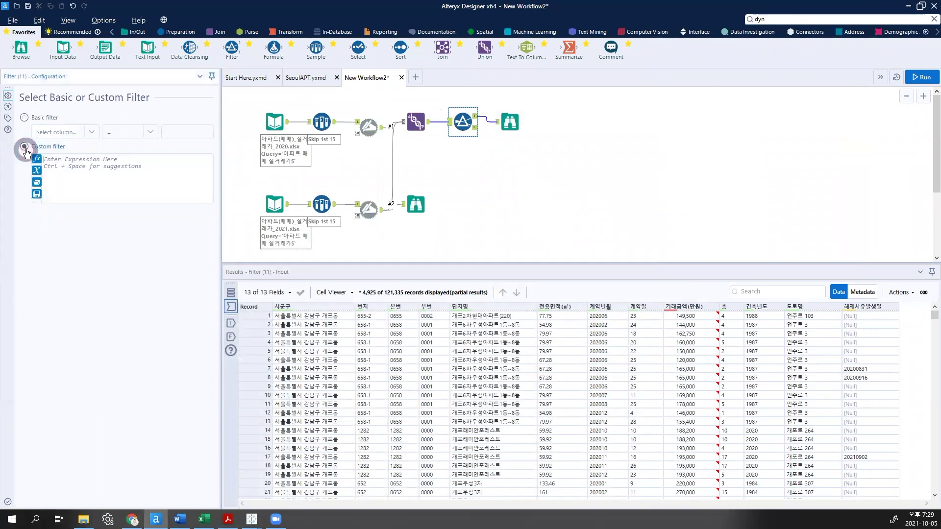
pyautogui.rightClick(93, 166)
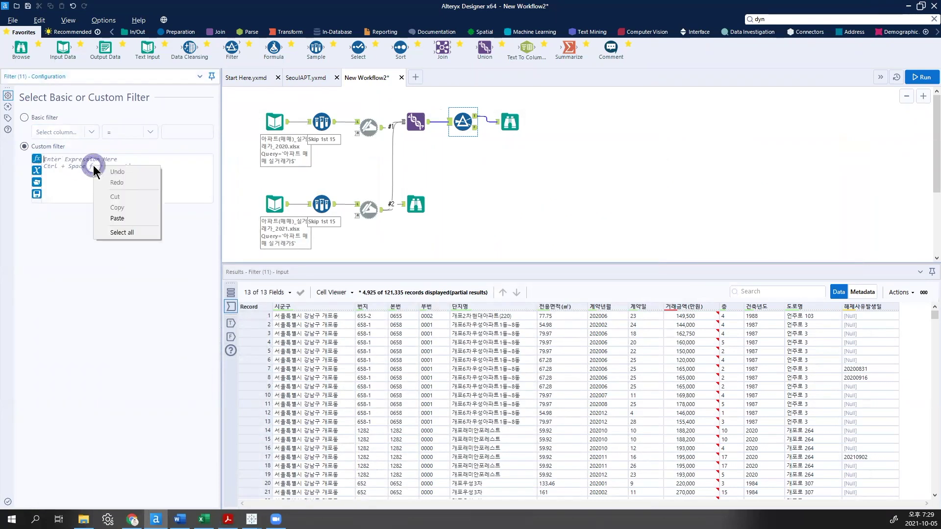
pyautogui.click(121, 214)
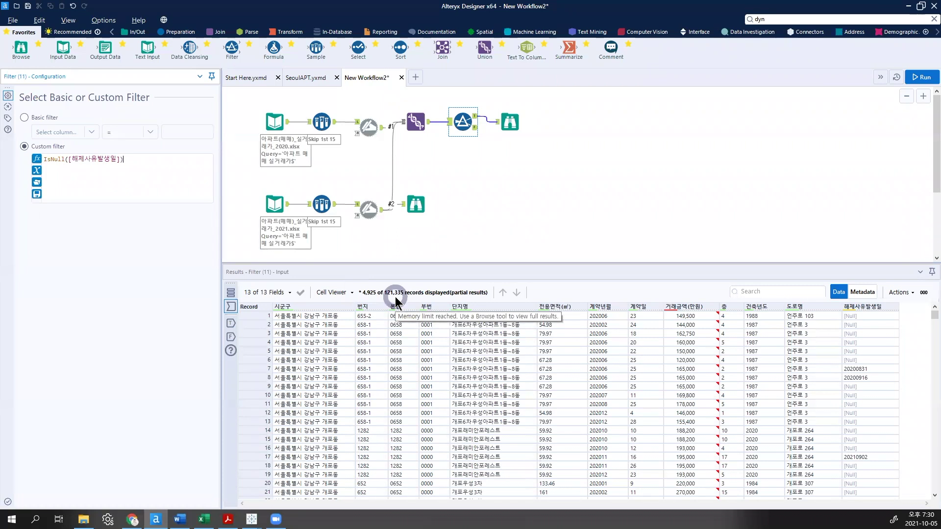
pyautogui.click(918, 78)
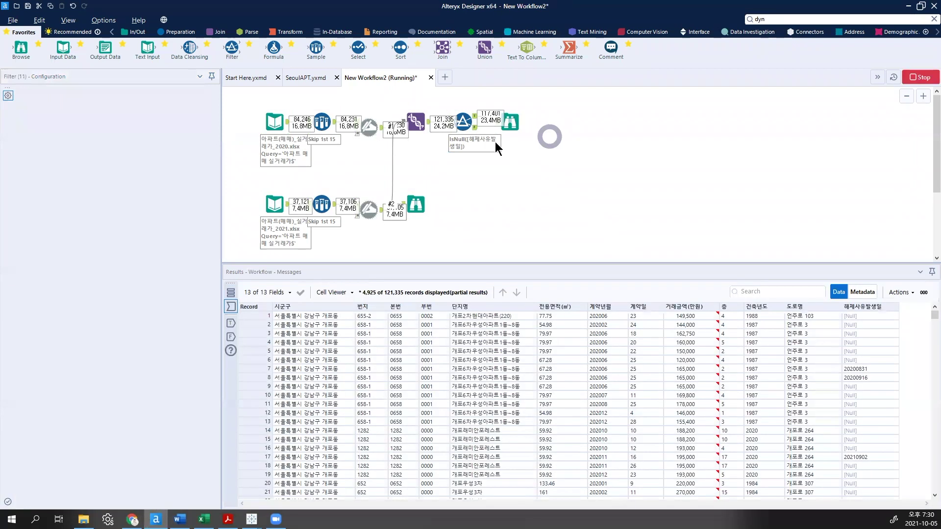
# Step: Compare the filtered records in the Browse tool with the cancelled transactions in the Filter tool's False output
pyautogui.click(516, 121)
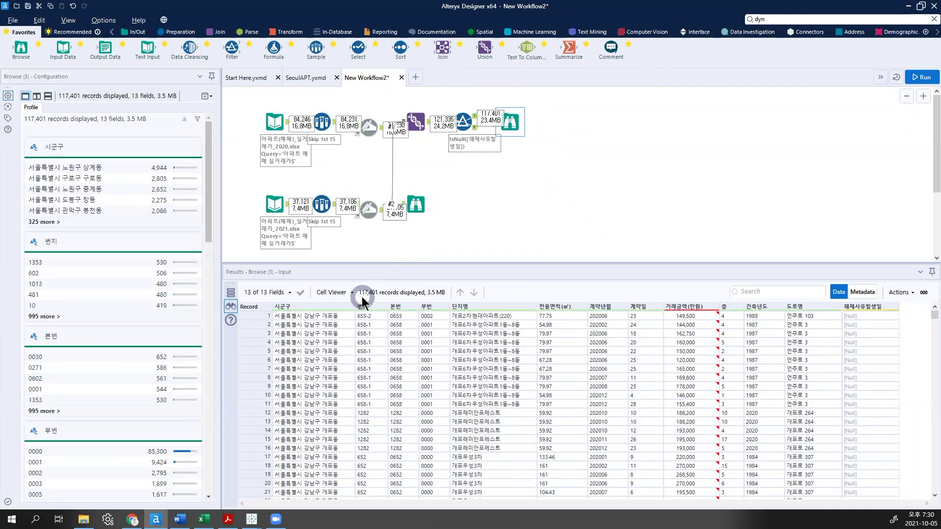
pyautogui.click(476, 134)
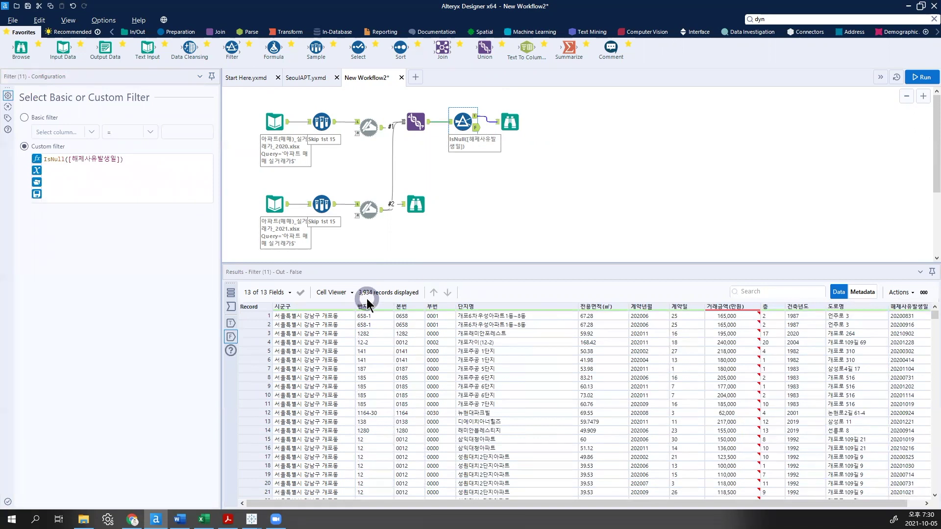
pyautogui.click(514, 122)
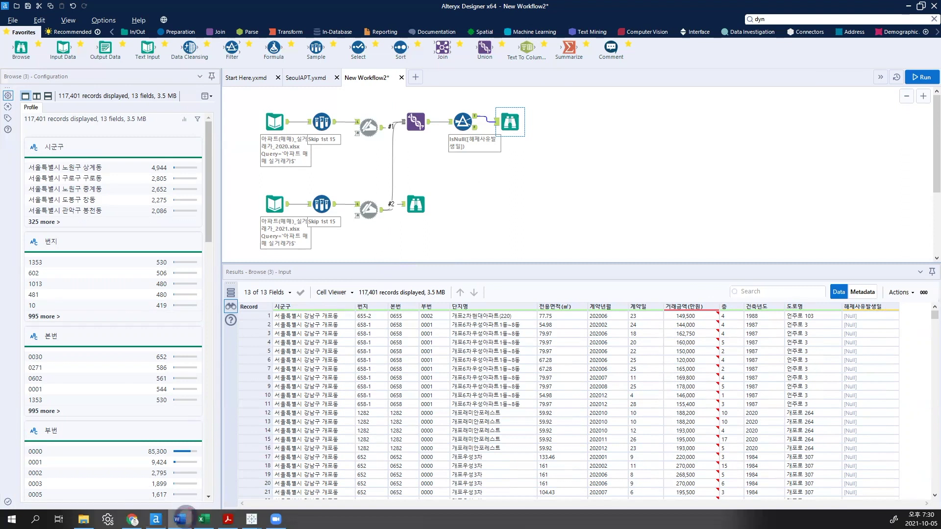
# Step: Check the Text to Column item in the PDF scenario and inspect the 시군구 field in the filtered Browse output
pyautogui.click(227, 518)
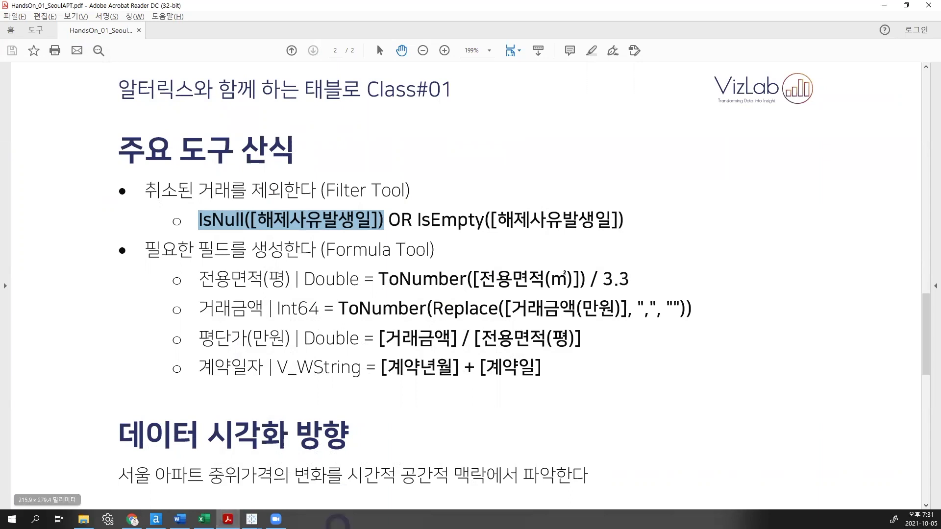
pyautogui.scroll(10, 399, 361)
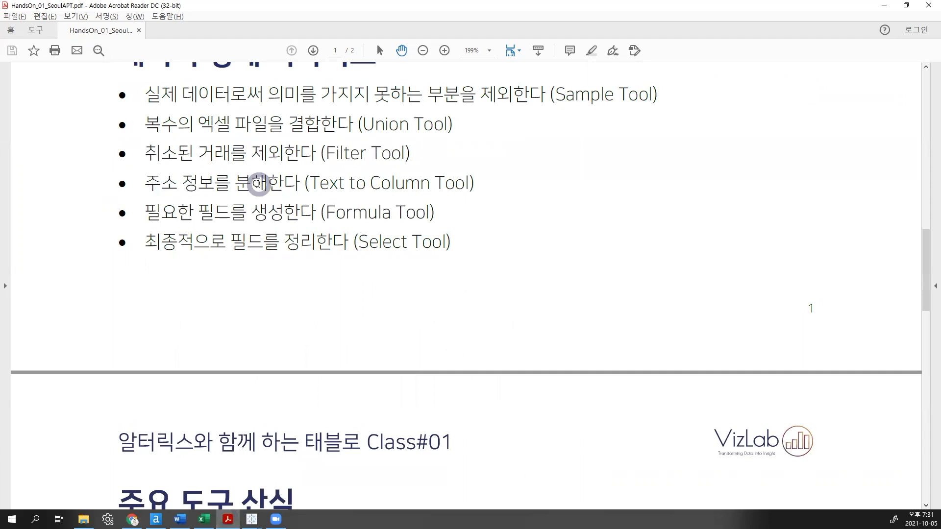
pyautogui.click(156, 519)
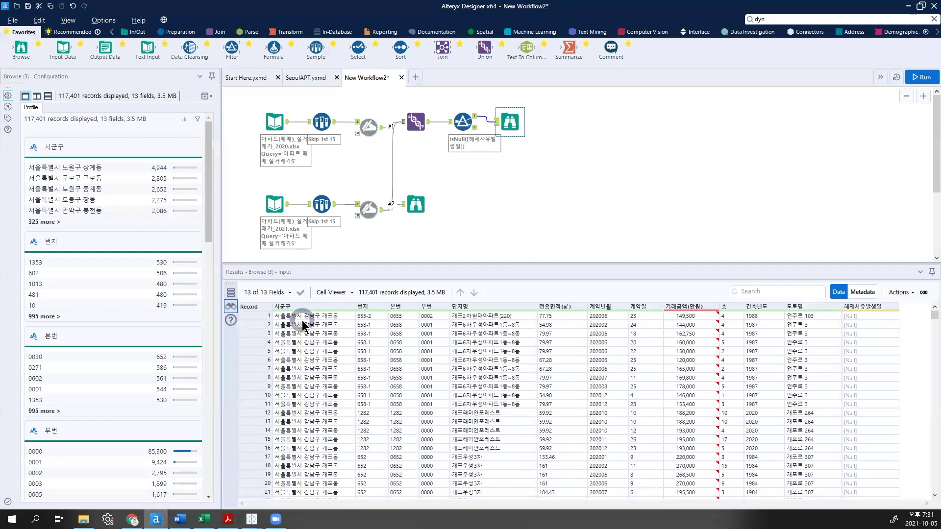
pyautogui.click(304, 325)
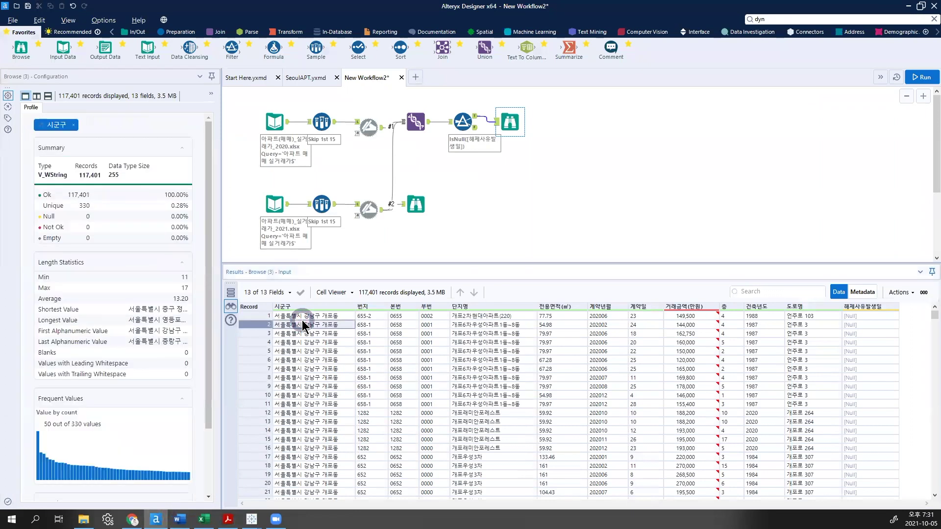
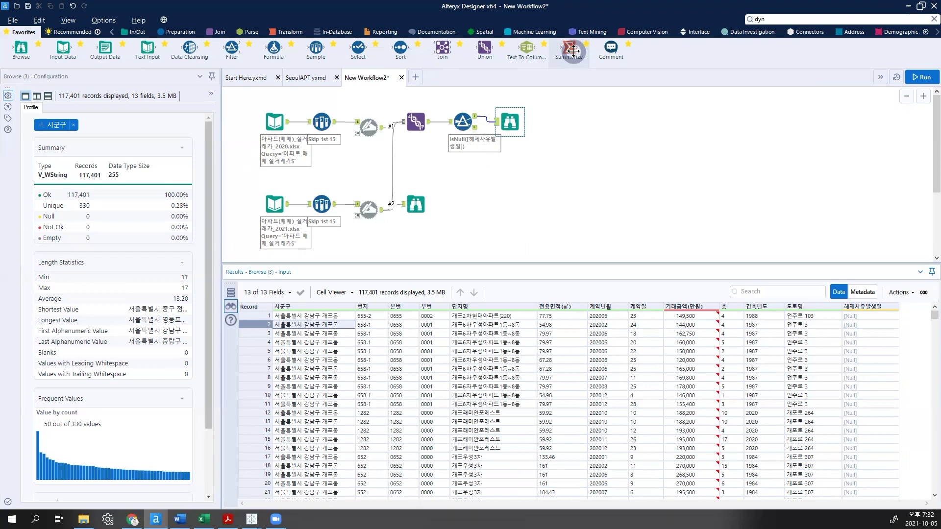
# Step: Insert a Text To Columns tool between the Filter and Browse tools and split 시군구 using a space as the delimiter
pyautogui.moveTo(527, 48); pyautogui.dragTo(488, 118)
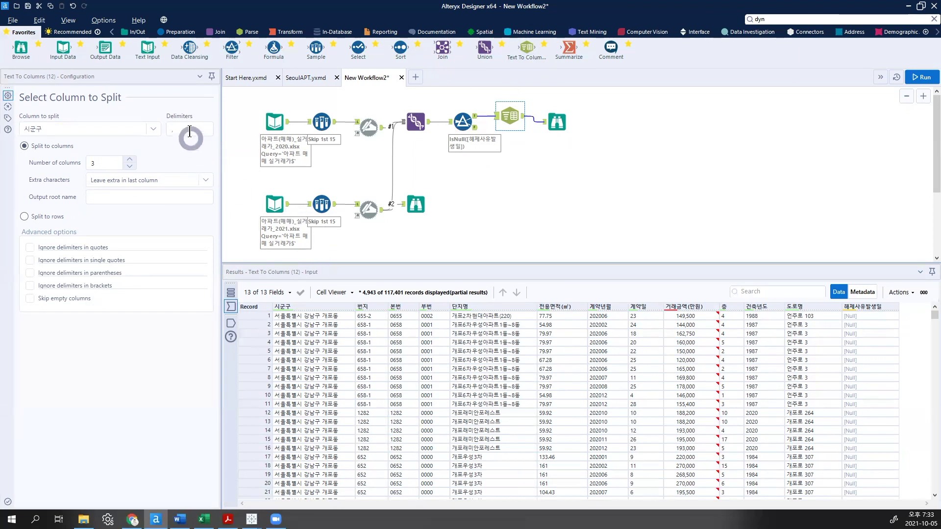
pyautogui.click(189, 128)
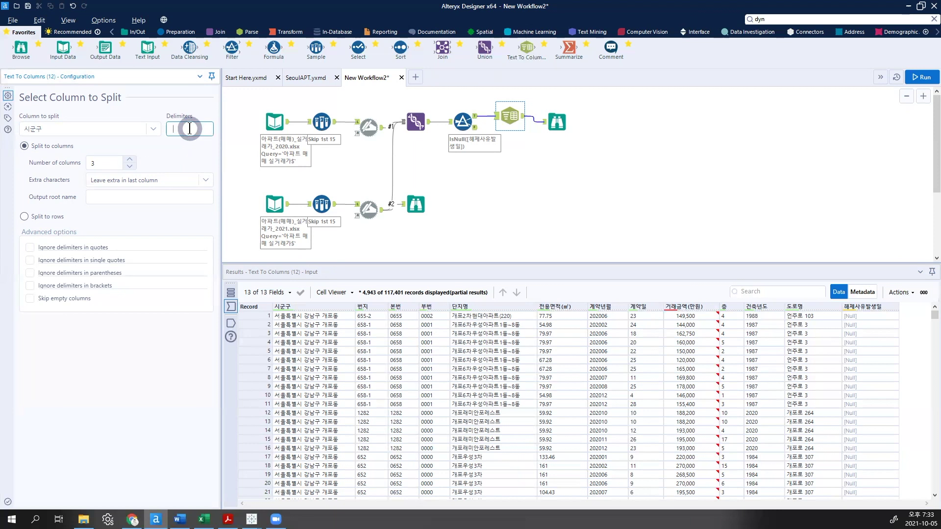
pyautogui.write('\\')
pyautogui.write("'")
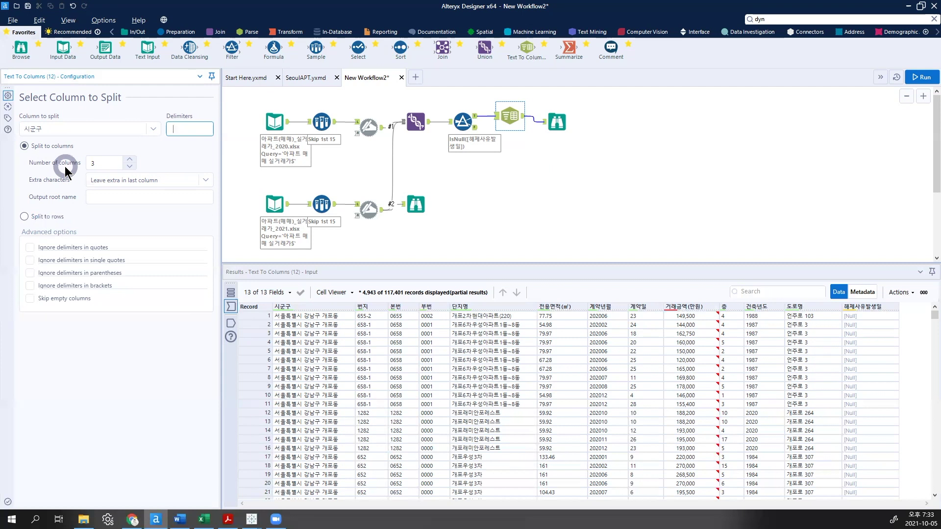
# Step: Set the Text To Columns tool to split into 3 columns and treat extra characters as Error
pyautogui.click(94, 162)
pyautogui.write('3')
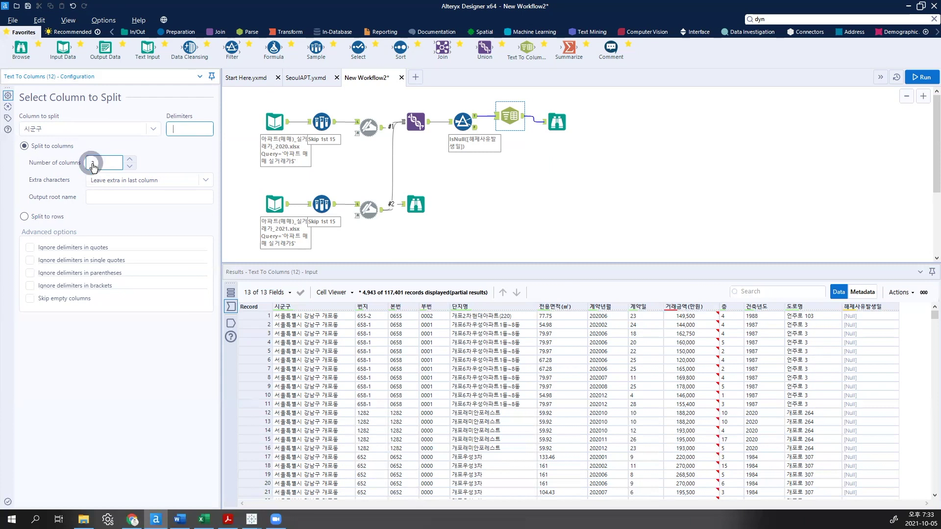
pyautogui.click(116, 215)
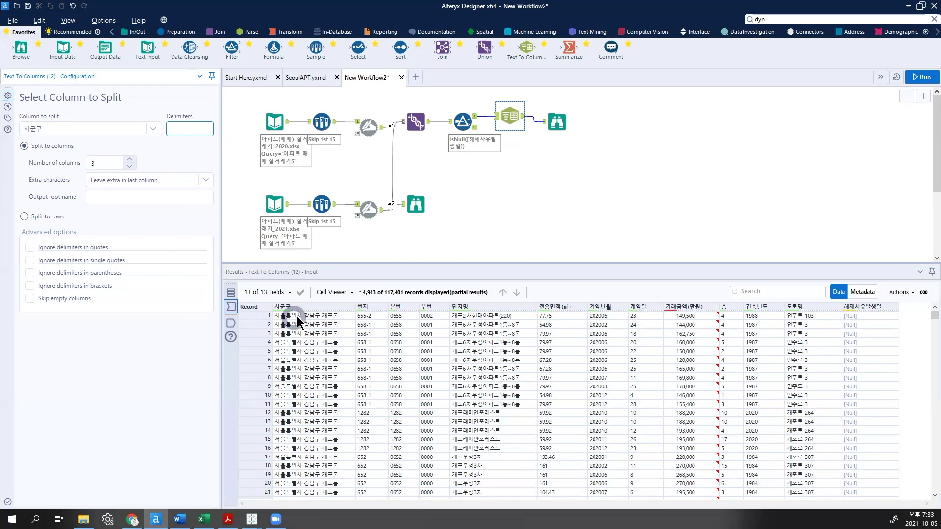
pyautogui.click(316, 314)
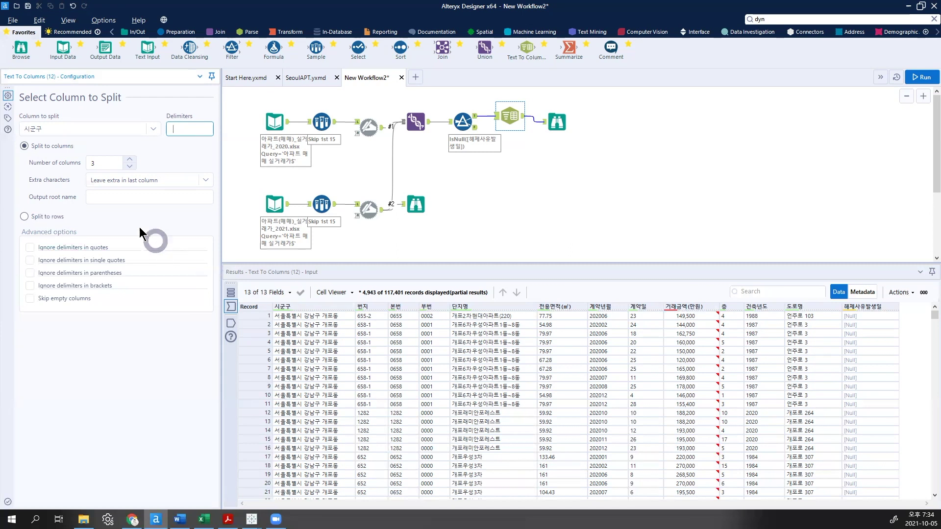
pyautogui.click(138, 185)
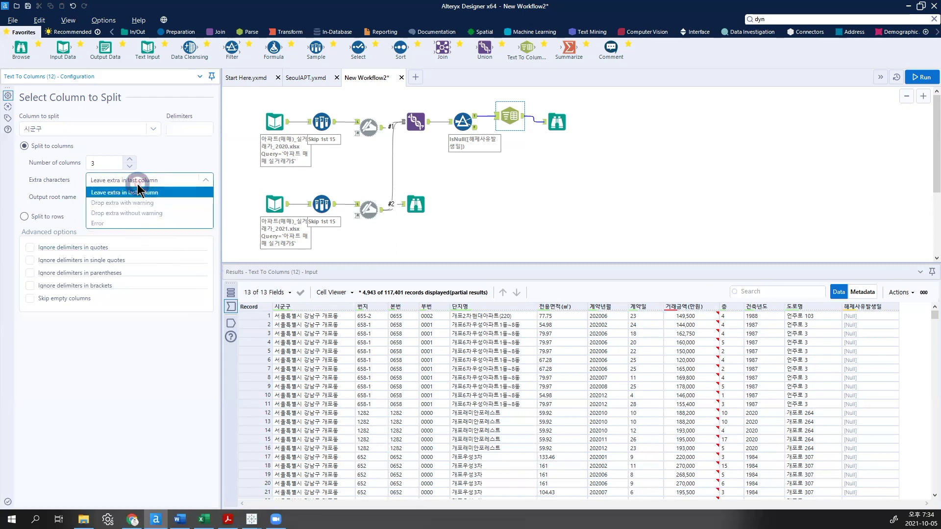
pyautogui.click(133, 224)
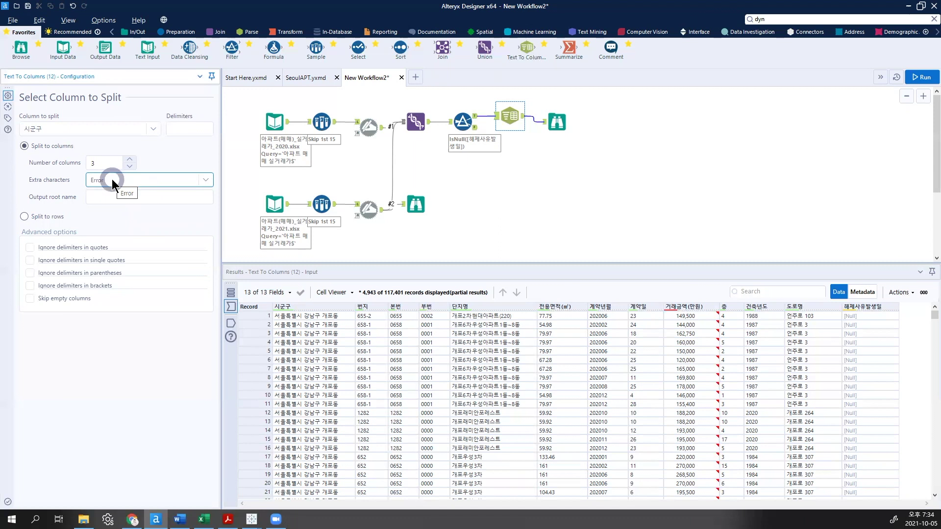
# Step: Run the workflow, view the columns split from 시군구 in the Browse output, and consult the tool list in the PDF scenario
pyautogui.click(917, 83)
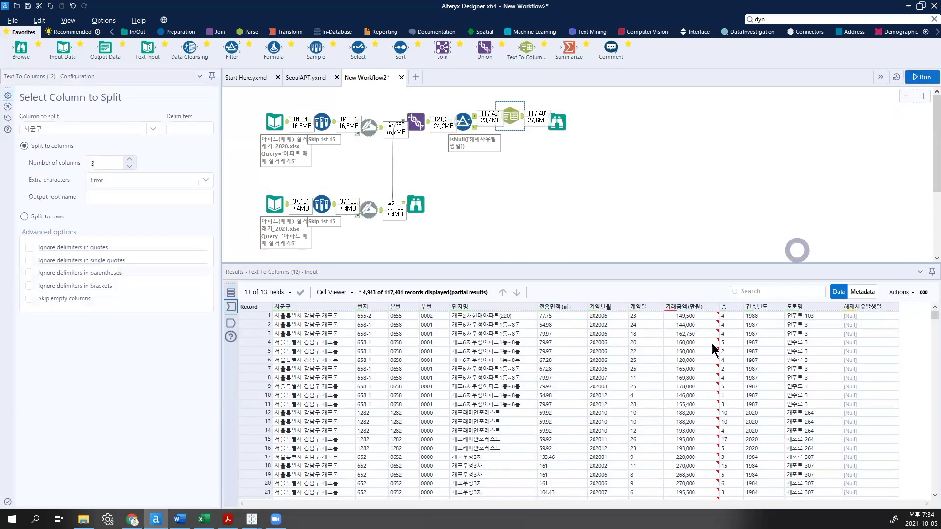
pyautogui.click(557, 124)
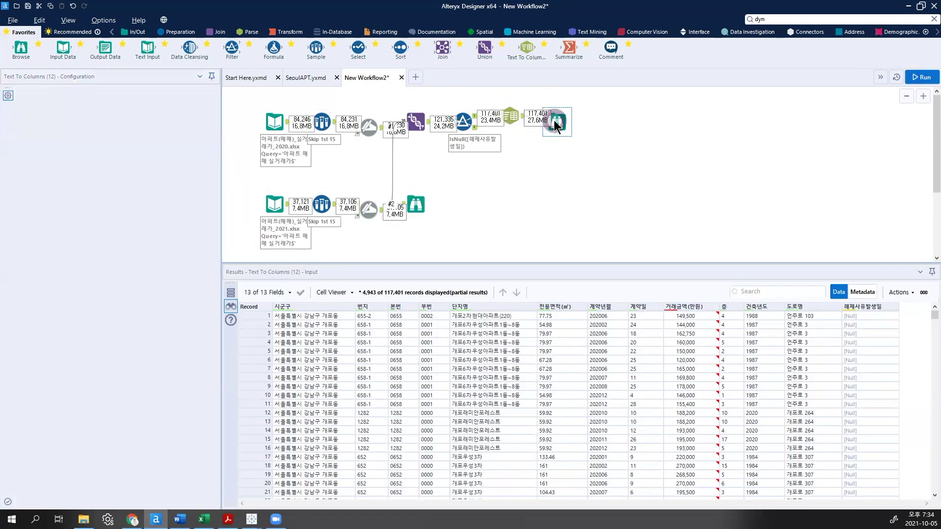
pyautogui.moveTo(717, 510); pyautogui.dragTo(861, 502)
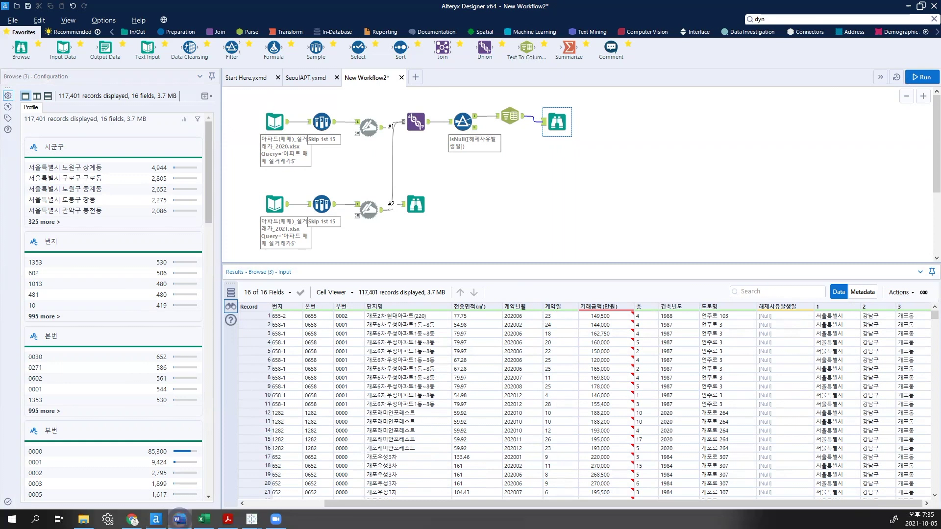
pyautogui.click(228, 520)
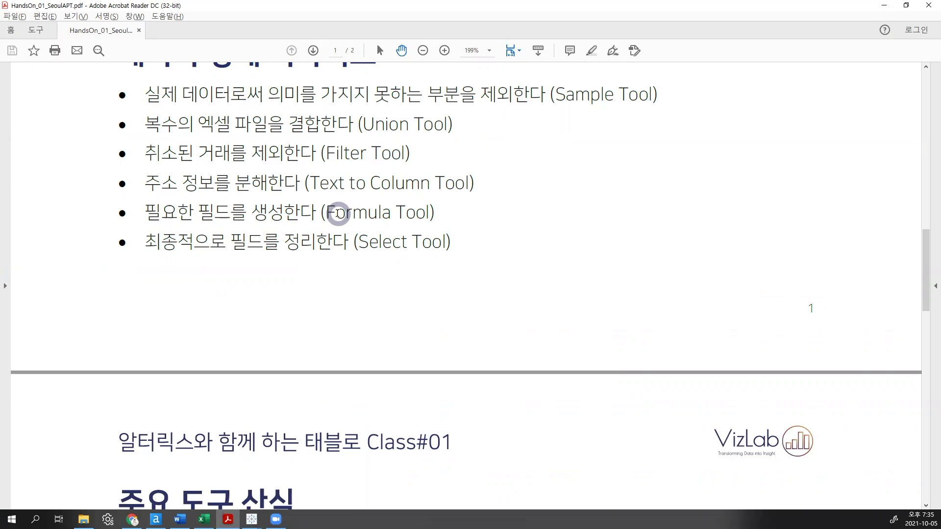
pyautogui.click(157, 518)
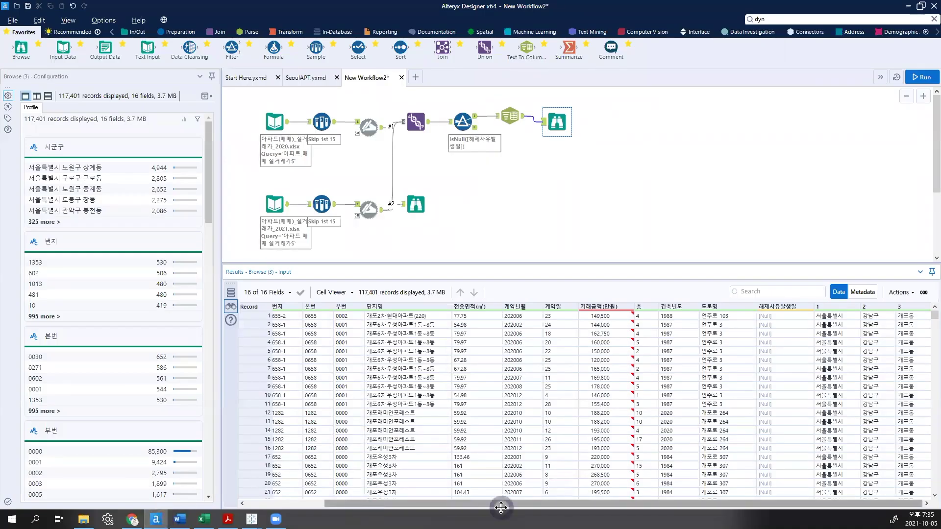
# Step: Inspect the 거래금액(만원) field's values and data profile in the Browse output for leading spaces
pyautogui.click(501, 507)
pyautogui.click(436, 469)
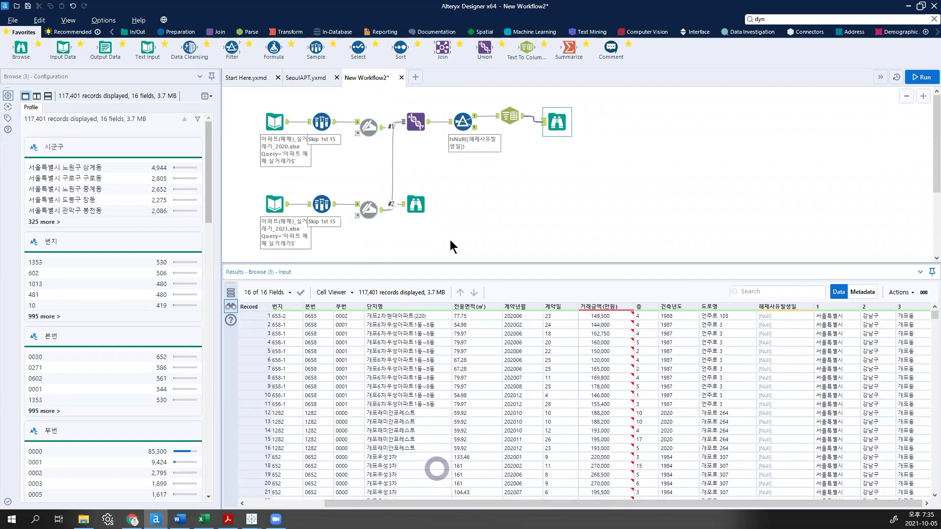
pyautogui.moveTo(336, 503)
pyautogui.mouseDown()
pyautogui.moveTo(277, 504)
pyautogui.moveTo(345, 498)
pyautogui.mouseUp()
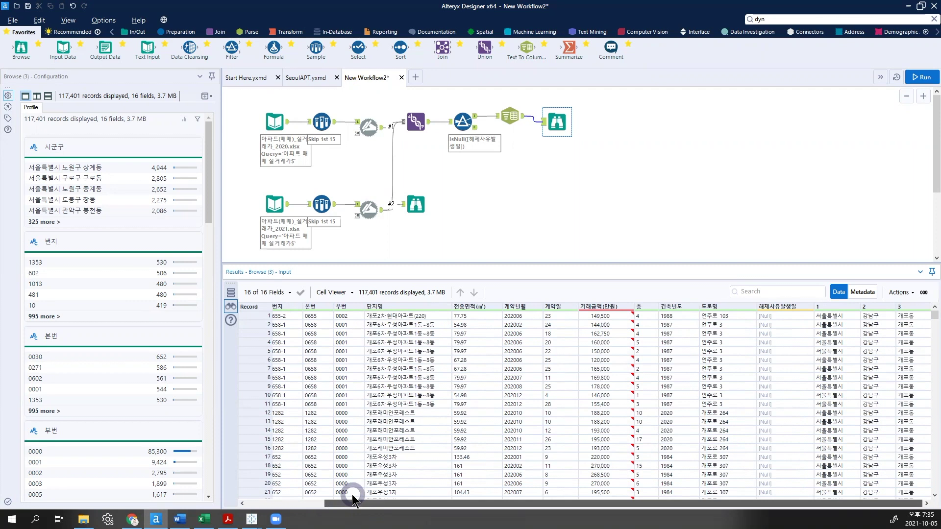
pyautogui.moveTo(340, 494); pyautogui.dragTo(254, 496)
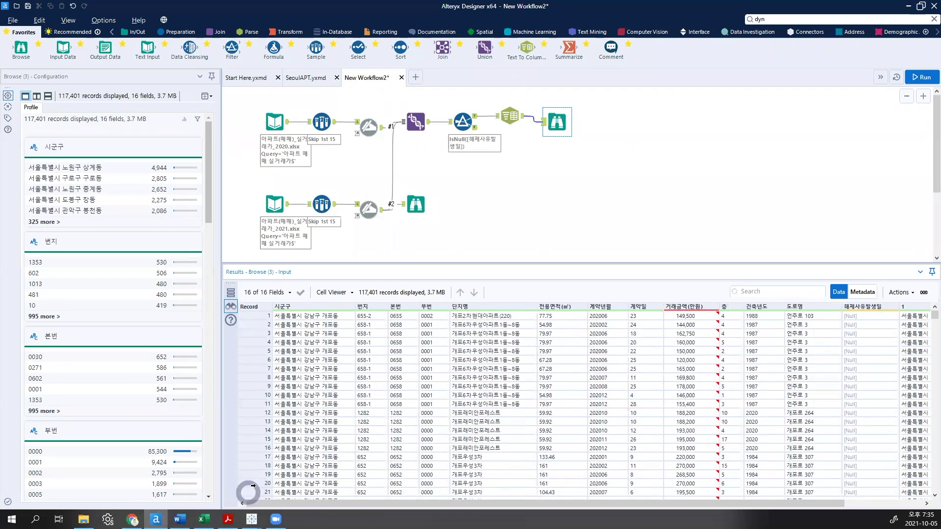
pyautogui.moveTo(689, 342)
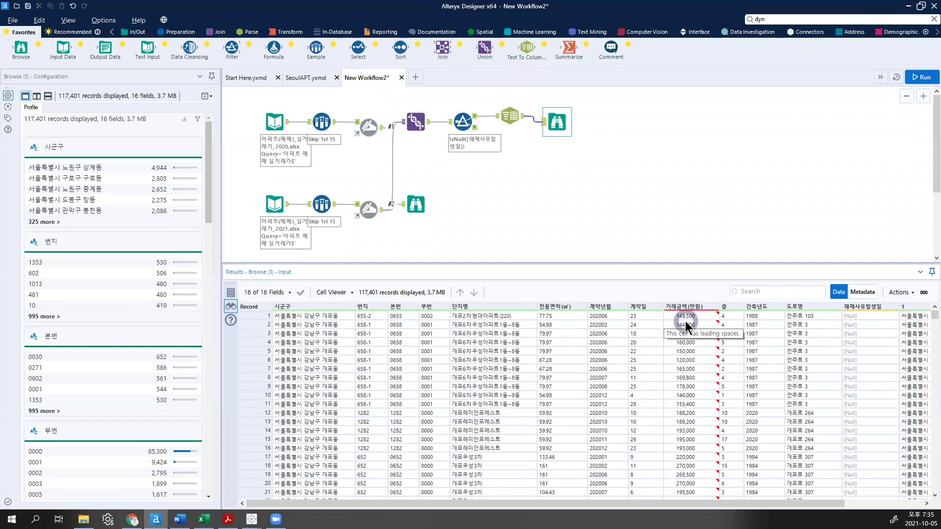
pyautogui.click(685, 321)
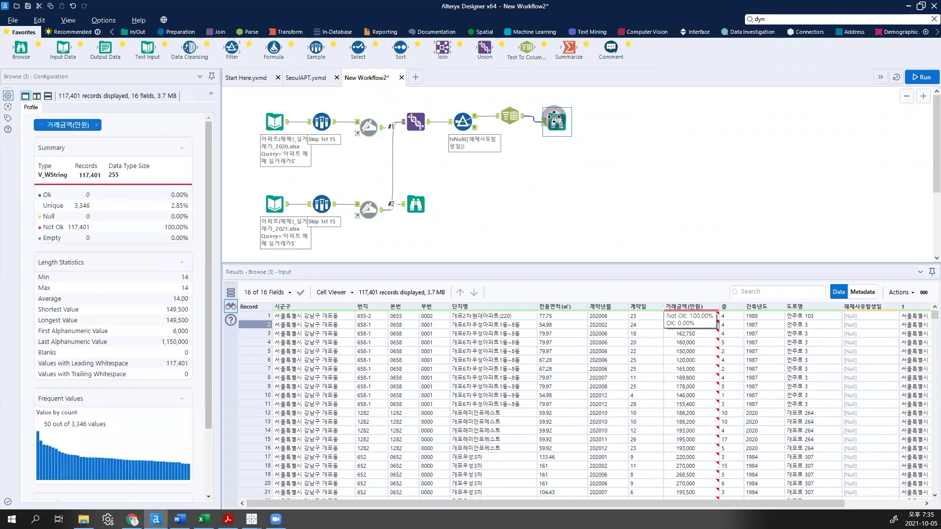
pyautogui.click(692, 350)
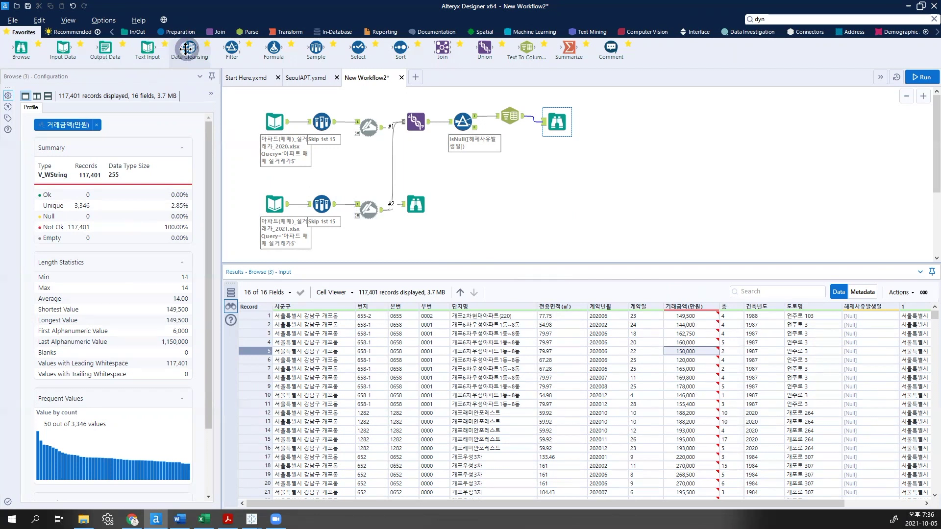
# Step: Insert a Data Cleansing tool between the Text To Columns and Browse tools and select only 거래금액(만원) as the field to cleanse
pyautogui.moveTo(188, 48); pyautogui.dragTo(541, 120)
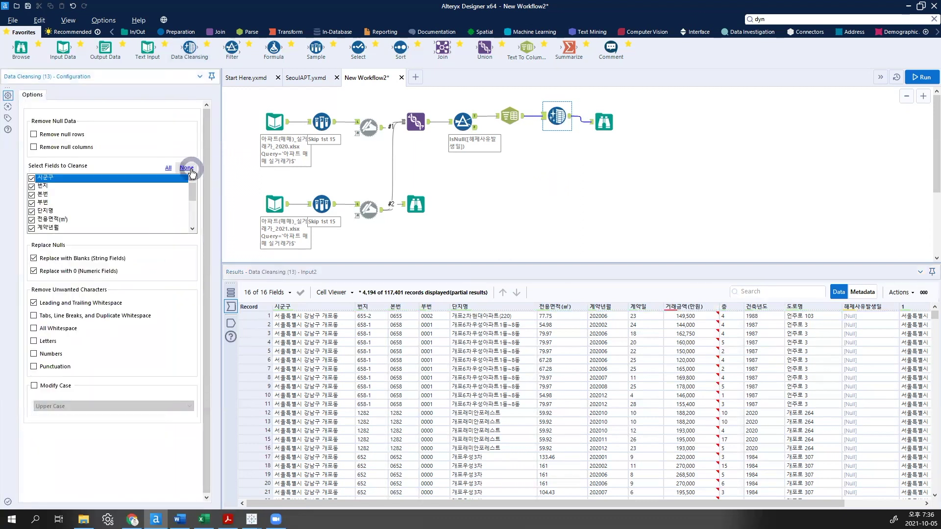
pyautogui.click(190, 170)
pyautogui.scroll(-2, 146, 196)
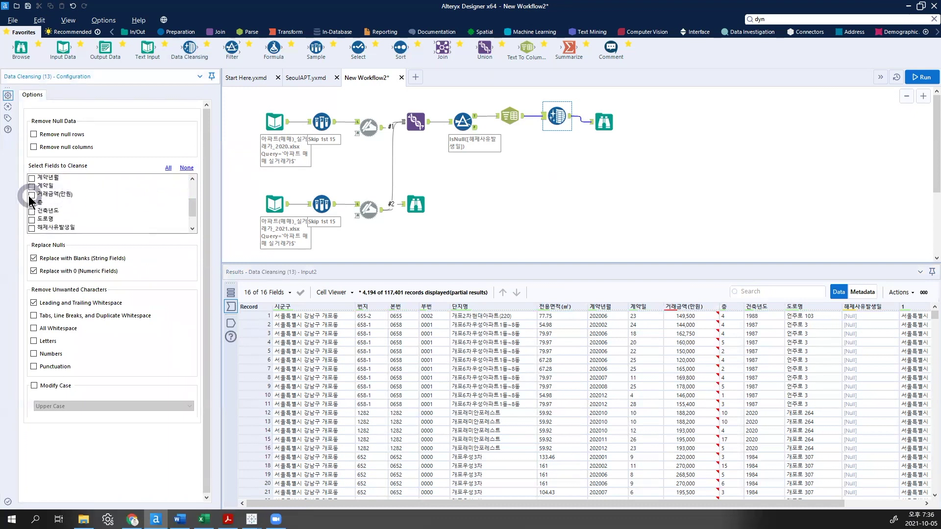
pyautogui.click(31, 196)
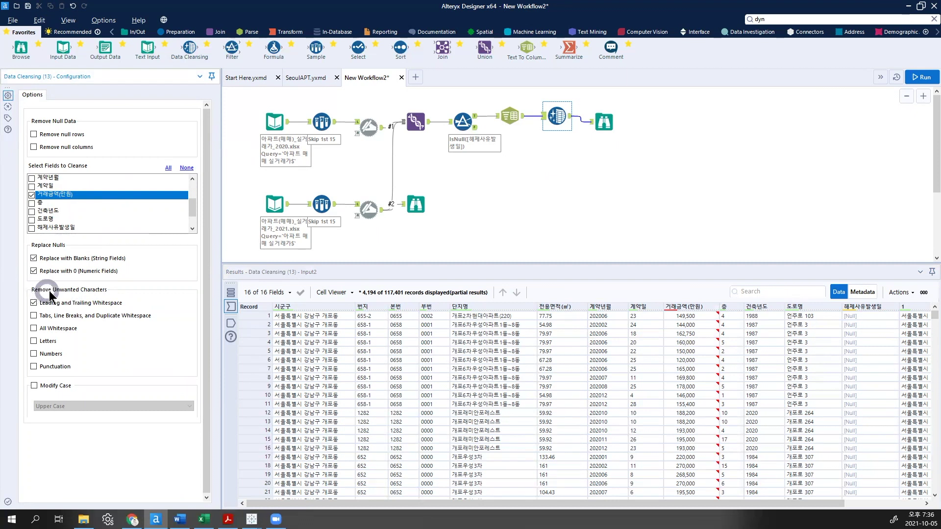
# Step: Run the workflow and check the cleansed 거래금액(만원) field's data profile in the Browse output
pyautogui.click(919, 79)
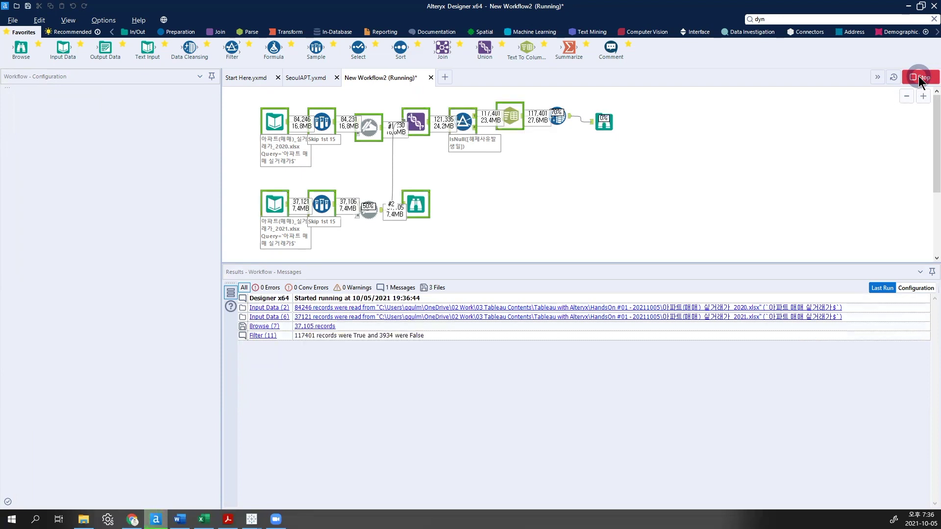
pyautogui.click(921, 78)
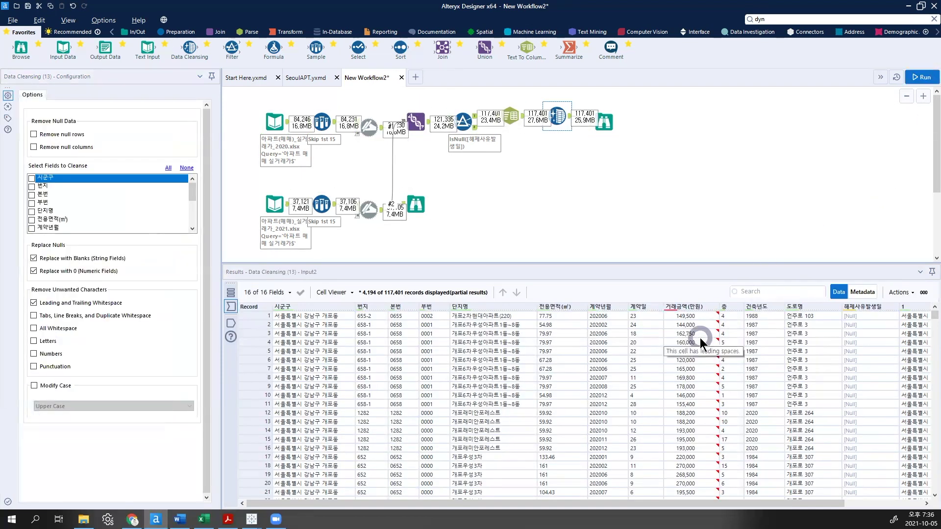
pyautogui.click(605, 123)
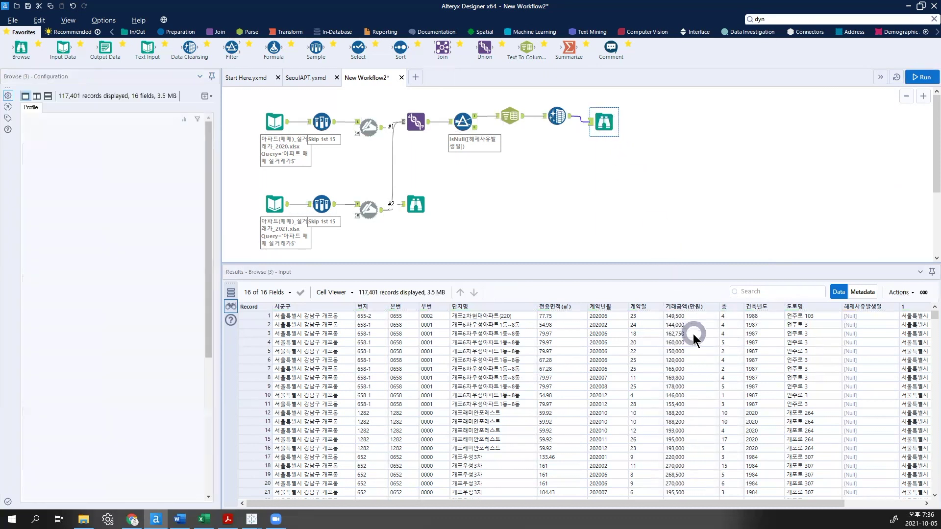
pyautogui.click(693, 334)
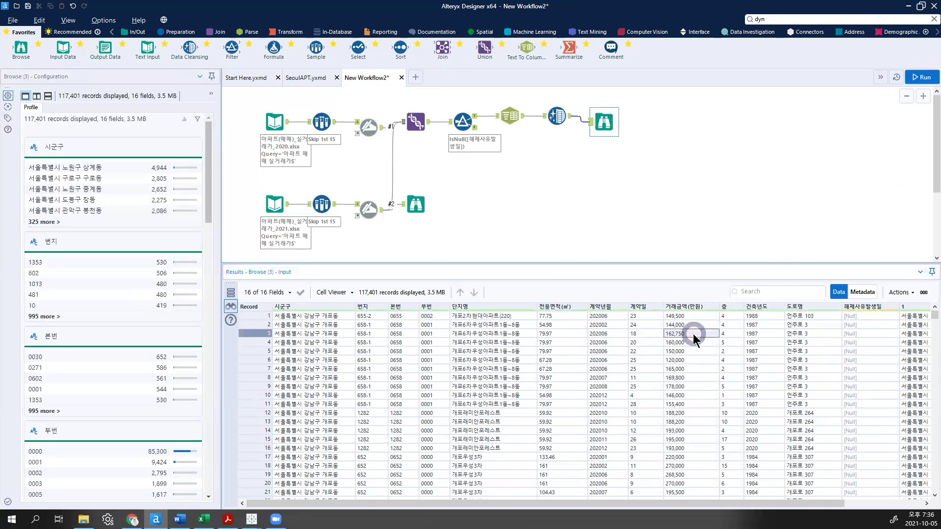
pyautogui.click(689, 370)
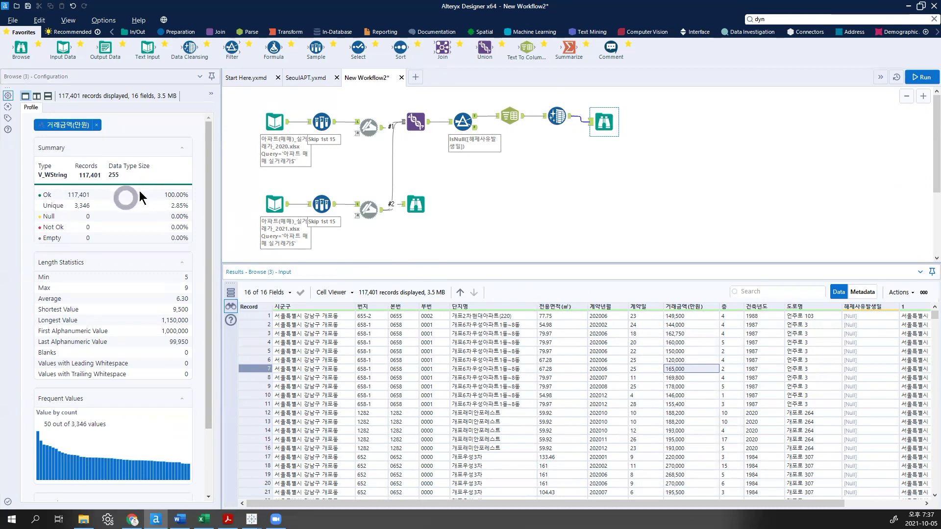
# Step: Switch to the PDF and review the Formula Tool section, including the name and data type given for 전용면적(평)
pyautogui.click(228, 519)
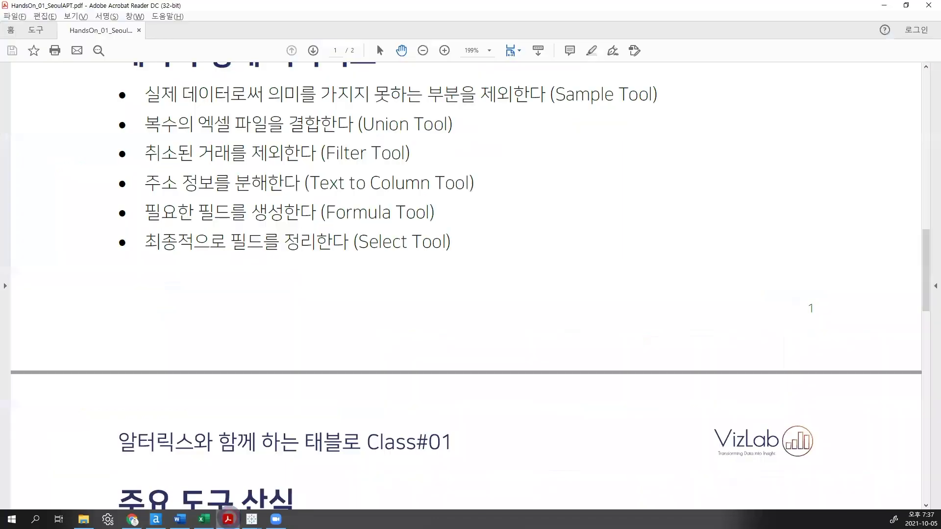
pyautogui.scroll(-2, 347, 279)
pyautogui.scroll(-6, 347, 278)
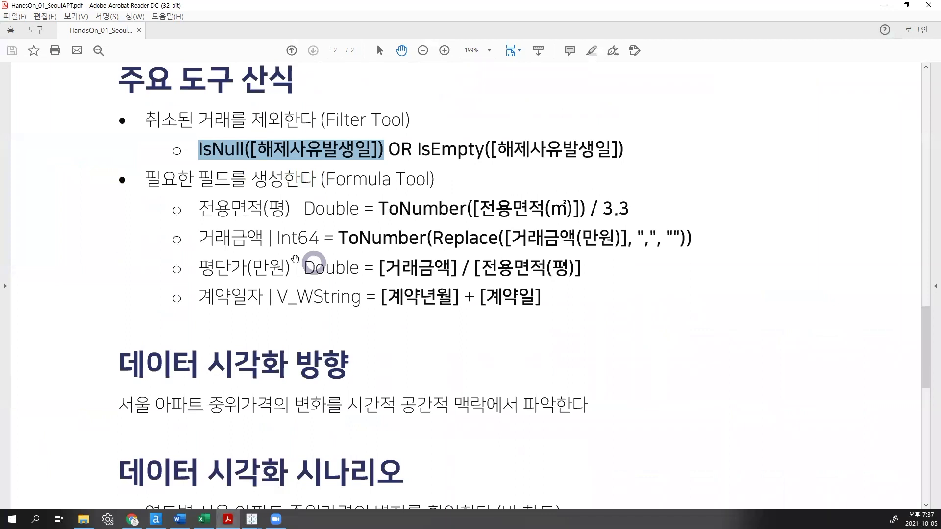
pyautogui.moveTo(317, 178); pyautogui.dragTo(439, 202)
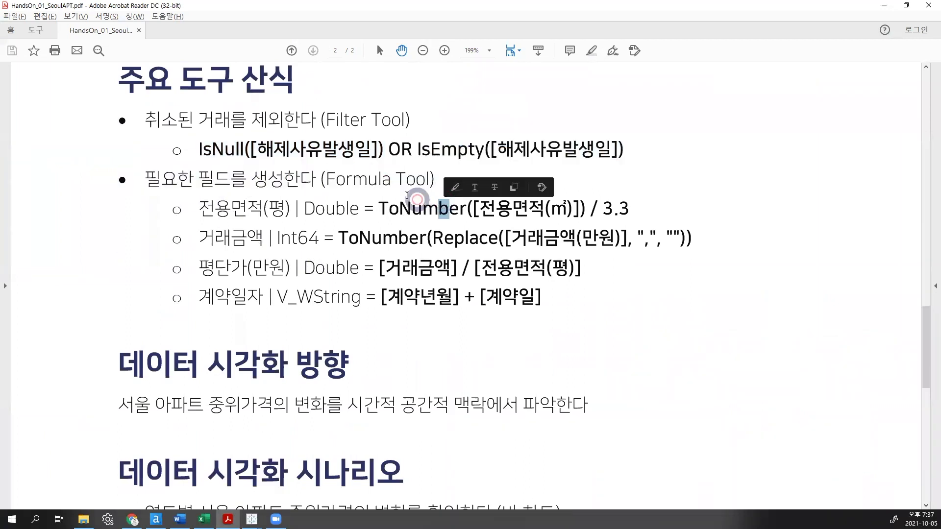
pyautogui.moveTo(318, 179); pyautogui.dragTo(436, 179)
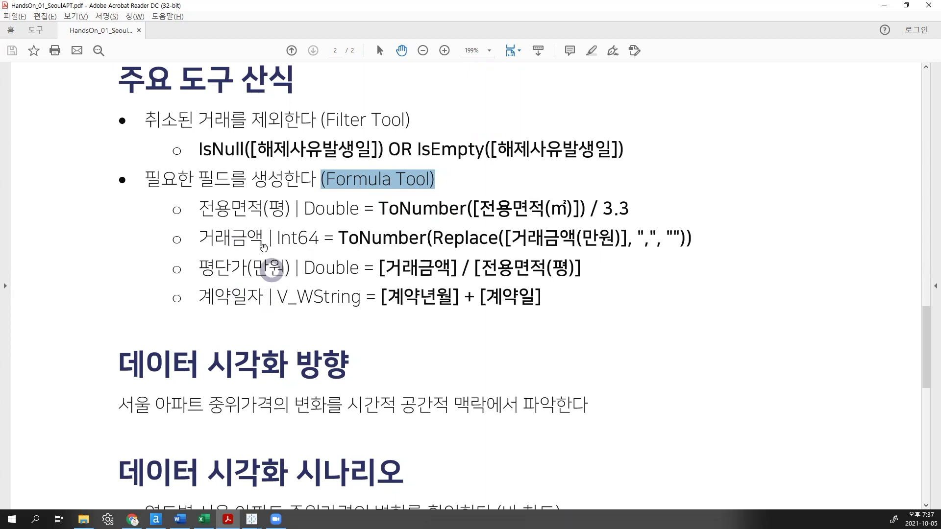
pyautogui.click(209, 208)
pyautogui.moveTo(209, 207); pyautogui.dragTo(361, 208)
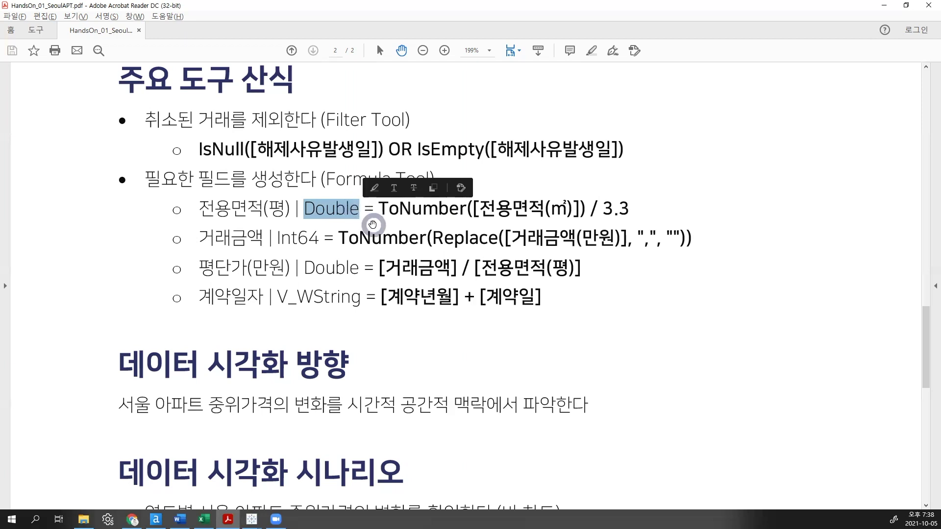
pyautogui.click(365, 213)
# Step: Copy the expression ToNumber([전용면적(㎡)]) / 3.3 from the PDF and return to Alteryx Designer
pyautogui.moveTo(380, 207); pyautogui.dragTo(632, 204)
pyautogui.rightClick(632, 204)
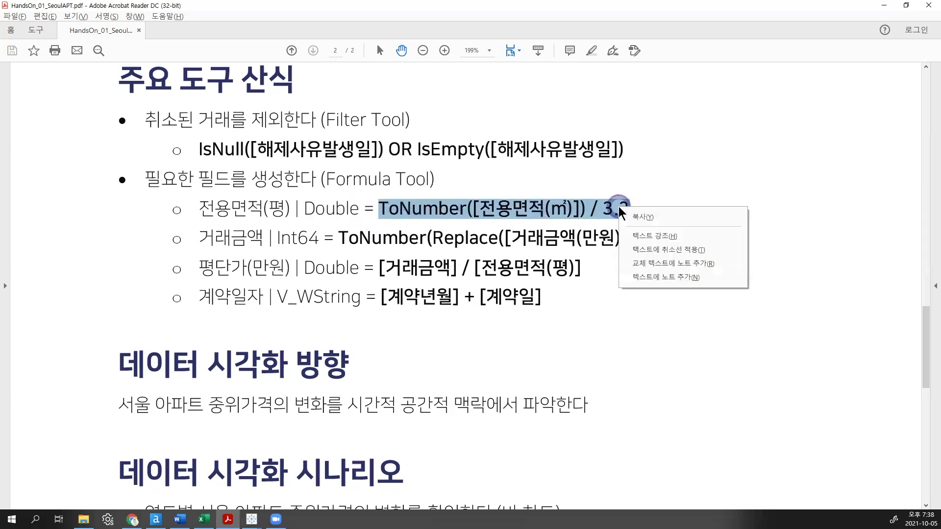
pyautogui.click(636, 212)
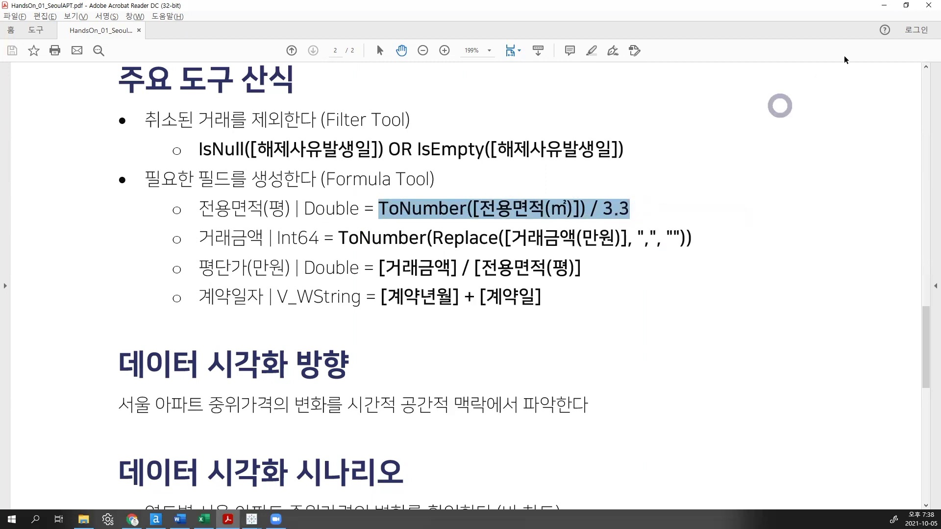
pyautogui.click(884, 5)
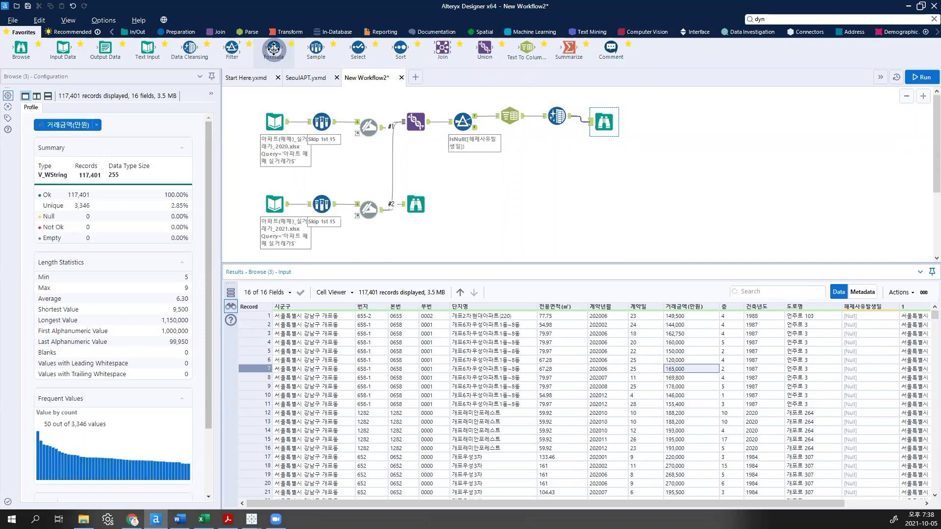
# Step: Insert a Formula tool between the Data Cleansing and Browse tools and add a new output column named 전용면적(평)
pyautogui.moveTo(273, 49); pyautogui.dragTo(580, 119)
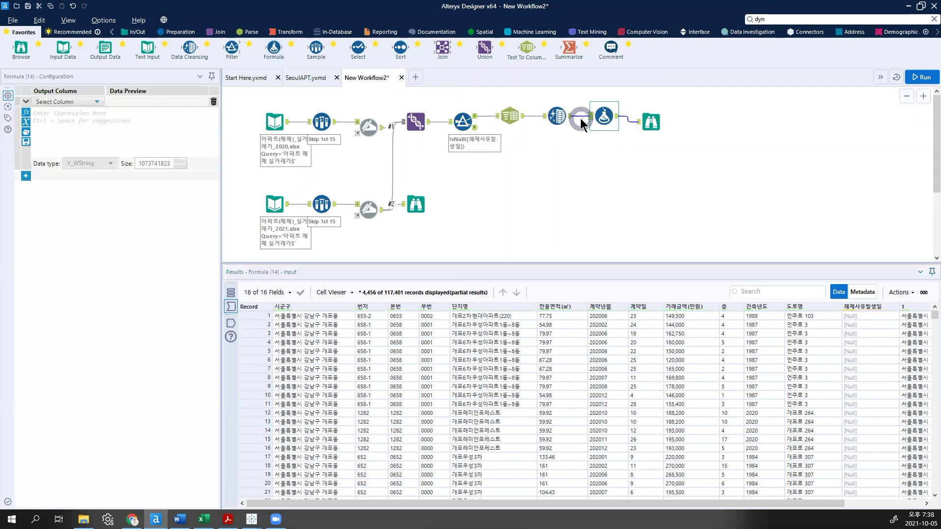
pyautogui.click(84, 102)
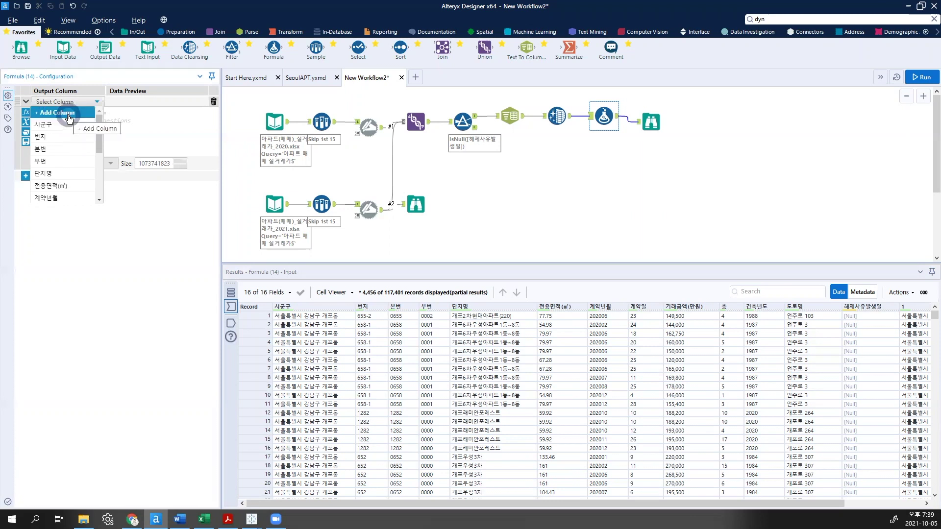
pyautogui.click(68, 114)
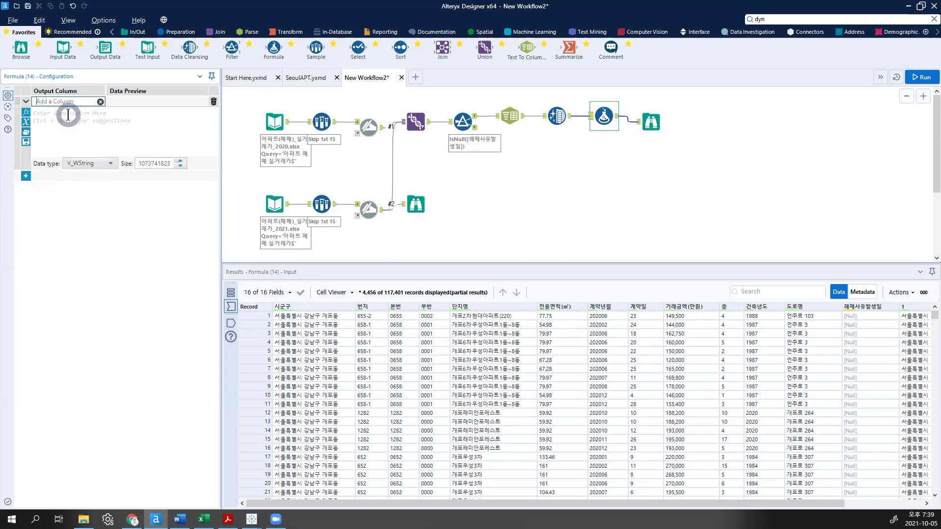
pyautogui.write('ㅍ')
pyautogui.write('전용')
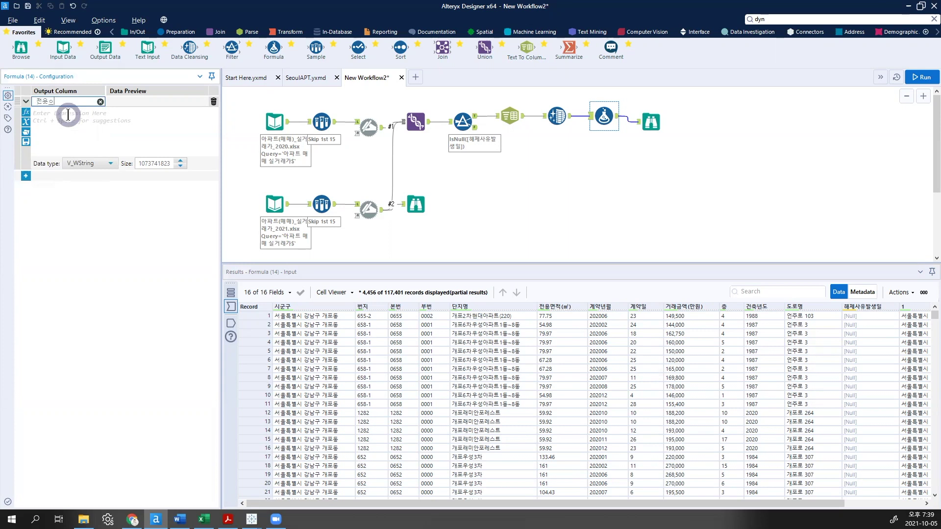
pyautogui.write('면적(평)')
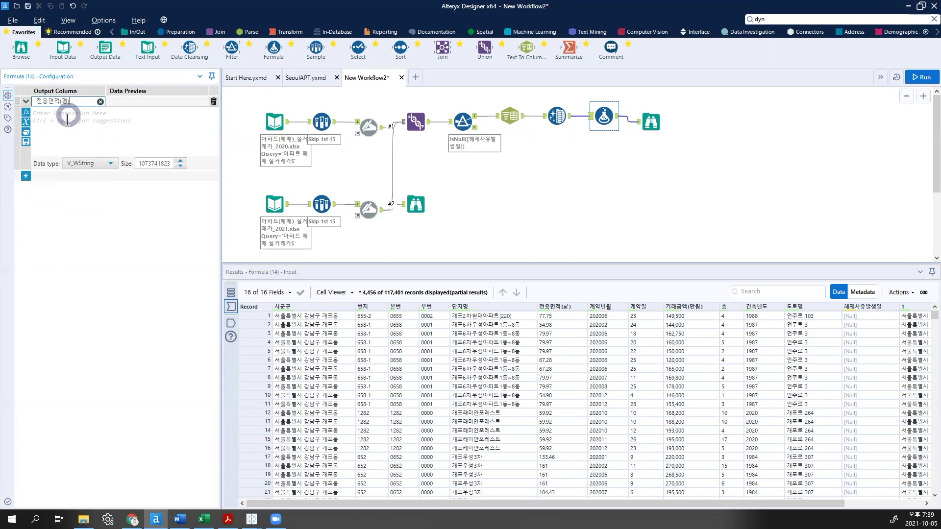
# Step: Paste the copied expression for 전용면적(평) and correct its stray characters so it reads ToNumber([전용면적(㎡)]) / 3.3
pyautogui.rightClick(68, 122)
pyautogui.click(91, 174)
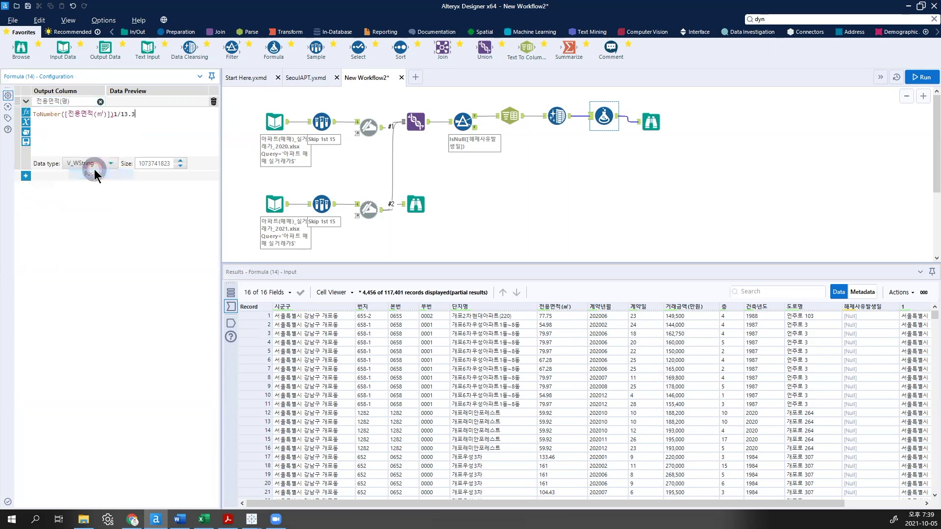
pyautogui.click(128, 138)
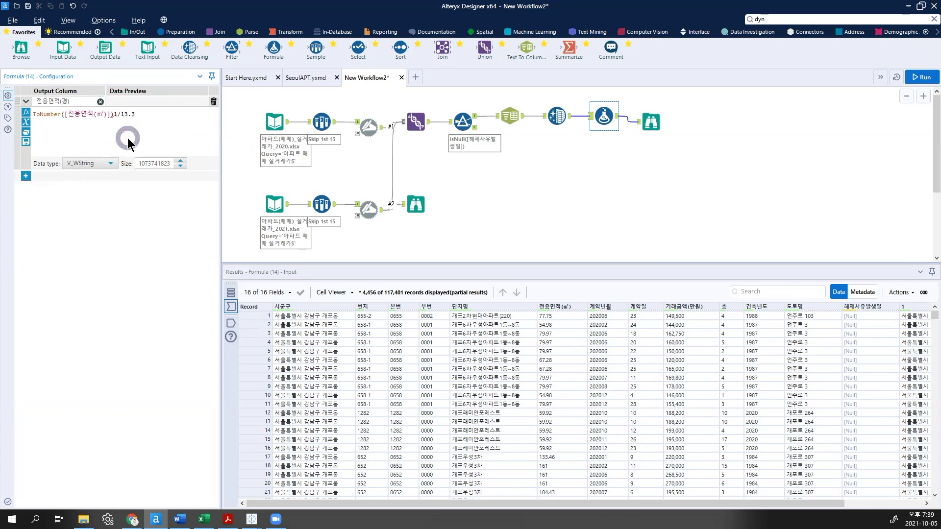
pyautogui.press('BackSpace')
pyautogui.hotkey('ctrl', 'a')
pyautogui.keyDown('ctrl'); pyautogui.scroll(4, 146, 129); pyautogui.keyUp('ctrl')
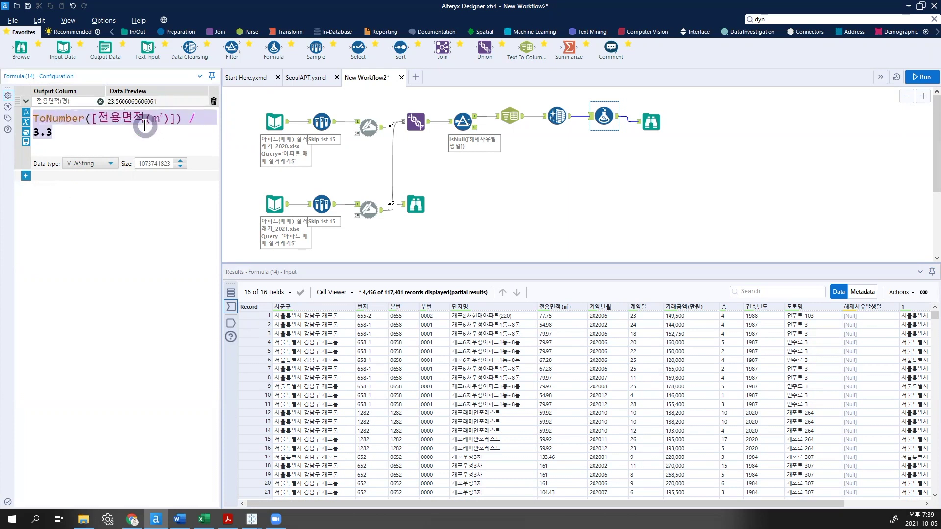
# Step: Check the data types of the incoming fields in the metadata and set the data type of 전용면적(평) to Double
pyautogui.moveTo(222, 127); pyautogui.dragTo(261, 122)
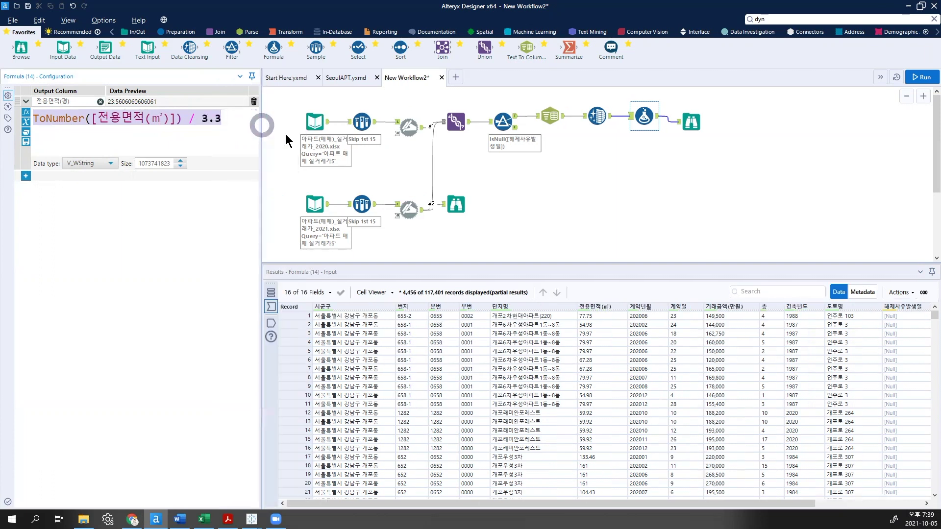
pyautogui.click(863, 293)
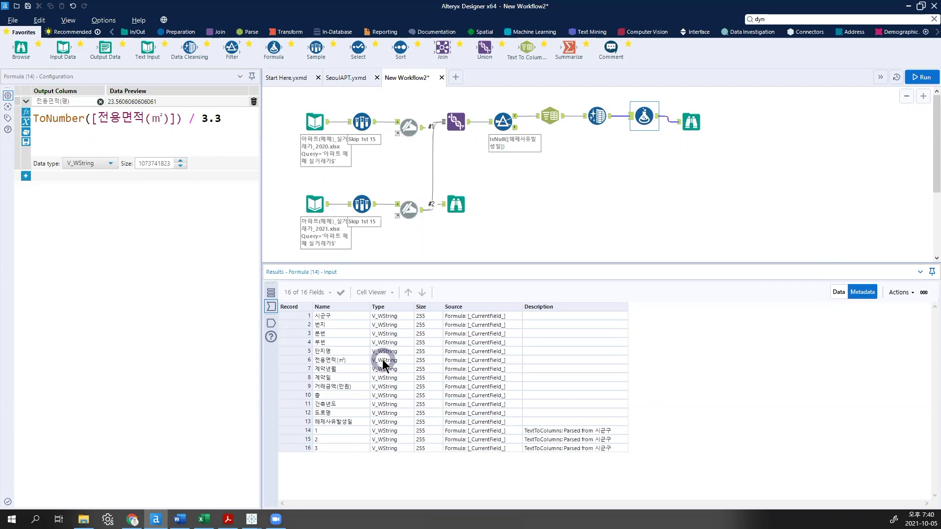
pyautogui.click(125, 118)
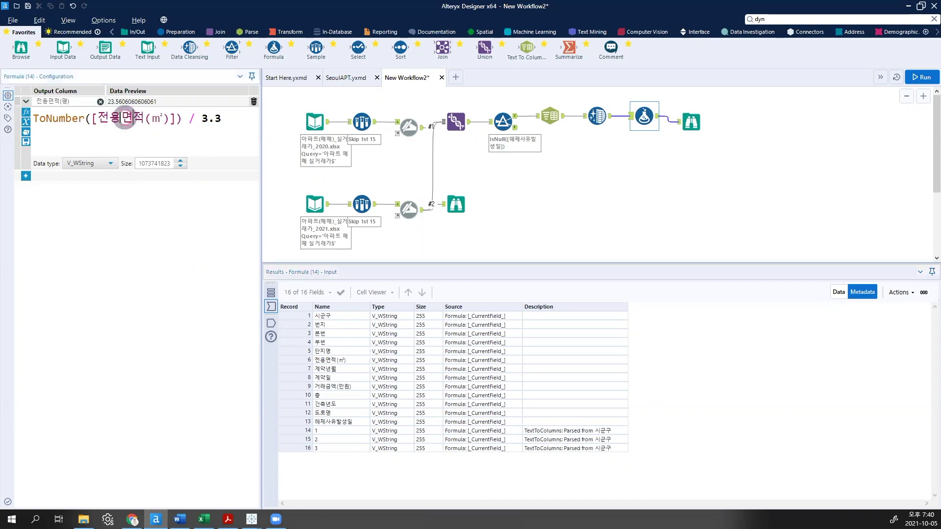
pyautogui.click(205, 122)
pyautogui.click(205, 121)
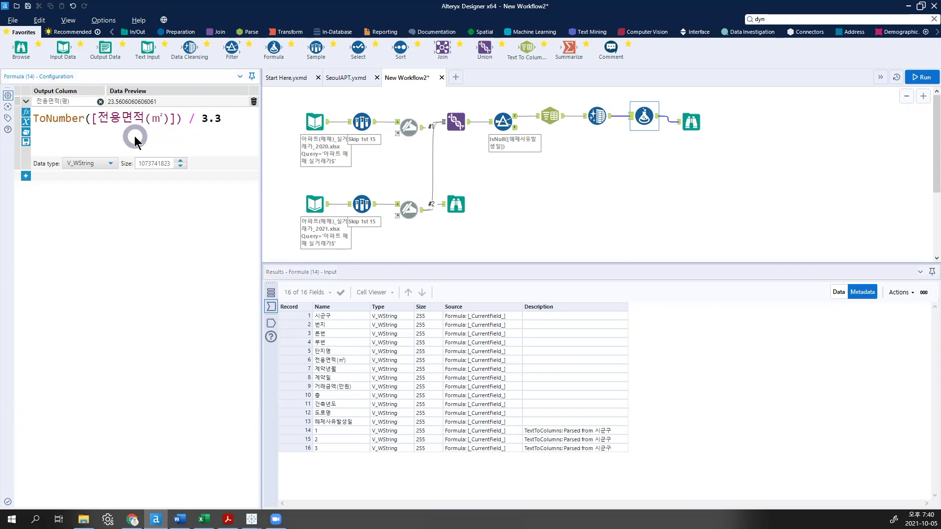
pyautogui.click(83, 158)
pyautogui.click(81, 165)
pyautogui.click(81, 165)
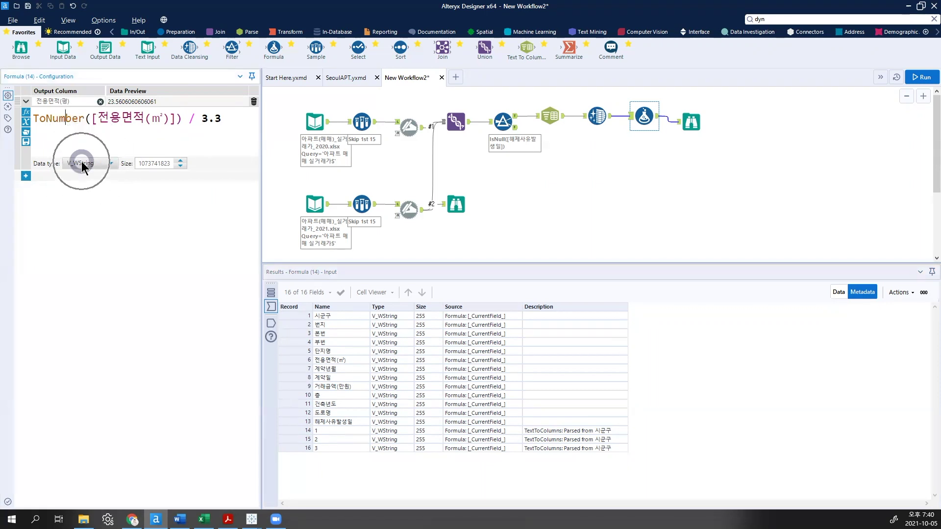
pyautogui.click(82, 163)
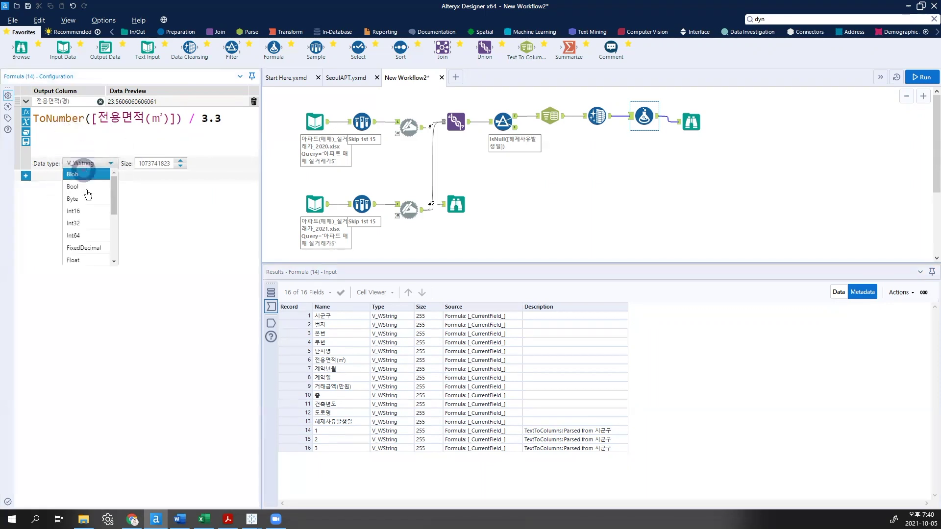
pyautogui.scroll(-3, 90, 216)
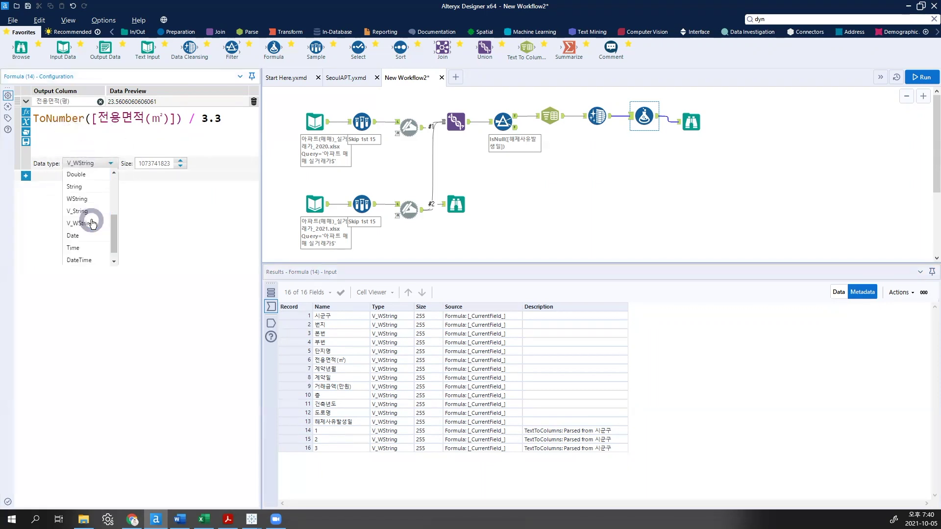
pyautogui.click(93, 174)
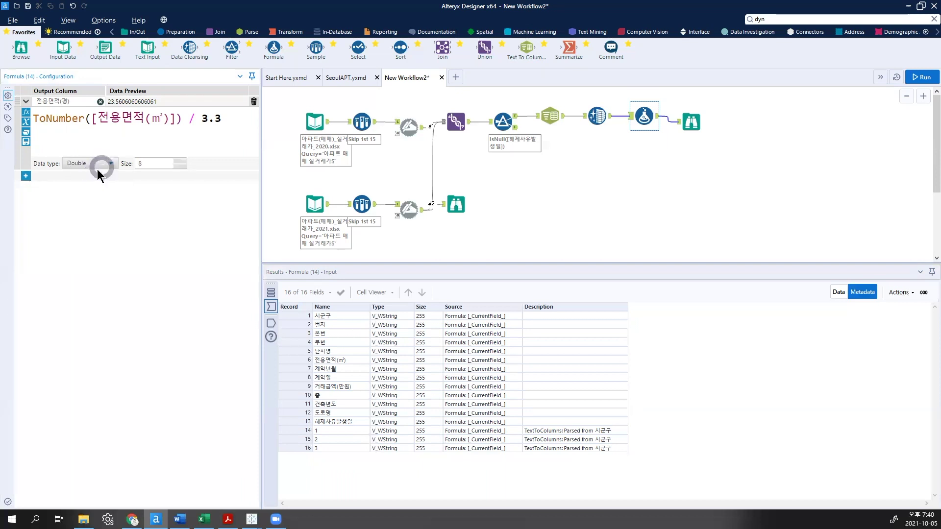
# Step: Add a second expression to the Formula tool and compare the PDF's formula list with the incoming 거래금액(만원) data
pyautogui.click(25, 175)
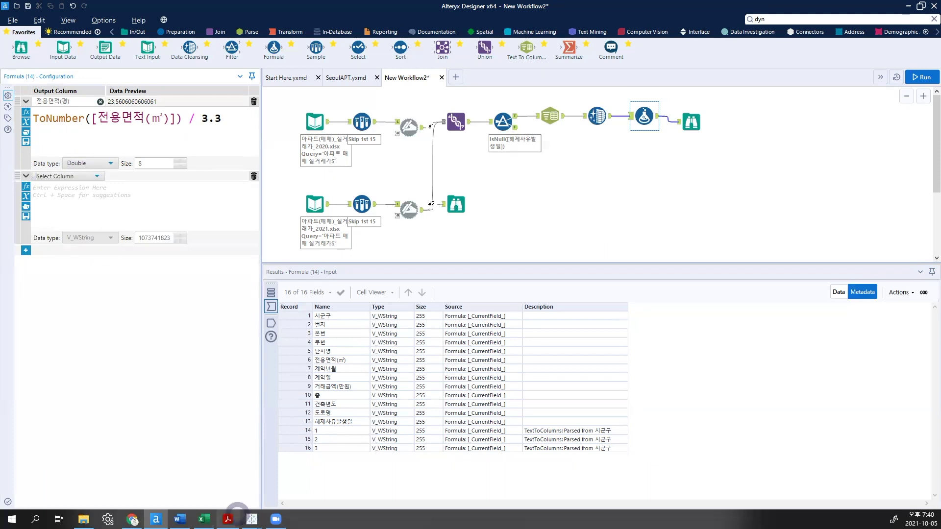
pyautogui.click(228, 518)
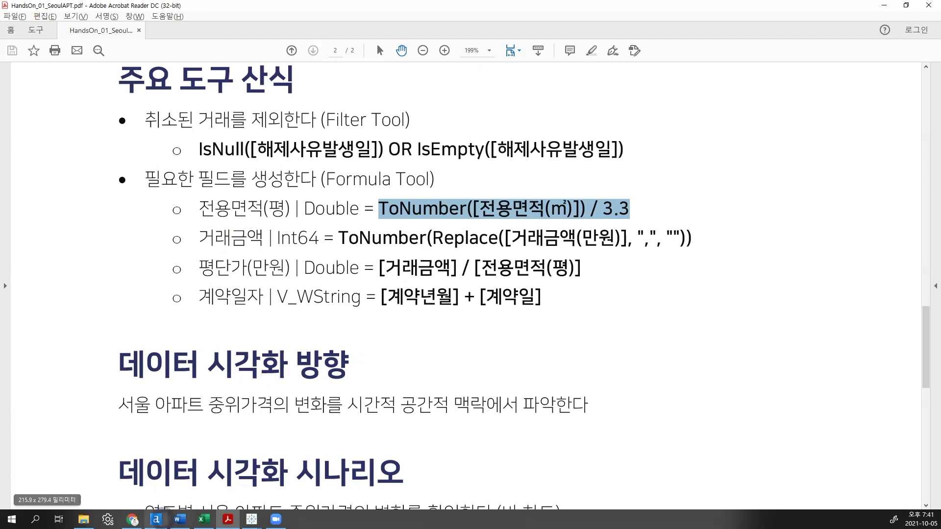
pyautogui.click(156, 519)
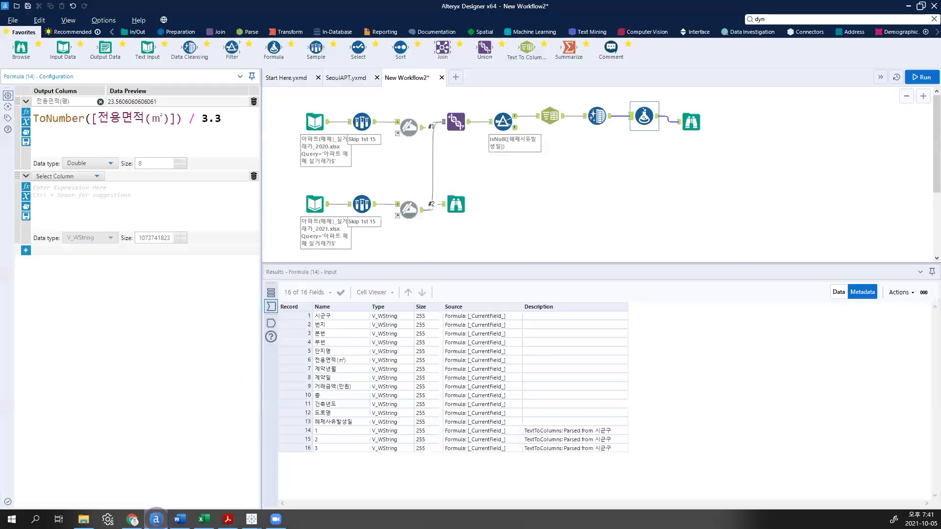
pyautogui.click(838, 292)
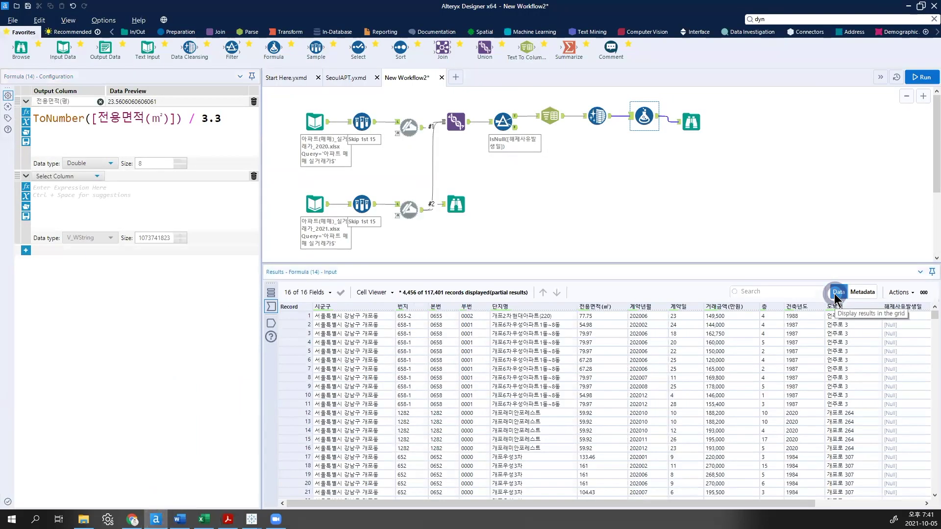
pyautogui.click(864, 292)
pyautogui.click(844, 298)
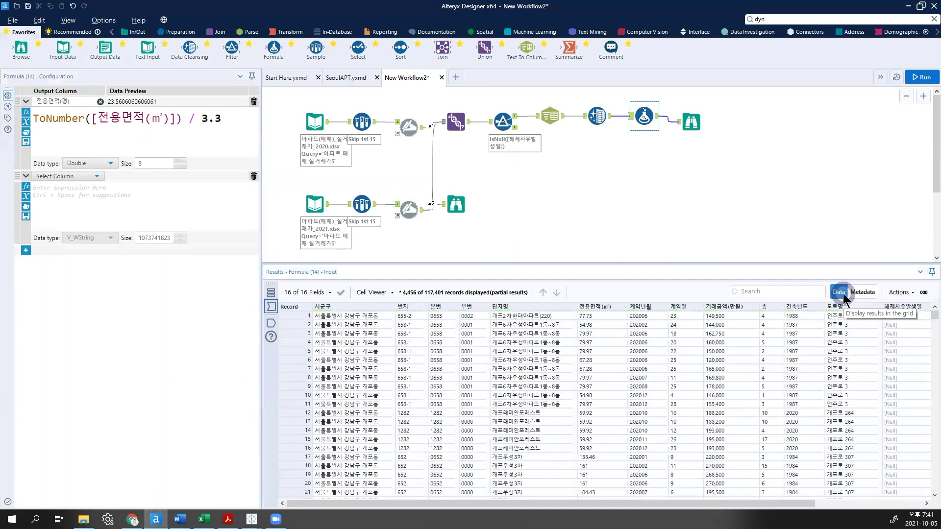
pyautogui.click(718, 334)
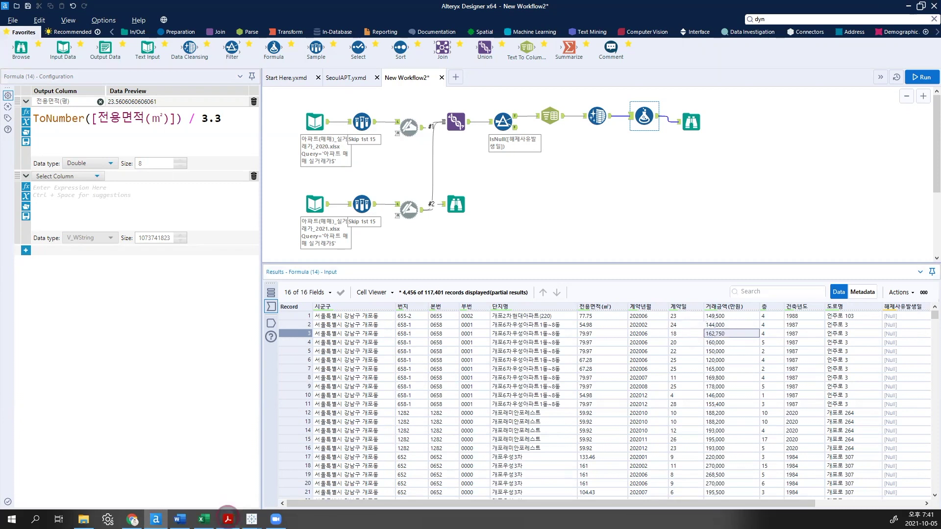
# Step: Copy the 거래금액 expression ToNumber(Replace([거래금액(만원)], ",", "")) from the PDF and return to Alteryx Designer
pyautogui.click(228, 520)
pyautogui.click(369, 209)
pyautogui.moveTo(339, 237); pyautogui.dragTo(693, 237)
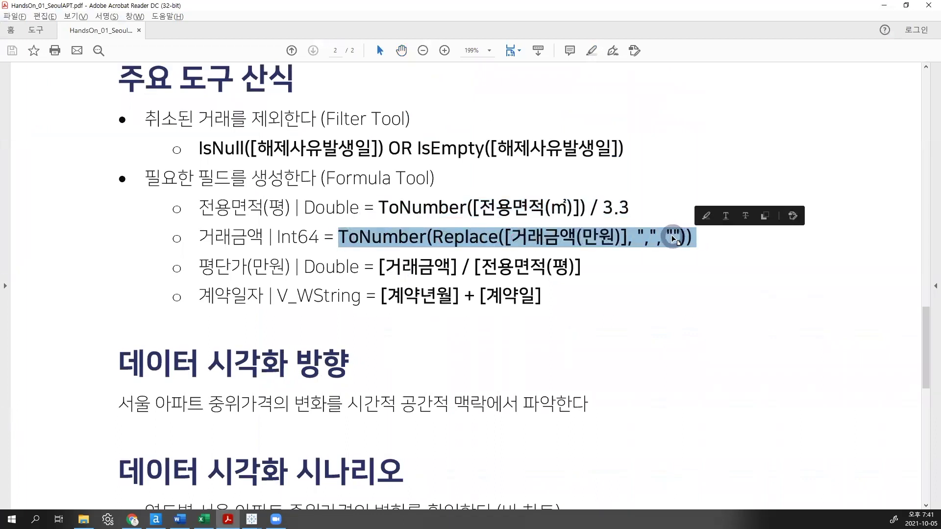
pyautogui.rightClick(674, 240)
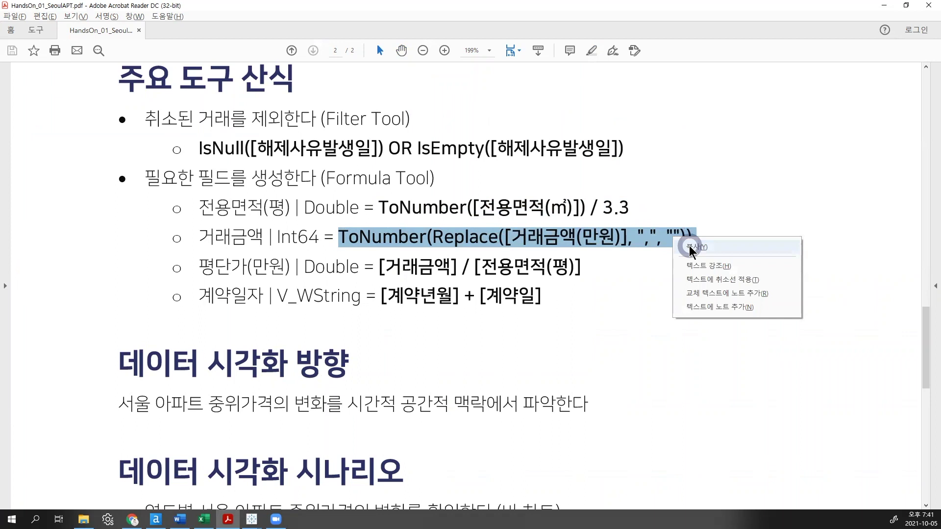
pyautogui.click(692, 248)
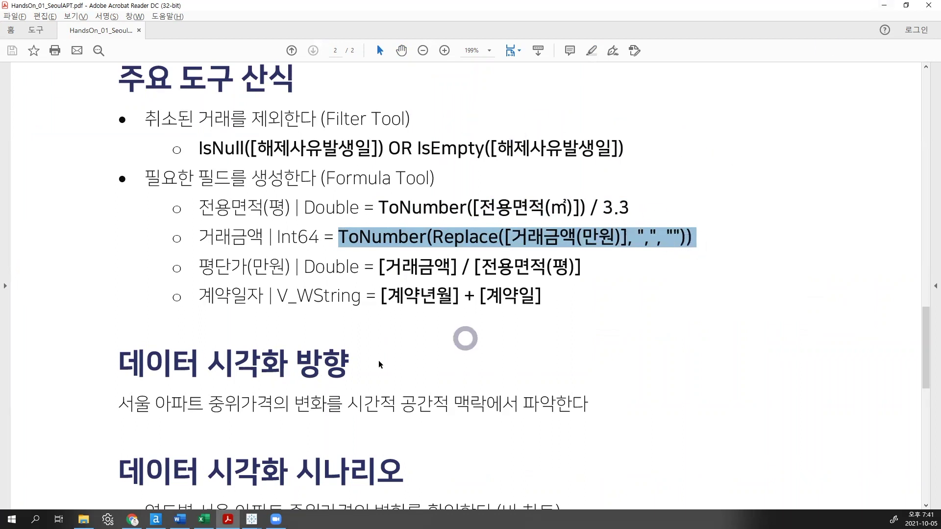
pyautogui.click(156, 518)
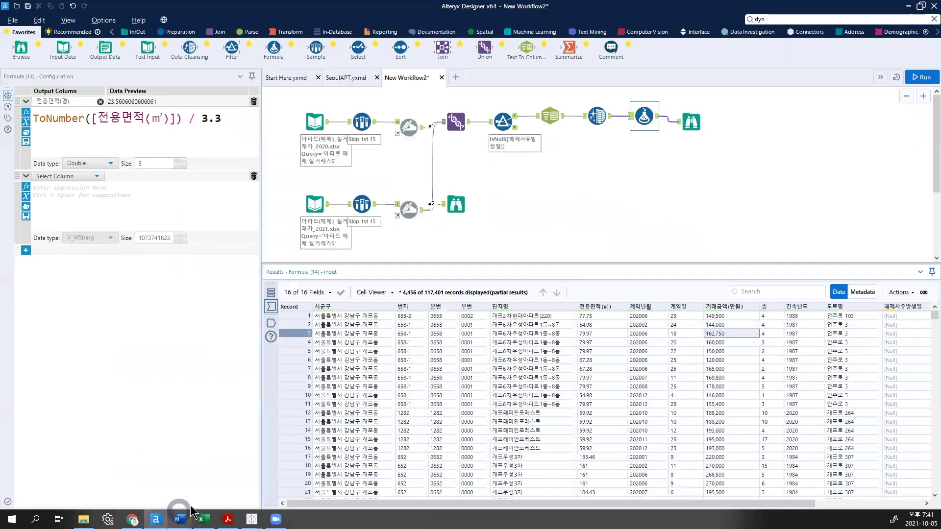
# Step: Paste the copied expression into the second formula and remove its stray characters so it reads ToNumber(Replace([거래금액(만원)],",",""))
pyautogui.rightClick(88, 195)
pyautogui.click(117, 244)
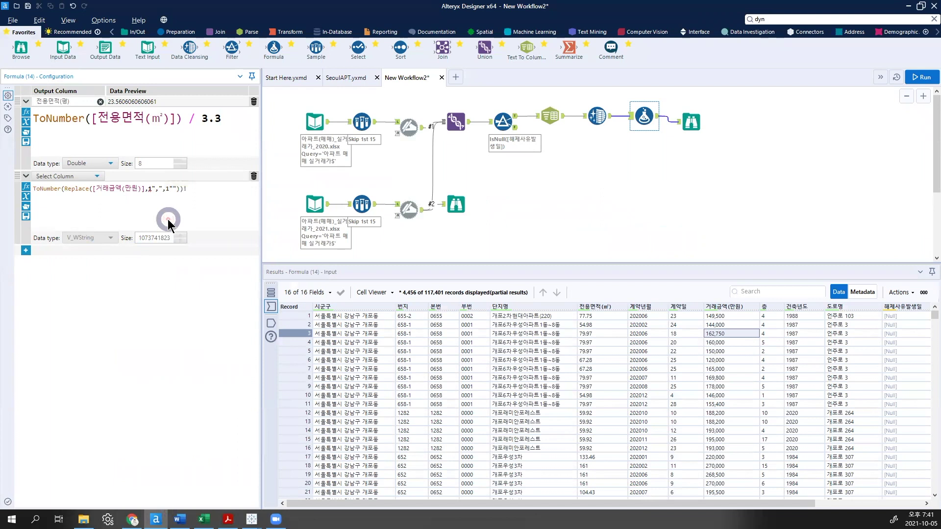
pyautogui.press('Right')
pyautogui.press('Right')
pyautogui.press('Right')
pyautogui.press('Right')
pyautogui.press('Delete')
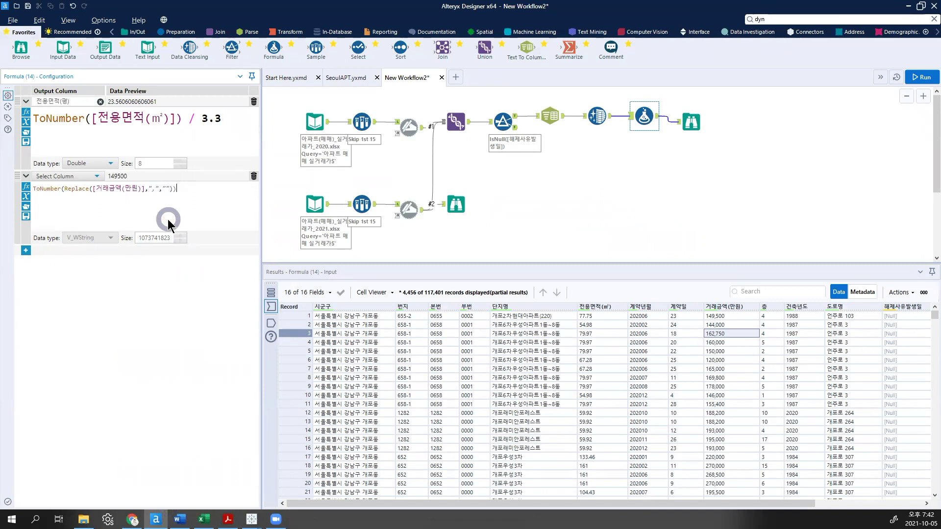
pyautogui.scroll(3, 168, 226)
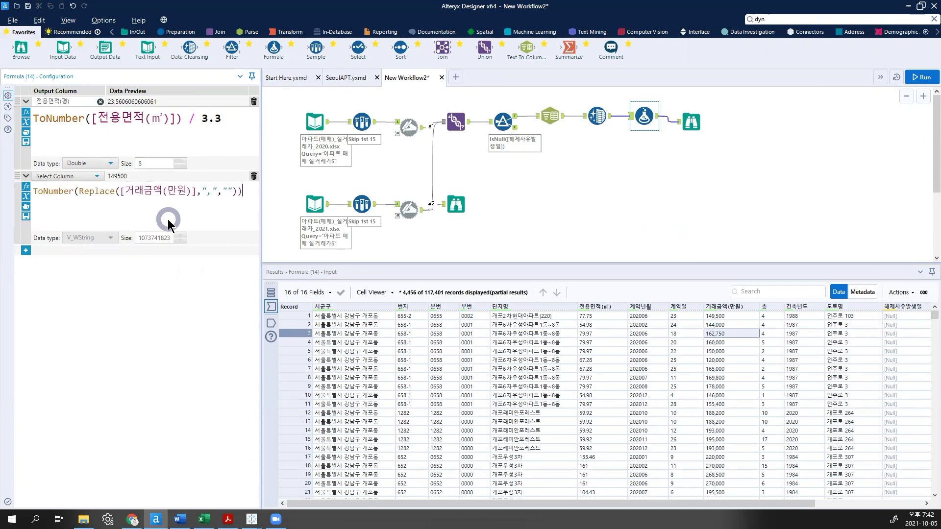
pyautogui.scroll(2, 168, 226)
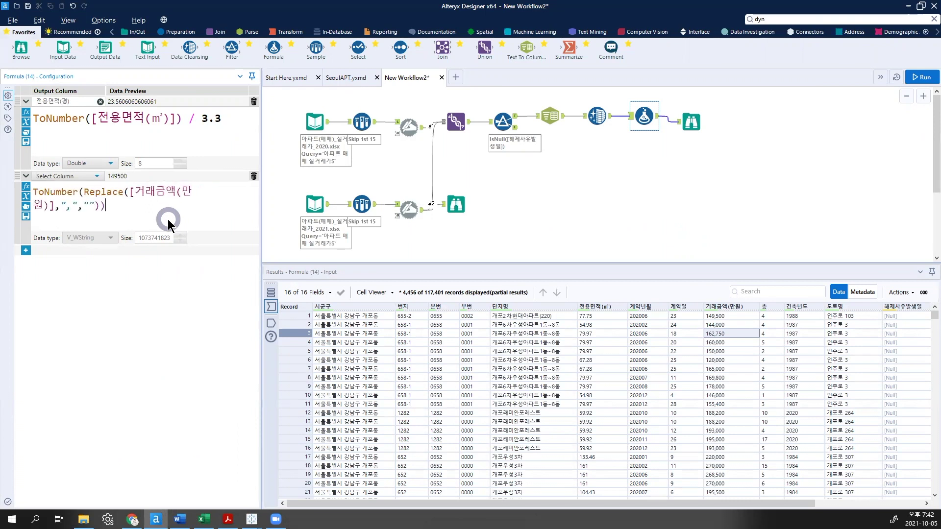
# Step: Output the second expression to a new column named 거래금액 and set its data type to Int64
pyautogui.click(74, 176)
pyautogui.click(73, 189)
pyautogui.write('거래금액ㅂ')
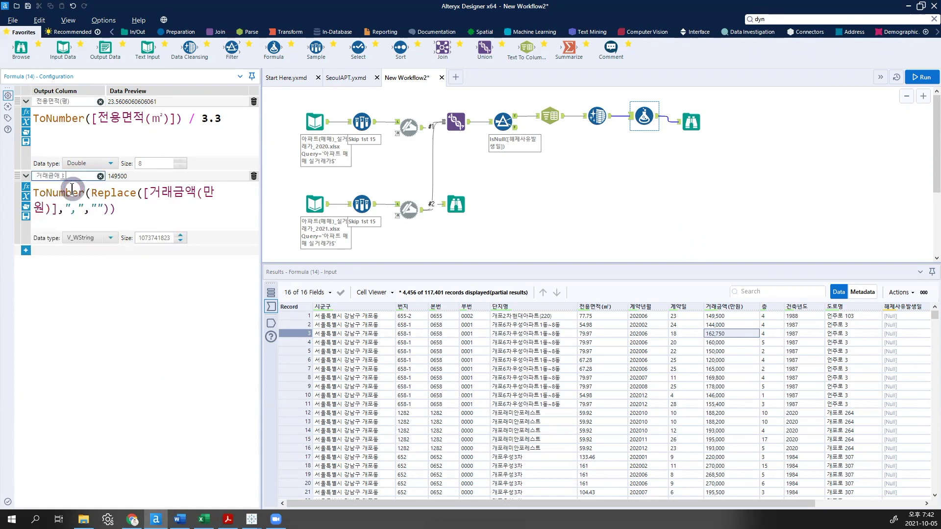
pyautogui.press('BackSpace')
pyautogui.press('BackSpace')
pyautogui.write('액')
pyautogui.click(96, 238)
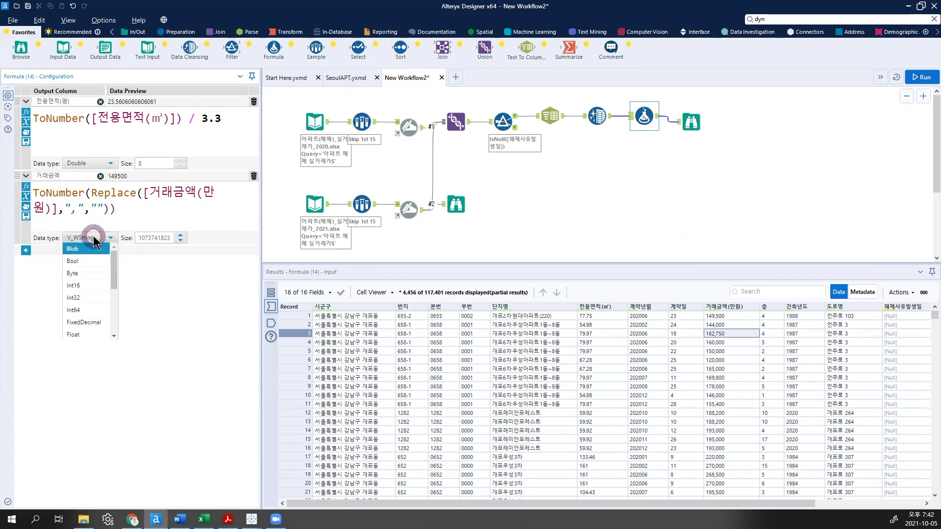
pyautogui.click(82, 308)
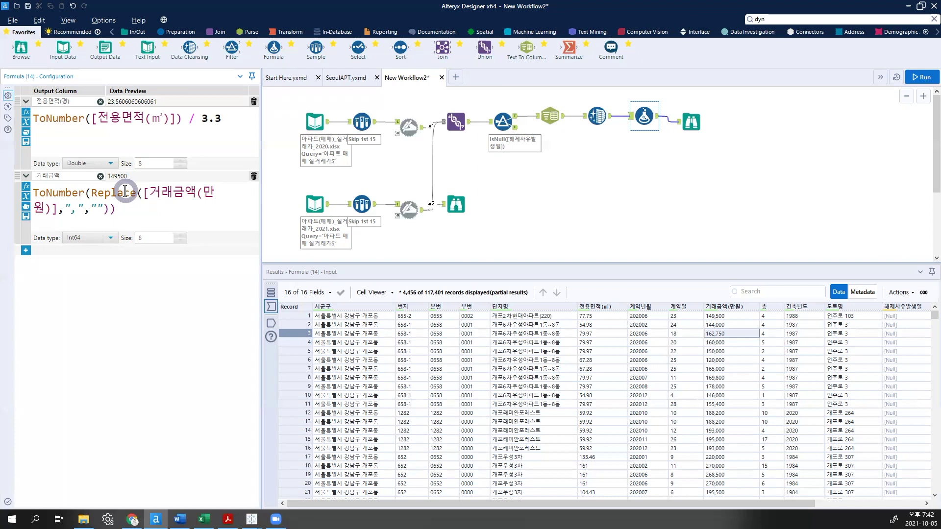
# Step: Review the comma and empty-string arguments of the Replace function in the 거래금액 expression
pyautogui.click(74, 207)
pyautogui.doubleClick(75, 207)
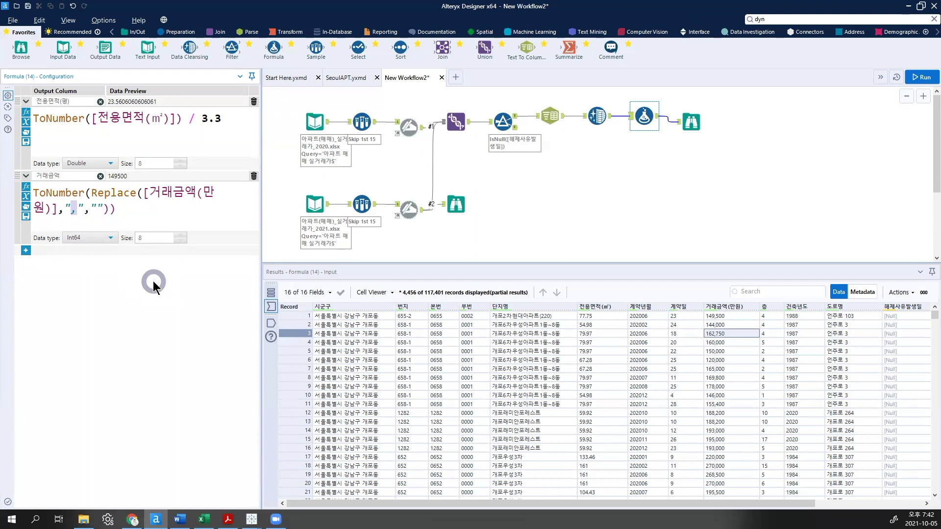
pyautogui.click(98, 207)
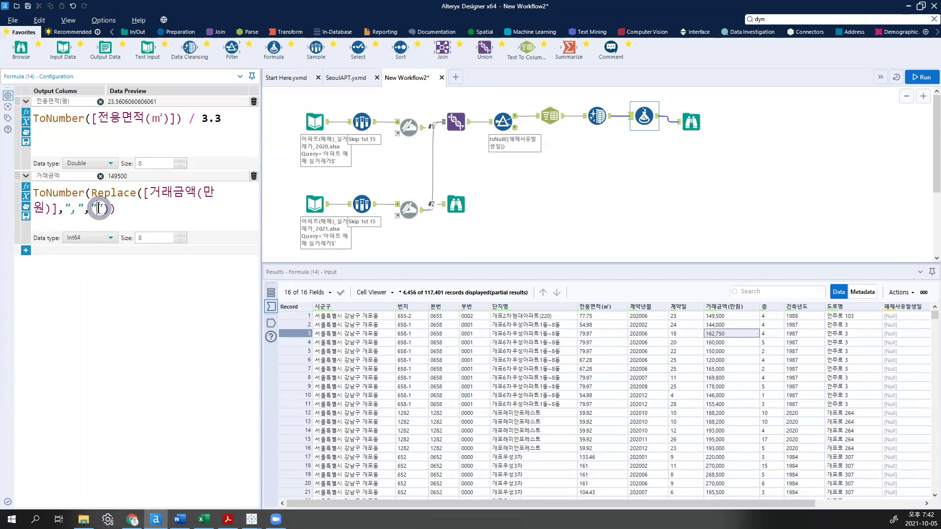
pyautogui.click(61, 191)
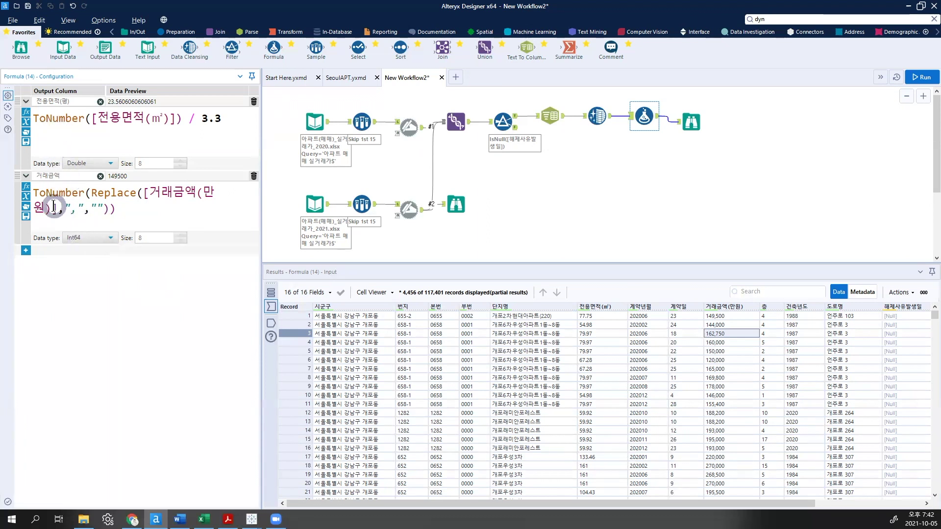
# Step: Add a third expression to the Formula tool with a new output column named 평단가(만원)
pyautogui.click(26, 251)
pyautogui.click(39, 252)
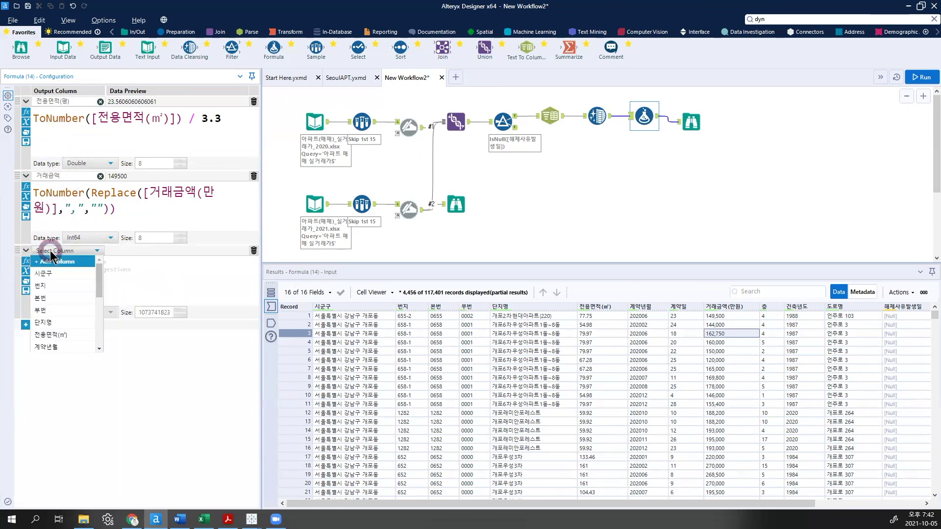
pyautogui.click(57, 257)
pyautogui.write('평단가')
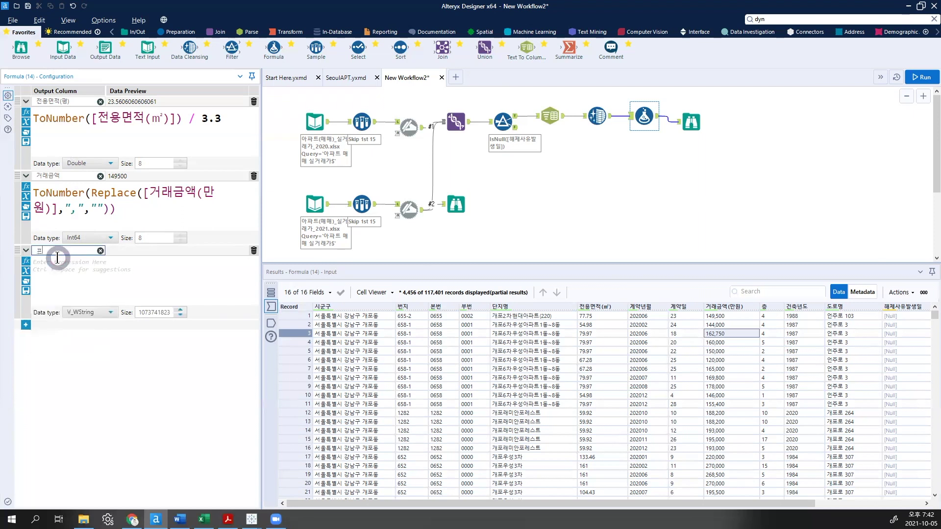
pyautogui.write('(만원)')
pyautogui.click(75, 282)
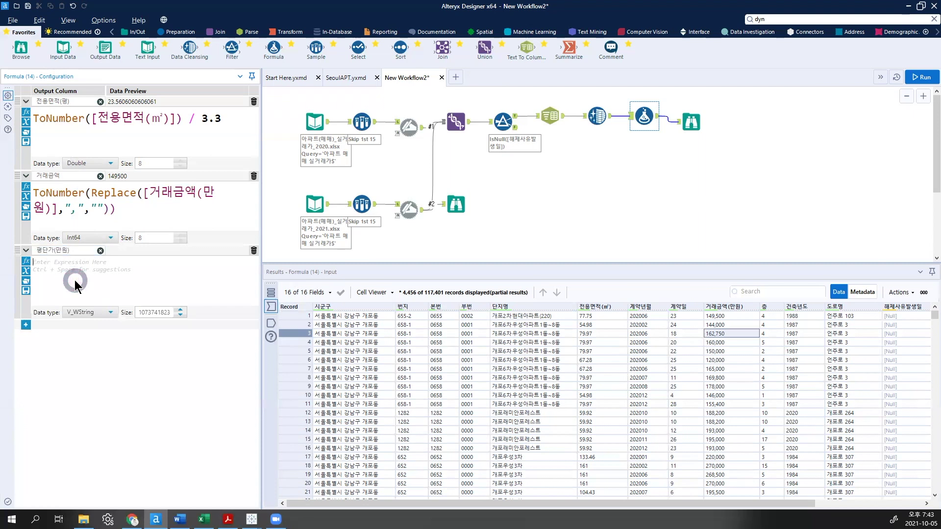
pyautogui.click(73, 193)
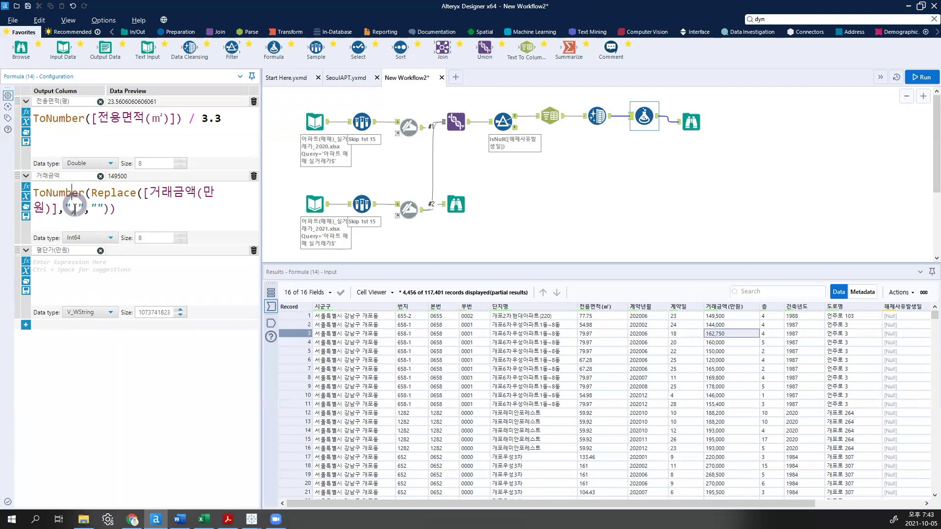
pyautogui.click(78, 235)
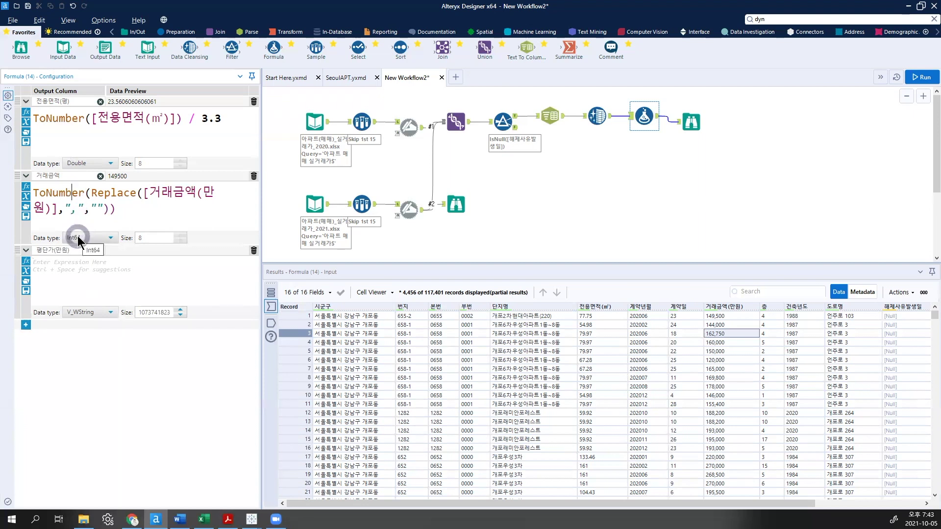
pyautogui.click(76, 125)
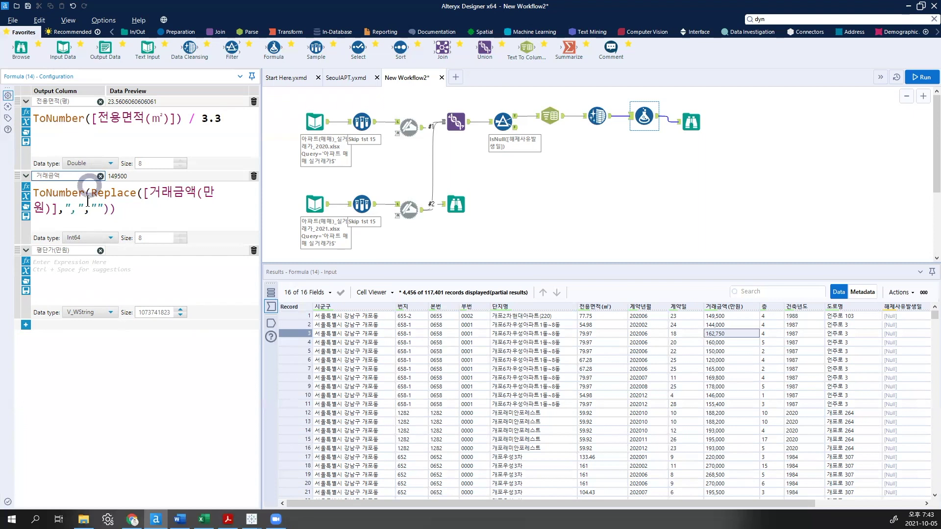
# Step: Build the 평단가(만원) expression as [거래금액] / [전용면적(평)] using the two newly created fields
pyautogui.click(27, 270)
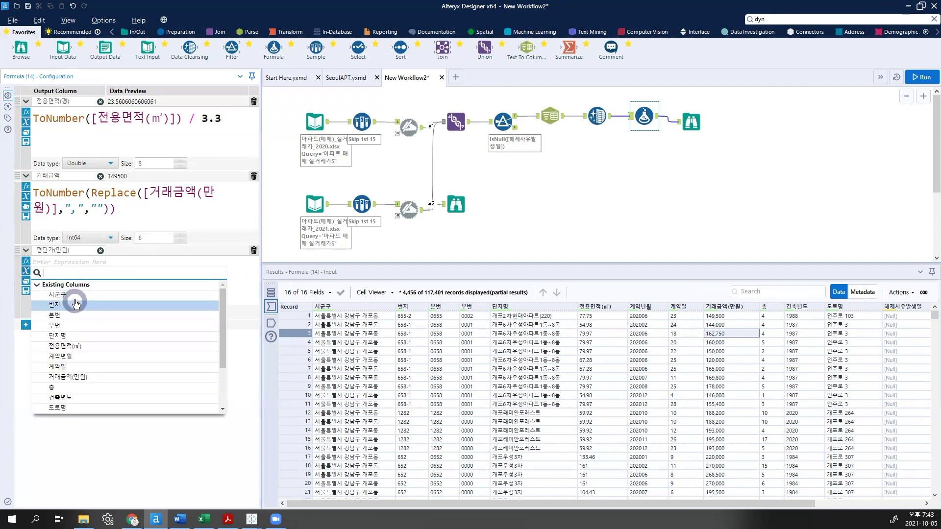
pyautogui.scroll(-3, 73, 302)
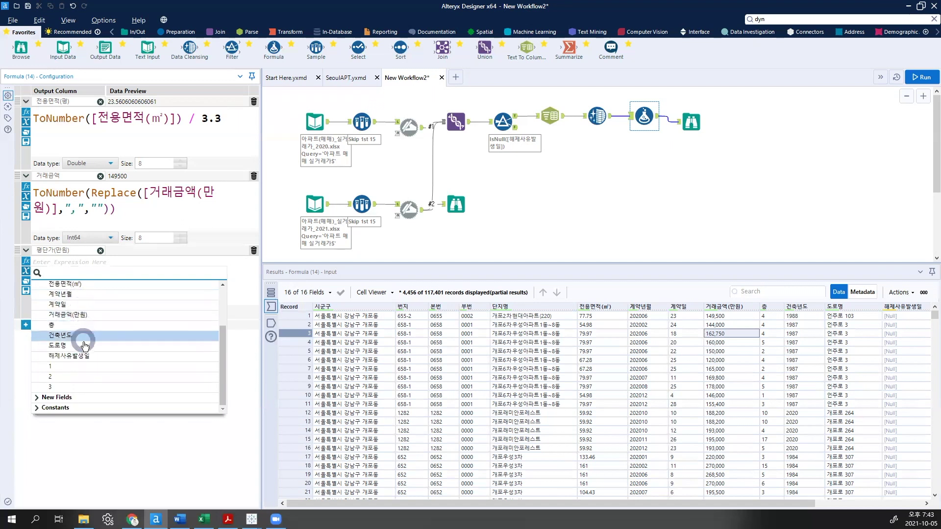
pyautogui.click(39, 400)
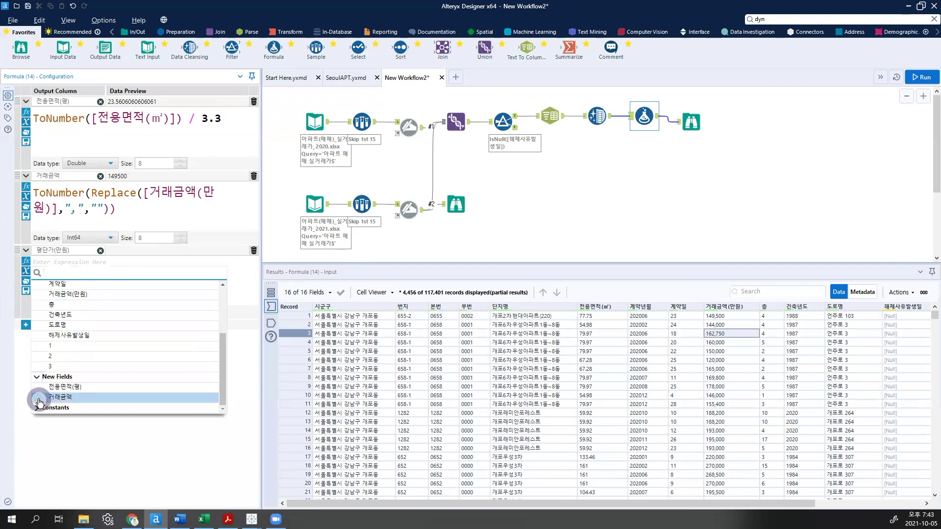
pyautogui.click(102, 396)
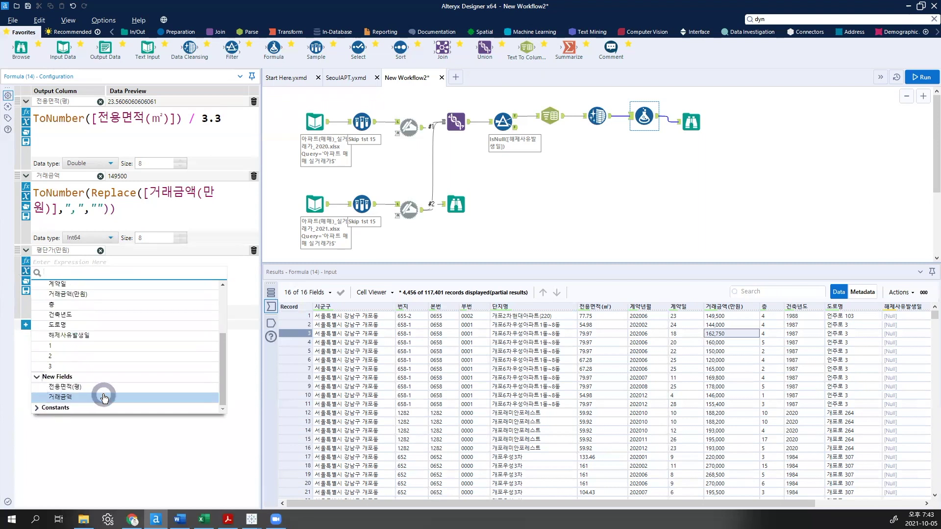
pyautogui.write('/')
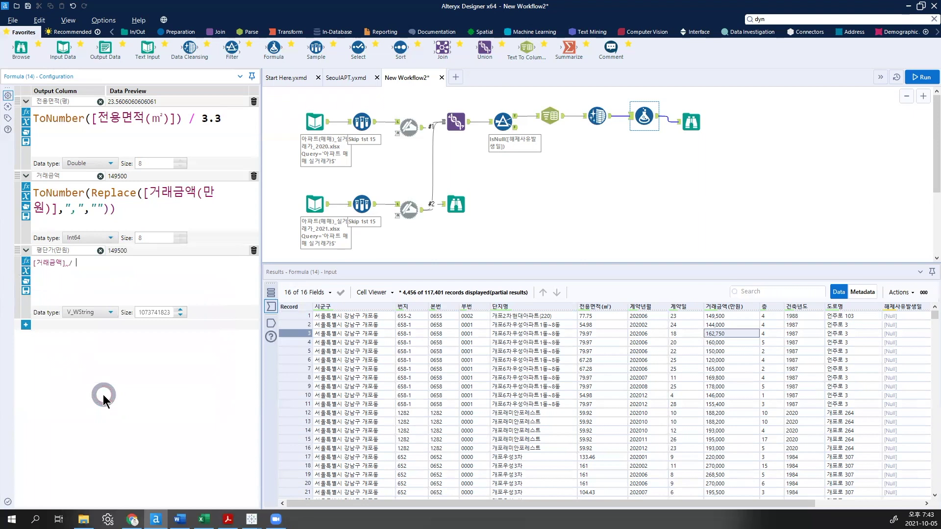
pyautogui.click(26, 271)
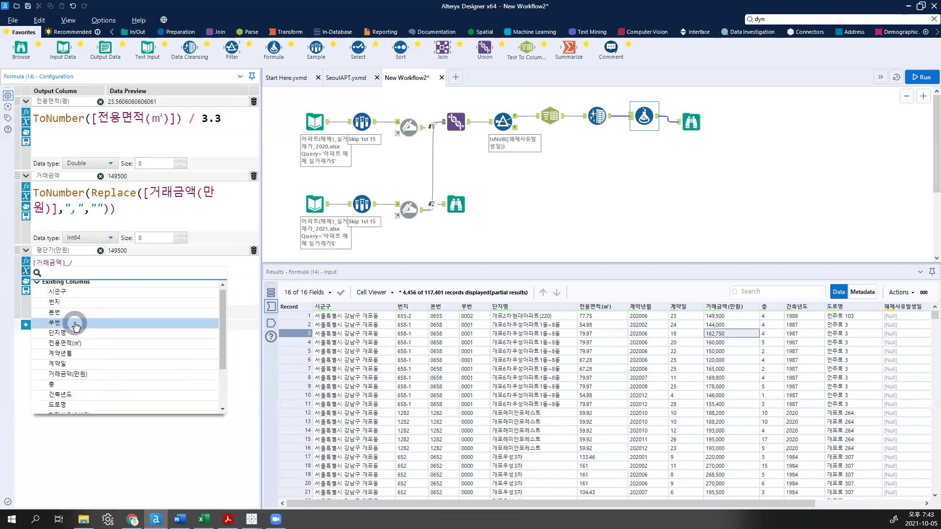
pyautogui.scroll(-3, 73, 328)
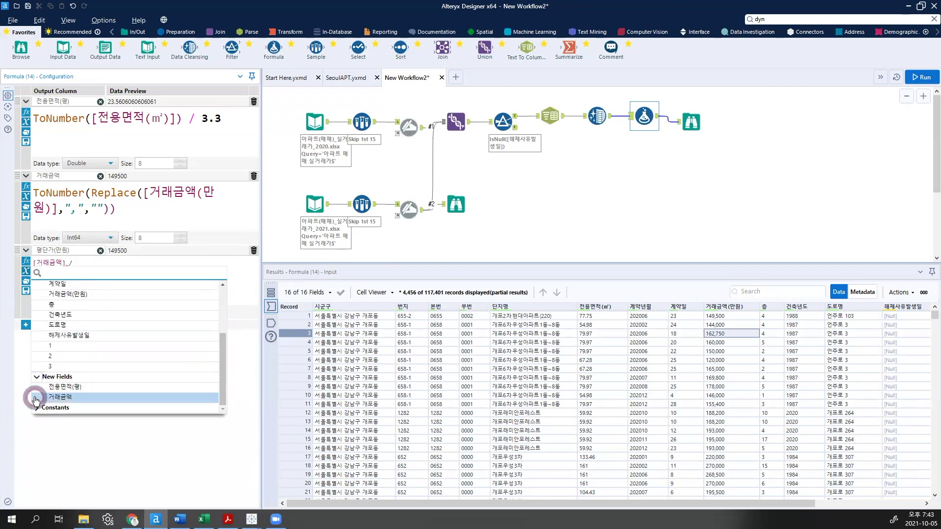
pyautogui.click(65, 388)
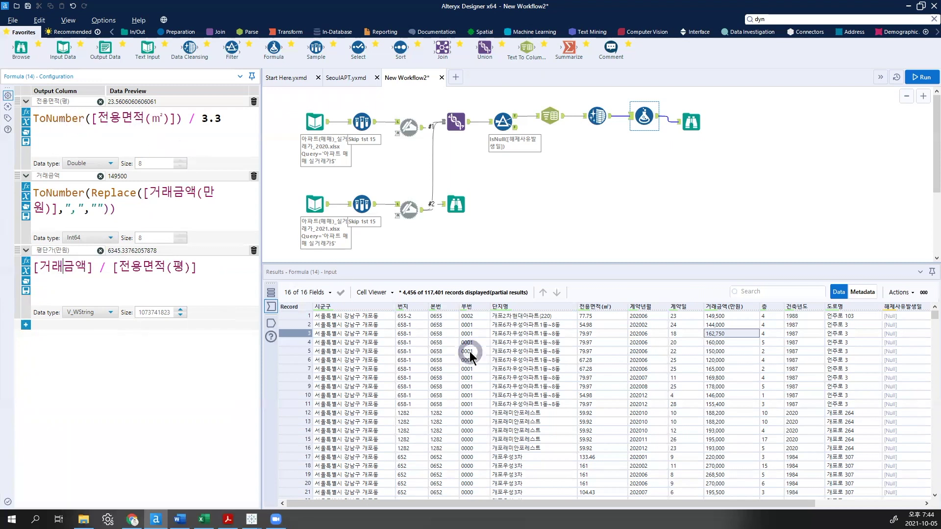
# Step: Examine the 계약년월 and 계약일 values of the first few records in the results grid
pyautogui.click(678, 325)
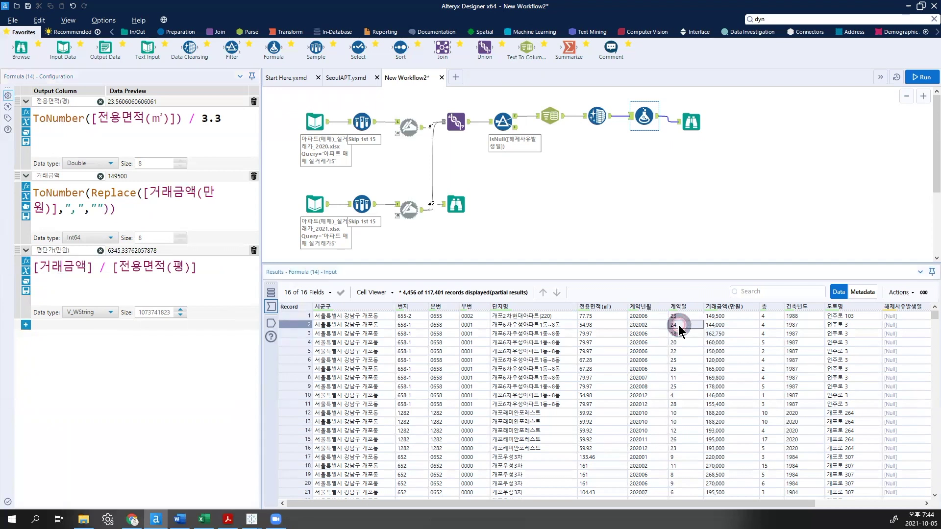
pyautogui.click(639, 334)
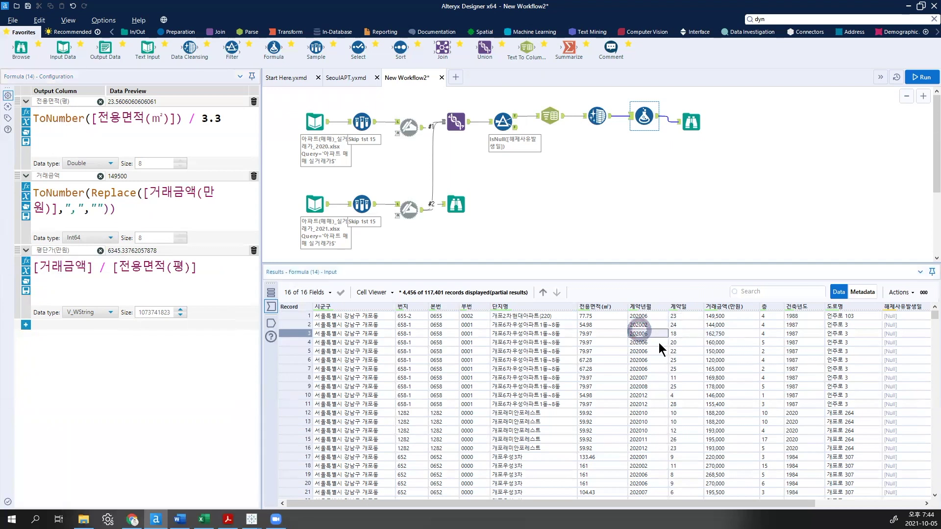
pyautogui.click(654, 316)
pyautogui.click(681, 316)
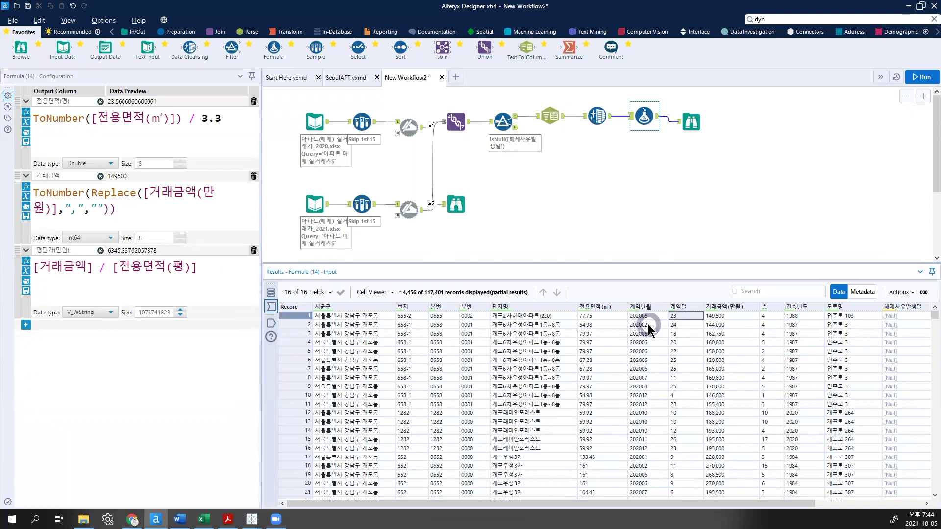
pyautogui.click(648, 325)
pyautogui.click(679, 325)
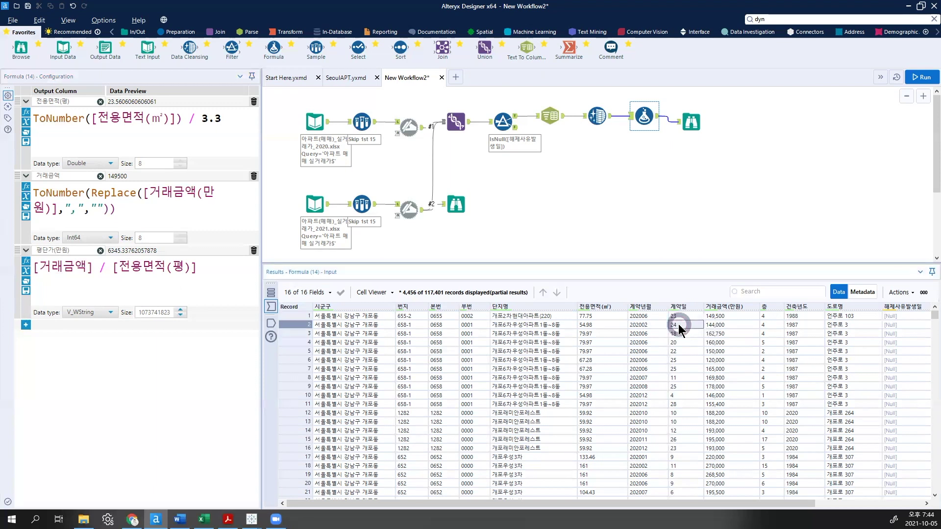
# Step: Add a fourth expression to the Formula tool with a new output column named 거래일자
pyautogui.click(25, 325)
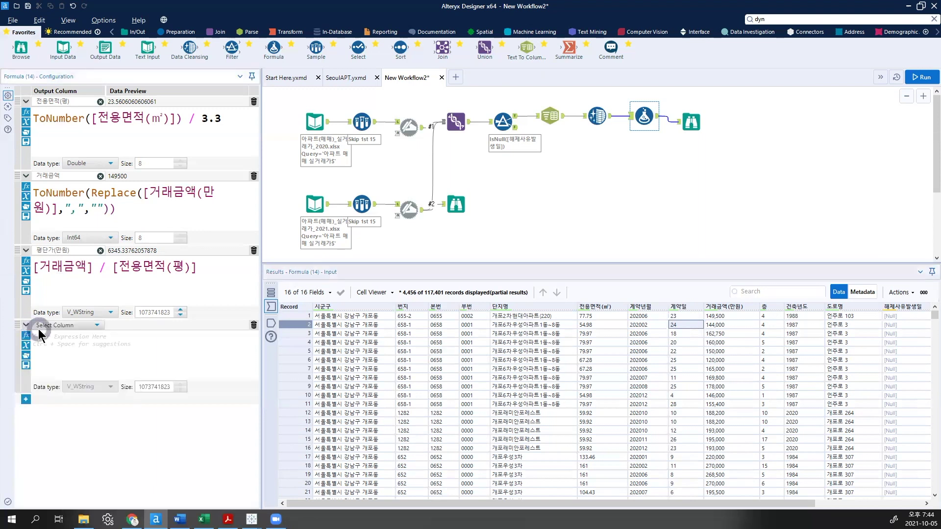
pyautogui.click(42, 326)
pyautogui.click(51, 333)
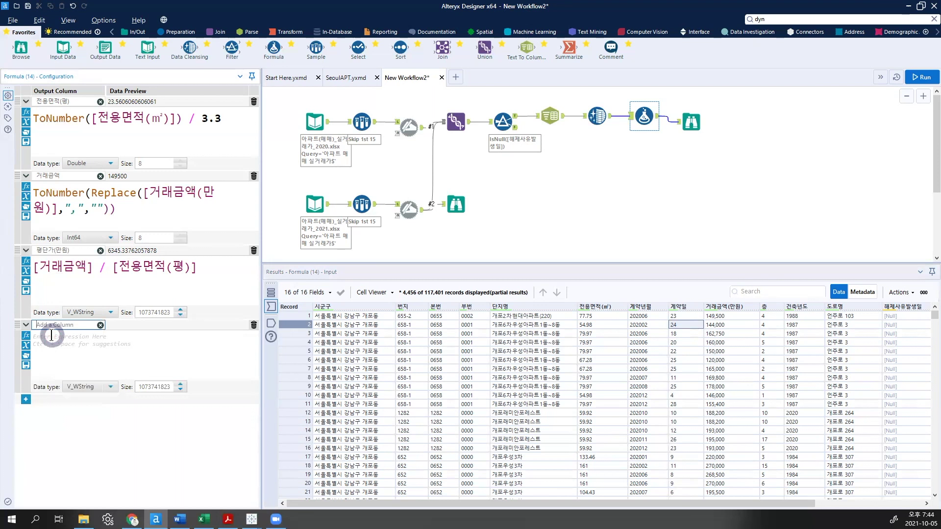
pyautogui.write('ㄱ')
pyautogui.write('래일자')
pyautogui.click(66, 344)
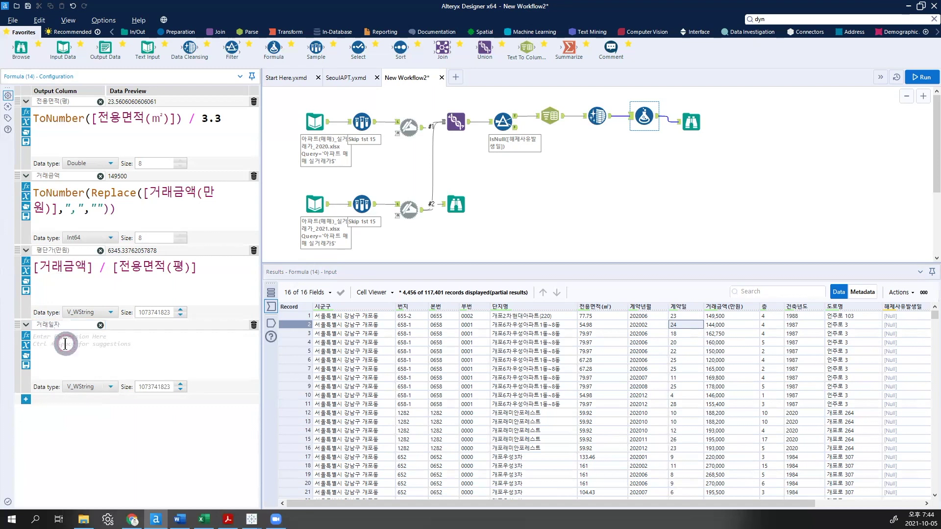
# Step: Build the 거래일자 expression as [계약년월] + [계약일] from the existing columns
pyautogui.click(27, 346)
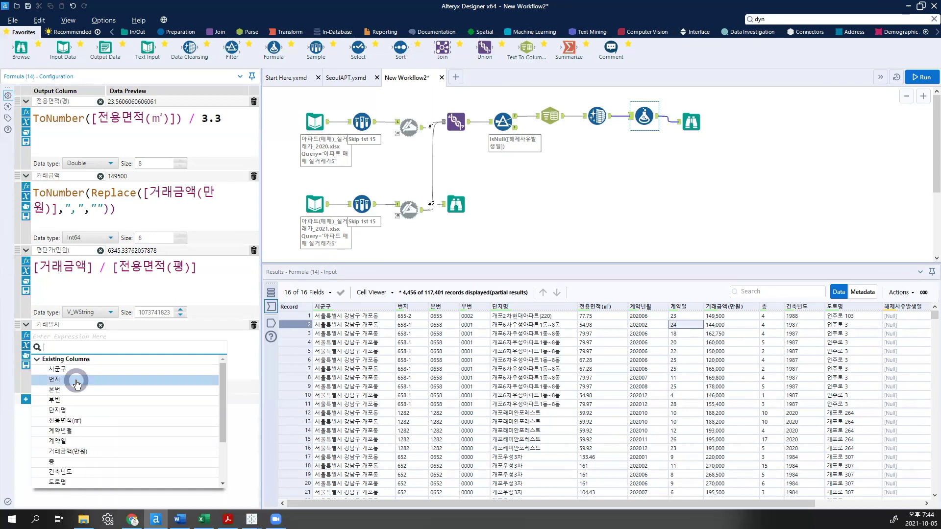
pyautogui.click(81, 432)
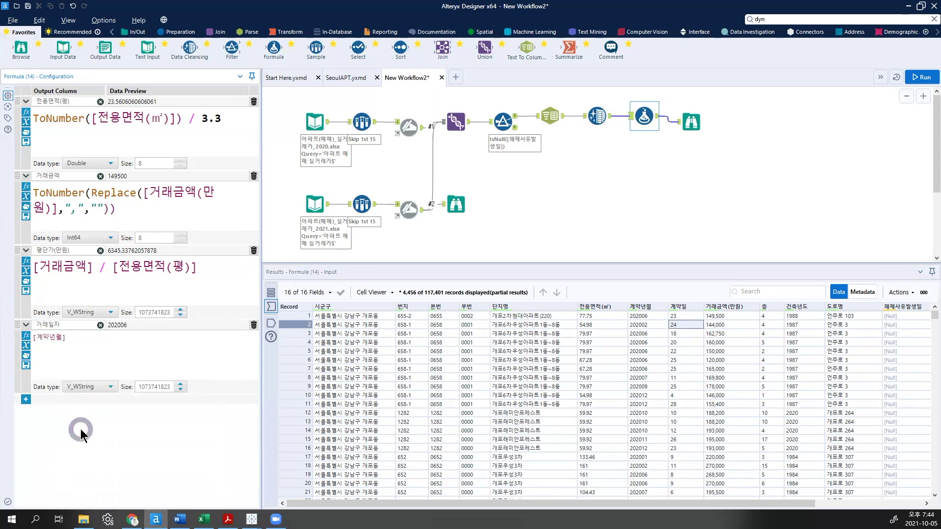
pyautogui.write('+')
pyautogui.click(26, 346)
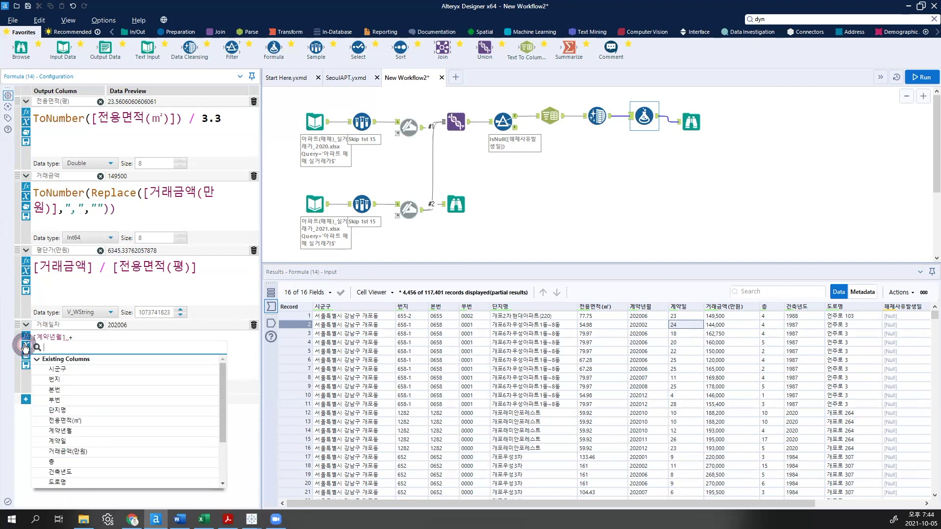
pyautogui.click(61, 441)
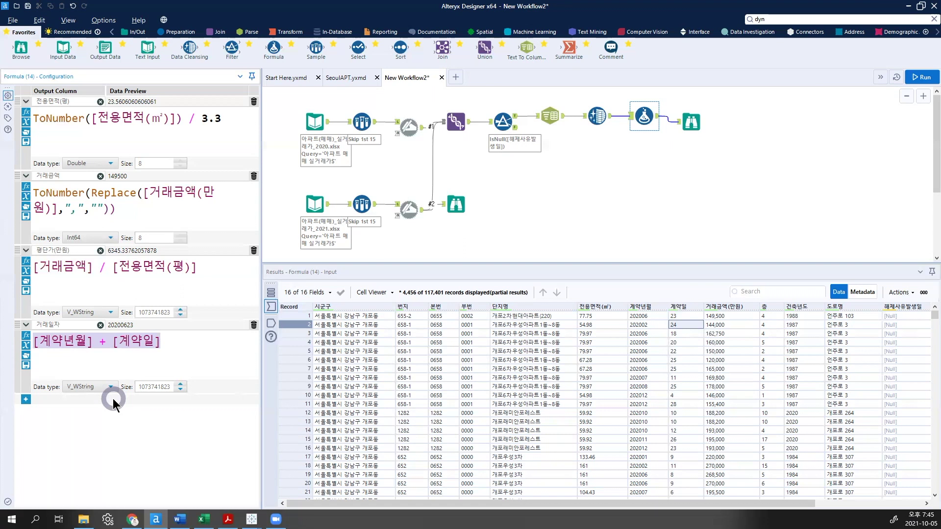
# Step: Run the workflow and inspect the new calculated columns in the output of the Browse tool after the Formula tool
pyautogui.click(819, 140)
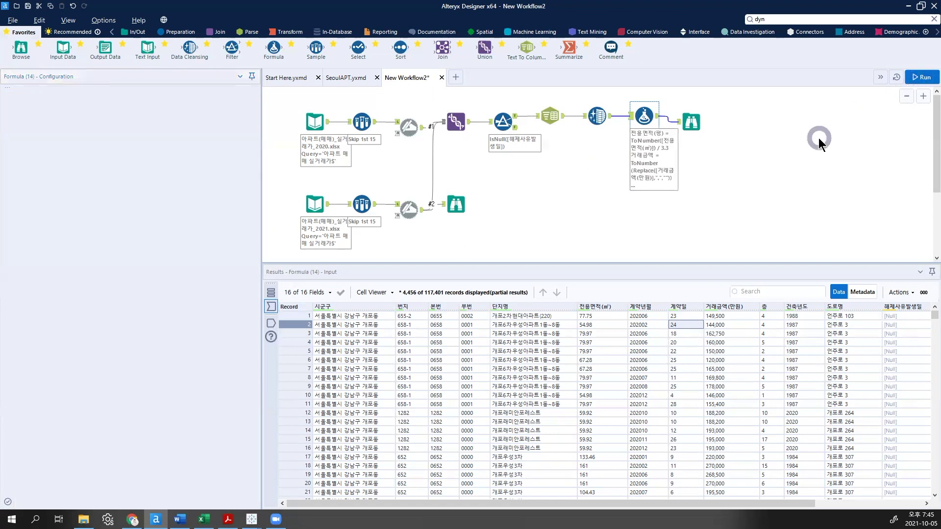
pyautogui.hotkey('ctrl', 'r')
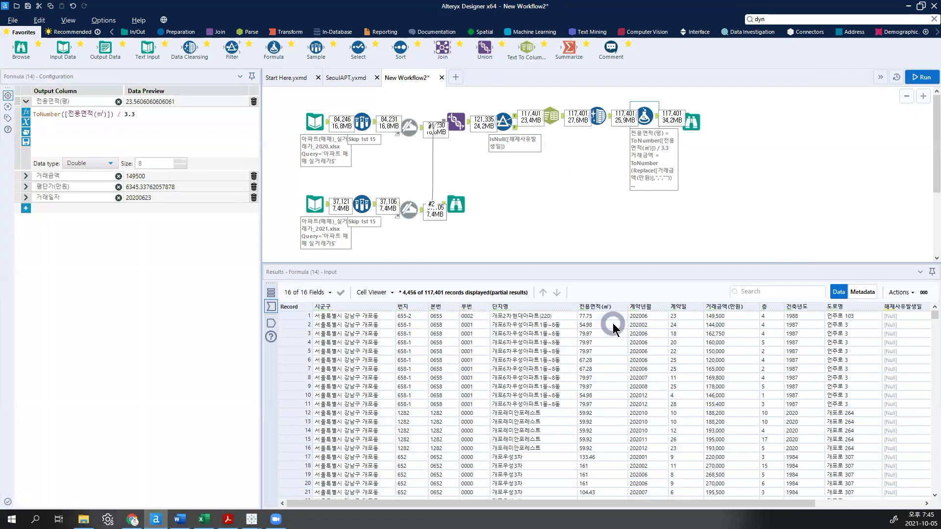
pyautogui.click(693, 123)
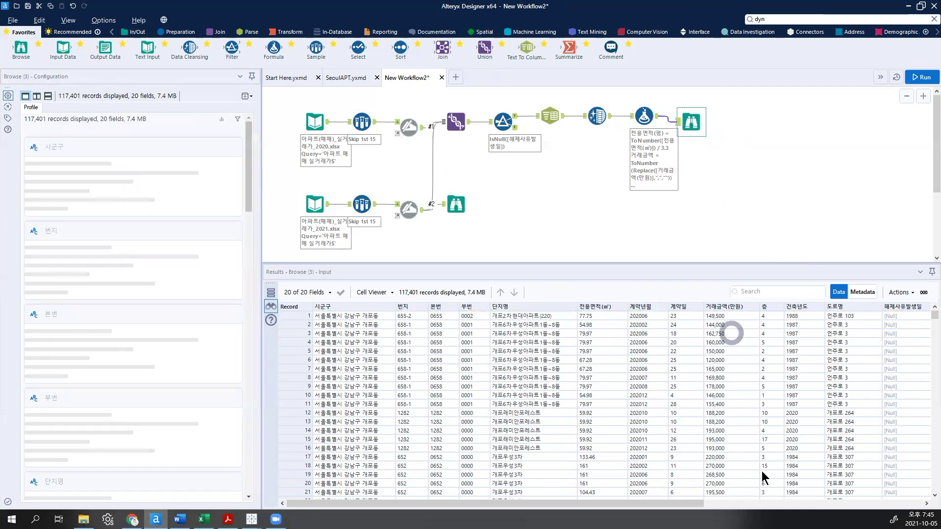
pyautogui.moveTo(694, 505); pyautogui.dragTo(926, 500)
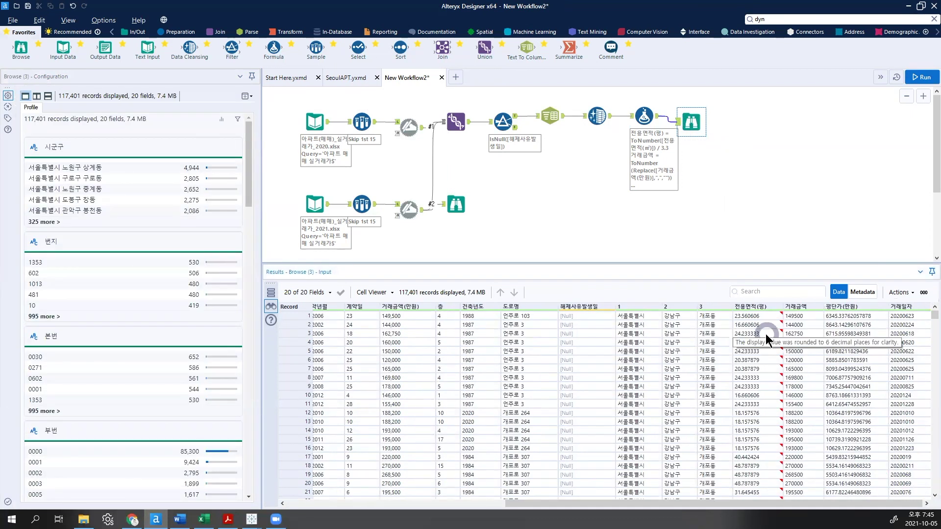
pyautogui.moveTo(772, 325)
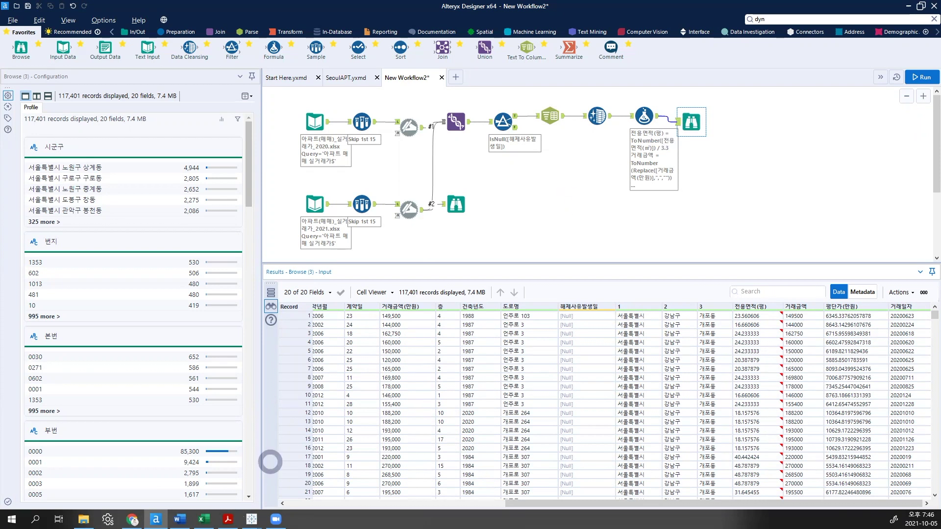
# Step: Switch to HandsOn_01_SeoulAPT.pdf in Adobe Acrobat Reader, read the data-cleansing scenario, and return to Alteryx Designer
pyautogui.hotkey('alt', 'Tab')
pyautogui.scroll(5, 305, 320)
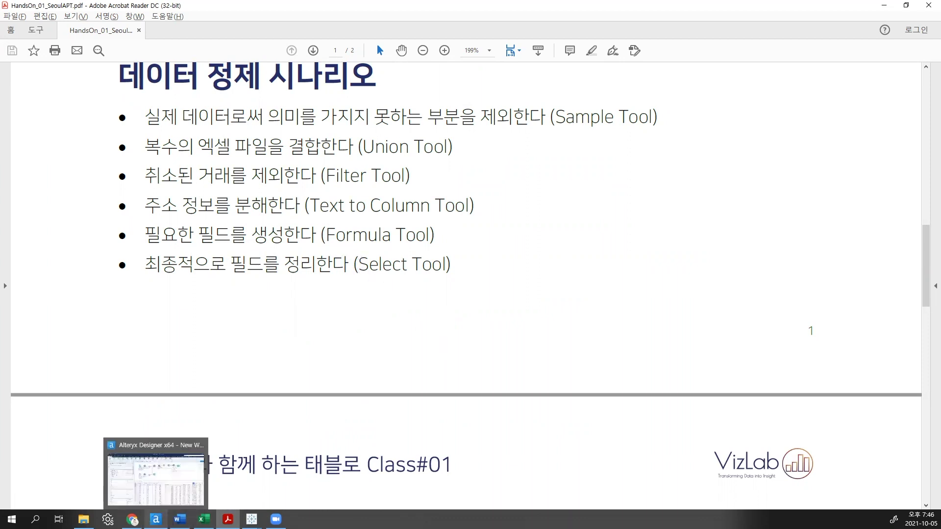
pyautogui.click(156, 520)
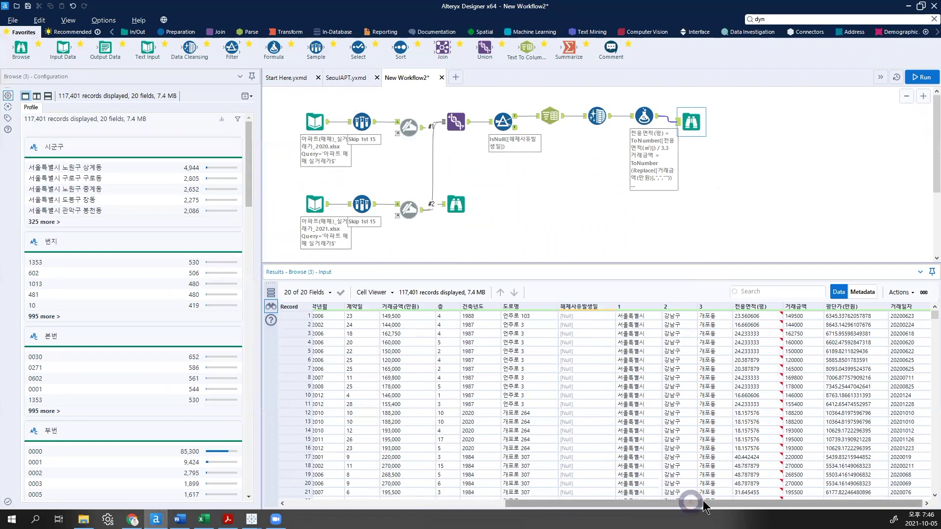
# Step: Check the 거래일자 values and the field types, and insert a DateTime tool between the Formula and Browse tools
pyautogui.click(901, 334)
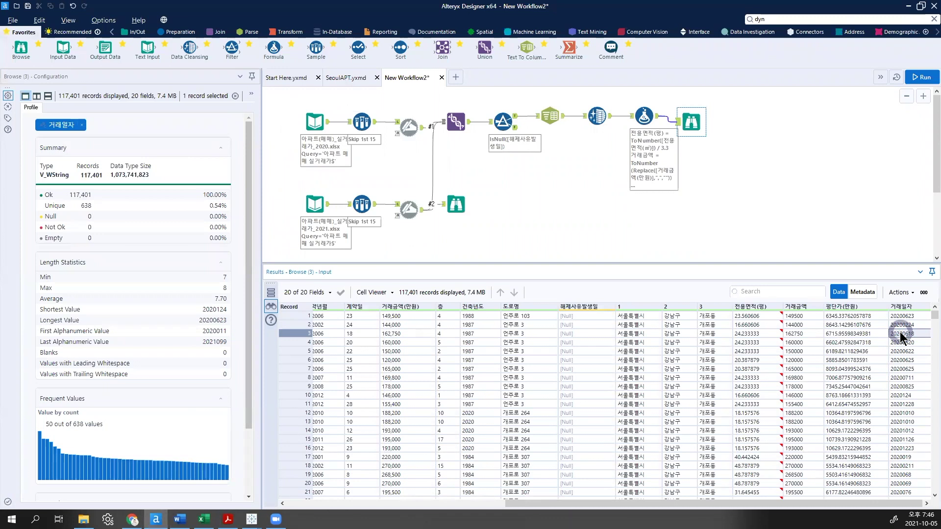
pyautogui.click(908, 396)
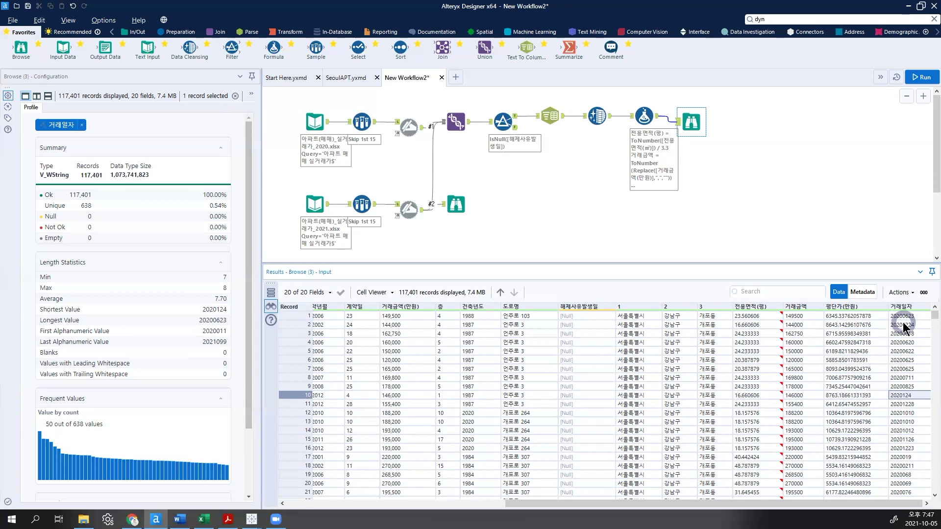
pyautogui.click(244, 40)
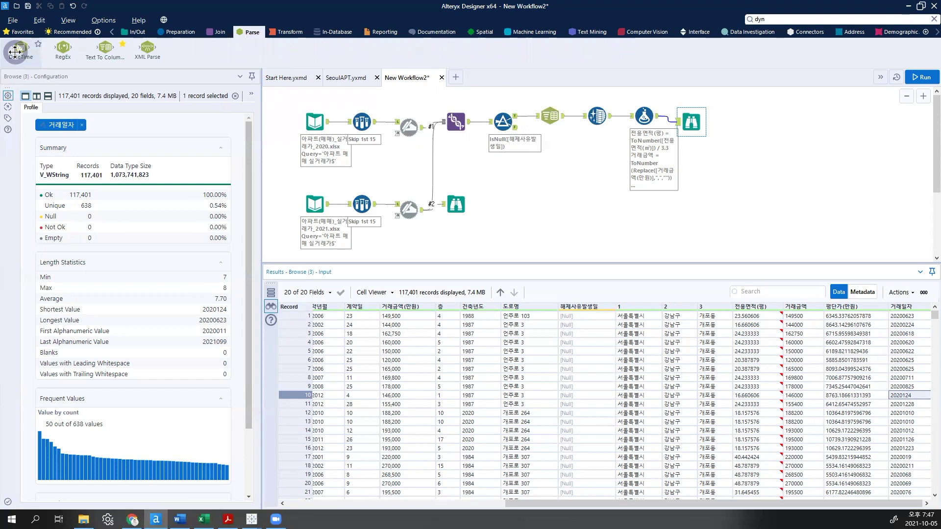
pyautogui.click(862, 292)
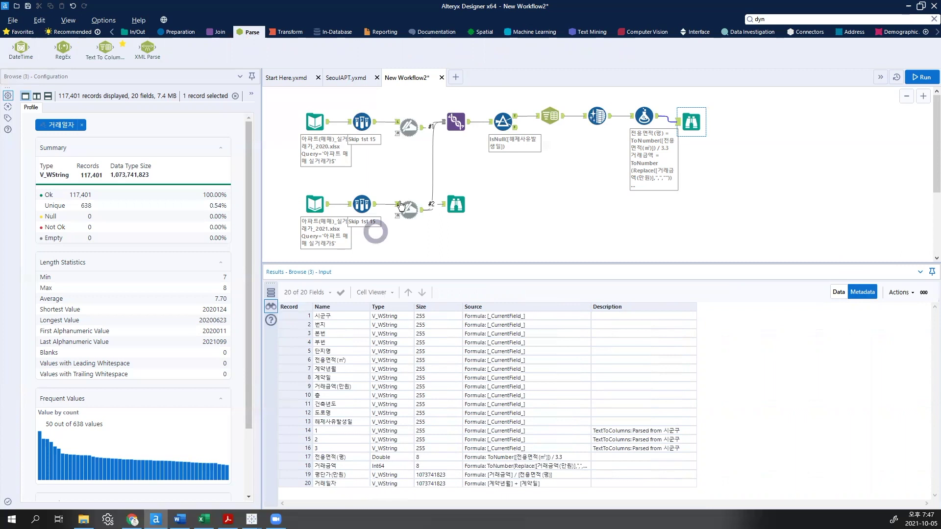
pyautogui.click(825, 294)
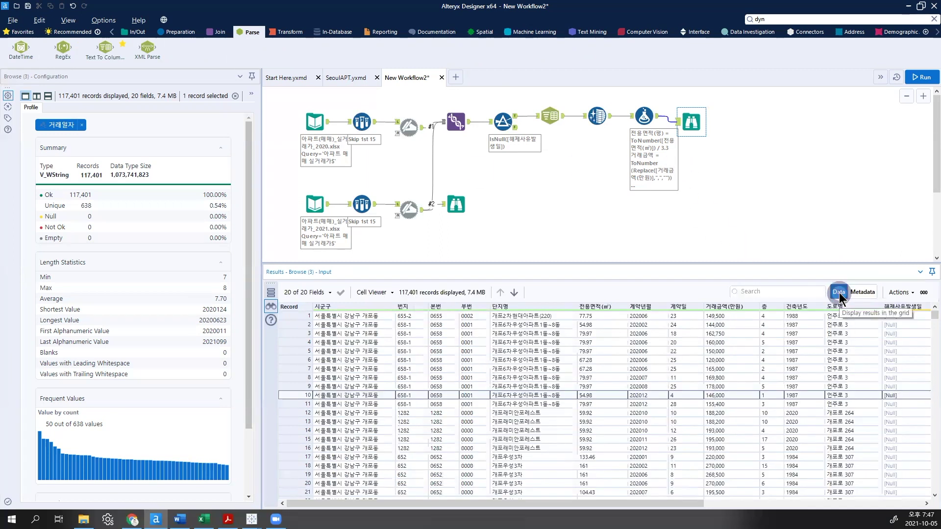
pyautogui.moveTo(46, 48); pyautogui.dragTo(672, 123)
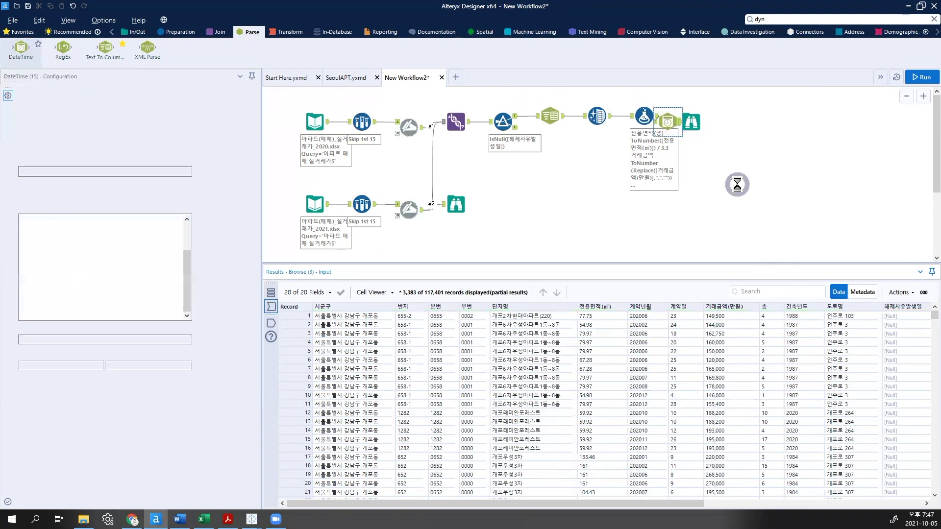
# Step: Configure the DateTime tool to convert the 거래일자 string field using the yyyyMMdd format
pyautogui.moveTo(683, 504); pyautogui.dragTo(904, 509)
pyautogui.click(910, 394)
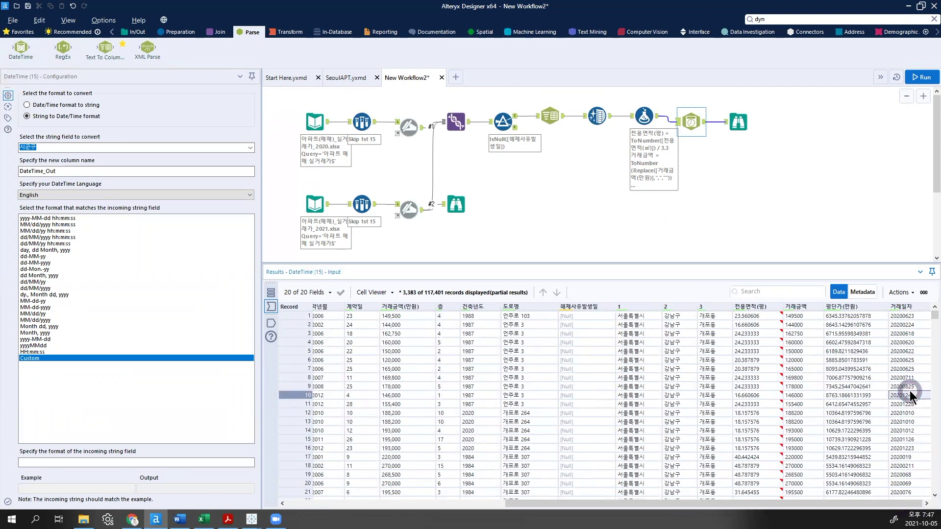
pyautogui.click(692, 123)
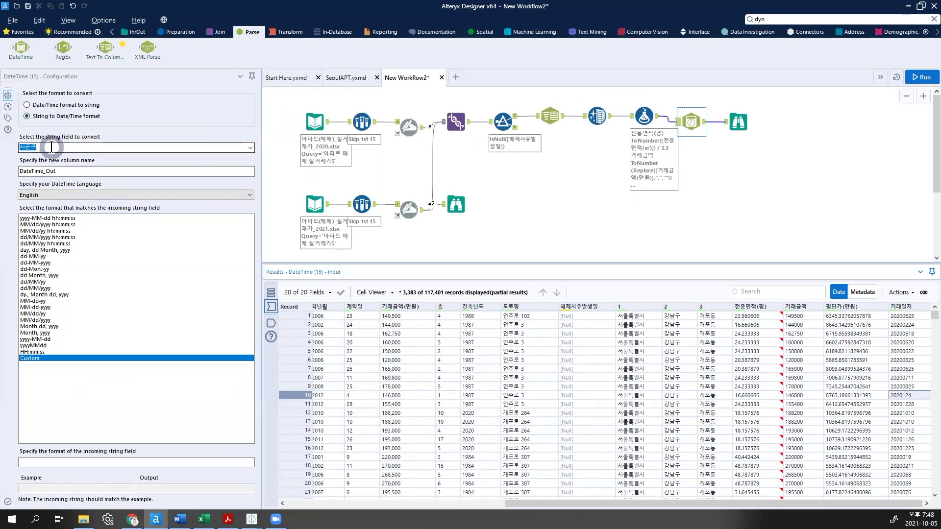
pyautogui.click(249, 147)
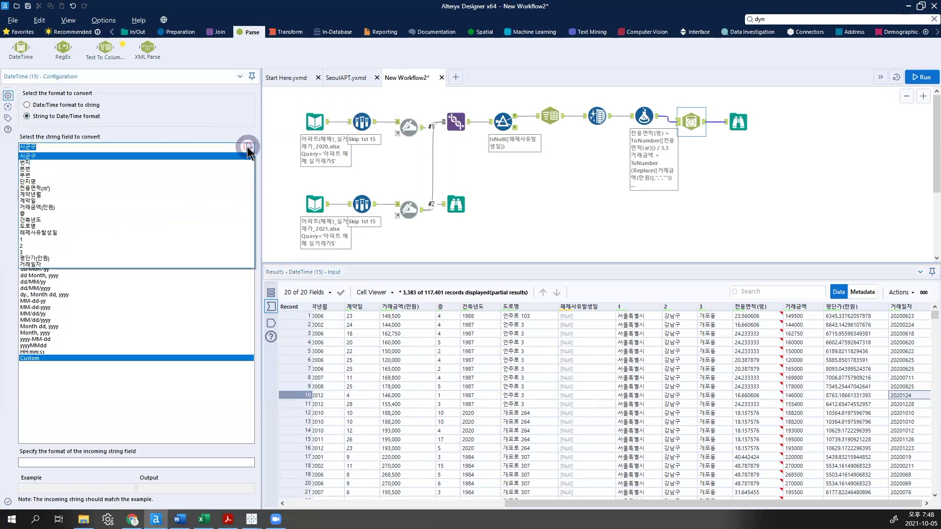
pyautogui.click(39, 265)
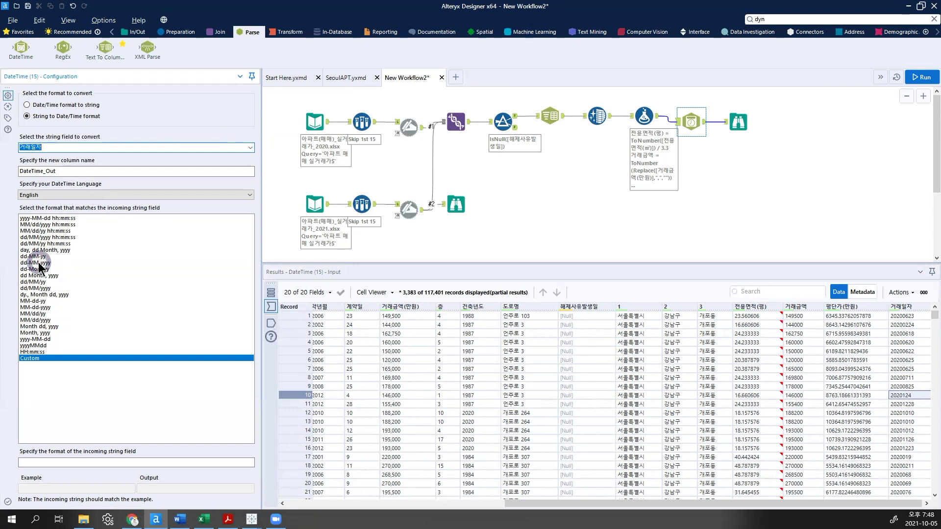
pyautogui.click(62, 155)
pyautogui.click(64, 170)
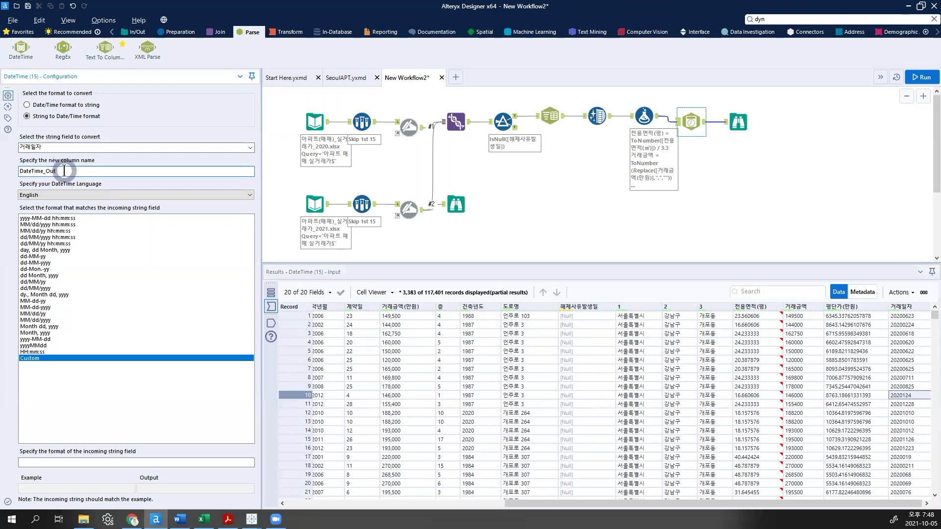
pyautogui.click(52, 147)
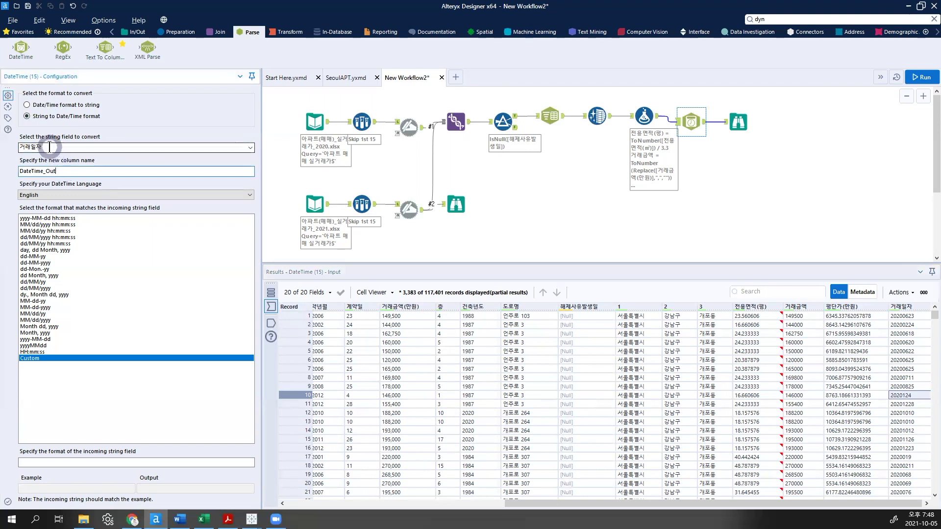
pyautogui.click(62, 171)
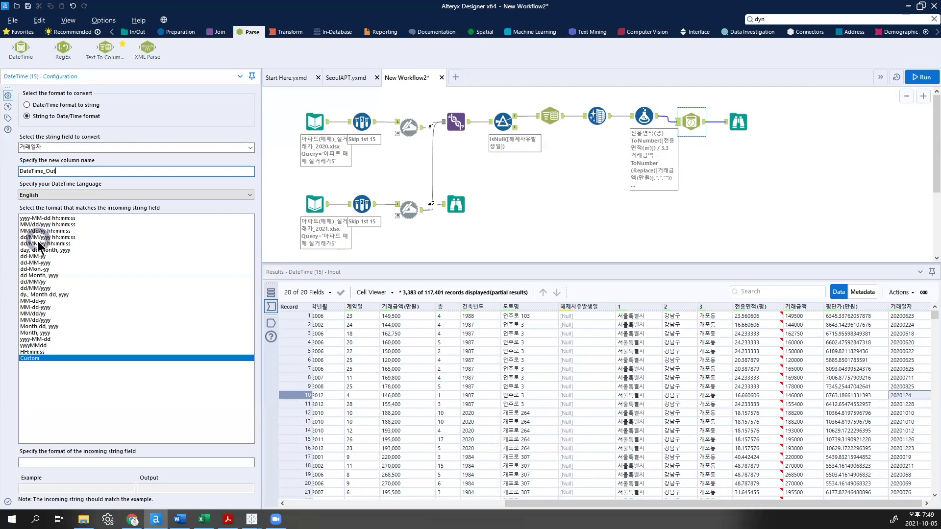
pyautogui.click(37, 346)
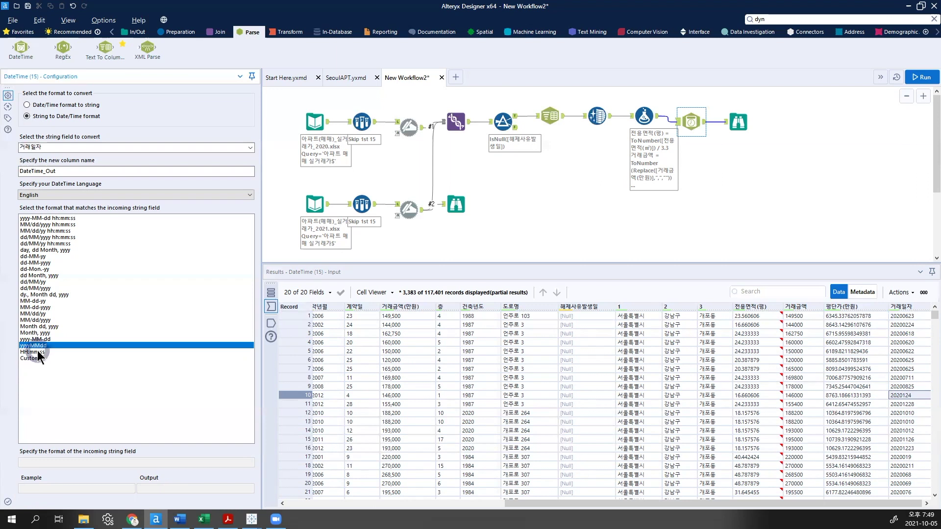
# Step: Run the workflow and examine the DateTime_Out values beside 거래일자 and the field types in the metadata
pyautogui.click(923, 77)
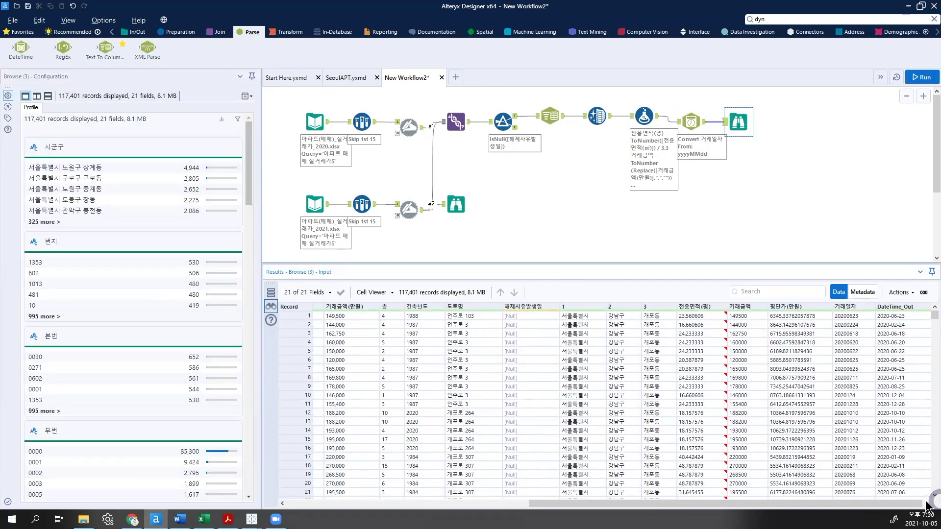
pyautogui.click(917, 395)
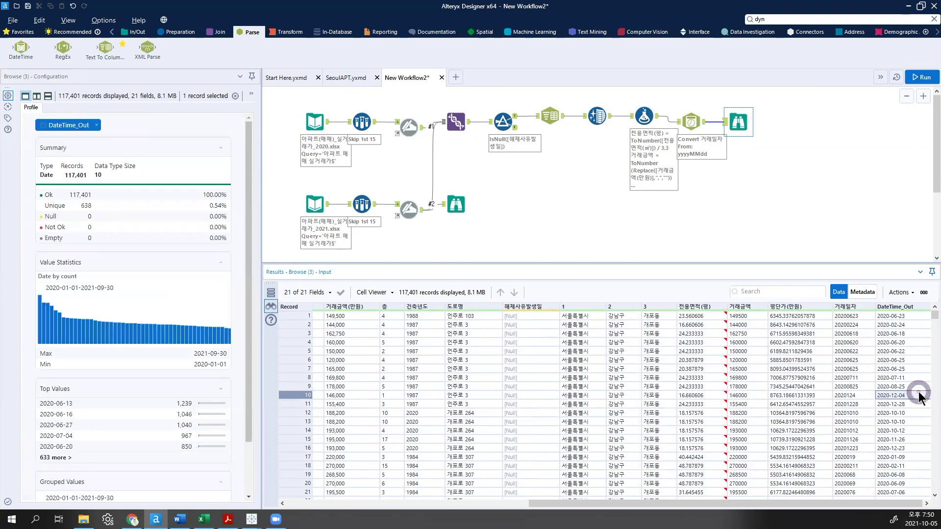
pyautogui.click(917, 457)
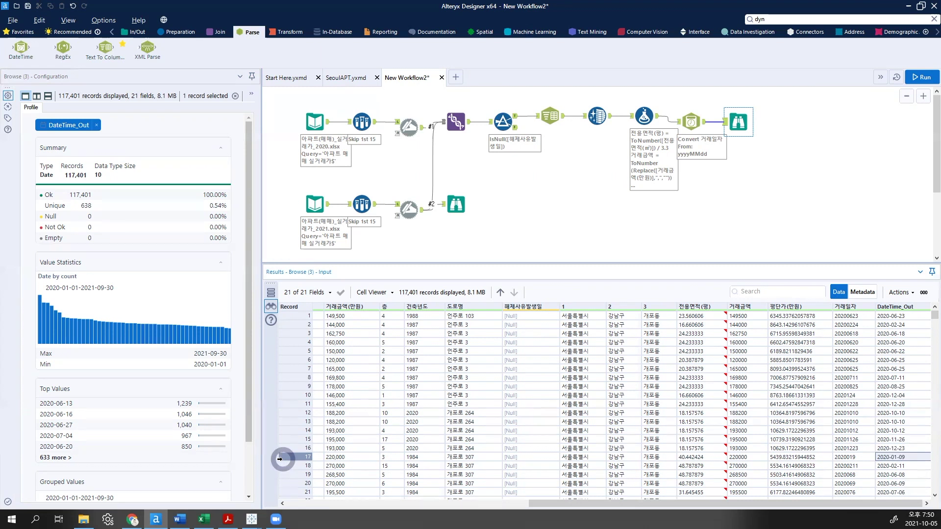
pyautogui.click(890, 354)
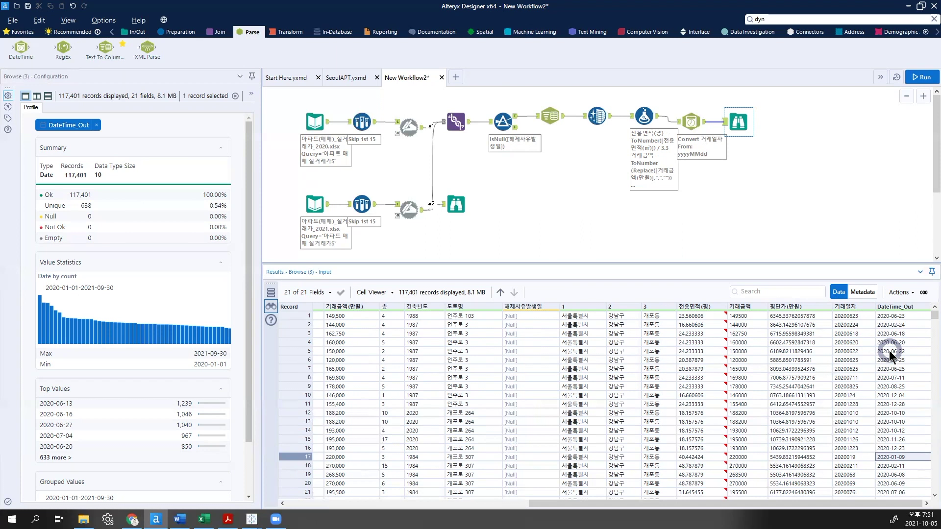
pyautogui.click(864, 292)
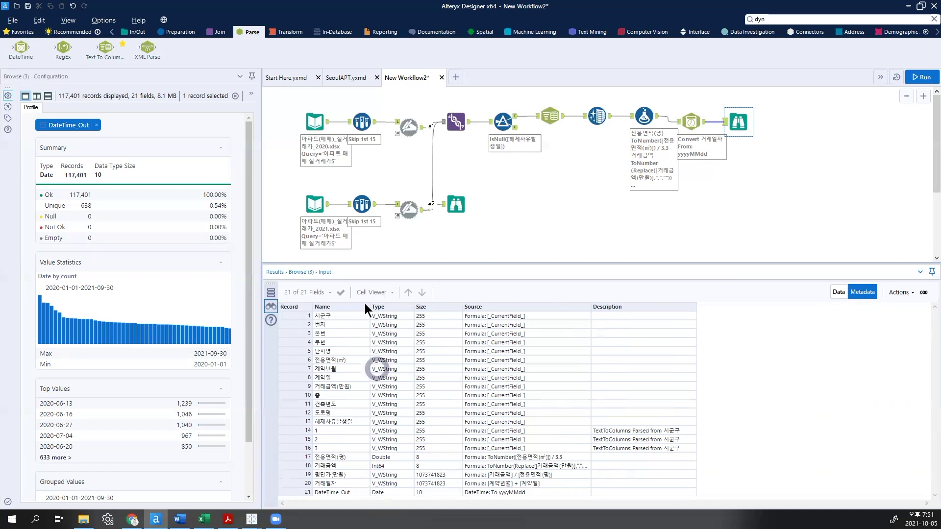
# Step: Insert a Select tool between the DateTime and Browse tools and show its incoming data records
pyautogui.click(177, 33)
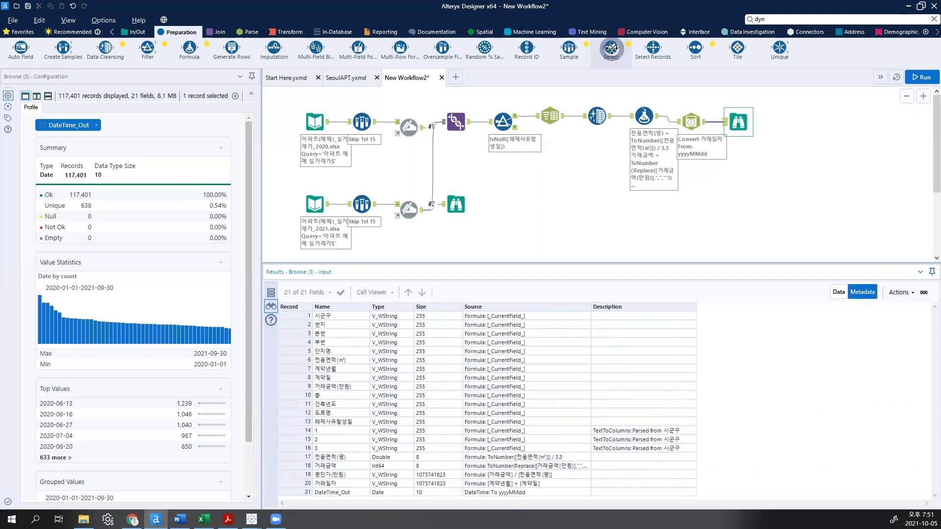
pyautogui.moveTo(611, 47); pyautogui.dragTo(725, 122)
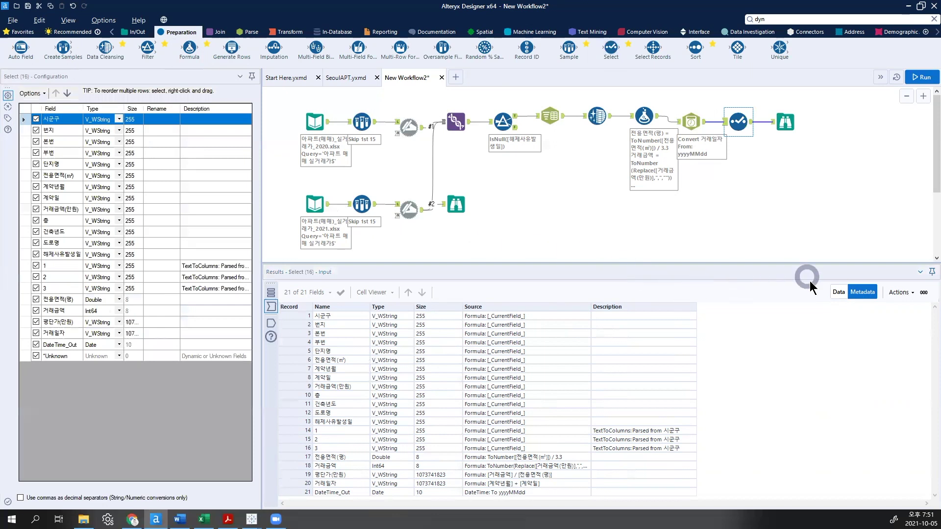
pyautogui.click(837, 292)
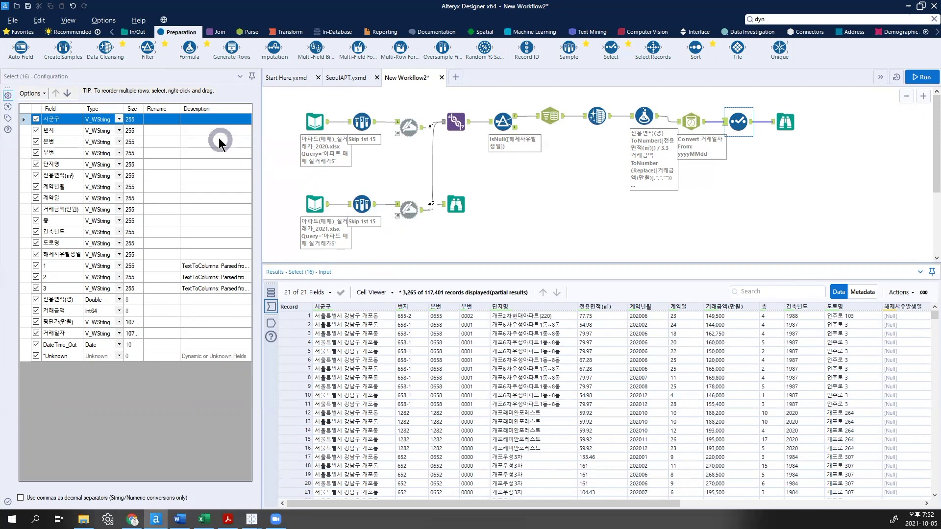
# Step: Rename the original 시군구 field to 주소 in the Select tool
pyautogui.click(172, 120)
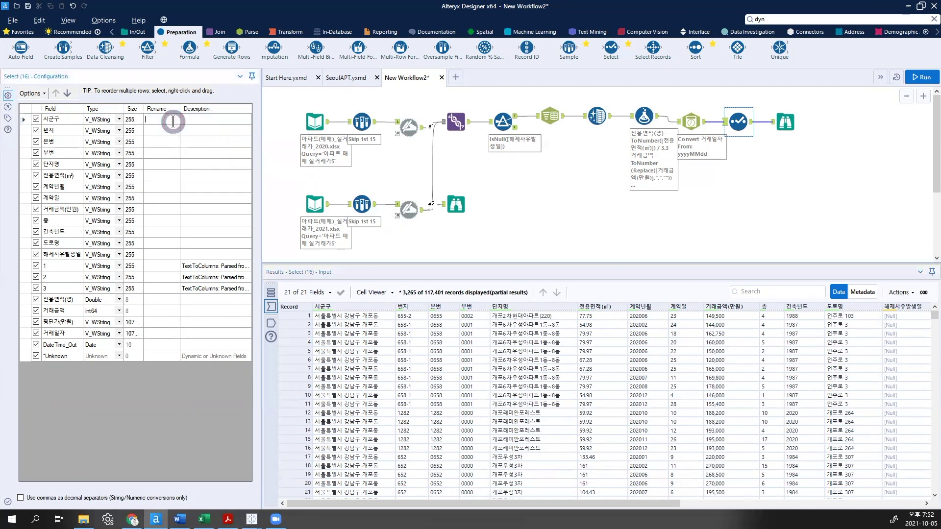
pyautogui.write('주소')
pyautogui.click(173, 125)
pyautogui.click(60, 129)
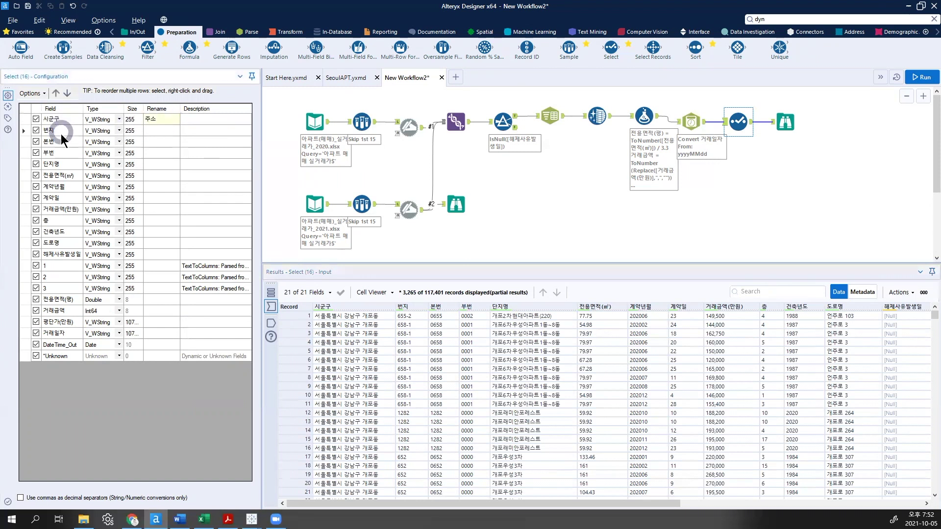
# Step: Move the split fields 1, 2 and 3 together up the field list to directly below 시군구
pyautogui.click(25, 288)
pyautogui.keyDown('shift'); pyautogui.click(25, 266); pyautogui.keyUp('shift')
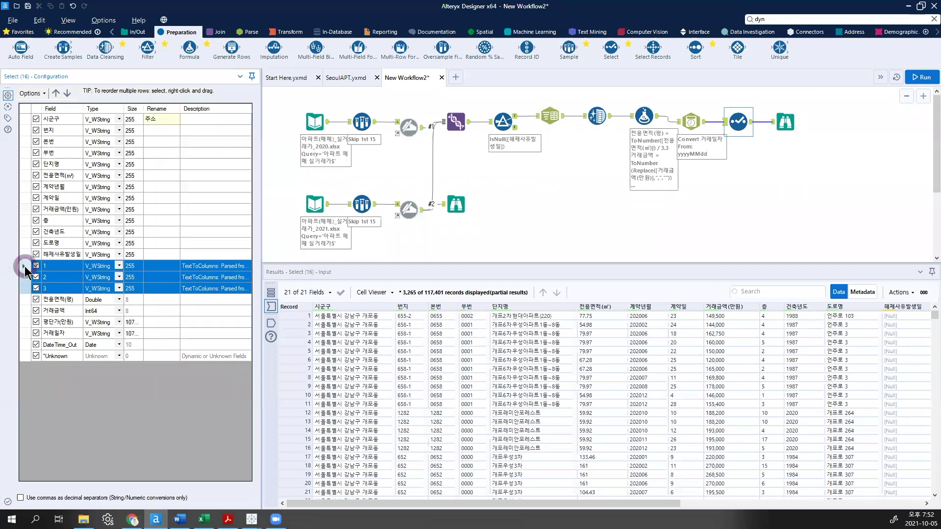
pyautogui.click(24, 287)
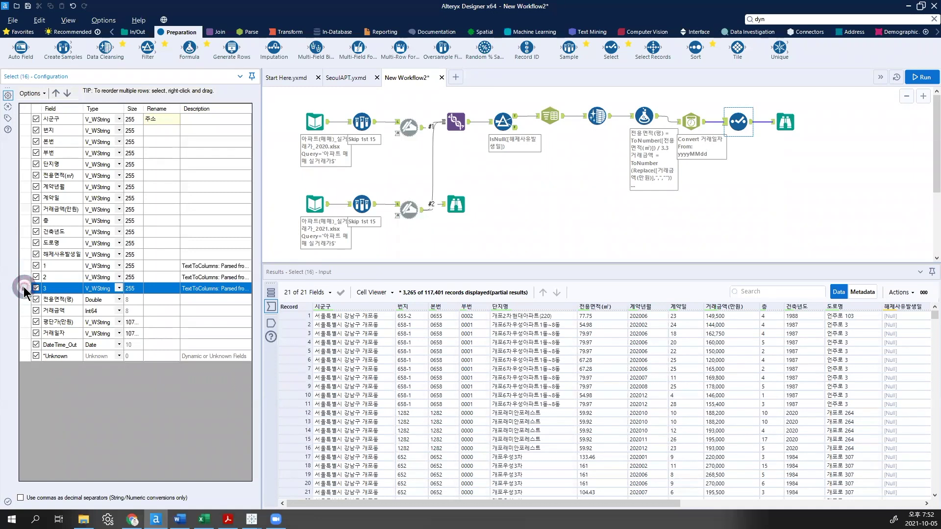
pyautogui.keyDown('shift'); pyautogui.click(25, 265); pyautogui.keyUp('shift')
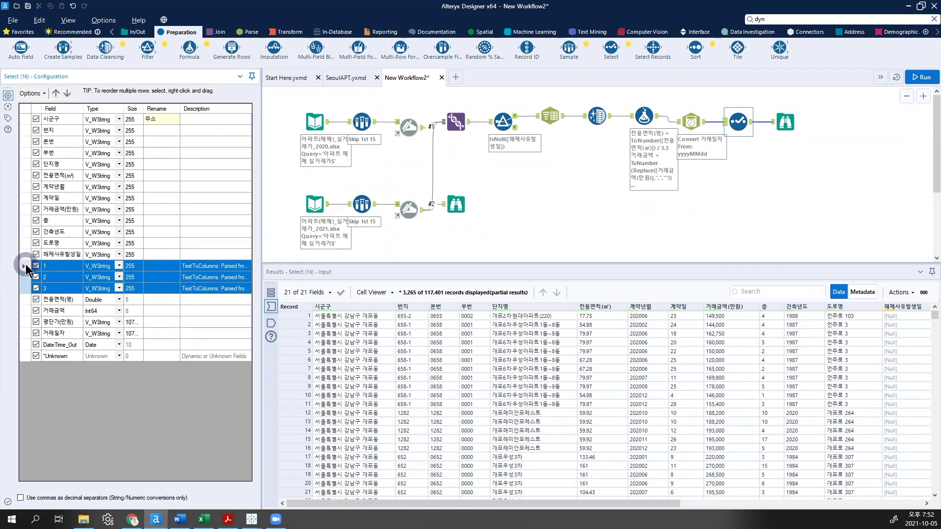
pyautogui.click(57, 120)
pyautogui.click(56, 93)
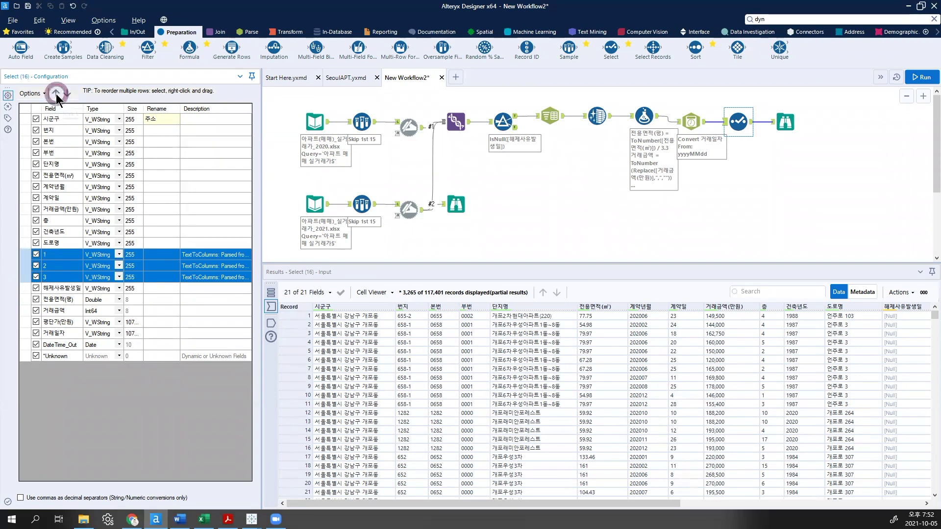
pyautogui.click(56, 93)
pyautogui.click(56, 93)
pyautogui.click(56, 93)
pyautogui.click(56, 93)
pyautogui.click(56, 93)
pyautogui.click(56, 93)
pyautogui.click(56, 94)
pyautogui.click(56, 93)
pyautogui.click(56, 93)
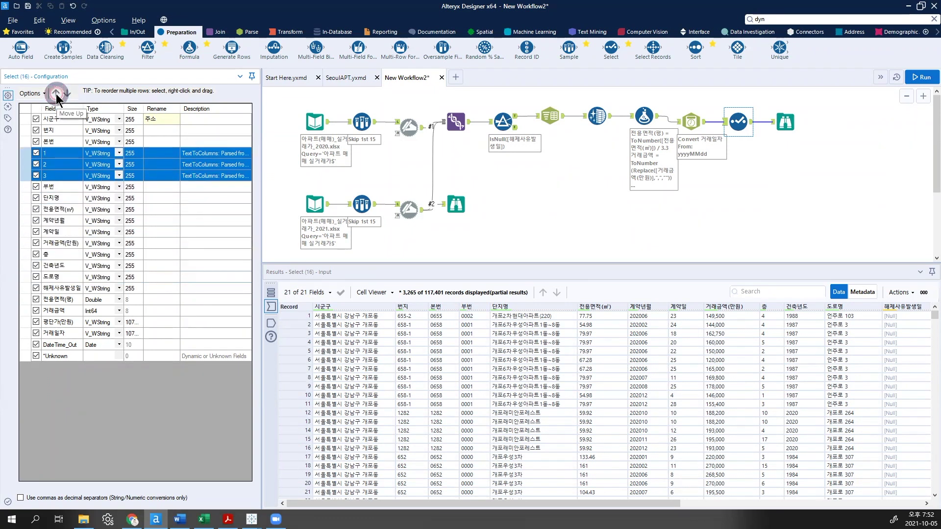
pyautogui.click(56, 93)
pyautogui.click(56, 93)
# Step: Rename field 1 to 시도, field 2 to 시군구 and field 3 to 읍면동
pyautogui.click(160, 131)
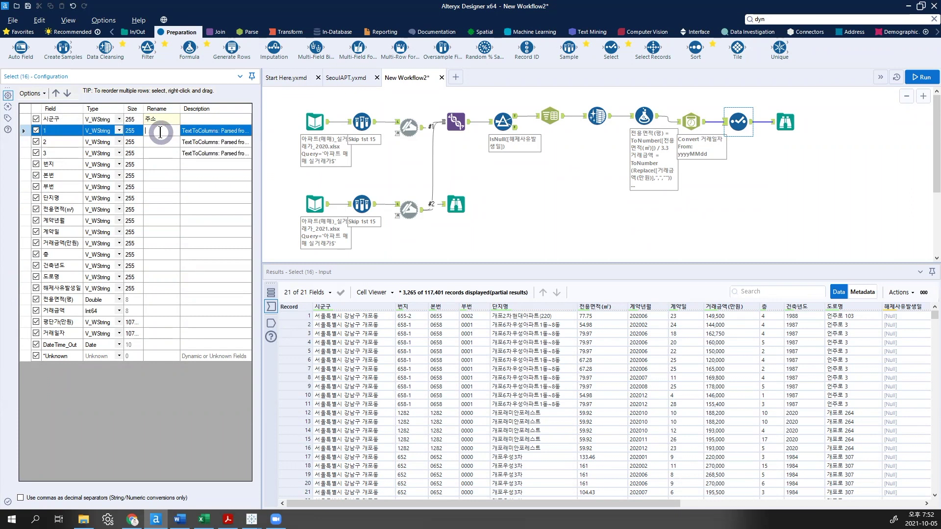
pyautogui.write('시도')
pyautogui.press('Down')
pyautogui.write('시군구')
pyautogui.press('Down')
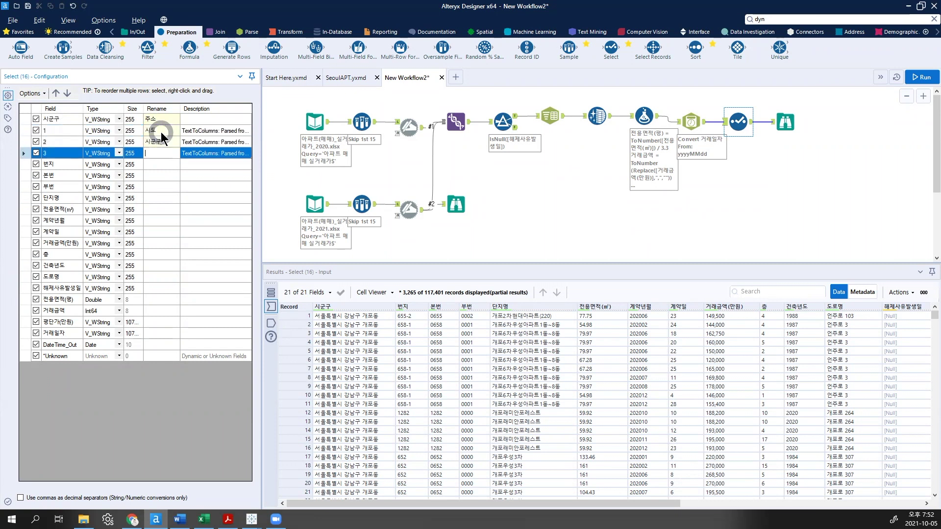
pyautogui.write('읍면동')
pyautogui.press('Down')
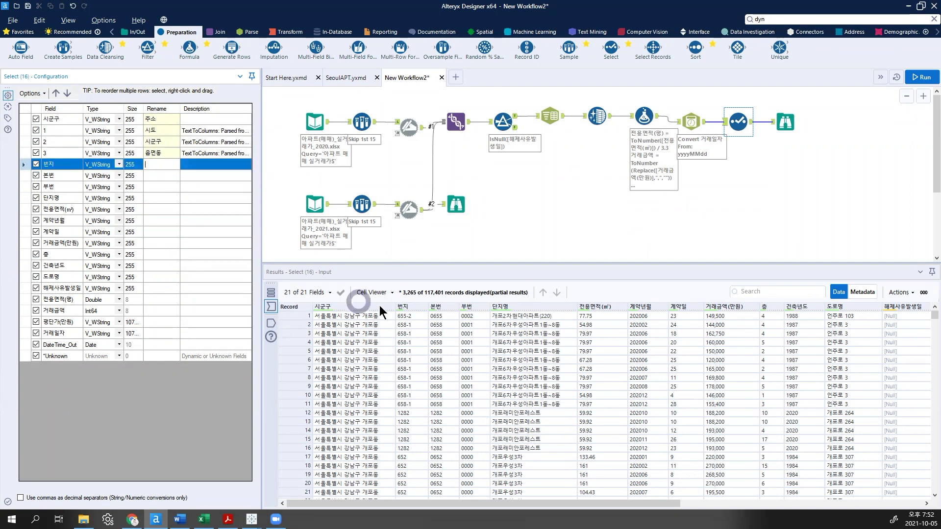
# Step: Compare the address number columns in the data and exclude the 본번 and 부번 fields from the output
pyautogui.click(399, 319)
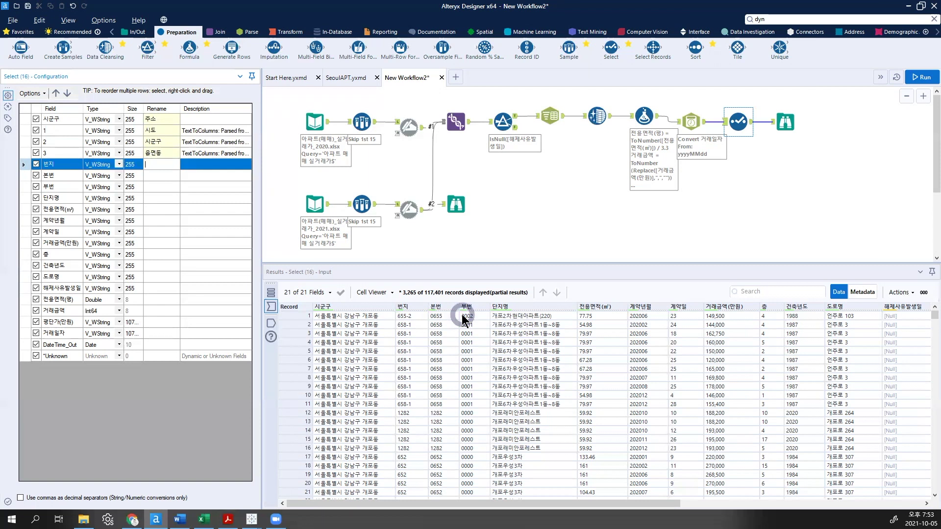
pyautogui.click(35, 176)
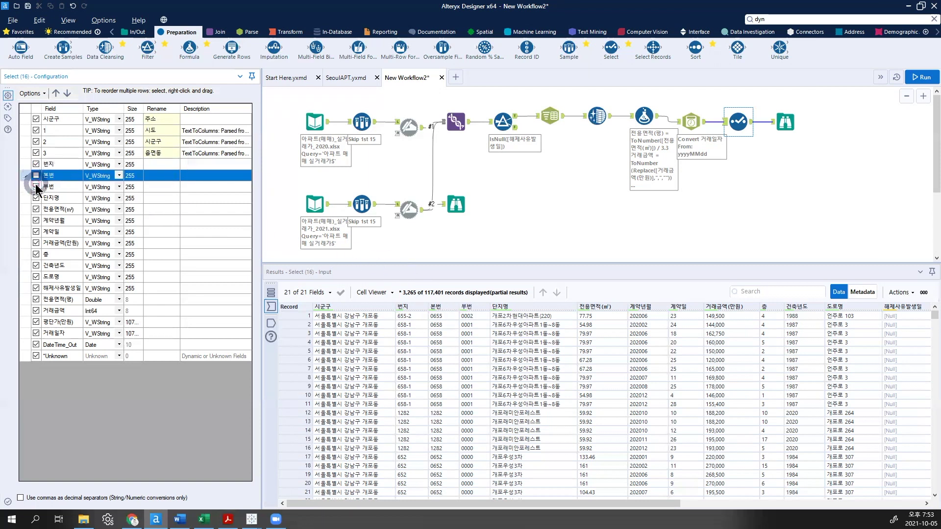
pyautogui.click(35, 187)
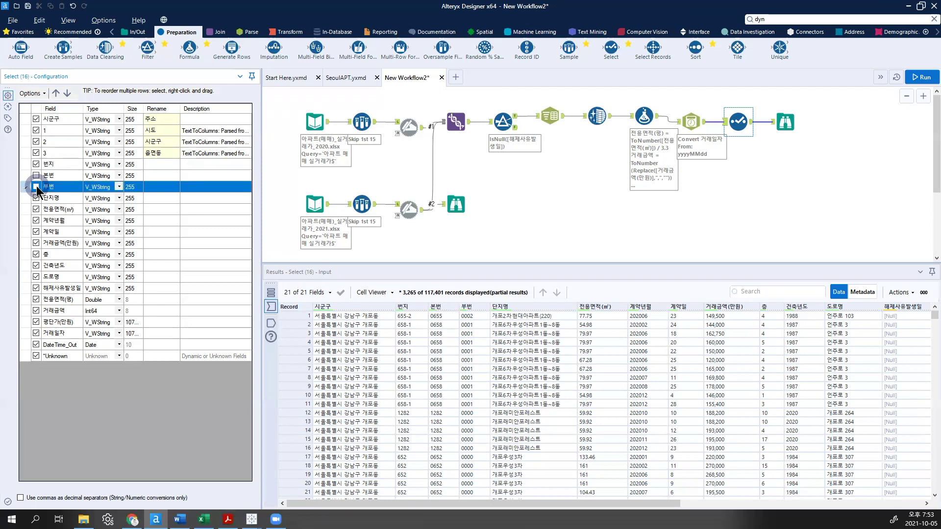
# Step: Move the 도로명 field up the field list to directly below 번지
pyautogui.click(55, 276)
pyautogui.click(55, 94)
pyautogui.click(55, 93)
pyautogui.click(56, 93)
pyautogui.click(55, 93)
pyautogui.click(55, 93)
pyautogui.click(55, 93)
pyautogui.click(55, 93)
pyautogui.click(55, 93)
pyautogui.click(55, 93)
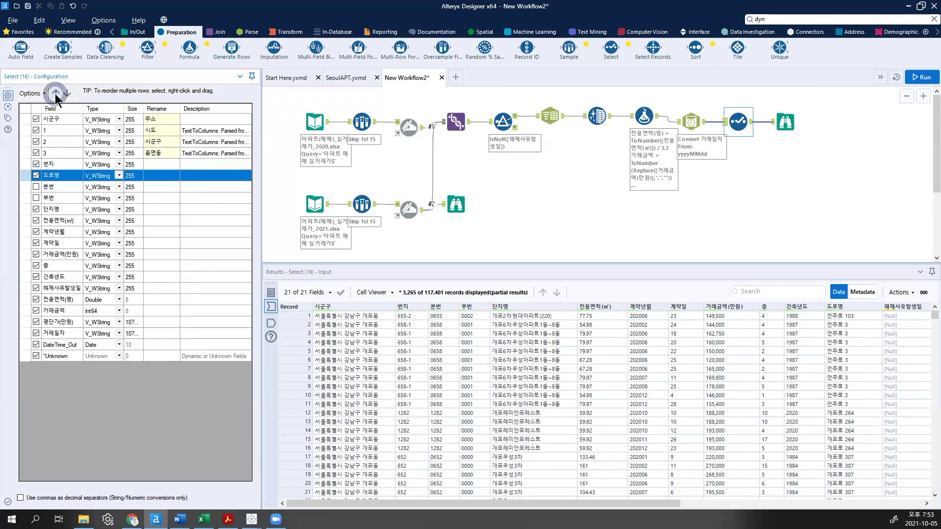
# Step: Move the 층 and 건축년도 fields together up the field list to directly below 단지명
pyautogui.click(53, 210)
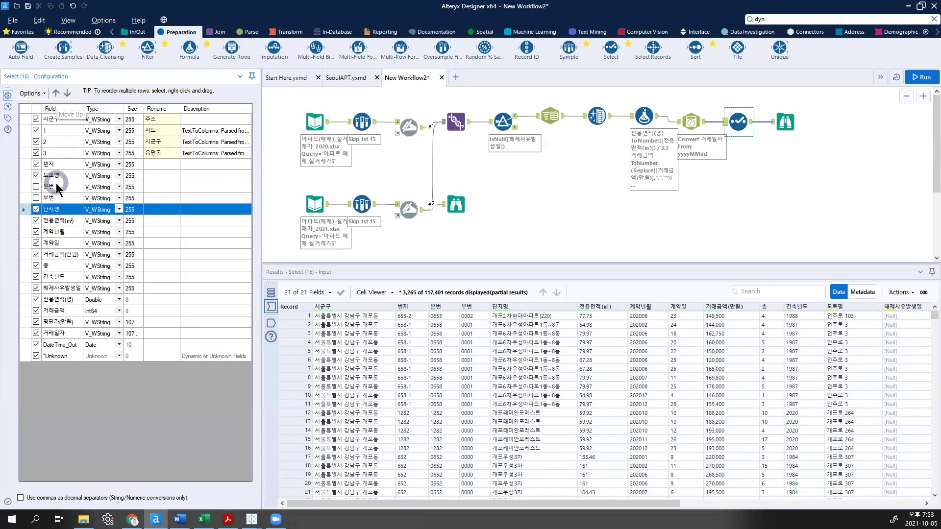
pyautogui.click(54, 211)
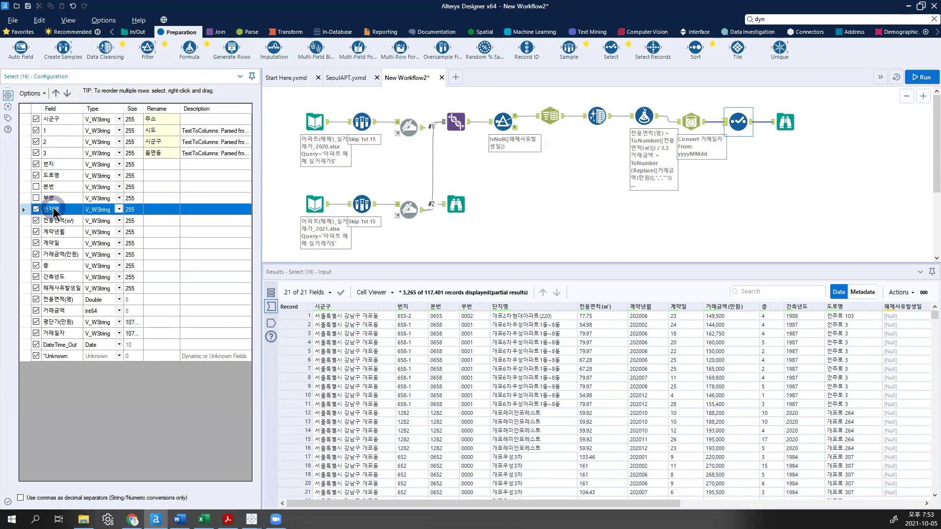
pyautogui.click(52, 265)
pyautogui.keyDown('shift'); pyautogui.click(58, 279); pyautogui.keyUp('shift')
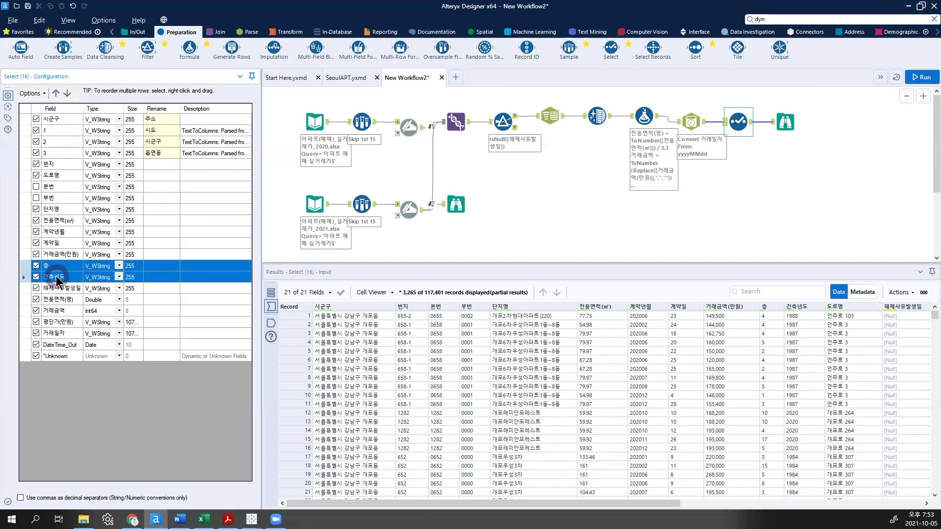
pyautogui.click(56, 95)
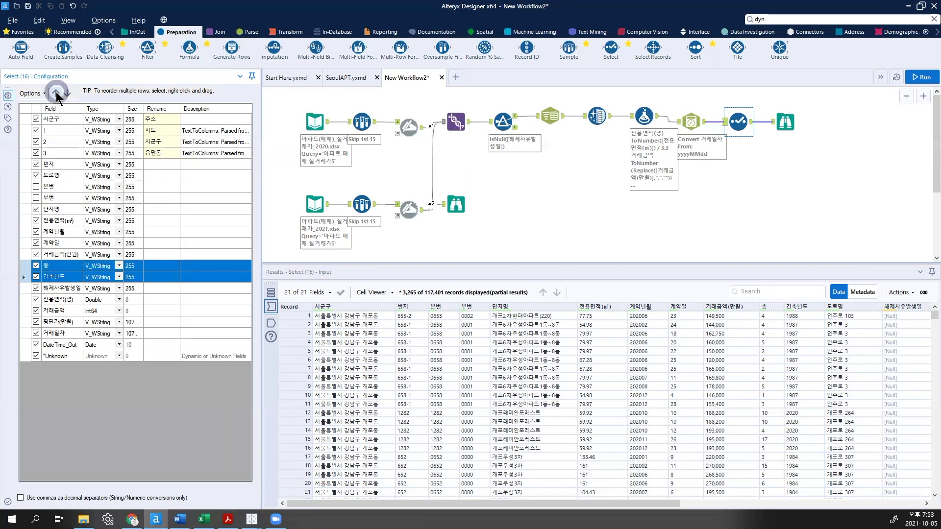
pyautogui.click(56, 93)
pyautogui.click(56, 93)
pyautogui.click(56, 93)
pyautogui.click(56, 93)
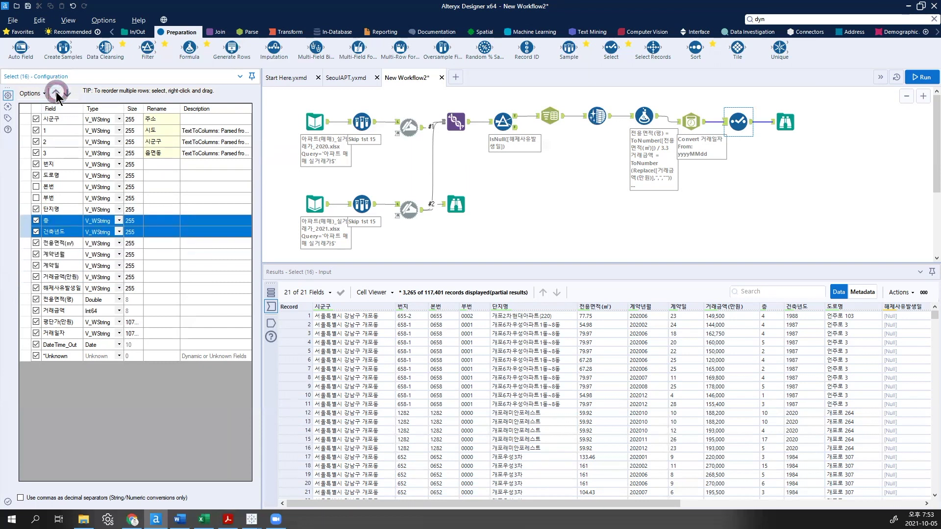
# Step: Move the 층 and 건축년도 fields up the field list to directly below 도로명, with 건축년도 above 층
pyautogui.click(56, 93)
pyautogui.click(56, 92)
pyautogui.click(56, 93)
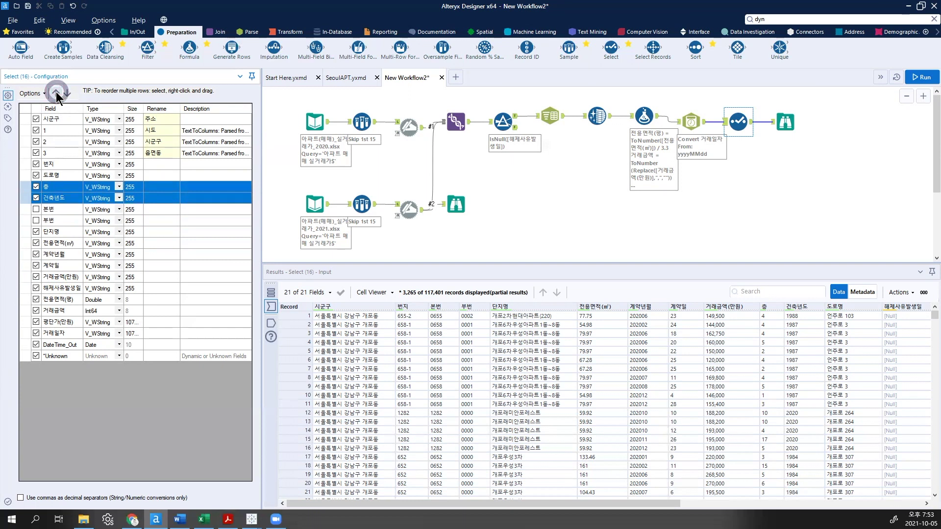
pyautogui.click(61, 196)
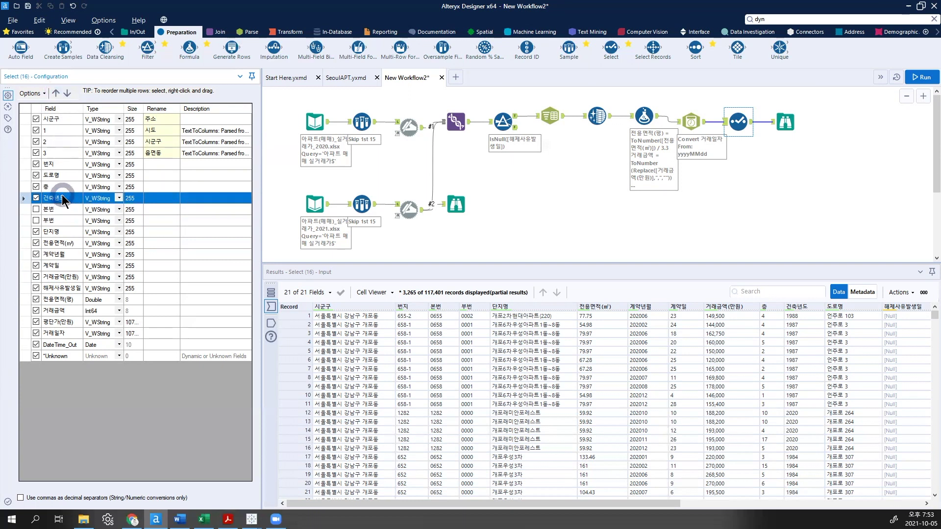
pyautogui.click(55, 92)
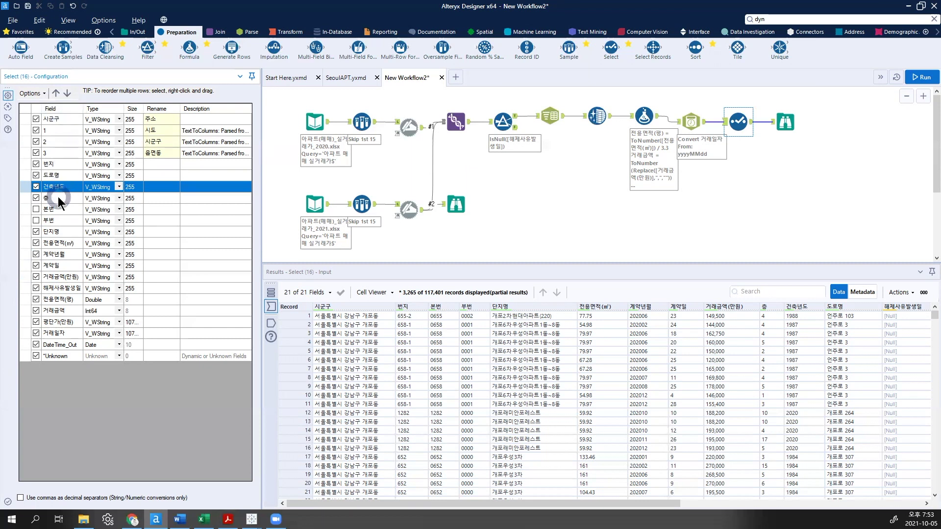
# Step: Move the 전용면적(평) field up the field list to directly below 전용면적(㎡)
pyautogui.click(50, 233)
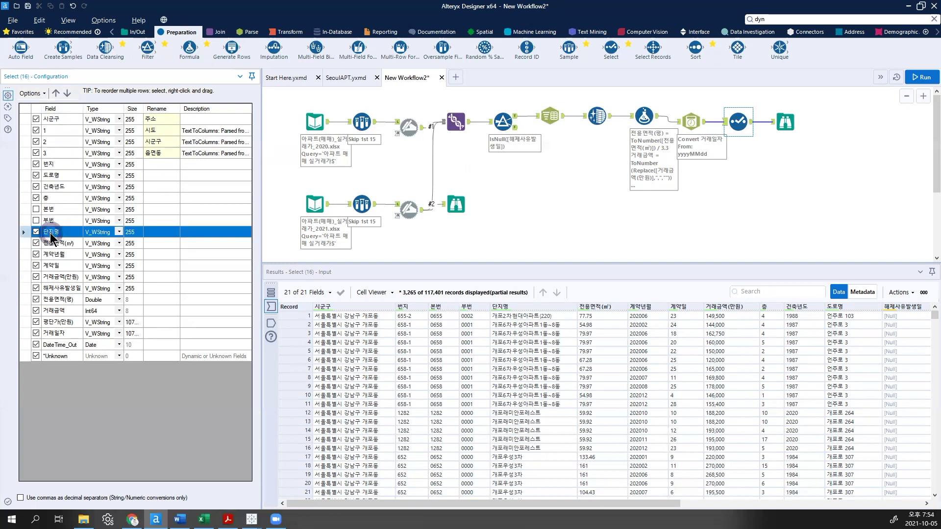
pyautogui.click(58, 242)
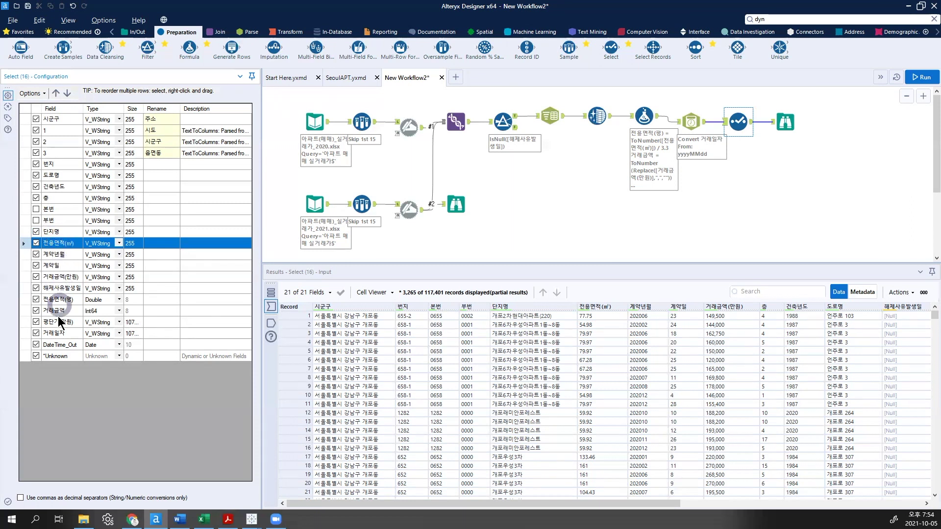
pyautogui.click(54, 300)
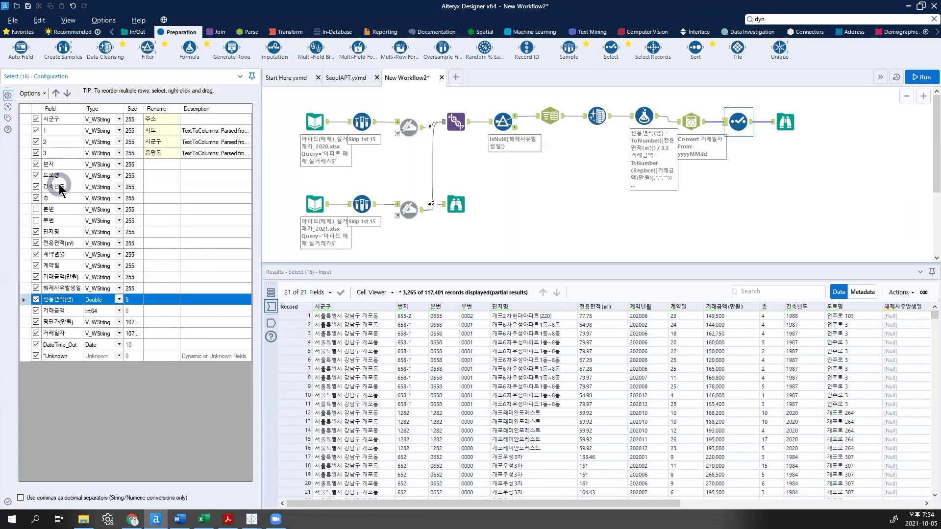
pyautogui.click(56, 93)
pyautogui.click(55, 94)
pyautogui.click(55, 93)
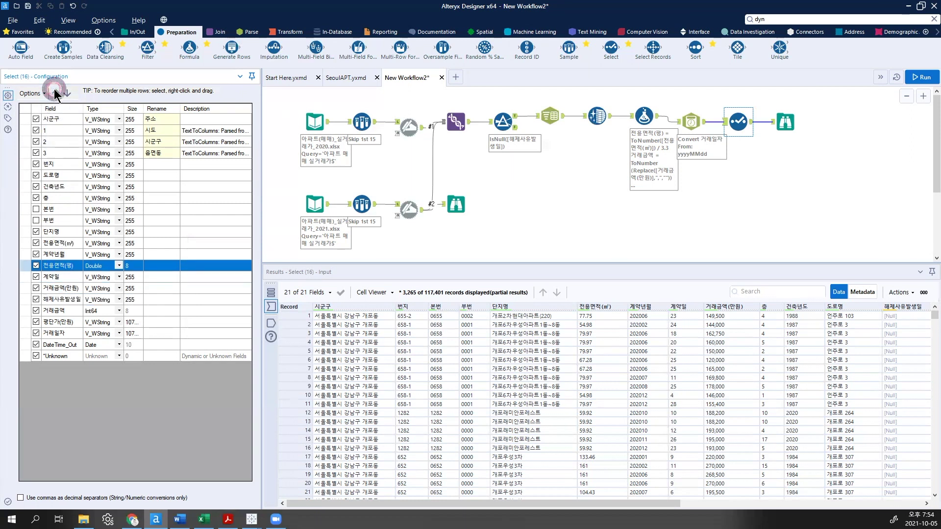
pyautogui.click(55, 93)
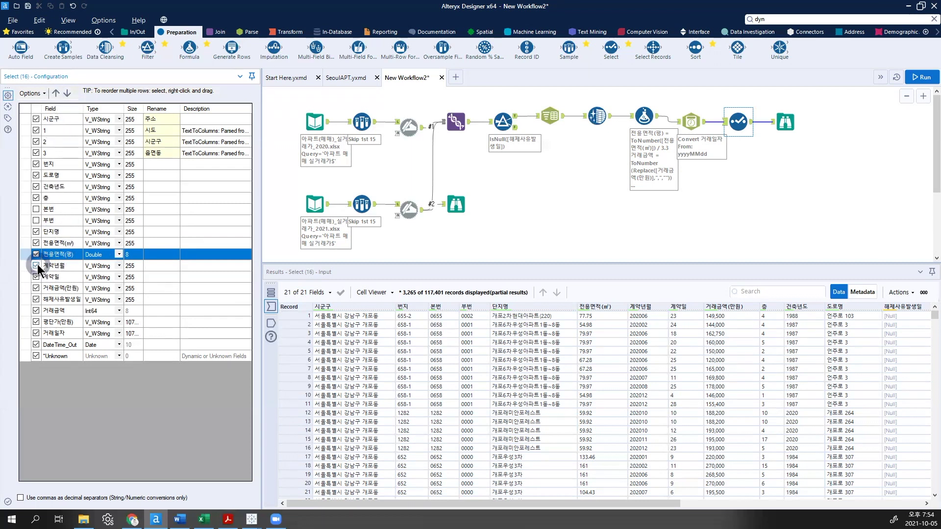
# Step: Check the contract date columns in the data and exclude the 계약년월 and 계약일 fields from the output
pyautogui.click(647, 323)
pyautogui.click(682, 326)
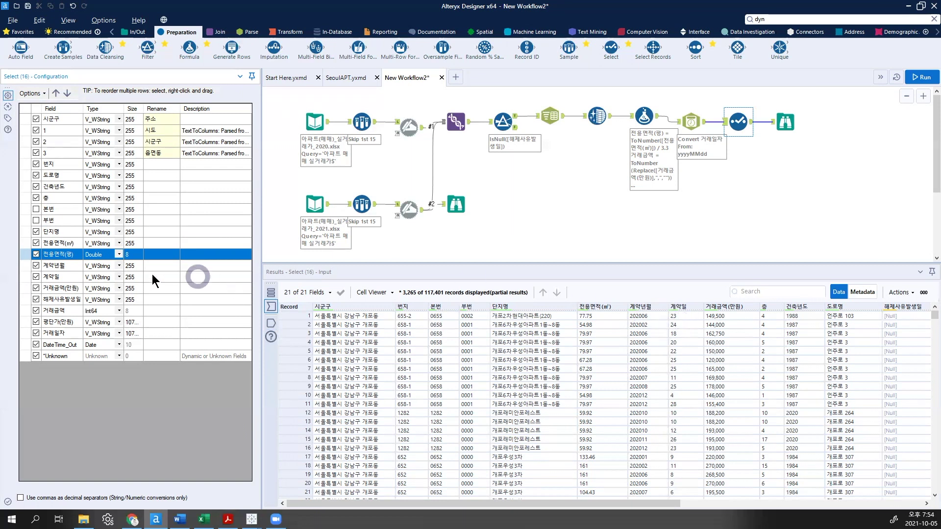
pyautogui.click(35, 266)
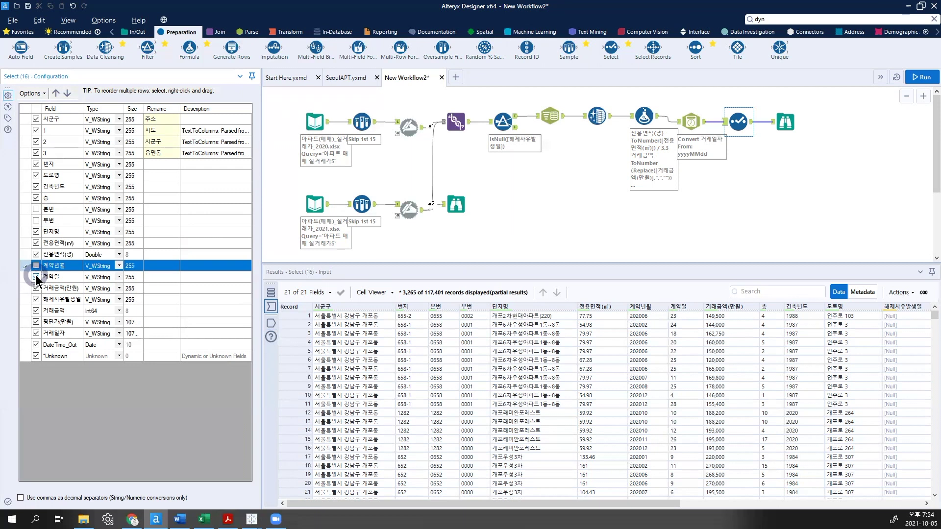
pyautogui.click(35, 276)
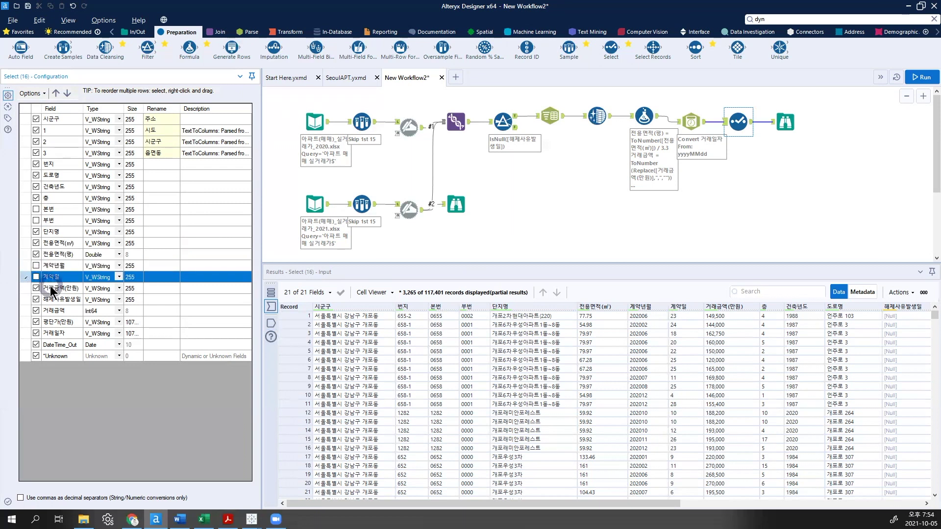
pyautogui.click(50, 287)
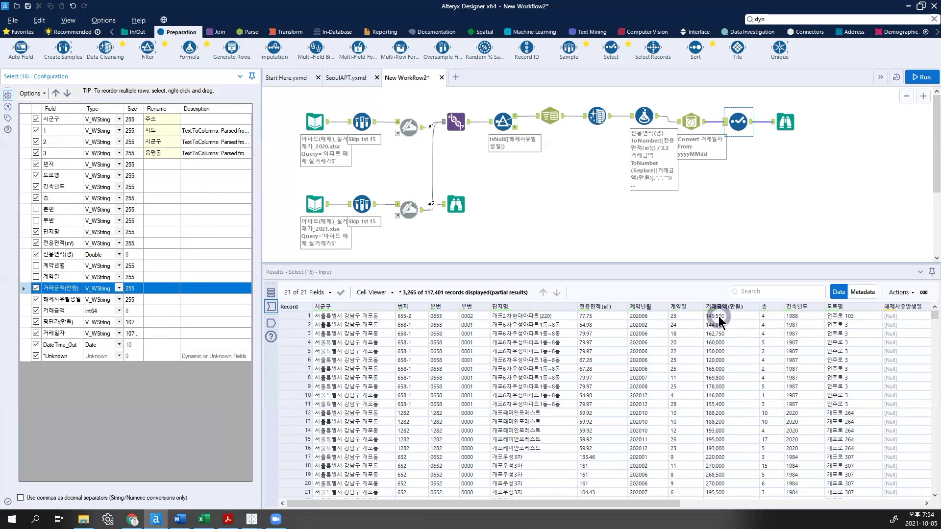
# Step: Exclude the original 거래금액(만원) and 해제사유발생일 fields in the Select tool and rename the 거래금액 field as 거래금액(만원)
pyautogui.click(35, 288)
pyautogui.click(37, 298)
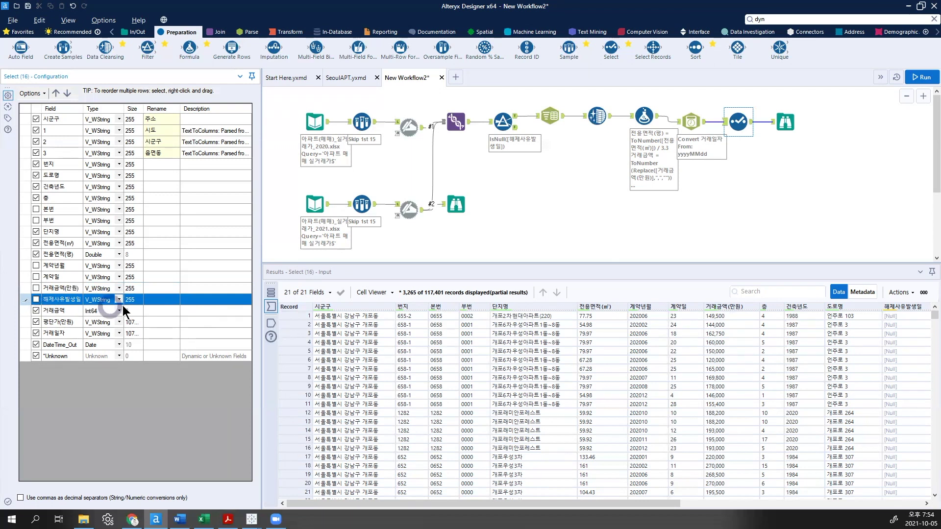
pyautogui.click(155, 308)
pyautogui.write('거래금액(만원)')
pyautogui.press('Return')
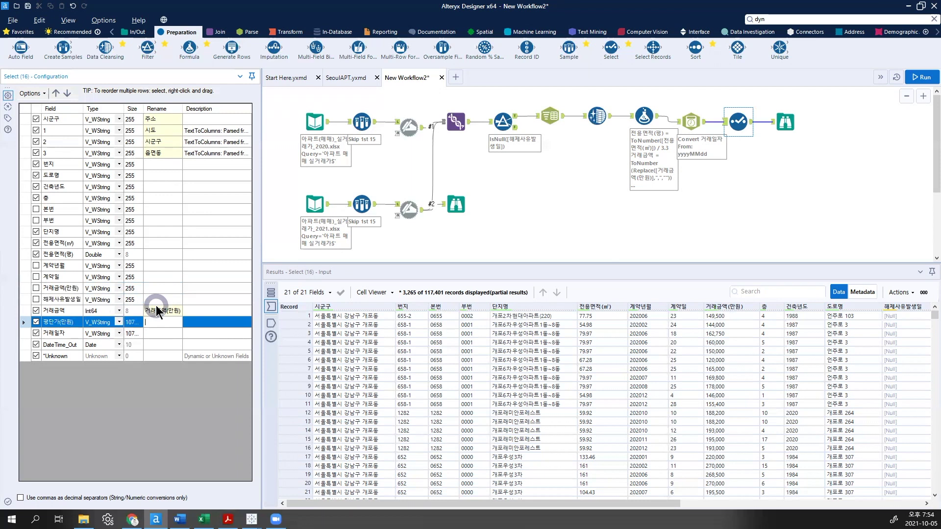
# Step: Change the data type of the 전용면적(㎡) field to Double
pyautogui.click(119, 241)
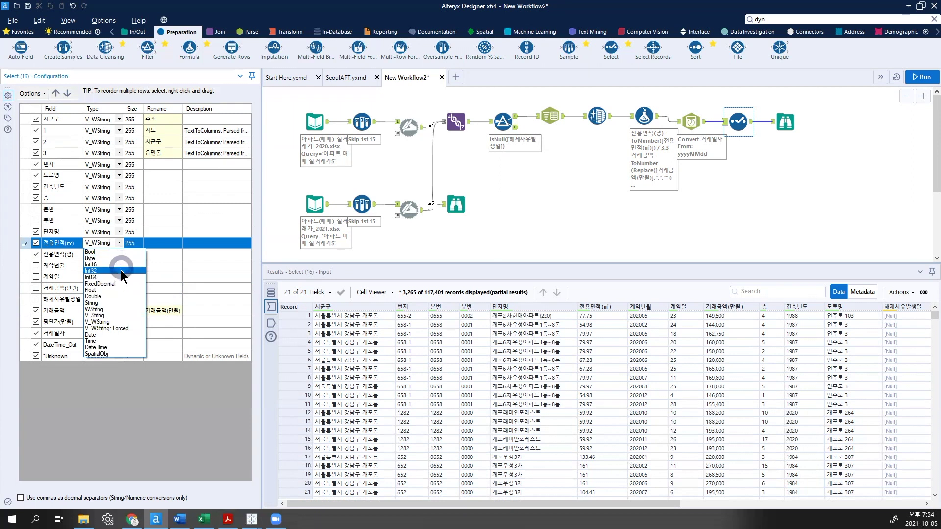
pyautogui.click(122, 297)
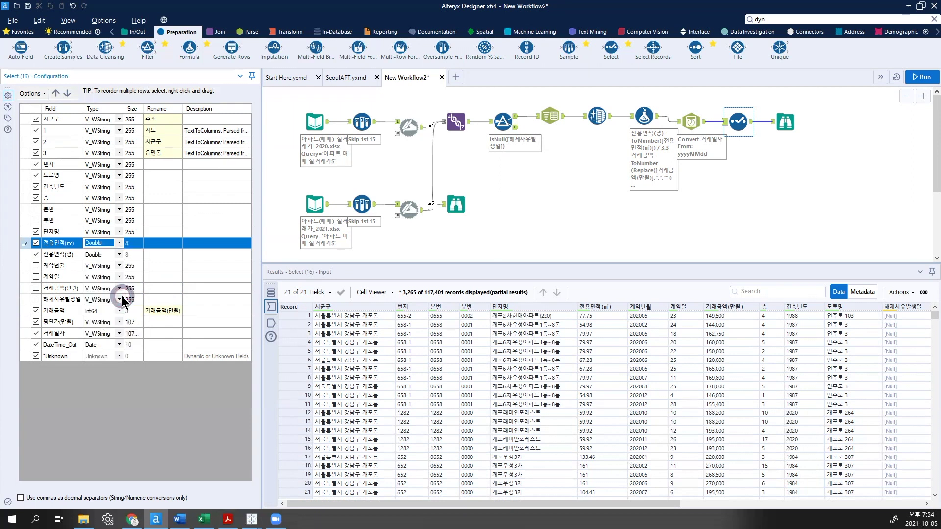
# Step: Check the 평단가(만원) values in the results and set that column's data type to Double in the Formula tool
pyautogui.click(65, 321)
pyautogui.click(65, 322)
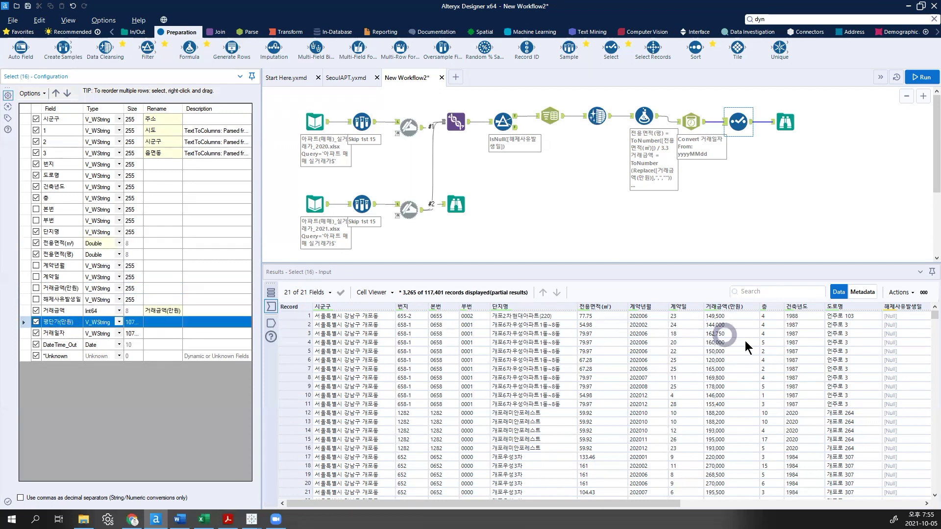
pyautogui.click(660, 505)
pyautogui.moveTo(660, 505); pyautogui.dragTo(910, 517)
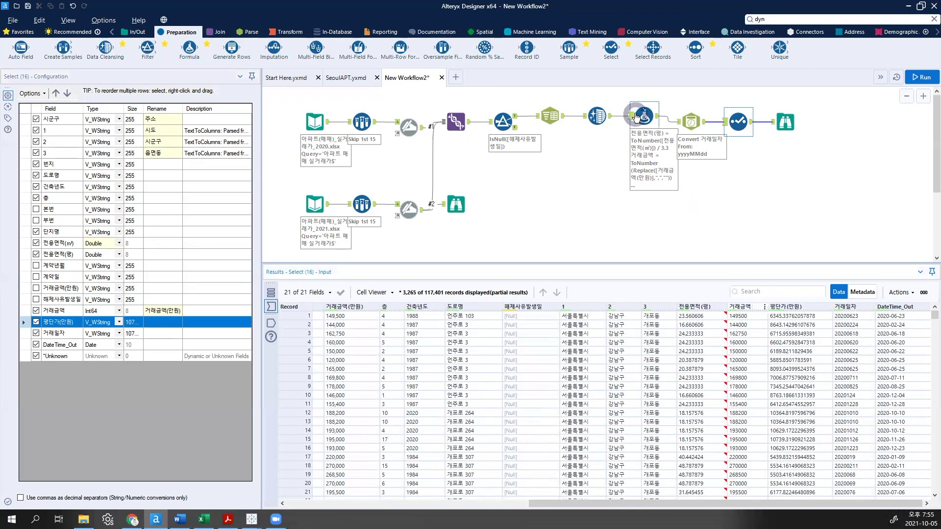
pyautogui.click(638, 109)
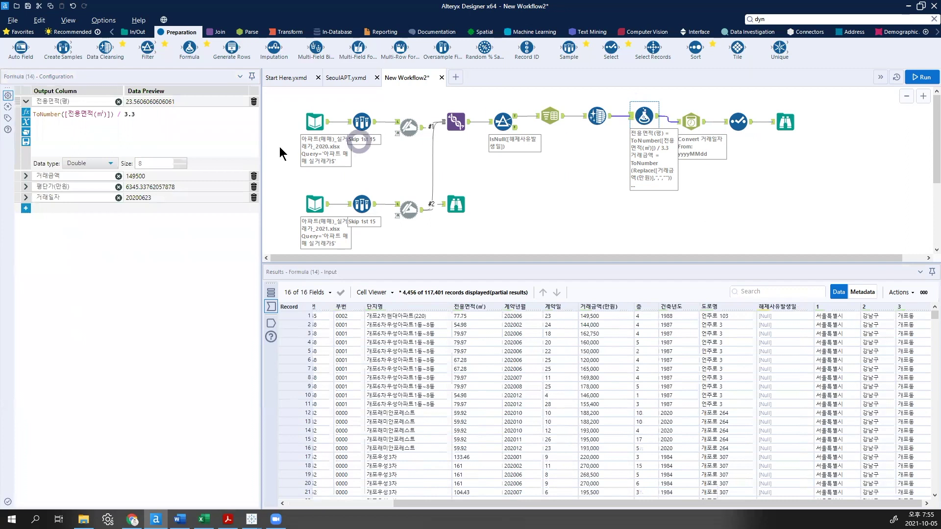
pyautogui.click(24, 187)
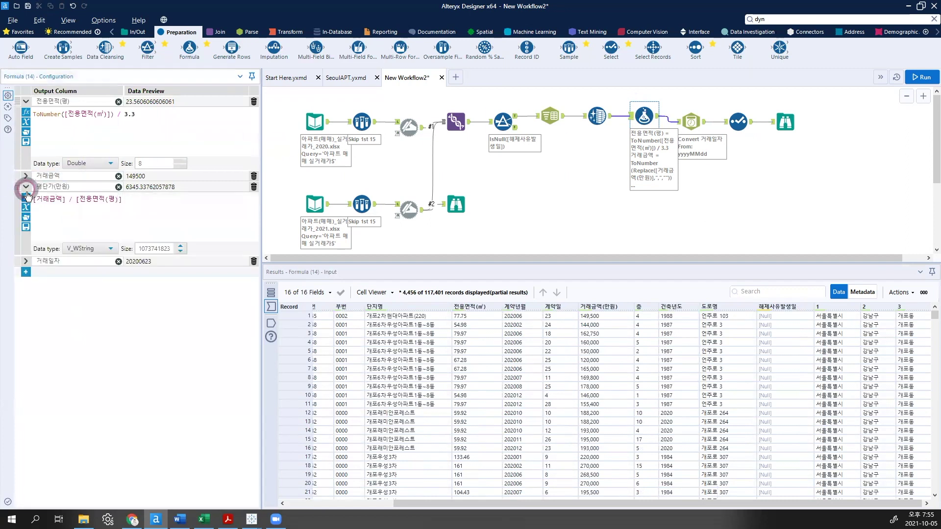
pyautogui.click(26, 262)
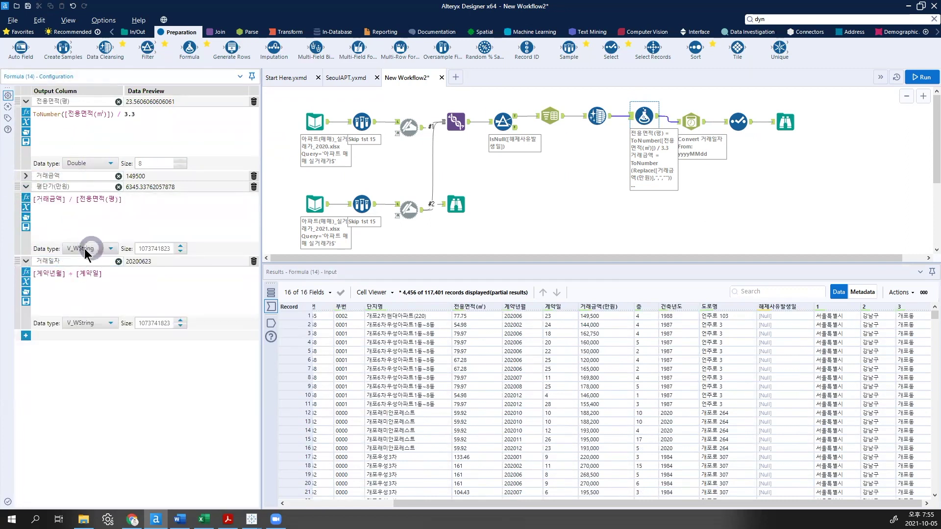
pyautogui.click(26, 176)
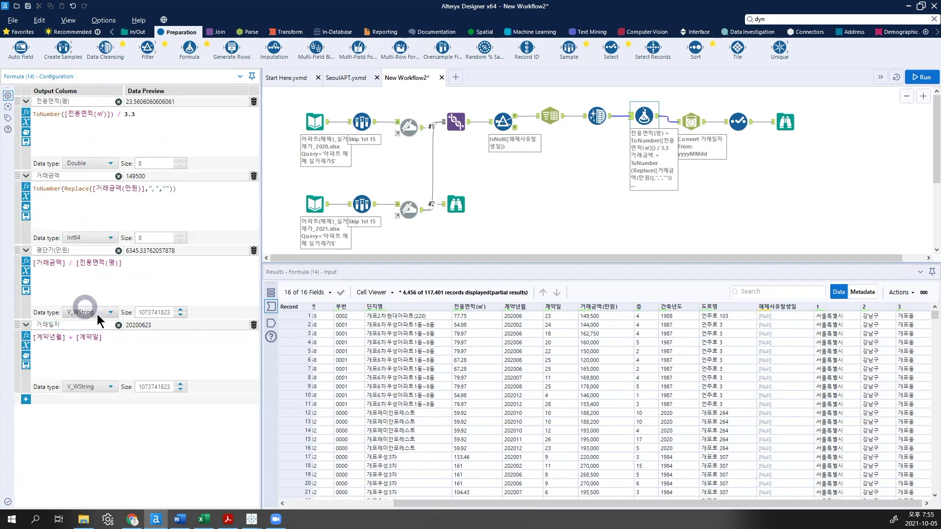
pyautogui.click(83, 313)
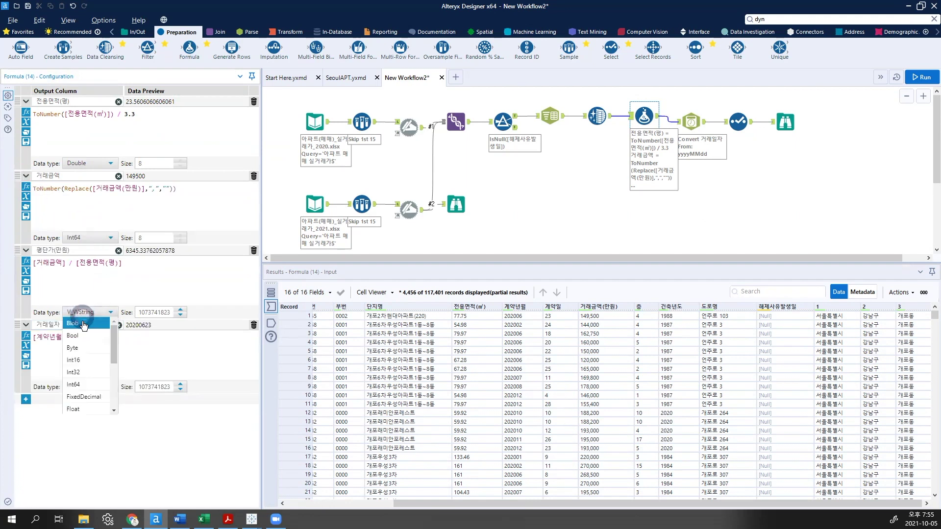
pyautogui.scroll(-3, 88, 353)
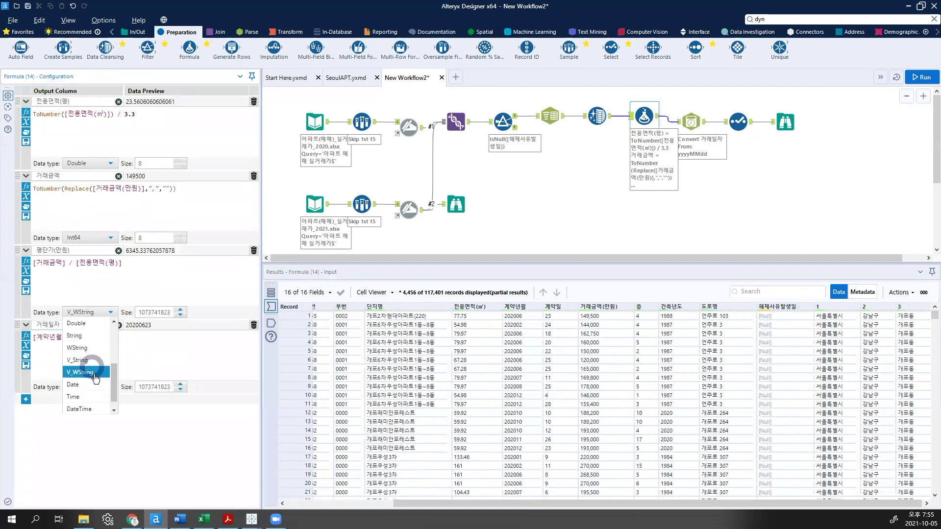
pyautogui.click(92, 324)
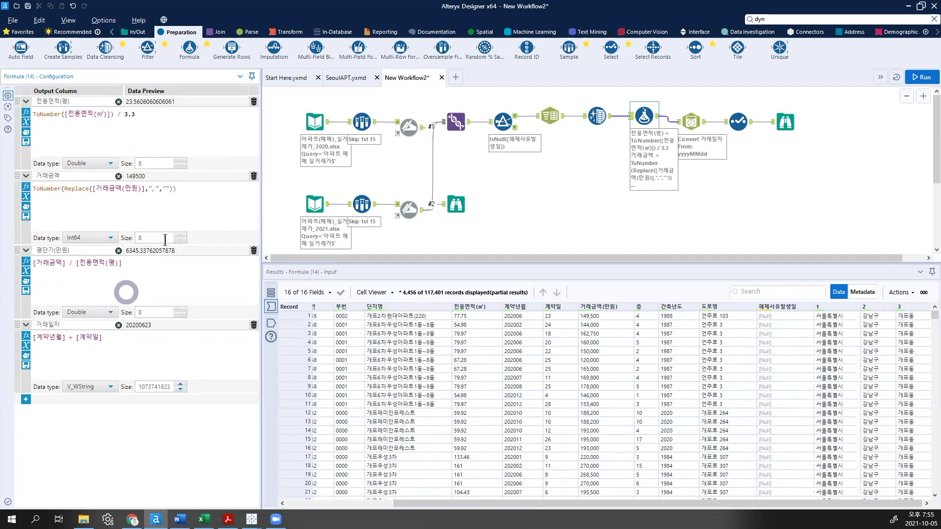
# Step: Exclude the 거래일자 field in the Select tool and move DateTime_Out up to be the first field
pyautogui.click(739, 122)
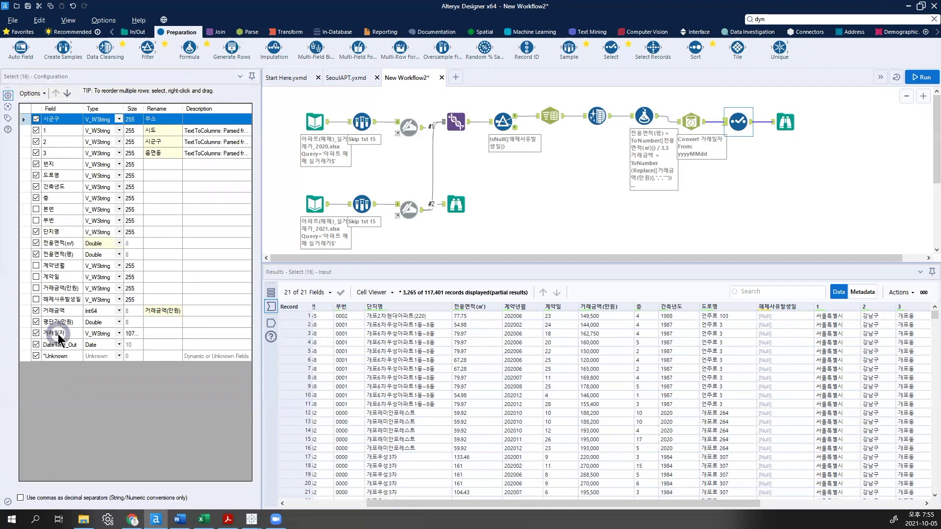
pyautogui.click(37, 333)
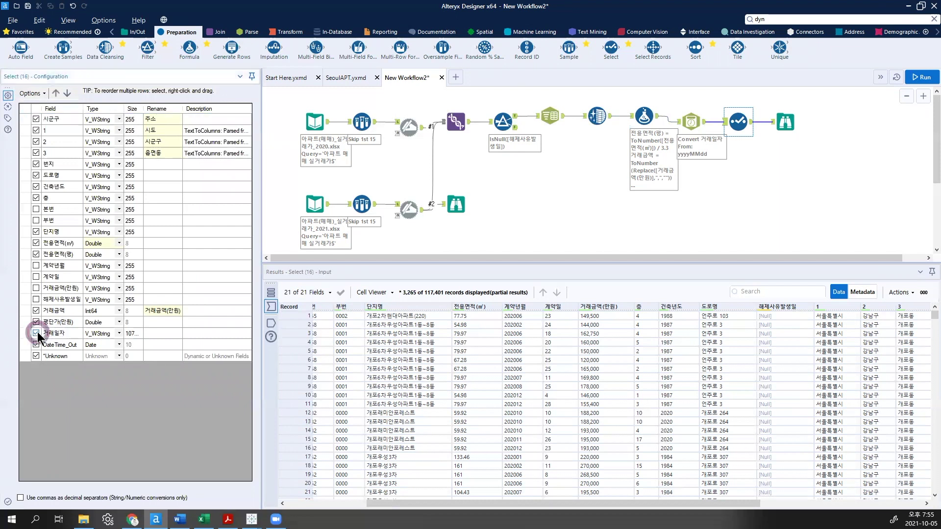
pyautogui.click(61, 346)
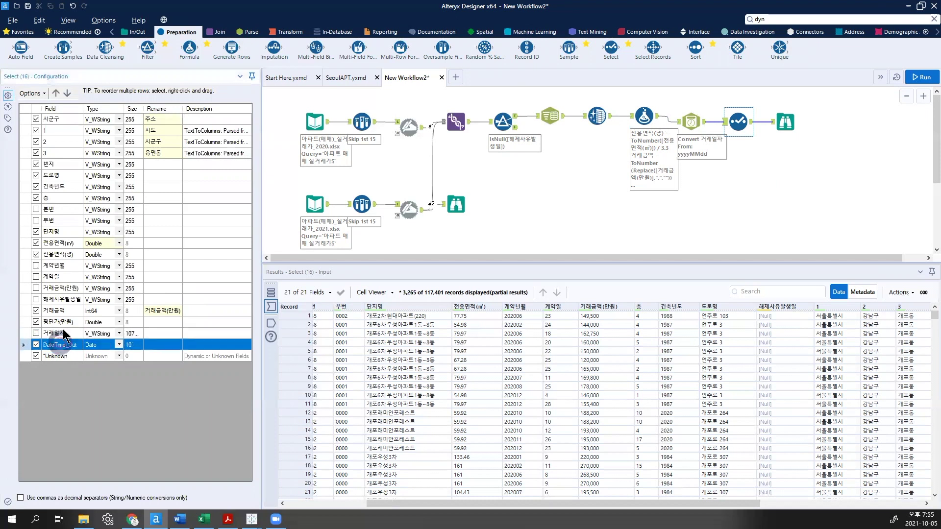
pyautogui.click(55, 94)
pyautogui.click(56, 93)
pyautogui.click(55, 93)
pyautogui.click(56, 93)
pyautogui.click(56, 93)
pyautogui.click(55, 93)
pyautogui.click(56, 93)
pyautogui.click(56, 93)
pyautogui.click(56, 93)
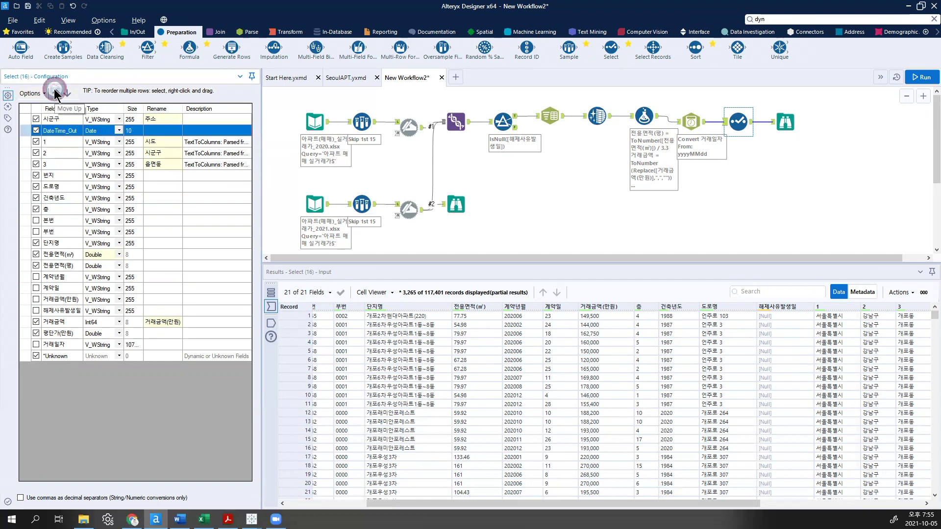
pyautogui.click(55, 93)
# Step: Rename the DateTime_Out field as 거래일자
pyautogui.click(176, 119)
pyautogui.write('거래일자')
pyautogui.press('Return')
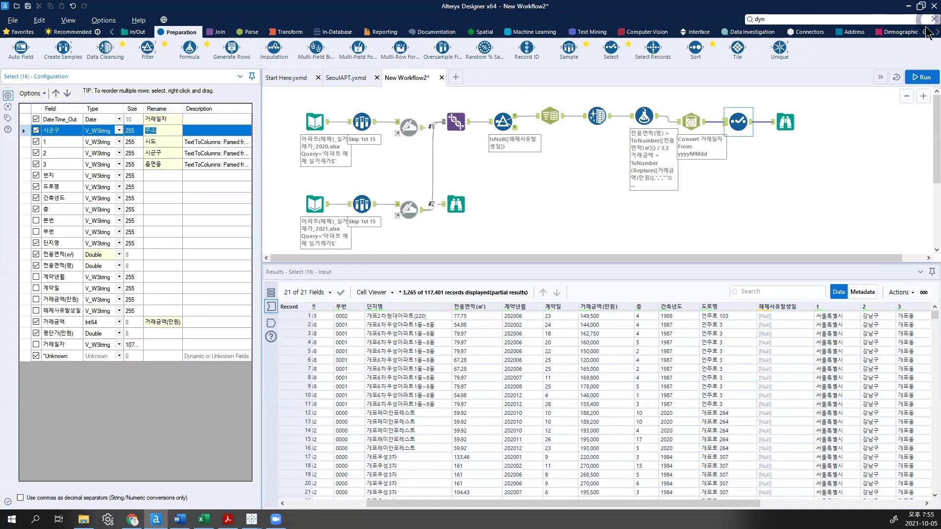
# Step: Run the workflow and review the output columns in the Browse tool after the Select tool
pyautogui.click(922, 77)
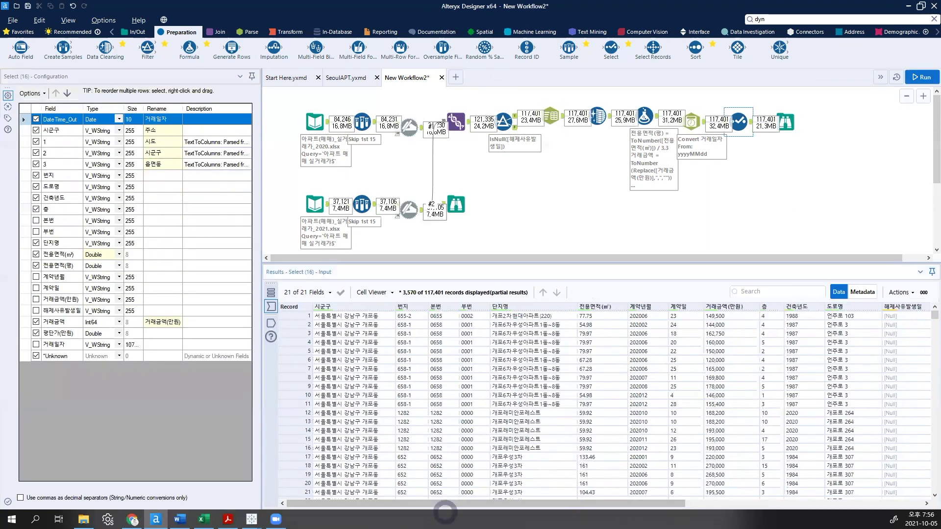
pyautogui.click(795, 115)
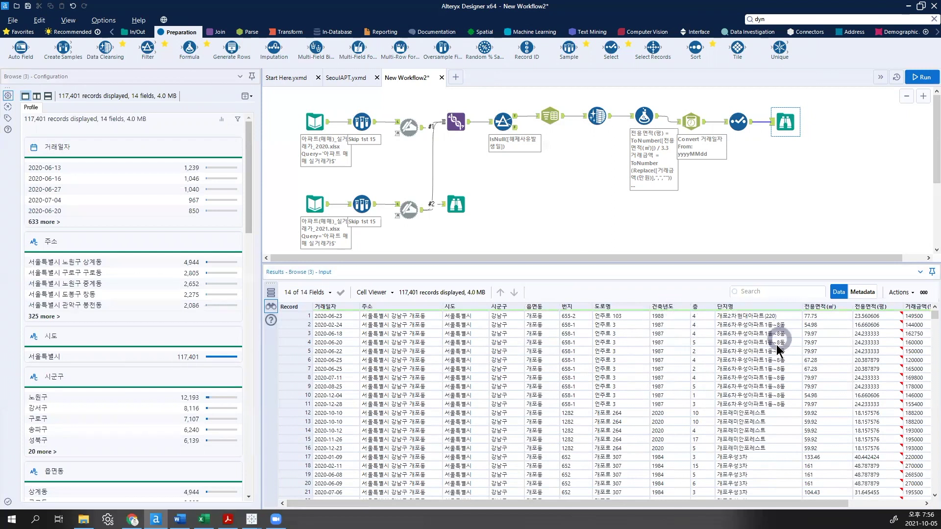
pyautogui.hscroll(3, 778, 352)
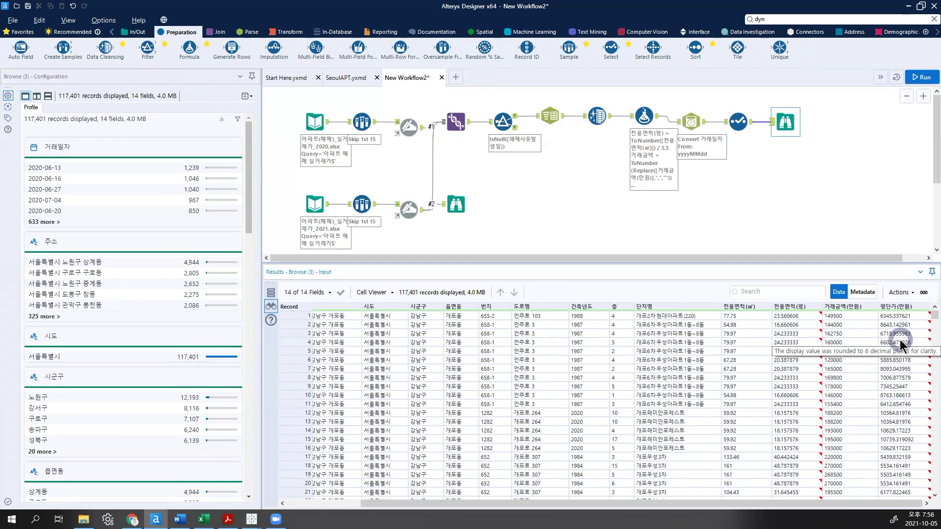
pyautogui.click(345, 77)
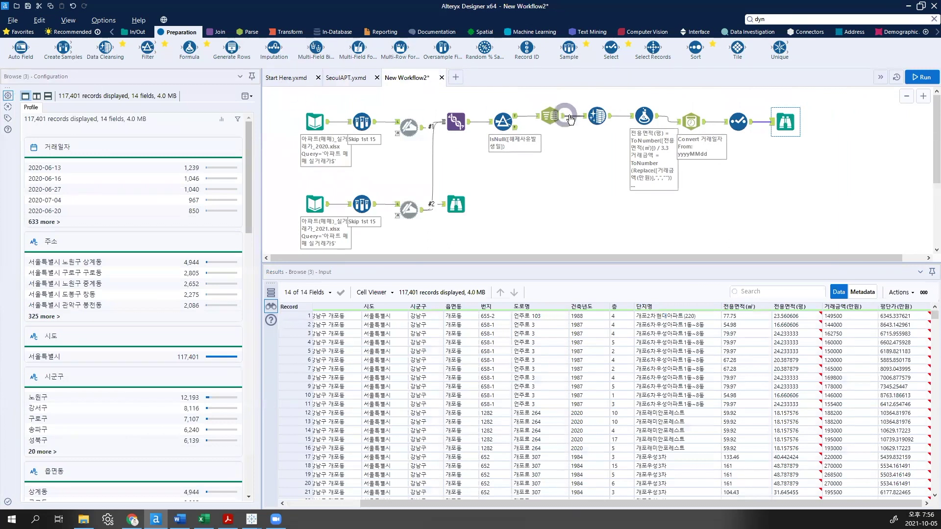
# Step: Insert a Record ID tool between the Select tool and the final Browse tool
pyautogui.click(179, 36)
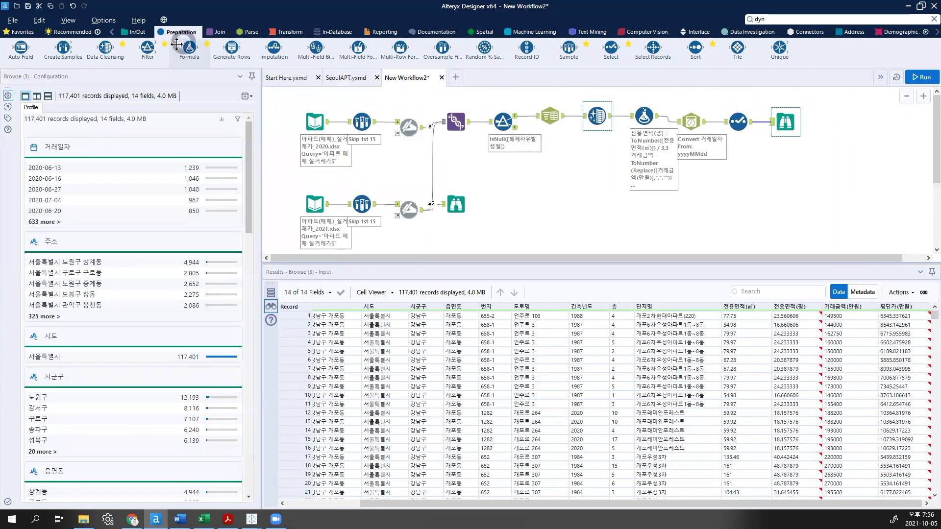
pyautogui.moveTo(527, 51); pyautogui.dragTo(527, 53)
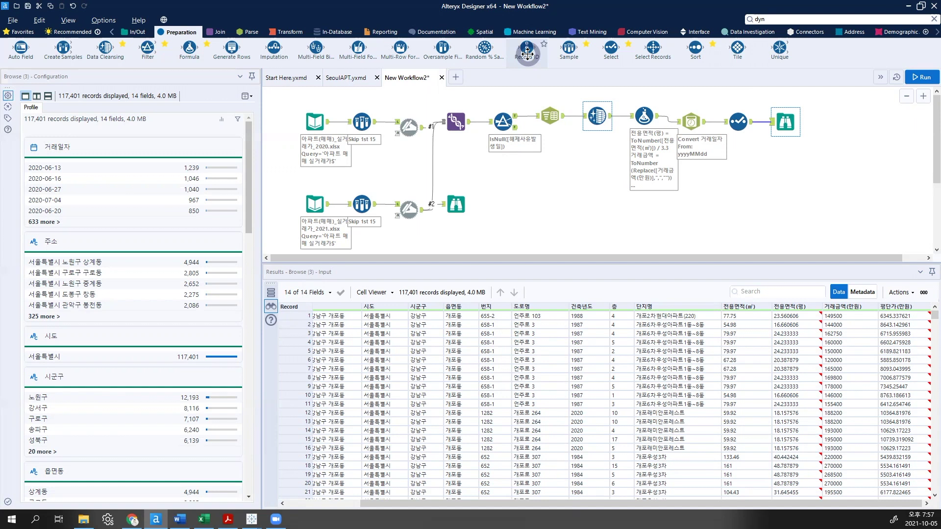
pyautogui.moveTo(527, 52); pyautogui.dragTo(667, 144)
pyautogui.moveTo(782, 129); pyautogui.dragTo(783, 127)
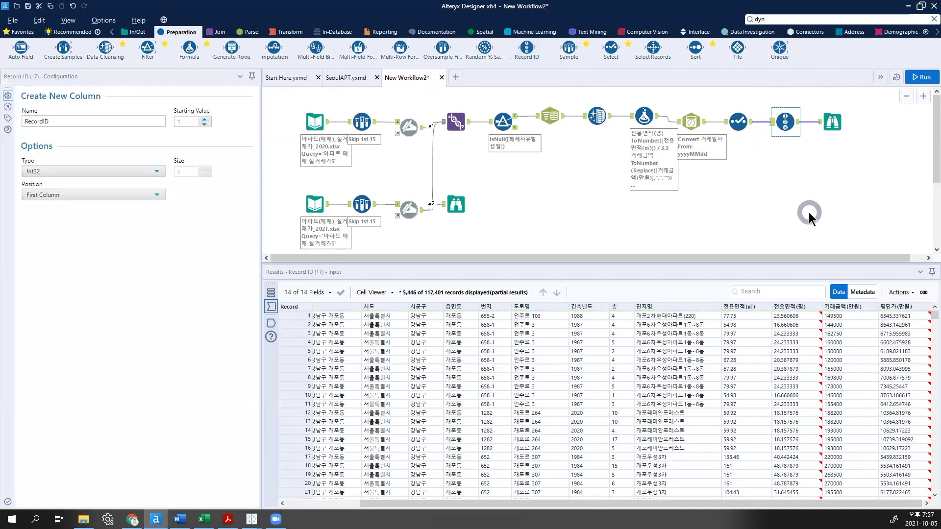
# Step: Name the Record ID column 거래번호 and run the workflow
pyautogui.doubleClick(100, 119)
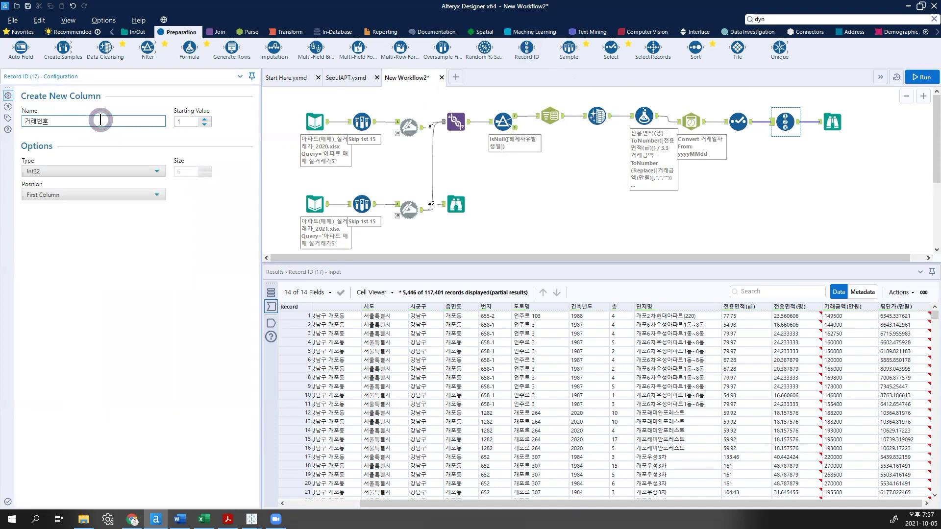
pyautogui.write('거래번호')
pyautogui.click(721, 187)
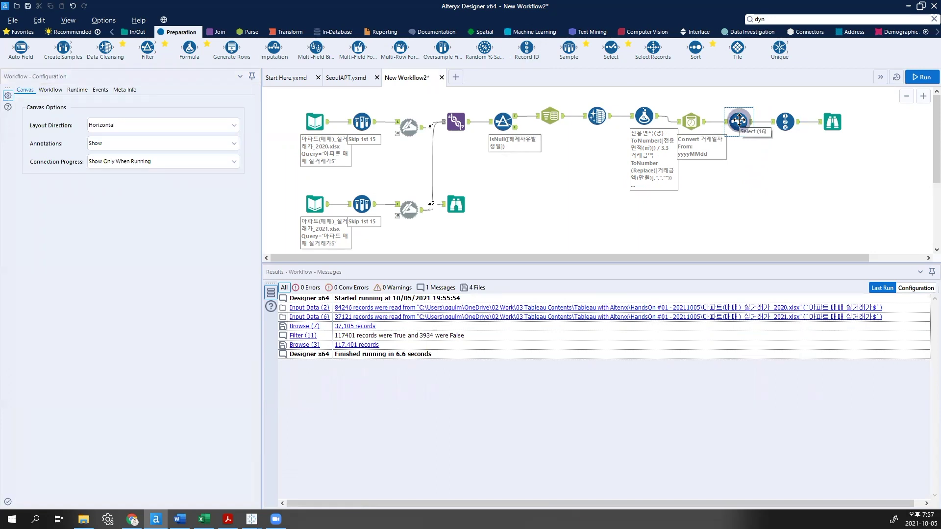
pyautogui.click(922, 78)
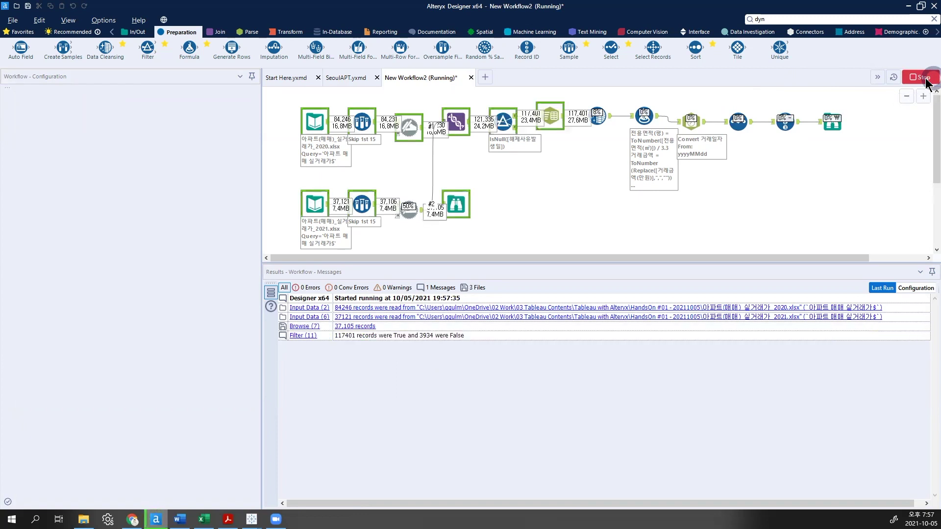
# Step: Add an Output Data tool below the final Browse tool and connect it to the Record ID tool's output
pyautogui.click(135, 32)
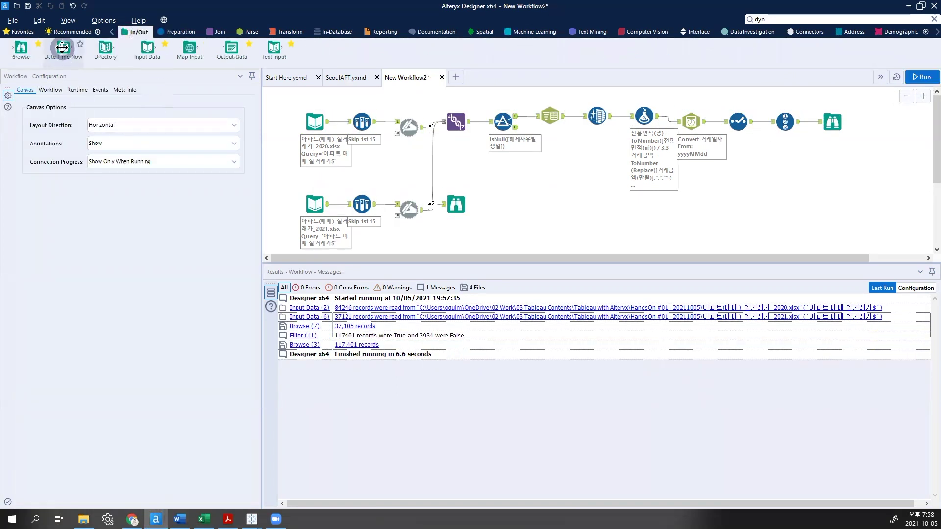
pyautogui.click(137, 33)
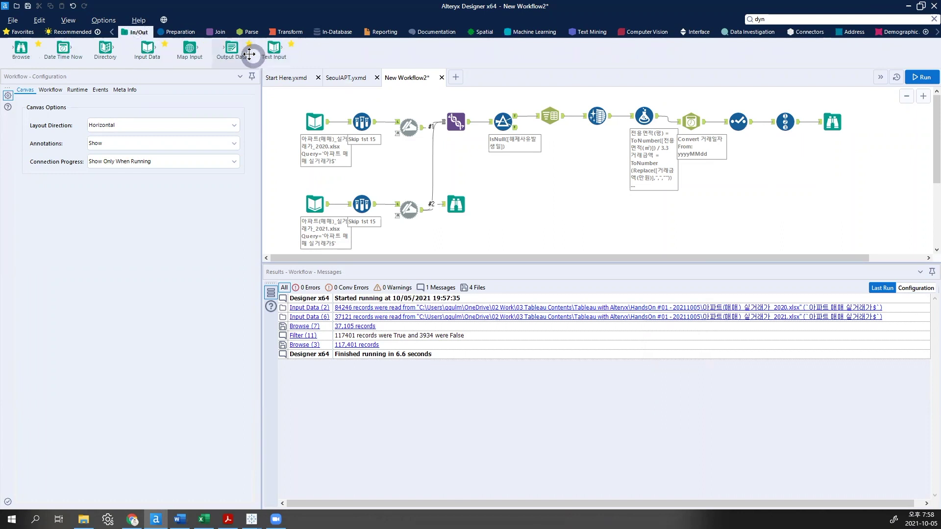
pyautogui.moveTo(232, 48); pyautogui.dragTo(843, 173)
pyautogui.moveTo(799, 121); pyautogui.dragTo(849, 179)
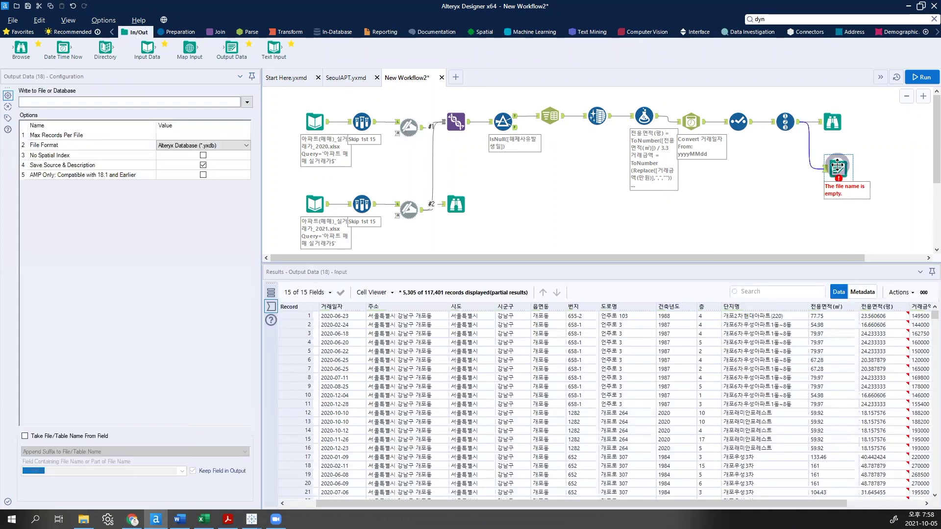
# Step: Start choosing an output file for the Output Data tool and browse to the HandsOn #01 - 20211005 folder within Tableau with Alteryx
pyautogui.click(246, 103)
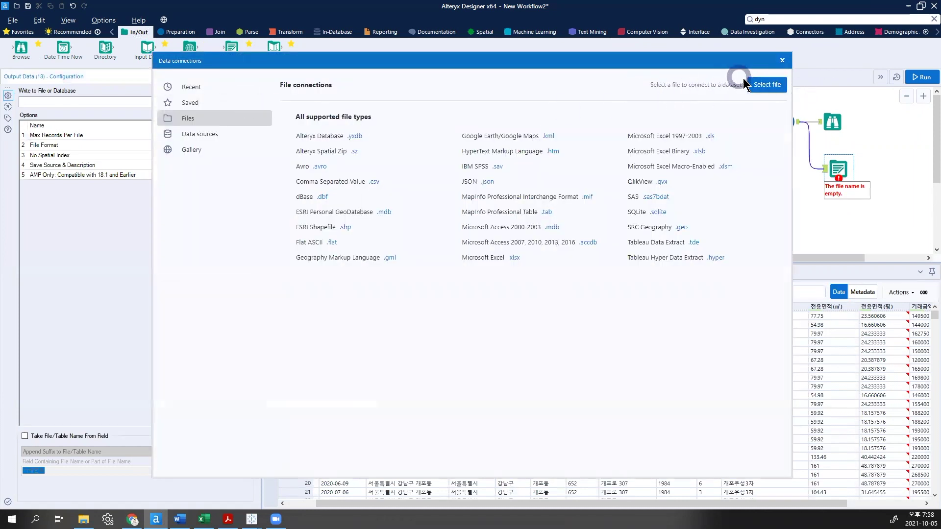
pyautogui.click(761, 87)
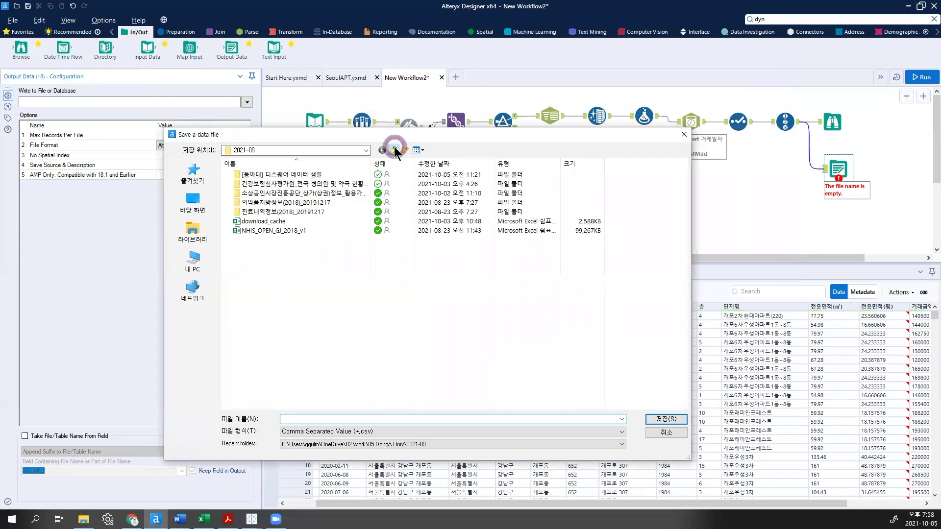
pyautogui.click(395, 150)
pyautogui.click(395, 149)
pyautogui.doubleClick(287, 192)
pyautogui.doubleClick(279, 331)
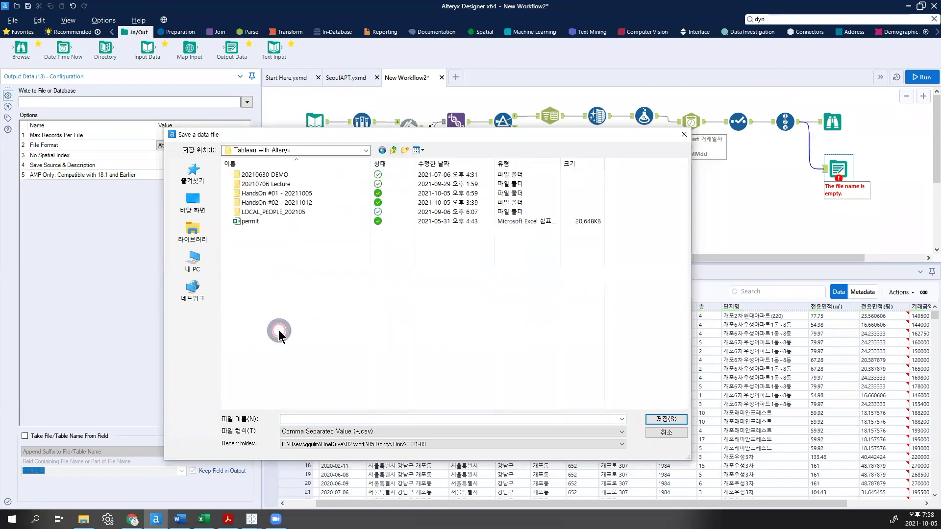
pyautogui.doubleClick(288, 194)
# Step: Set the output to a Microsoft Excel (*.xlsx) file named apt, writing to Sheet1
pyautogui.click(362, 419)
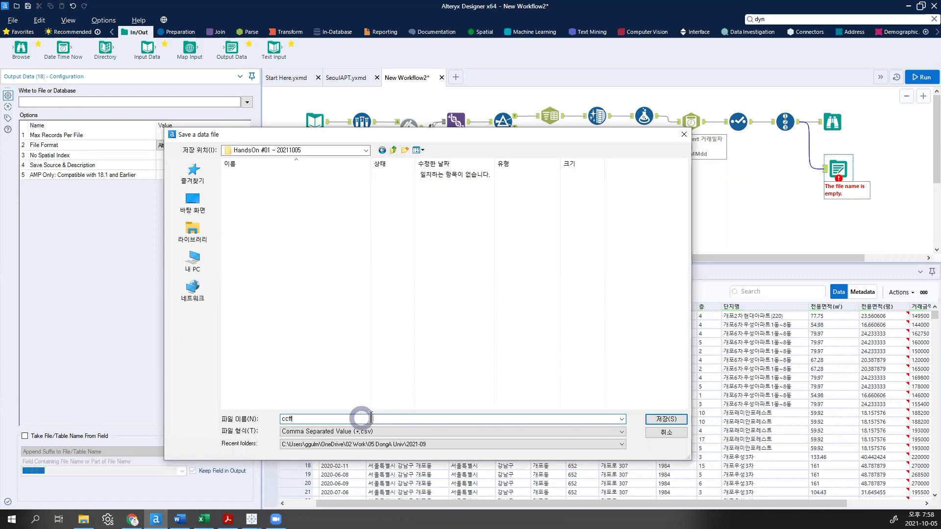
pyautogui.click(621, 431)
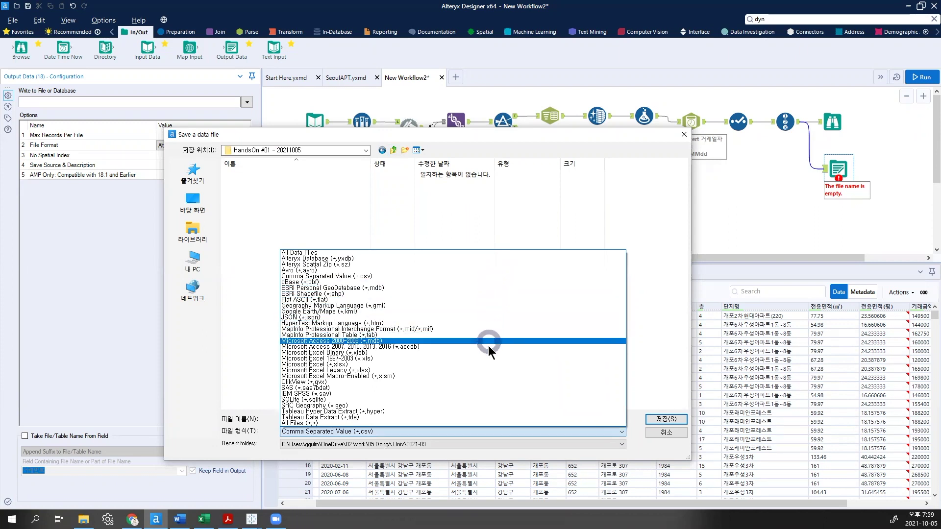
pyautogui.click(489, 367)
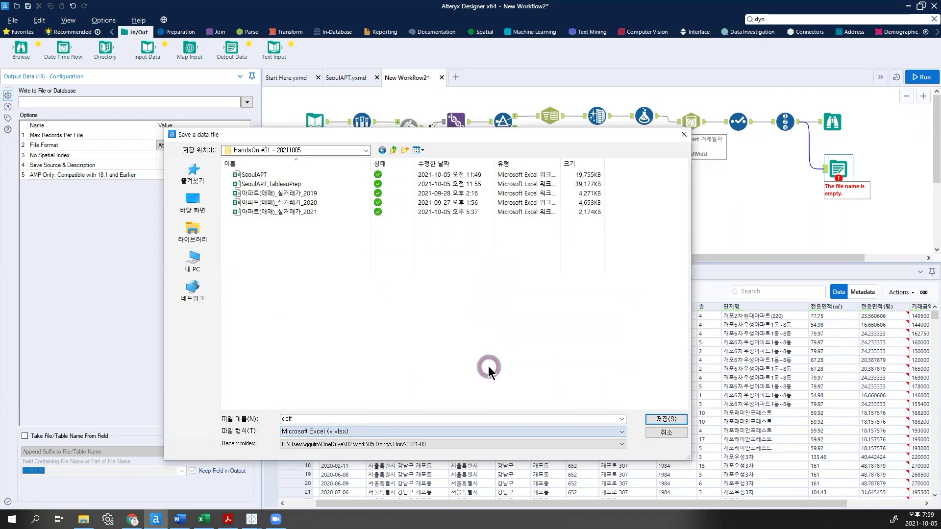
pyautogui.doubleClick(314, 420)
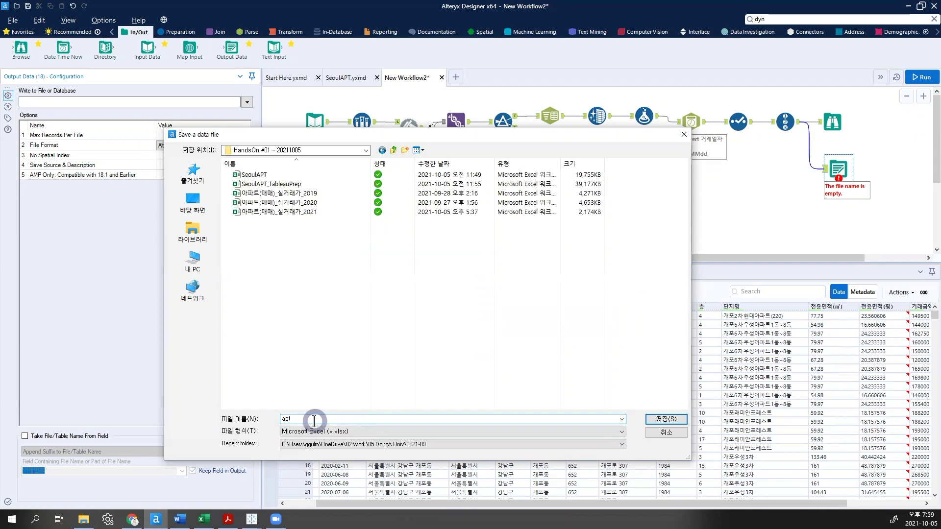
pyautogui.write('apt')
pyautogui.click(667, 419)
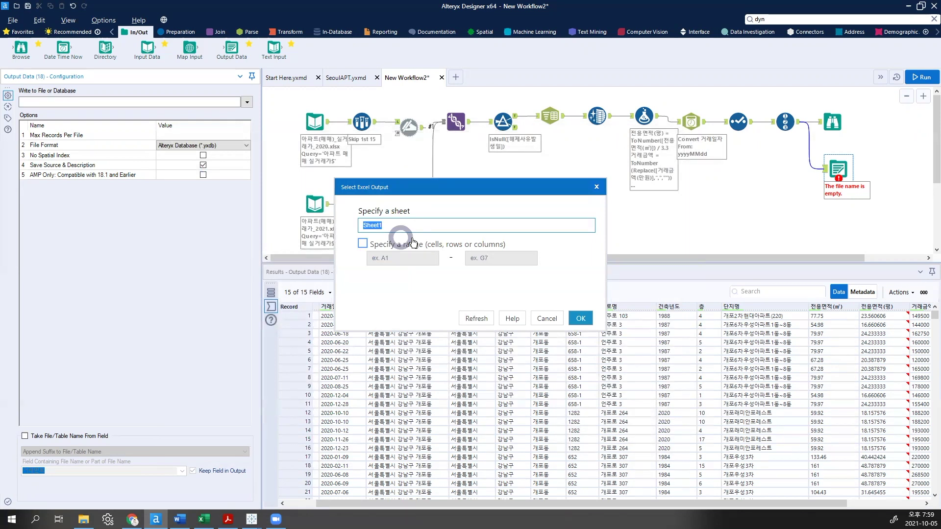
pyautogui.click(581, 318)
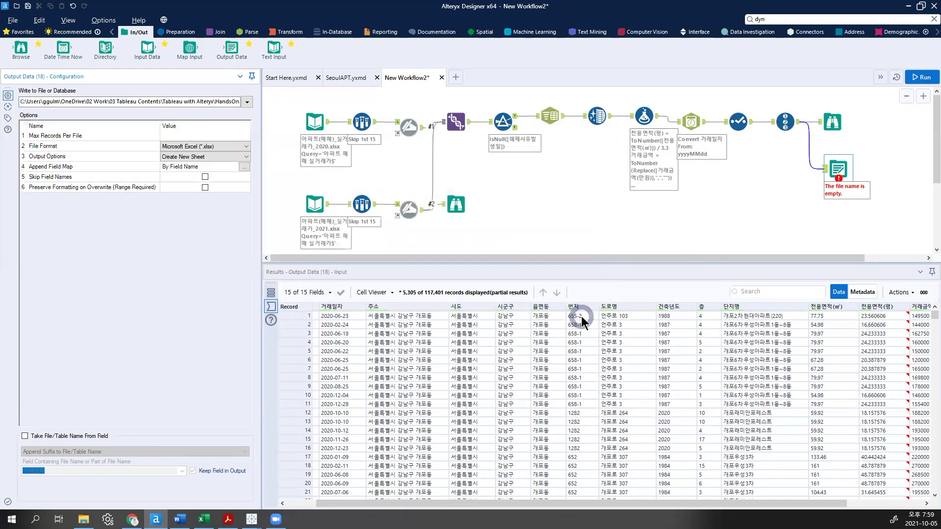
# Step: Run the workflow and check the written apt workbook in the HandsOn #01 - 20211005 folder in File Explorer
pyautogui.click(923, 78)
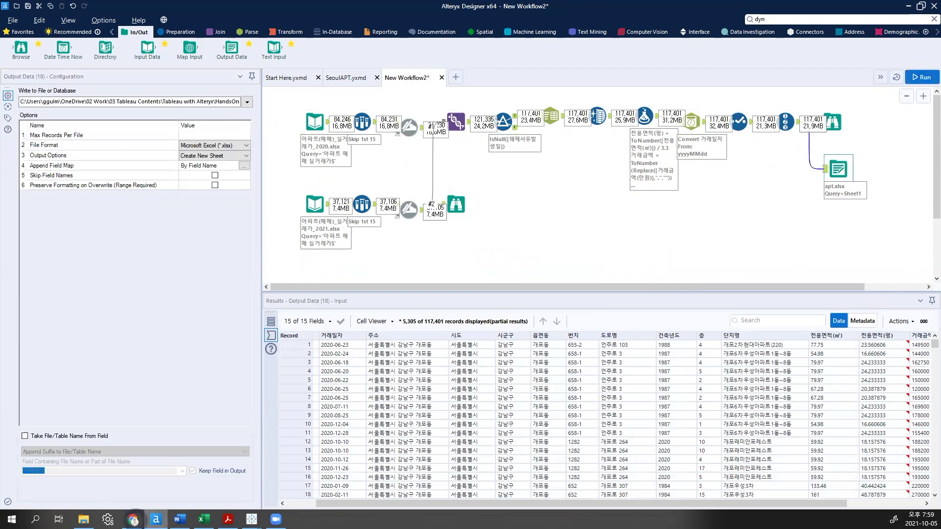
pyautogui.click(84, 520)
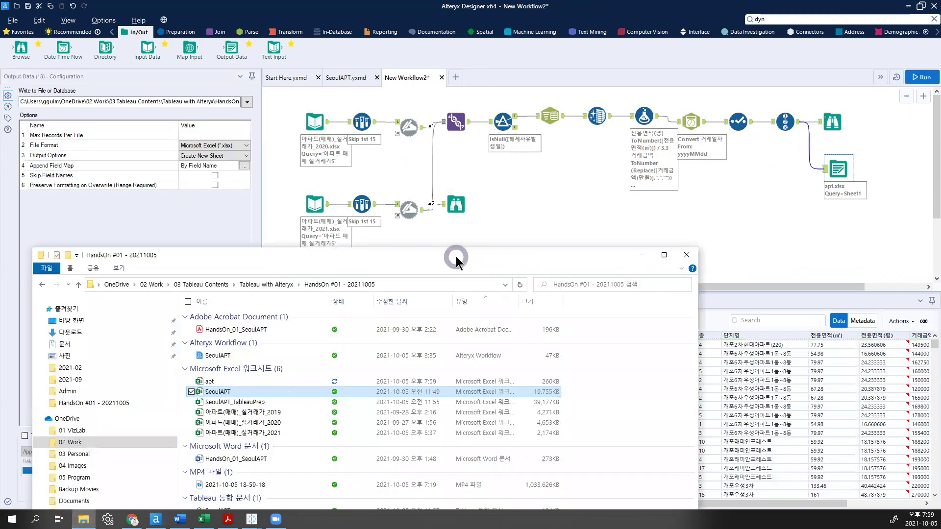
pyautogui.moveTo(456, 260); pyautogui.dragTo(466, 193)
pyautogui.click(231, 317)
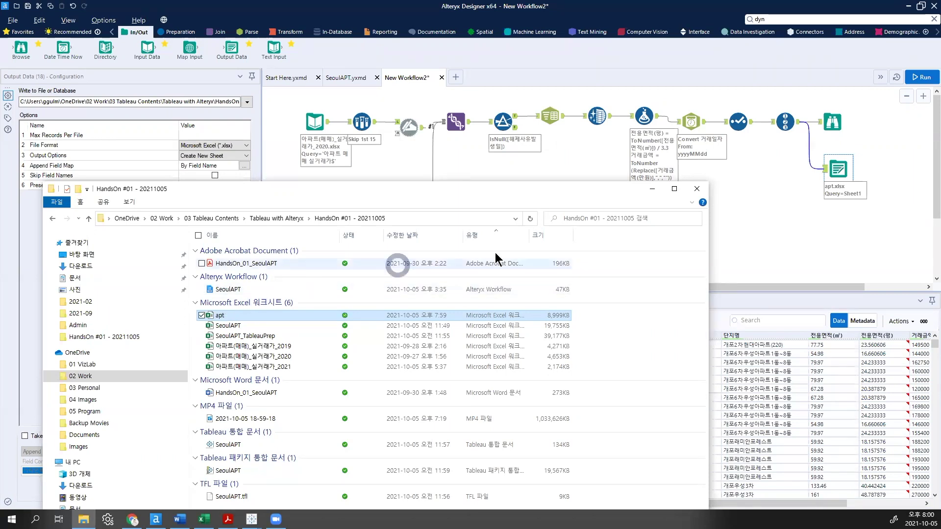
pyautogui.click(745, 212)
# Step: Add the 아파트(매매)_실거래가_2019 workbook's 아파트 매매 실거래가 sheet as an input and place it below the 2021 input
pyautogui.moveTo(610, 293); pyautogui.dragTo(614, 305)
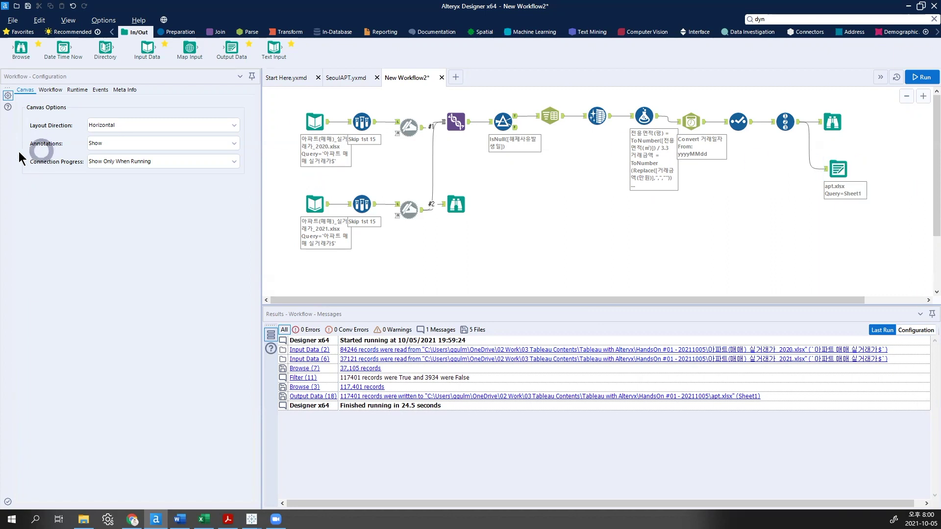
pyautogui.moveTo(550, 304); pyautogui.dragTo(552, 368)
pyautogui.click(83, 520)
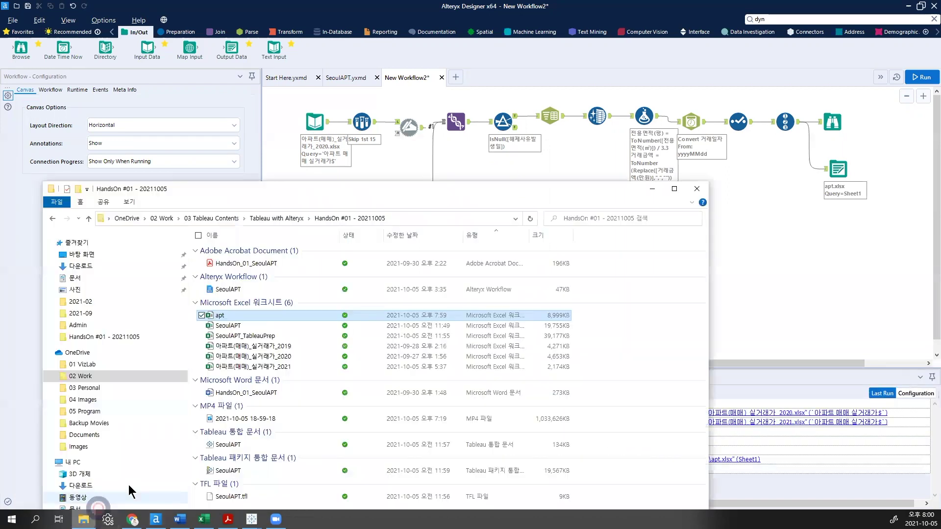
pyautogui.click(267, 346)
pyautogui.moveTo(267, 346); pyautogui.dragTo(778, 274)
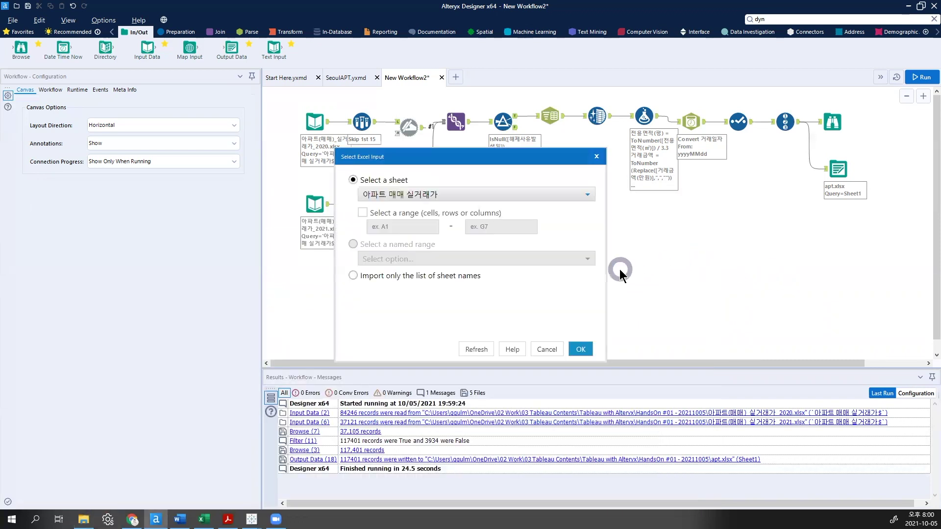
pyautogui.click(586, 347)
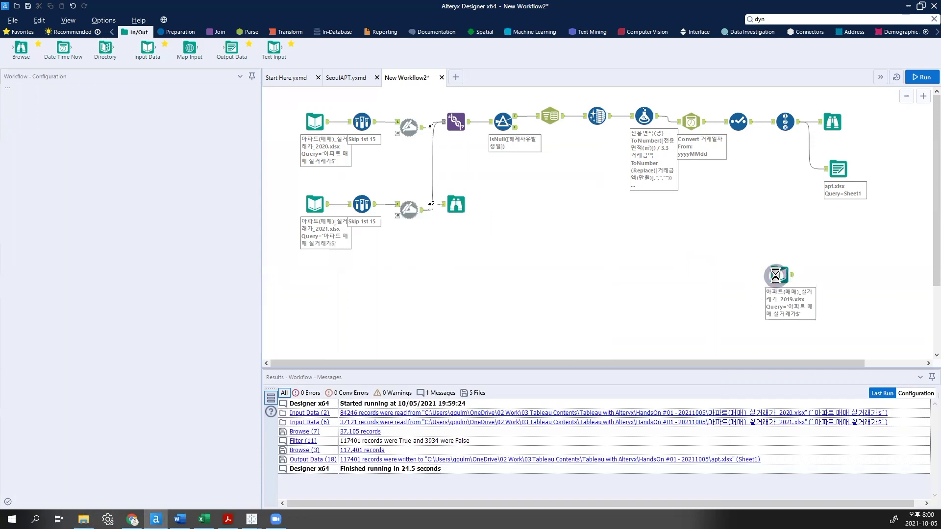
pyautogui.click(781, 275)
pyautogui.moveTo(781, 276); pyautogui.dragTo(312, 286)
# Step: Copy the 2021 branch's Skip 1st 15 and Dynamic Rename tools onto the 2019 input and connect that branch to the Union tool
pyautogui.moveTo(428, 248)
pyautogui.mouseDown()
pyautogui.moveTo(348, 202)
pyautogui.moveTo(418, 248)
pyautogui.mouseUp()
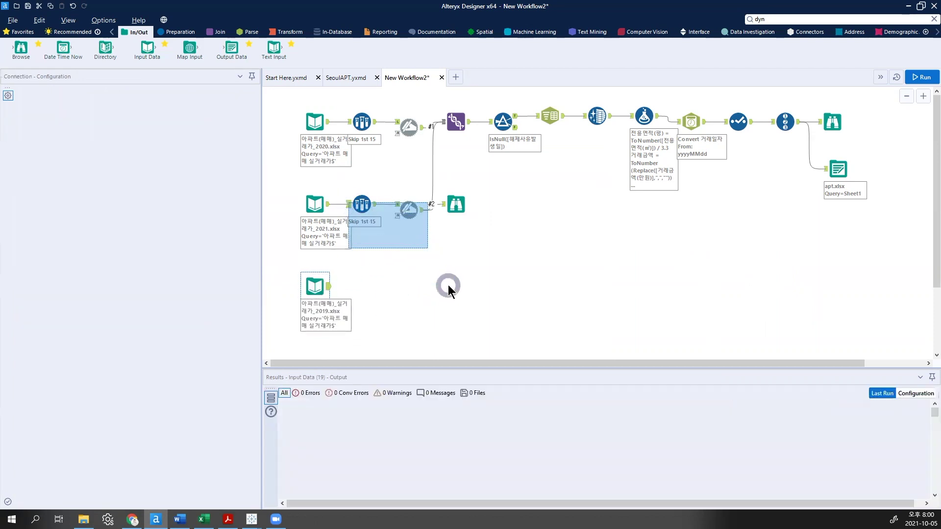
pyautogui.hotkey('ctrl', 'v')
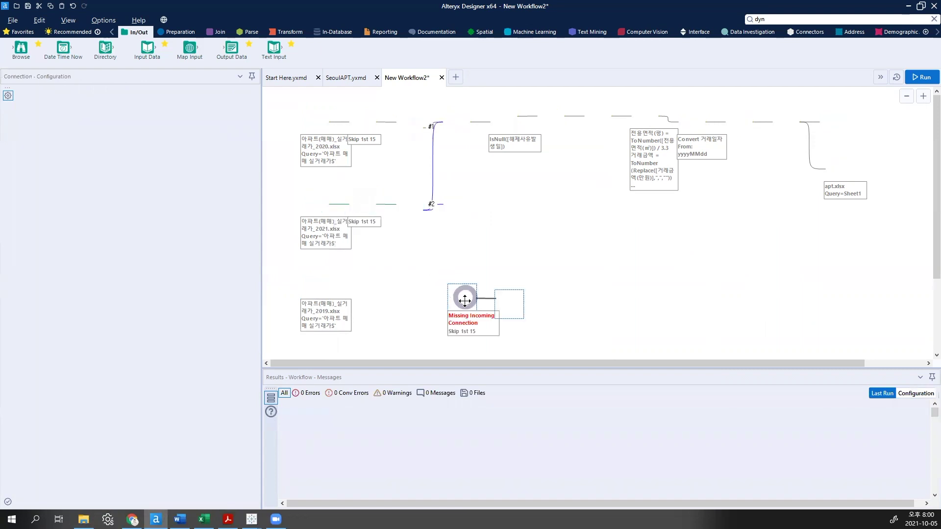
pyautogui.moveTo(464, 303); pyautogui.dragTo(354, 288)
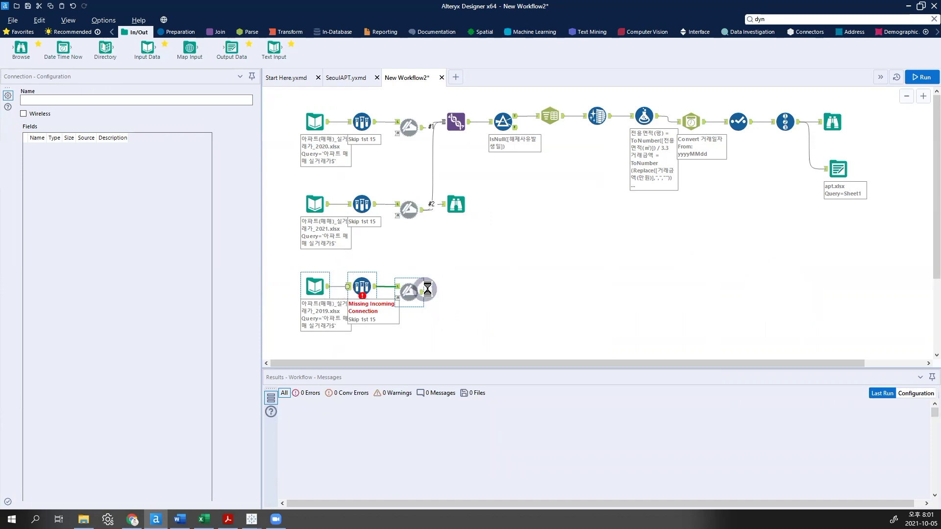
pyautogui.moveTo(420, 292); pyautogui.dragTo(443, 280)
pyautogui.click(477, 289)
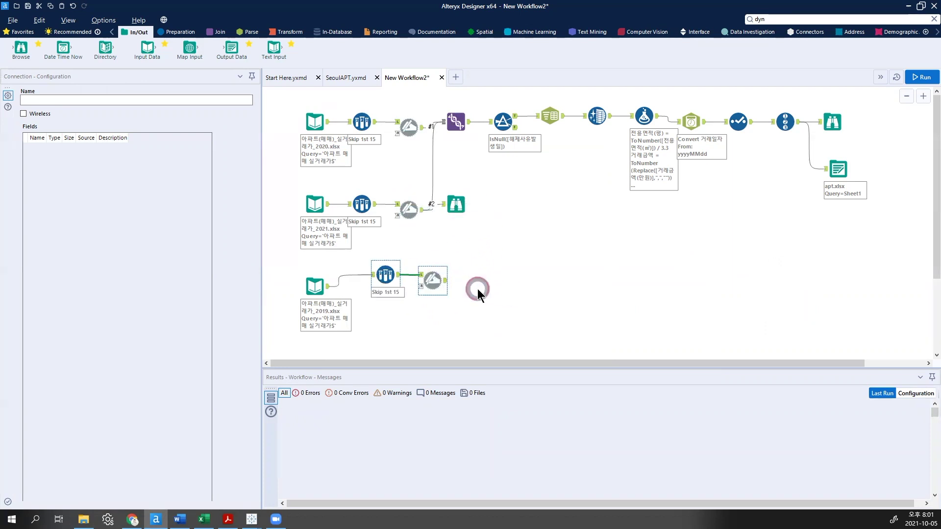
pyautogui.click(443, 281)
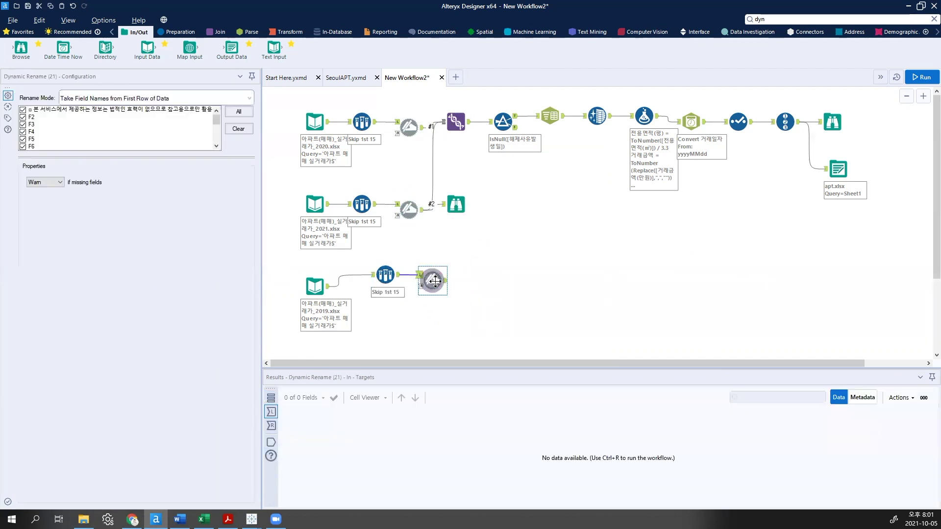
pyautogui.moveTo(445, 283); pyautogui.dragTo(443, 121)
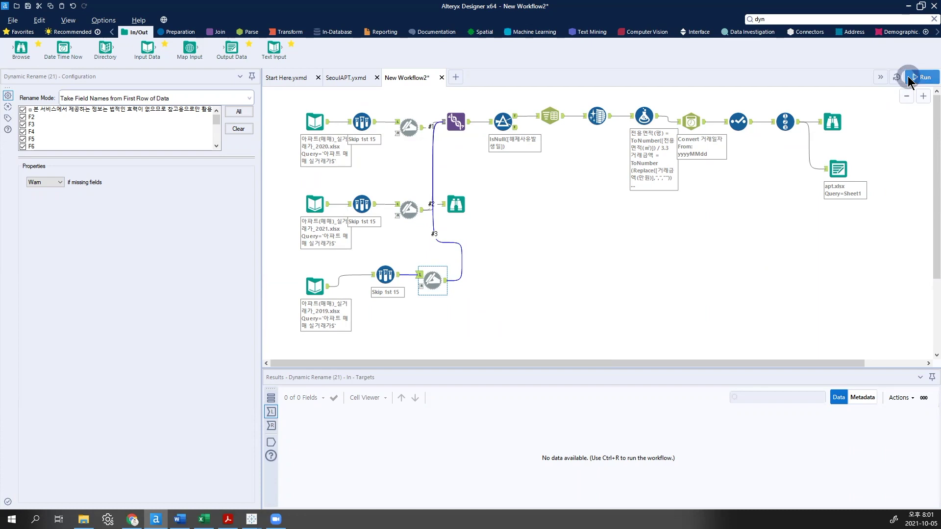
# Step: Try to run the workflow with the 2019 branch included, keeping the existing output settings
pyautogui.click(837, 171)
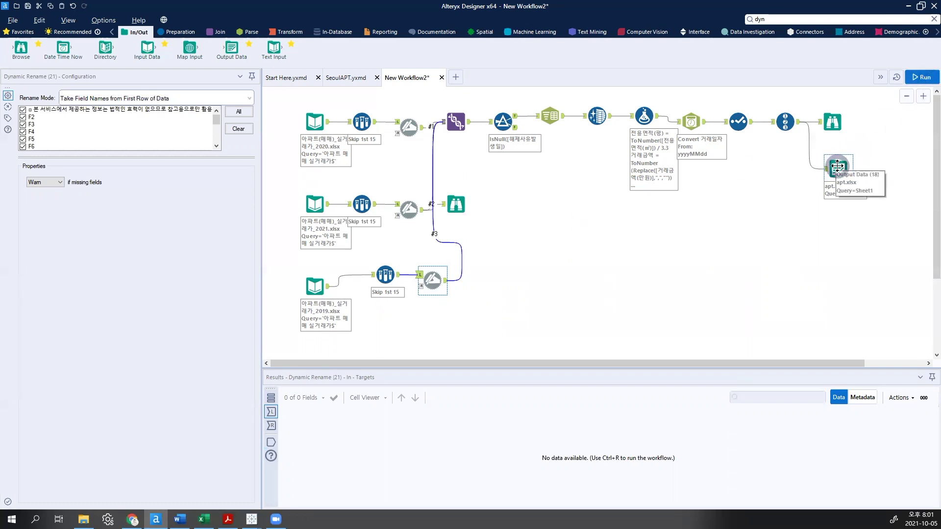
pyautogui.click(916, 77)
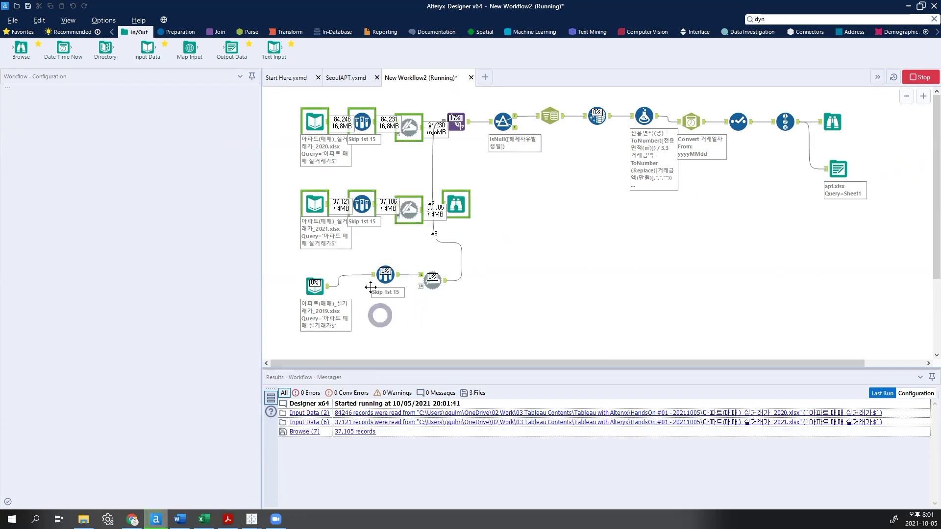
pyautogui.click(450, 116)
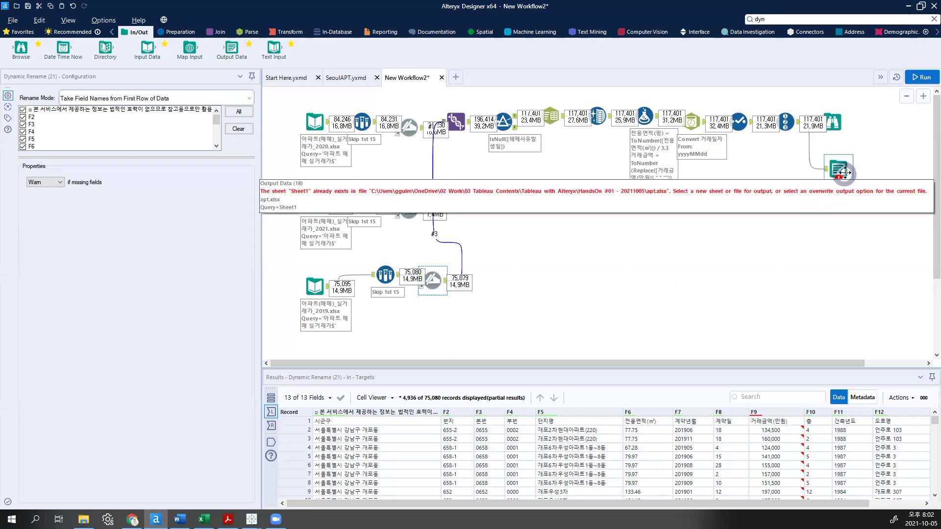
# Step: Set the Output Data tool's Output Options to Overwrite Sheet or Range and rerun the workflow
pyautogui.click(844, 172)
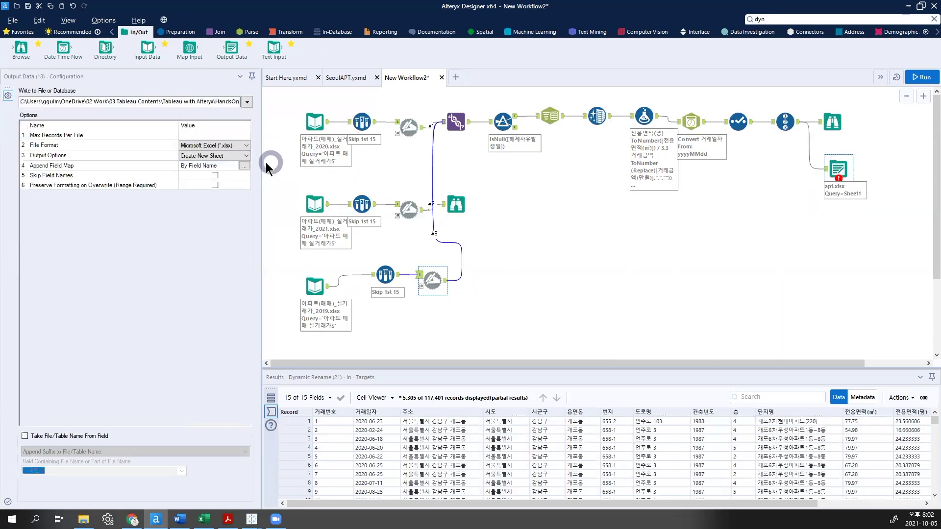
pyautogui.click(190, 156)
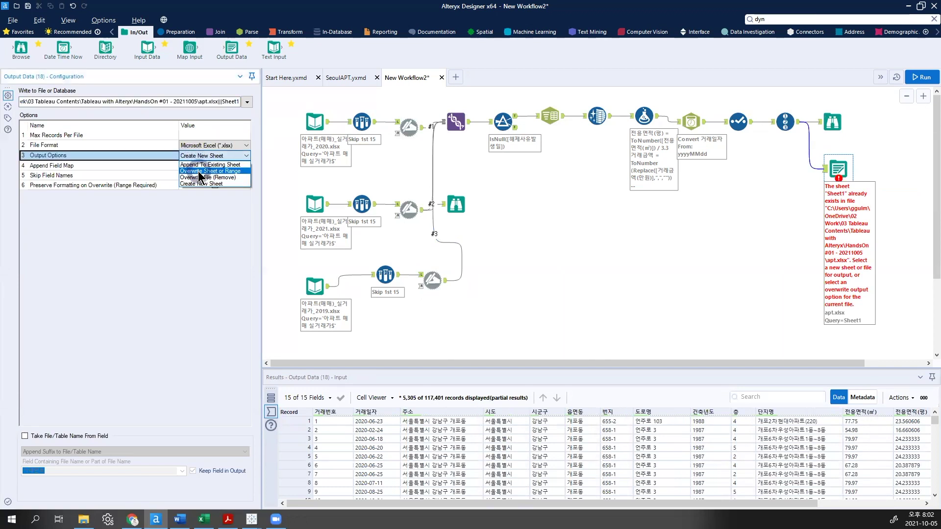
pyautogui.click(199, 171)
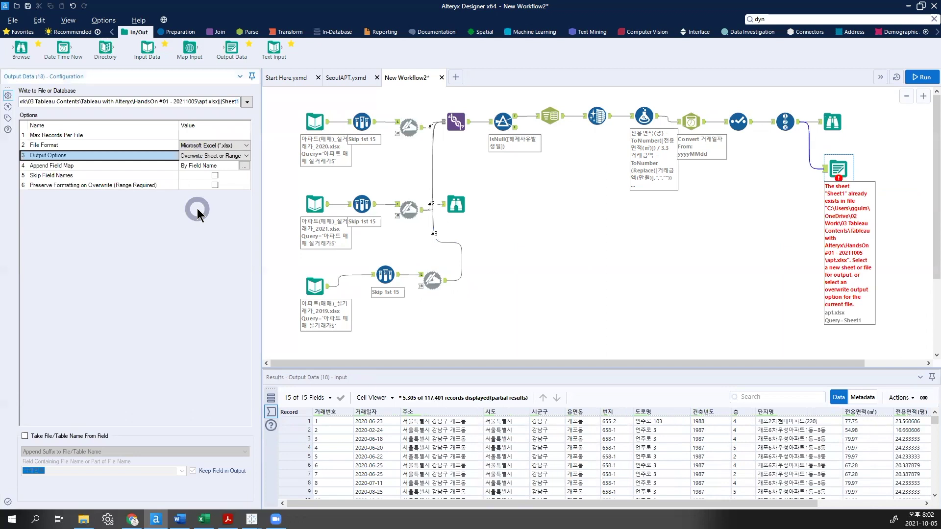
pyautogui.click(923, 78)
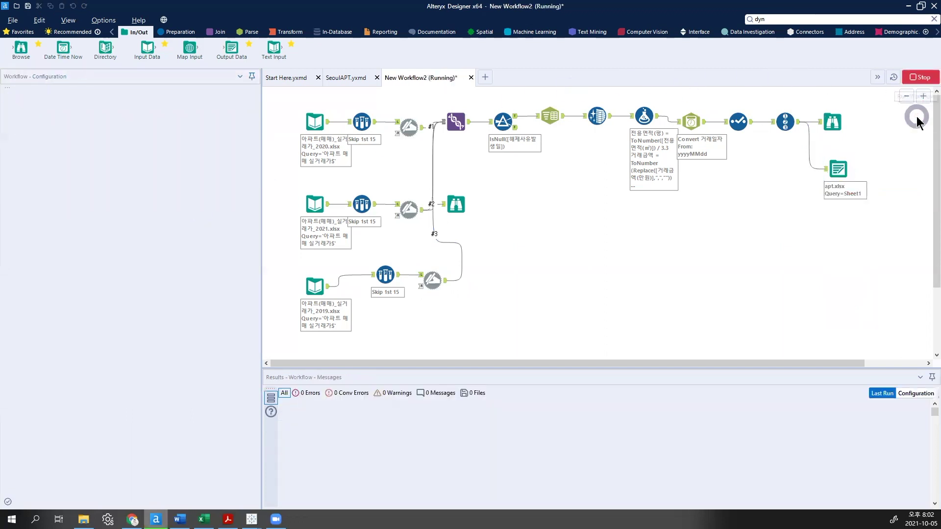
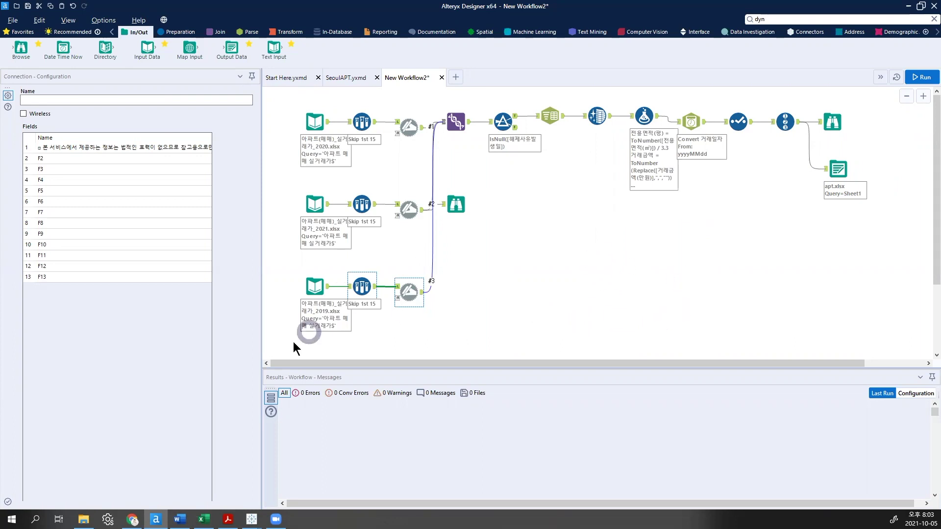
# Step: Switch to the SeoulAPT workbook in Tableau and examine the yearly and weekly Seoul apartment median price charts
pyautogui.moveTo(253, 512)
pyautogui.click(290, 476)
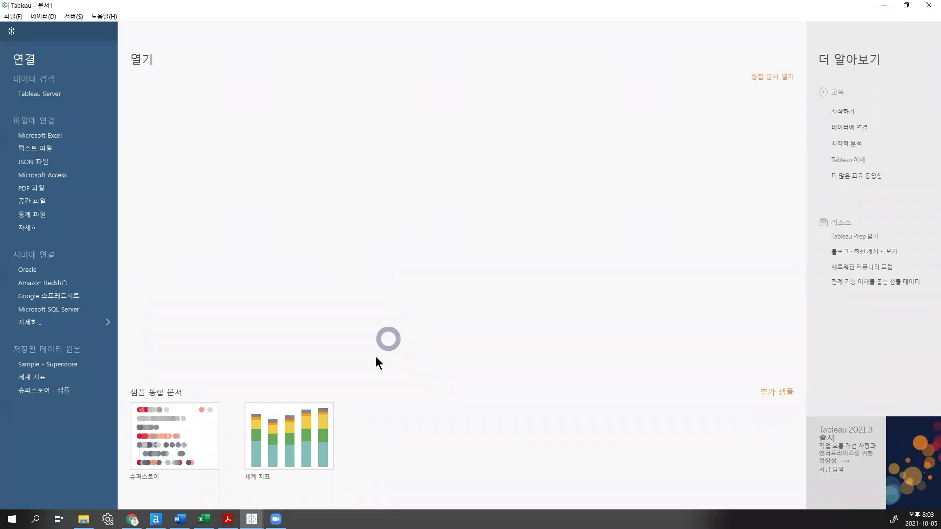
pyautogui.moveTo(252, 518)
pyautogui.click(205, 475)
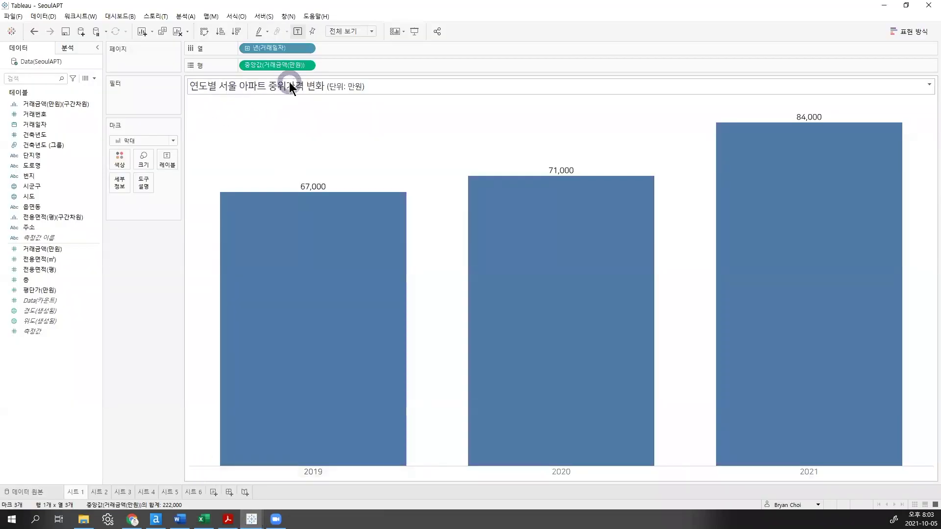
pyautogui.moveTo(748, 154)
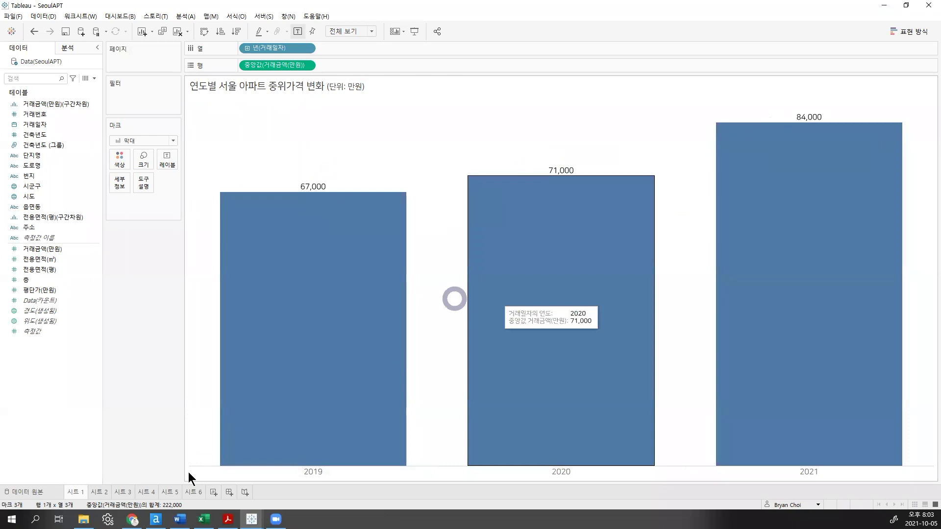
pyautogui.click(100, 494)
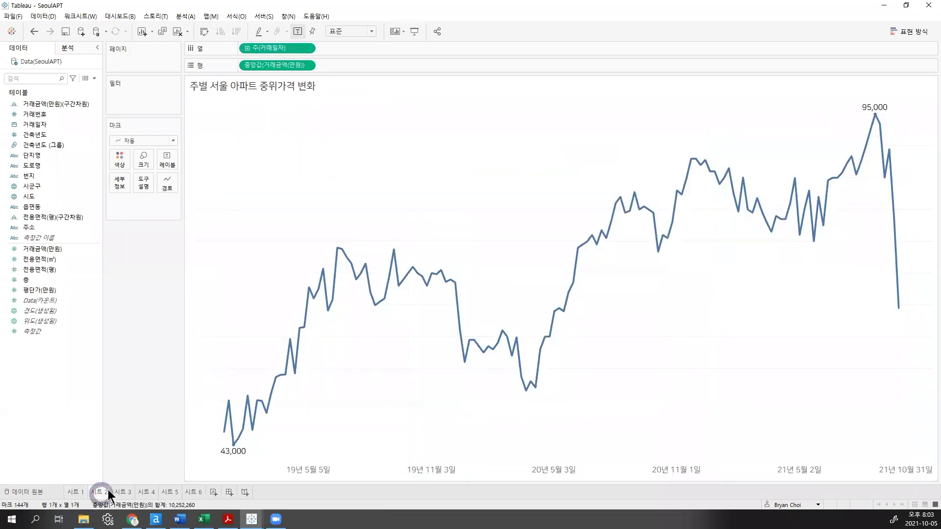
pyautogui.moveTo(234, 449)
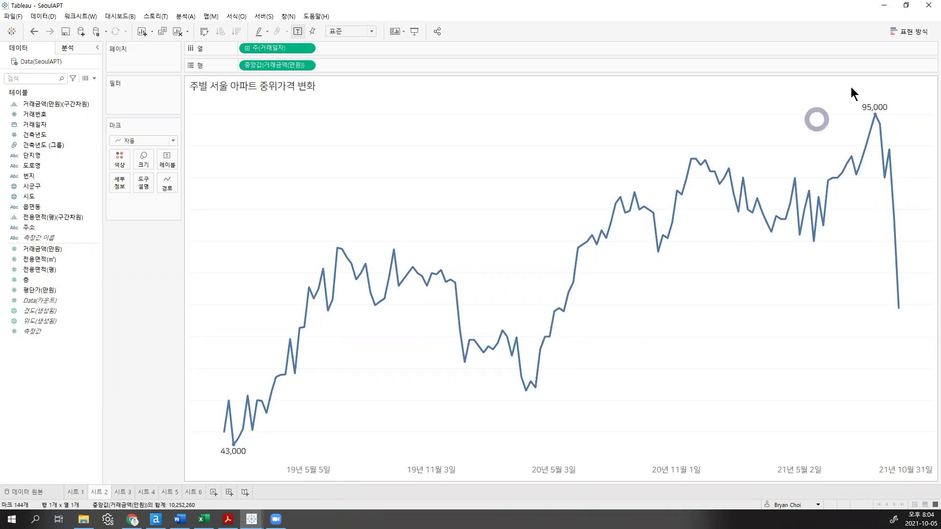
# Step: Examine the weekly Seoul apartment median price line, inspecting the early-2020 dip and the September 2021 points
pyautogui.moveTo(880, 119)
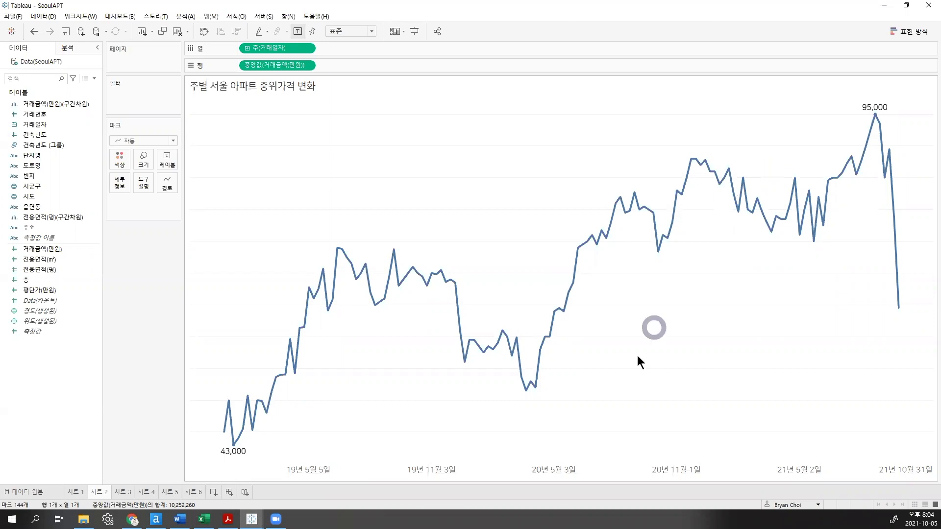
pyautogui.moveTo(558, 437); pyautogui.dragTo(453, 212)
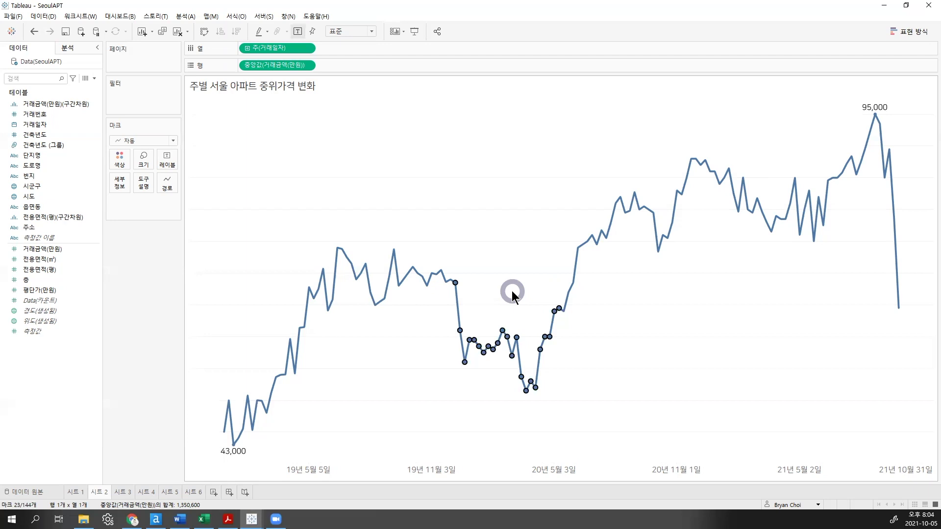
pyautogui.click(873, 305)
pyautogui.click(899, 309)
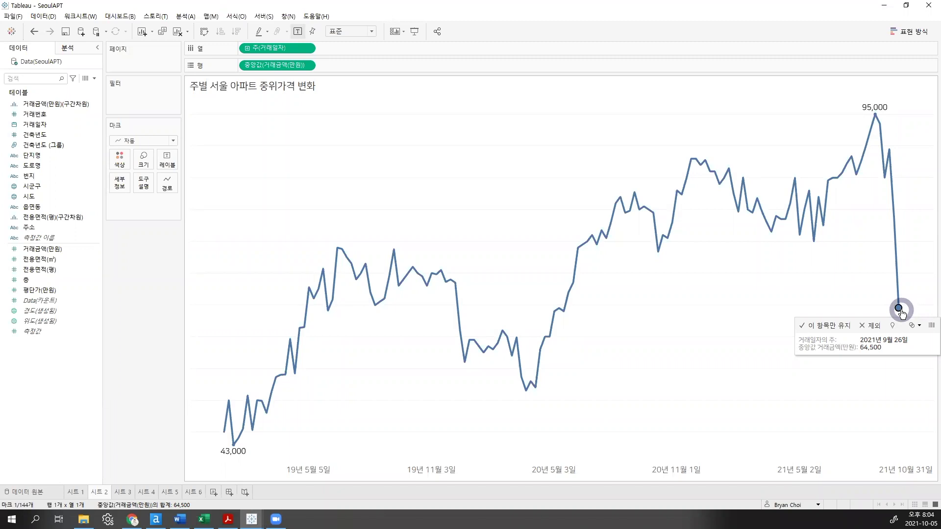
pyautogui.click(894, 215)
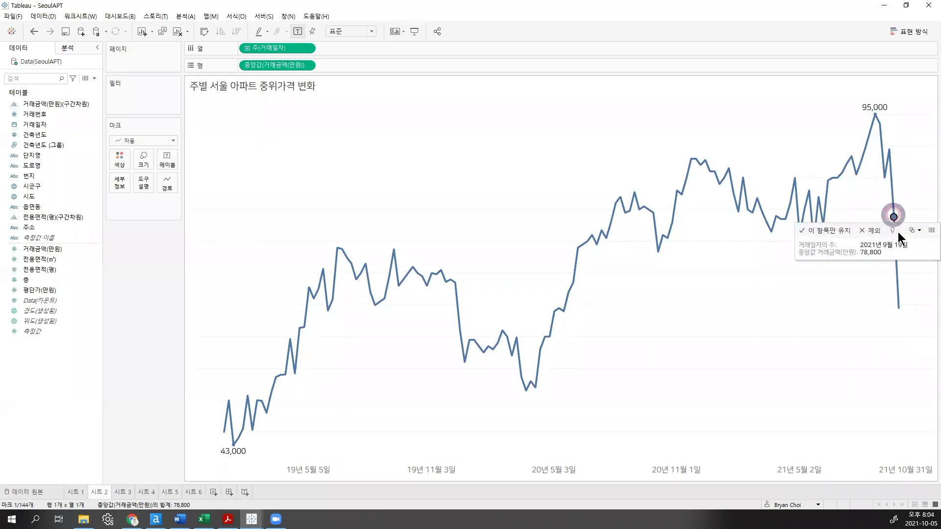
pyautogui.click(899, 309)
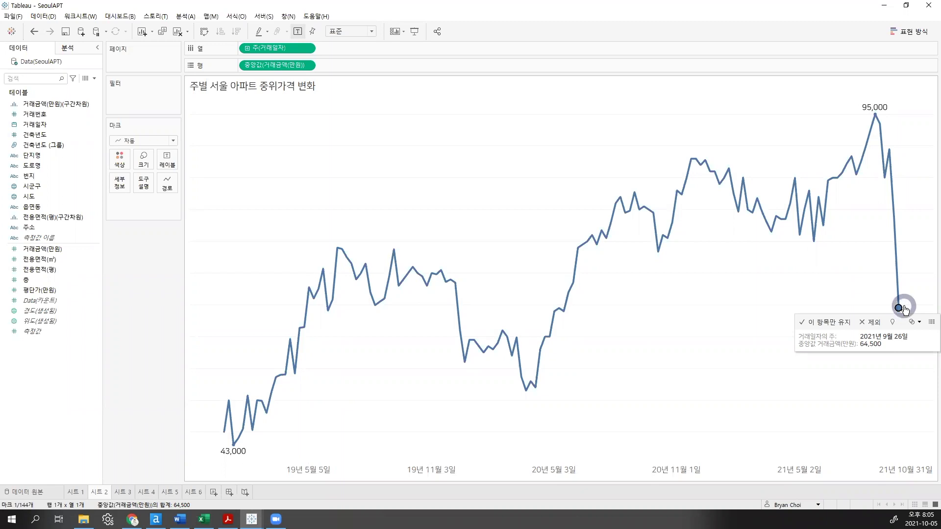
# Step: Examine the yearly price distribution histograms on 시트 3, comparing the 2019 and 2020 peaks and the high-price bins above 600K
pyautogui.click(123, 493)
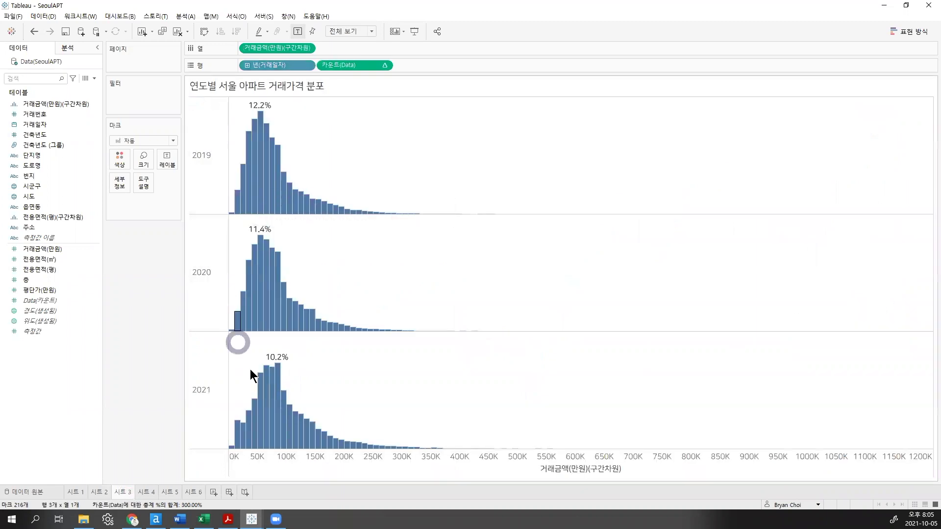
pyautogui.moveTo(302, 418)
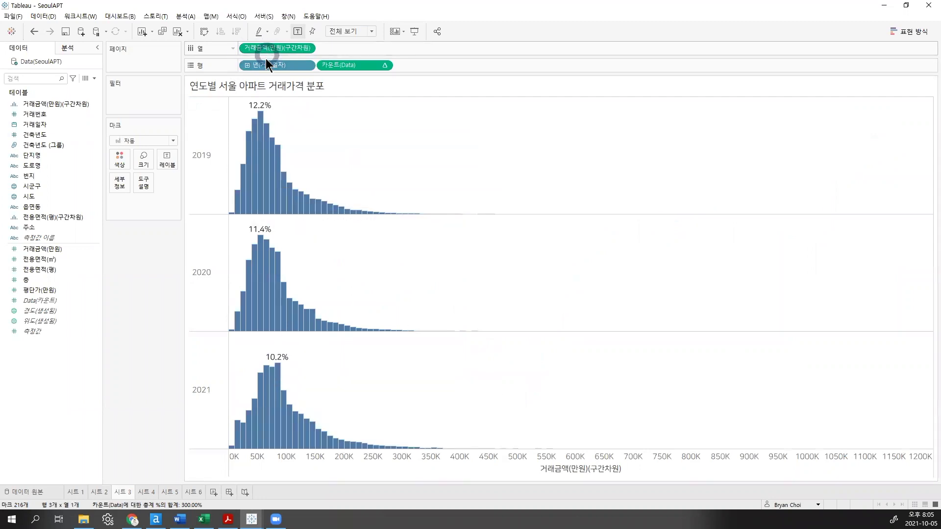
pyautogui.click(261, 116)
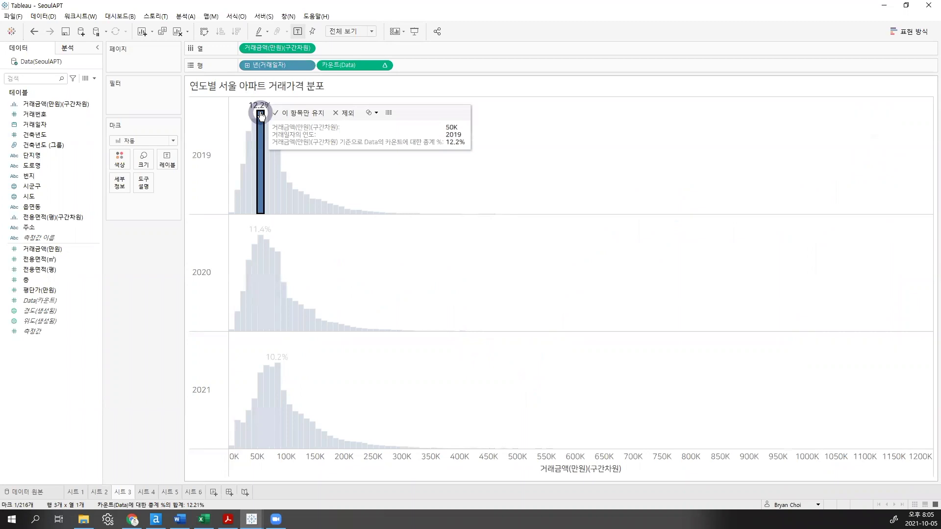
pyautogui.click(261, 243)
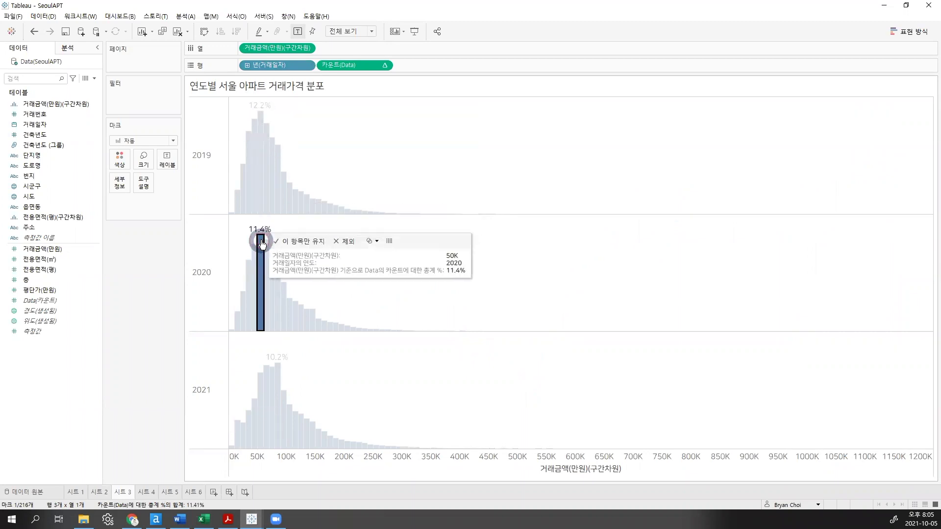
pyautogui.moveTo(633, 153); pyautogui.dragTo(931, 375)
pyautogui.moveTo(588, 140); pyautogui.dragTo(931, 449)
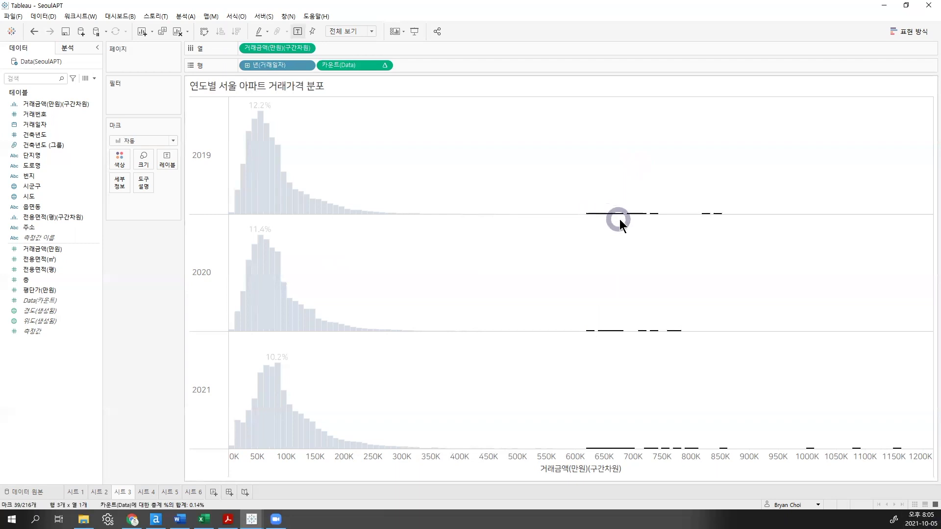
pyautogui.moveTo(648, 216)
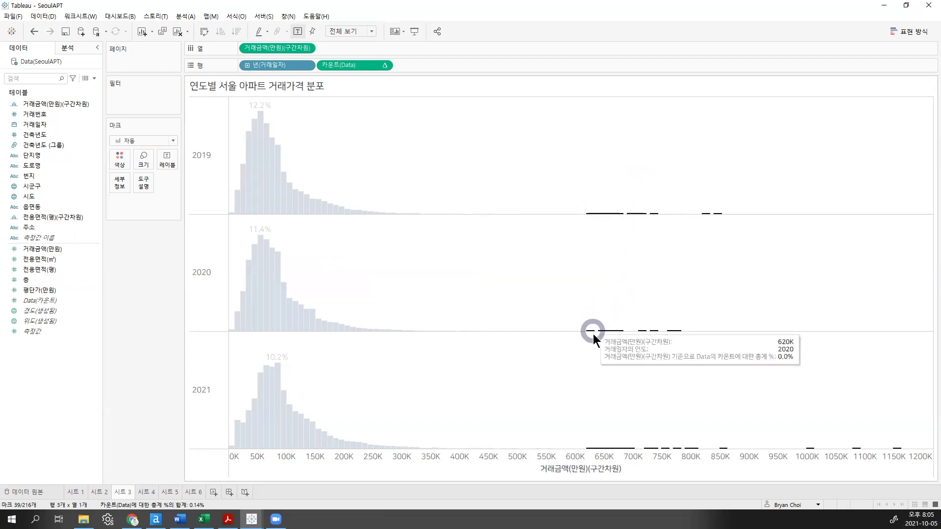
pyautogui.moveTo(634, 332)
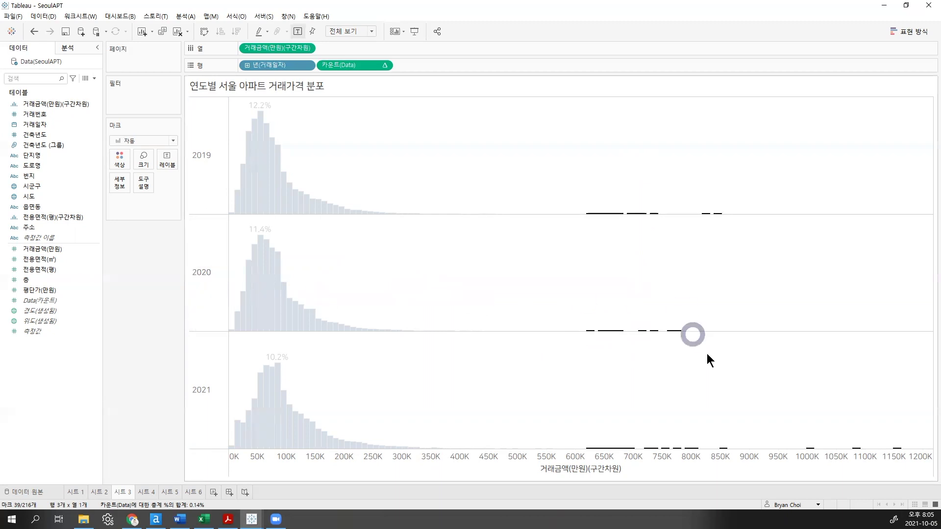
pyautogui.moveTo(901, 450)
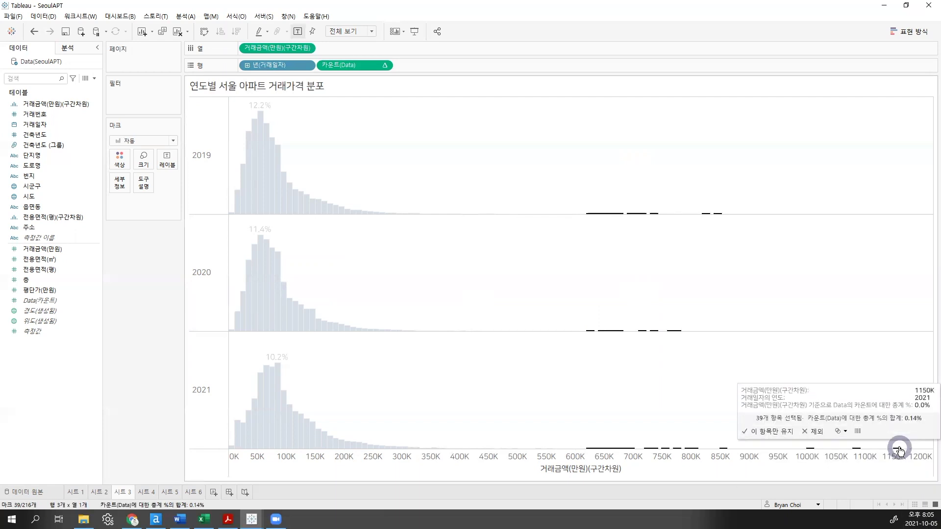
# Step: Review the district price box plots on 시트 4 and the 2020–2021 median price change map on 시트 5
pyautogui.click(147, 492)
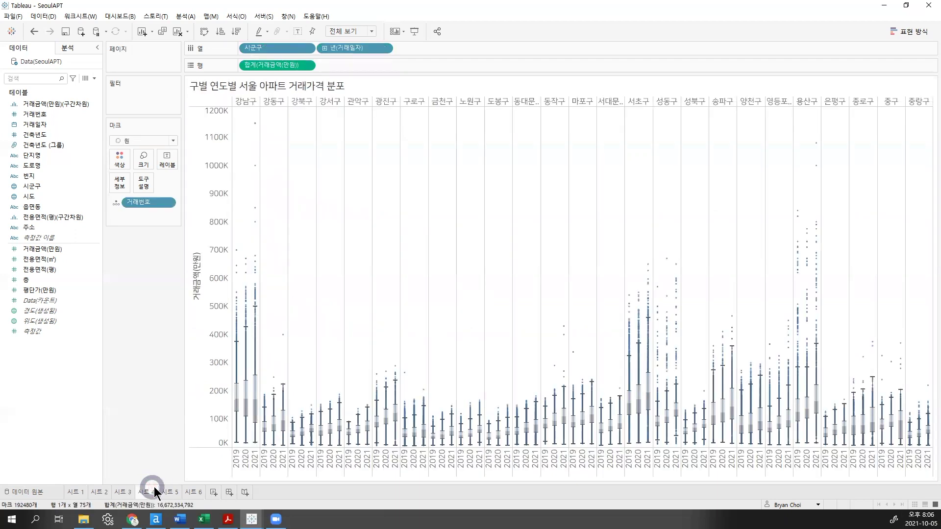
pyautogui.click(170, 491)
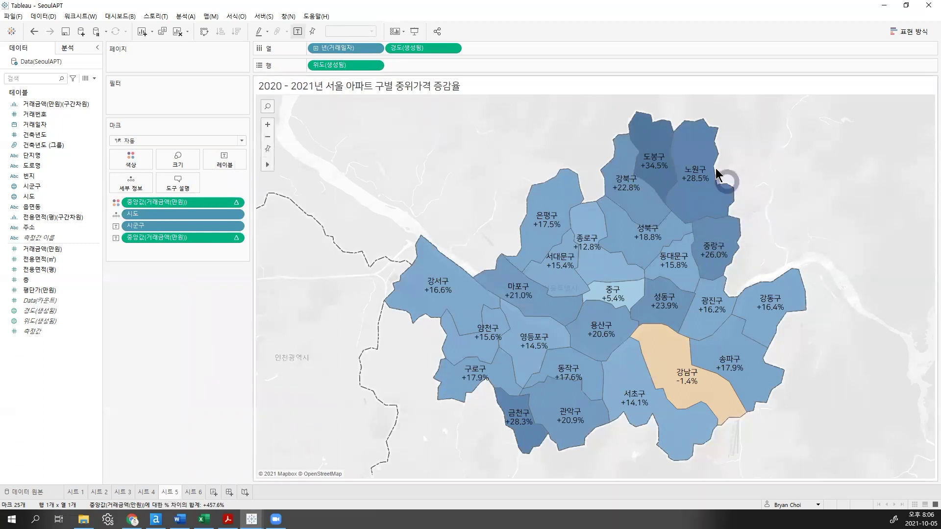
pyautogui.moveTo(697, 202)
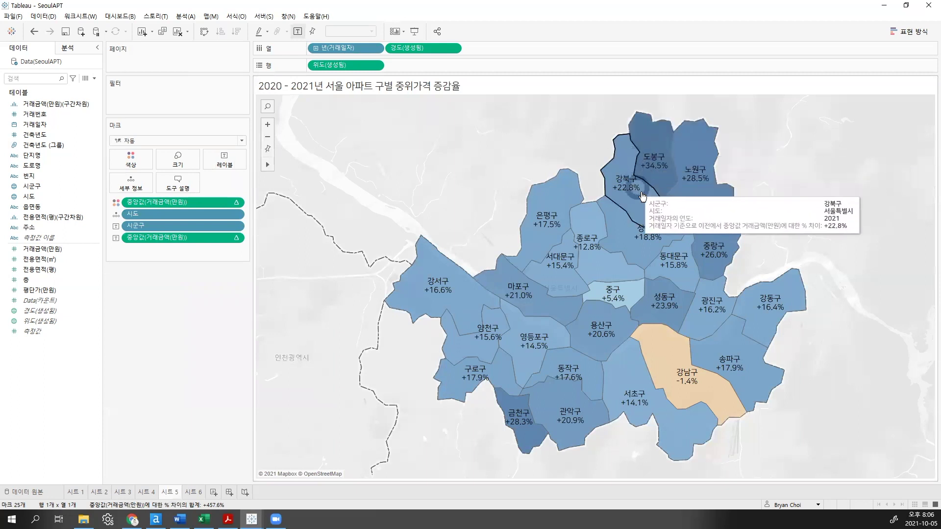
pyautogui.moveTo(644, 163)
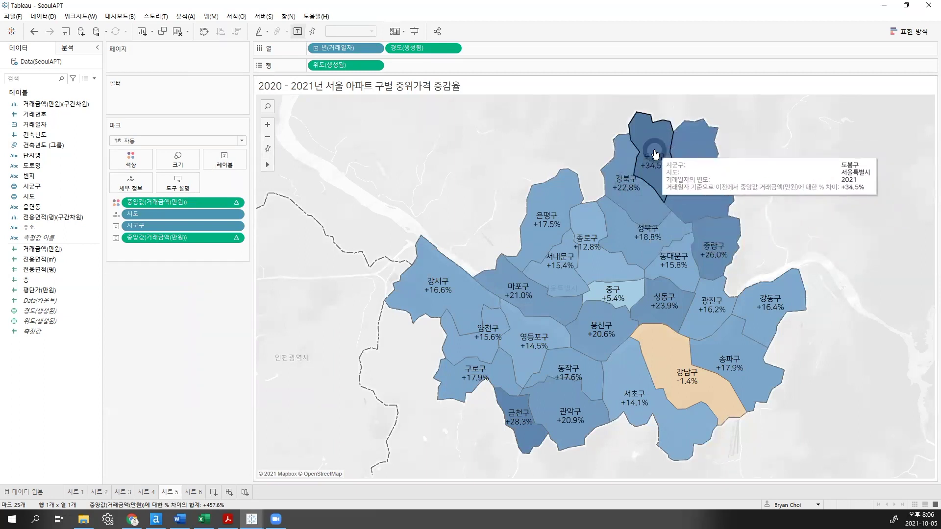
pyautogui.moveTo(663, 339)
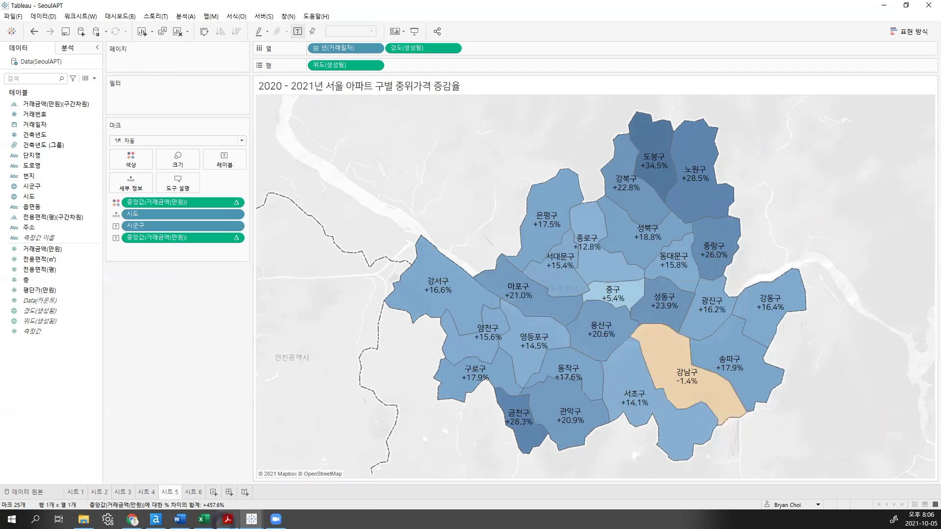
# Step: Switch to the HandsOn_01_SeoulAPT.pdf handout and read the data visualization direction and scenario list on page 2
pyautogui.click(238, 481)
pyautogui.click(278, 336)
pyautogui.scroll(-15, 278, 336)
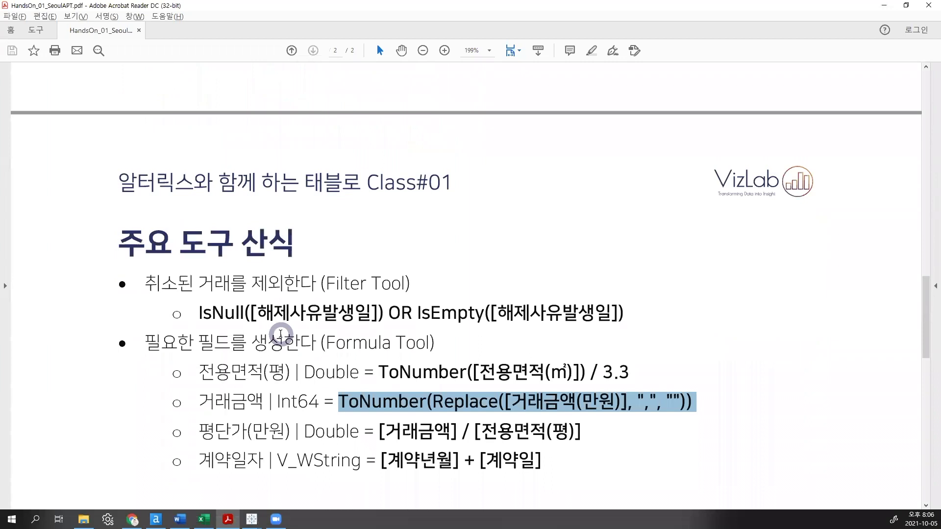
pyautogui.scroll(-1, 281, 335)
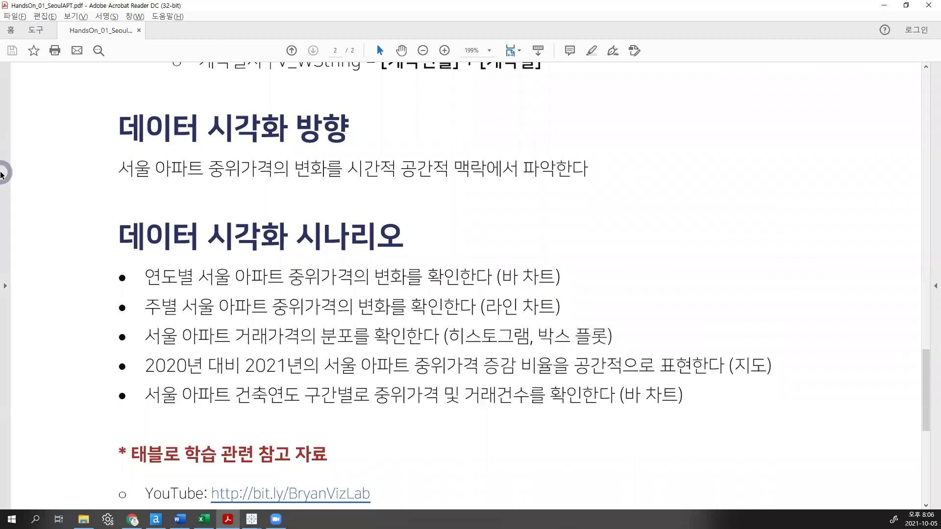
# Step: Switch to the blank Tableau workbook 문서1, connect it to the apt Excel file and check the Sheet1 columns
pyautogui.moveTo(252, 520)
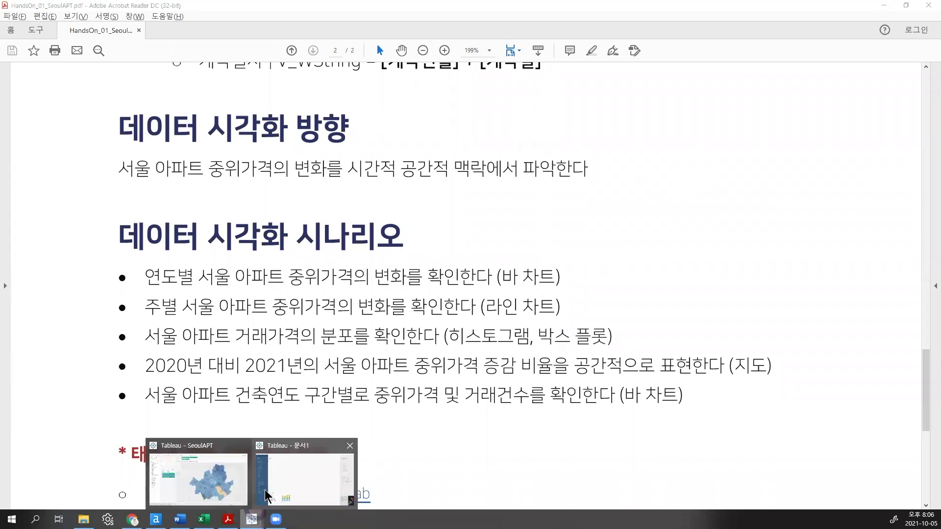
pyautogui.click(287, 472)
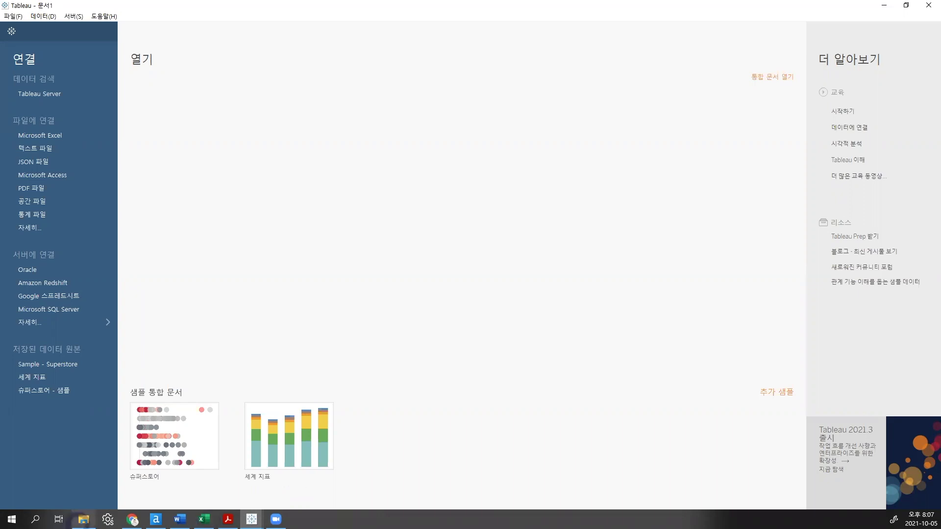
pyautogui.click(83, 520)
pyautogui.click(240, 342)
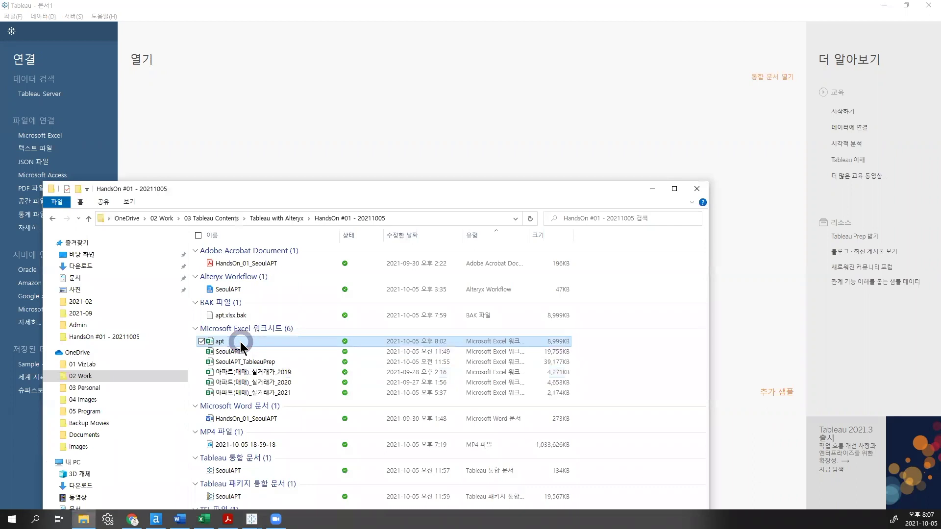
pyautogui.moveTo(241, 346); pyautogui.dragTo(280, 125)
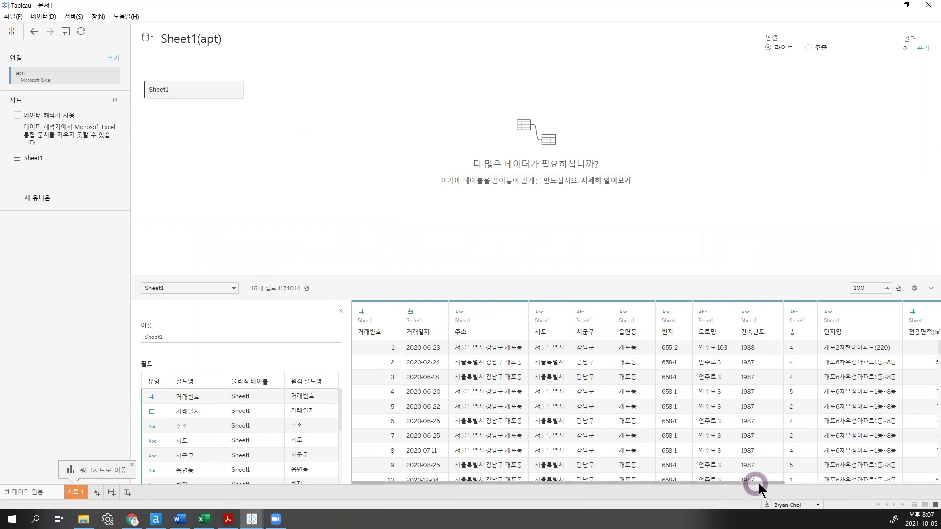
pyautogui.moveTo(755, 482); pyautogui.dragTo(911, 484)
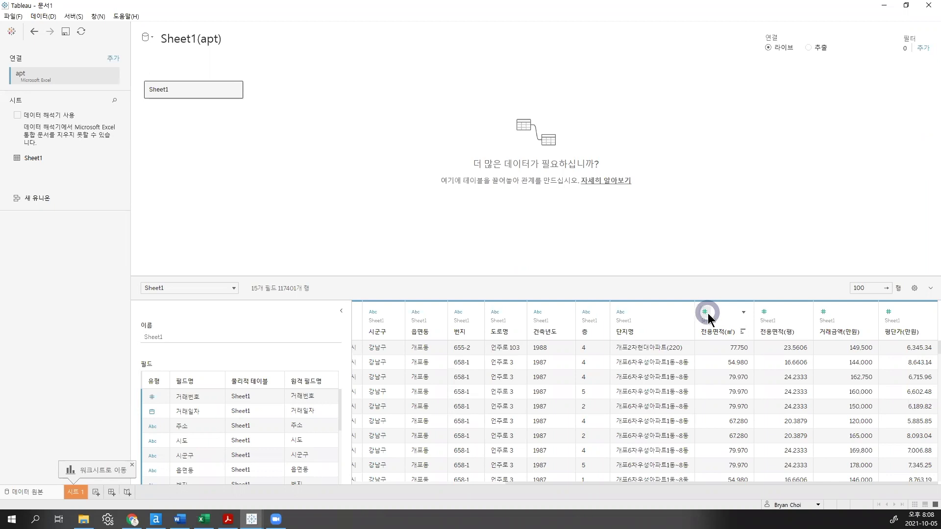
# Step: Open the empty worksheet 시트 1 and widen its Marks card area
pyautogui.click(76, 493)
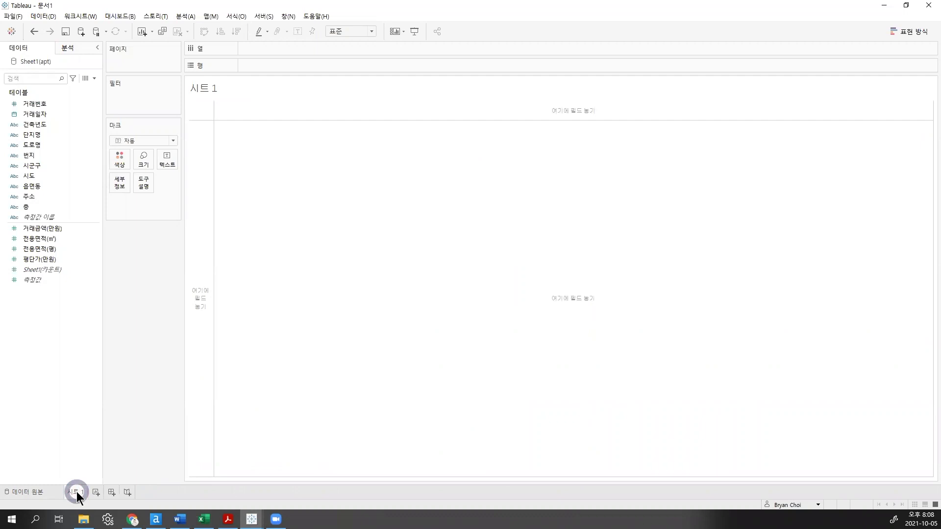
pyautogui.moveTo(185, 157); pyautogui.dragTo(204, 158)
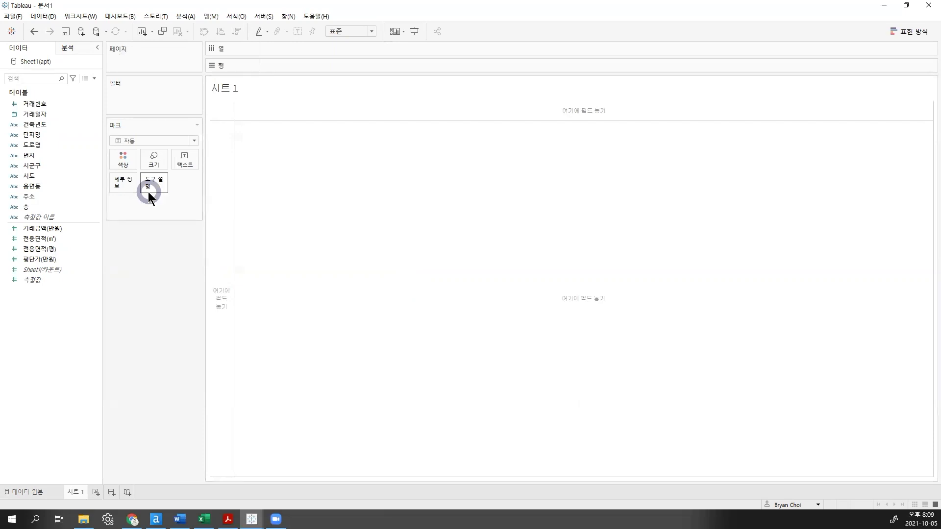
pyautogui.click(43, 228)
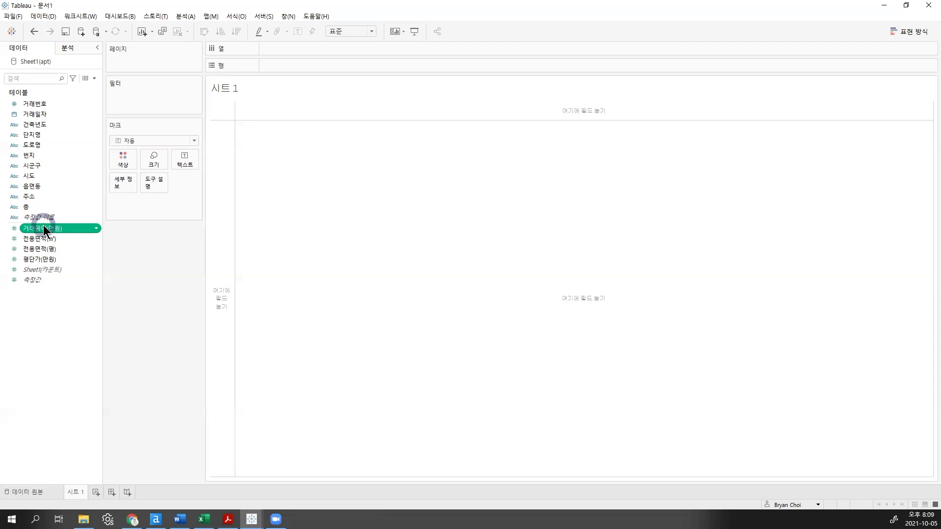
pyautogui.doubleClick(43, 228)
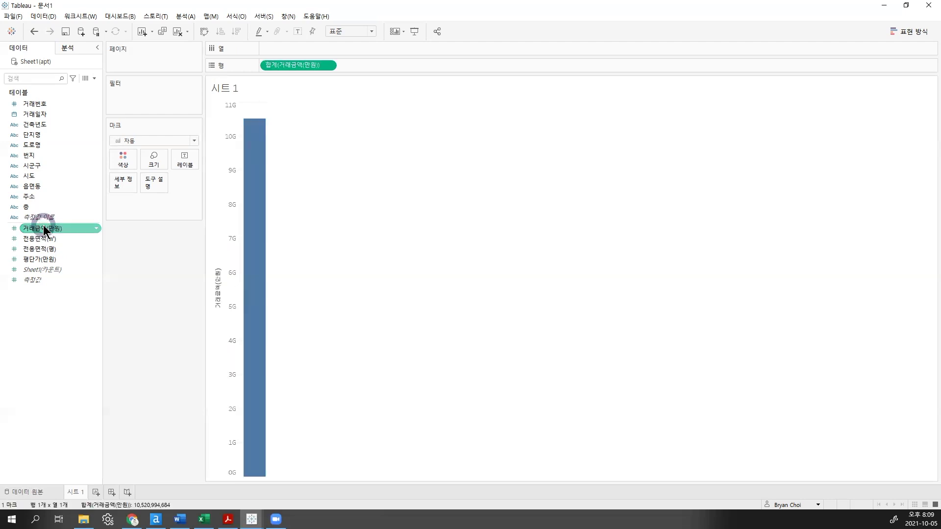
pyautogui.moveTo(287, 66); pyautogui.dragTo(162, 275)
pyautogui.click(45, 239)
pyautogui.moveTo(40, 229); pyautogui.dragTo(285, 92)
pyautogui.moveTo(287, 48); pyautogui.dragTo(153, 266)
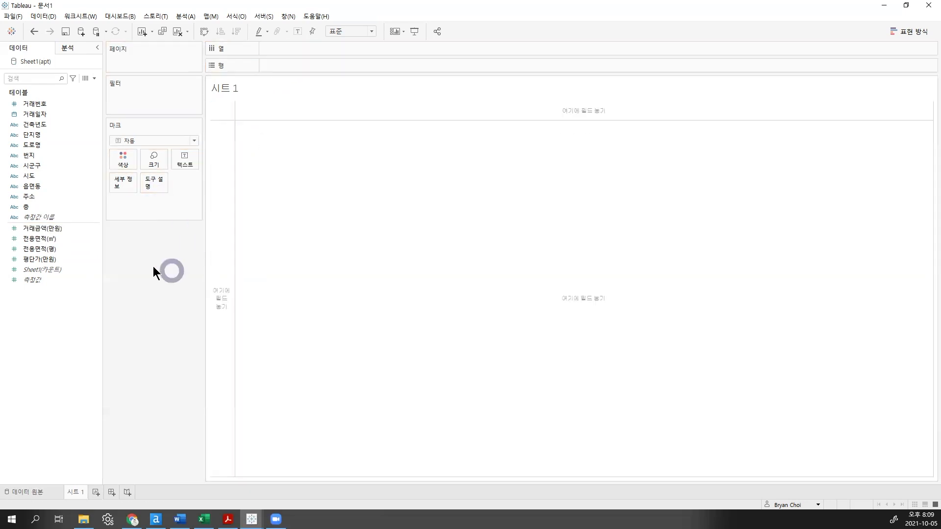
pyautogui.click(51, 233)
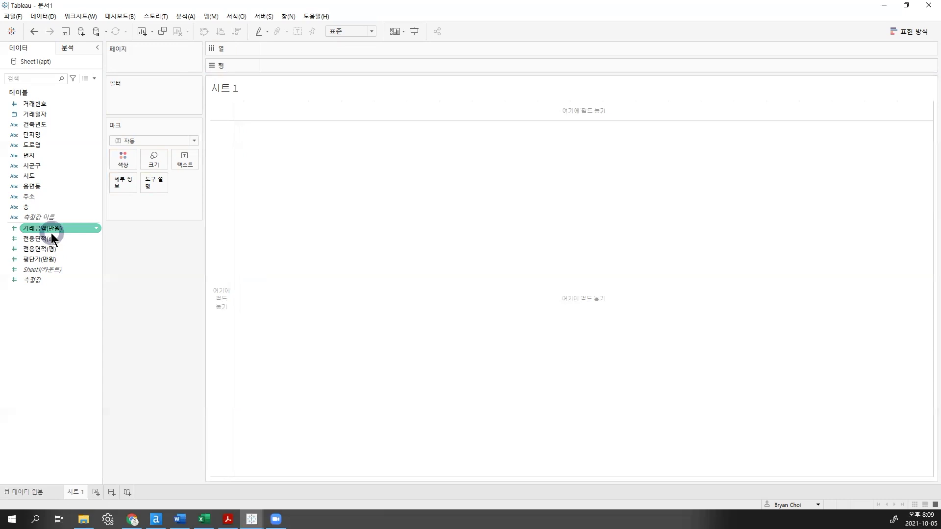
pyautogui.moveTo(51, 233); pyautogui.dragTo(167, 290)
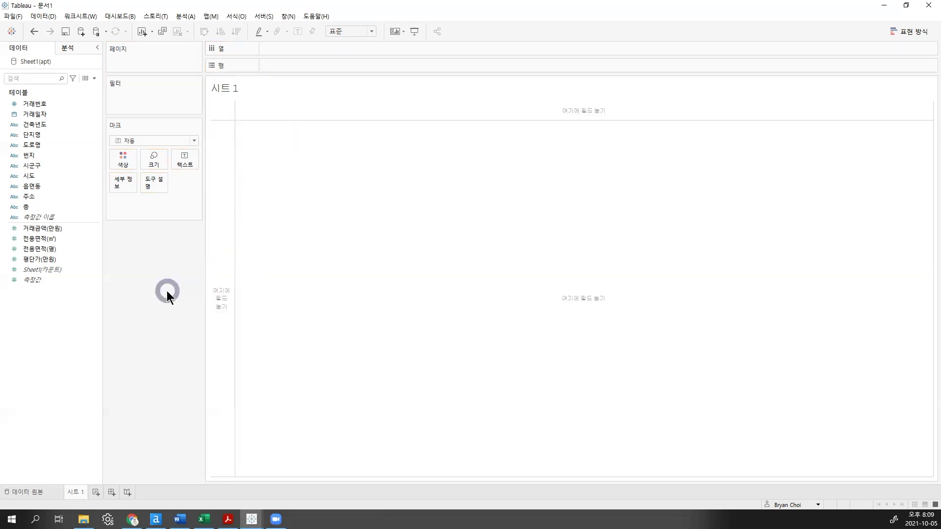
# Step: Plot the total of 거래금액(만원) as a bar on 시트 1 with mark labels shown, fitted to the entire view
pyautogui.doubleClick(45, 228)
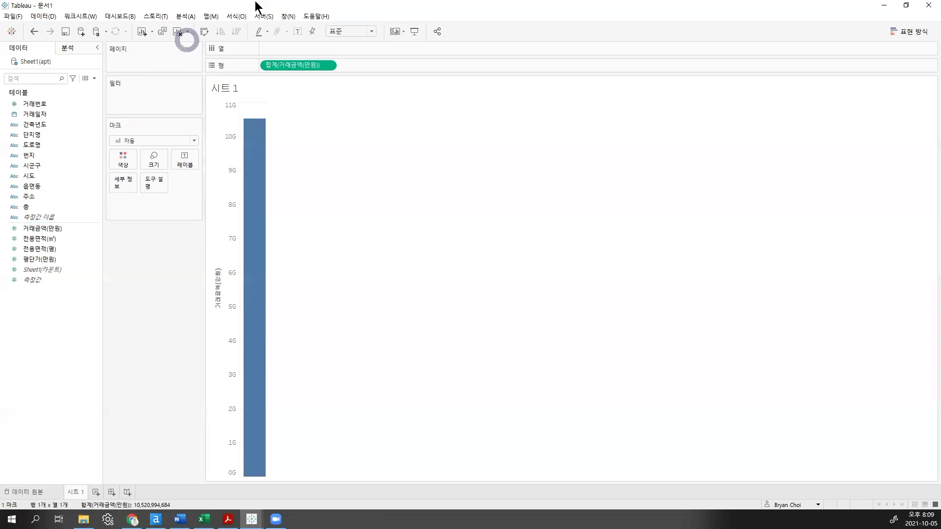
pyautogui.click(298, 32)
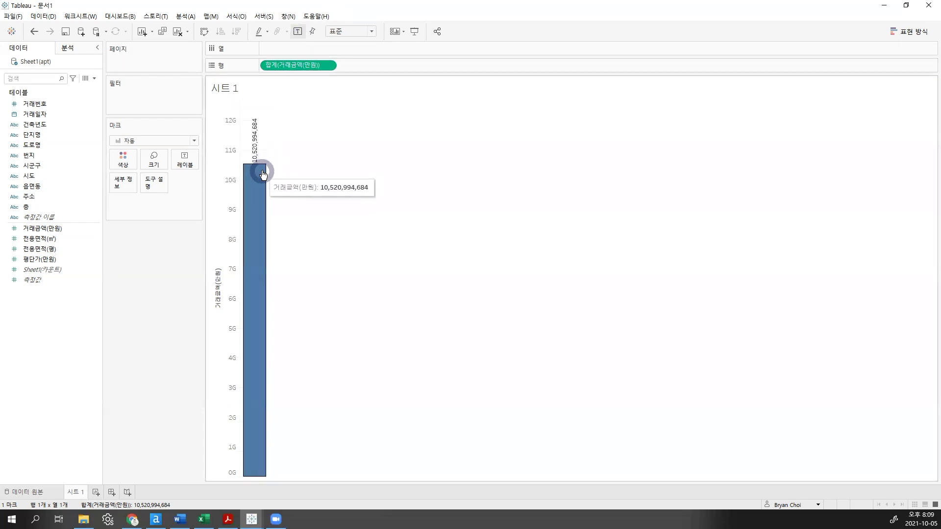
pyautogui.click(348, 33)
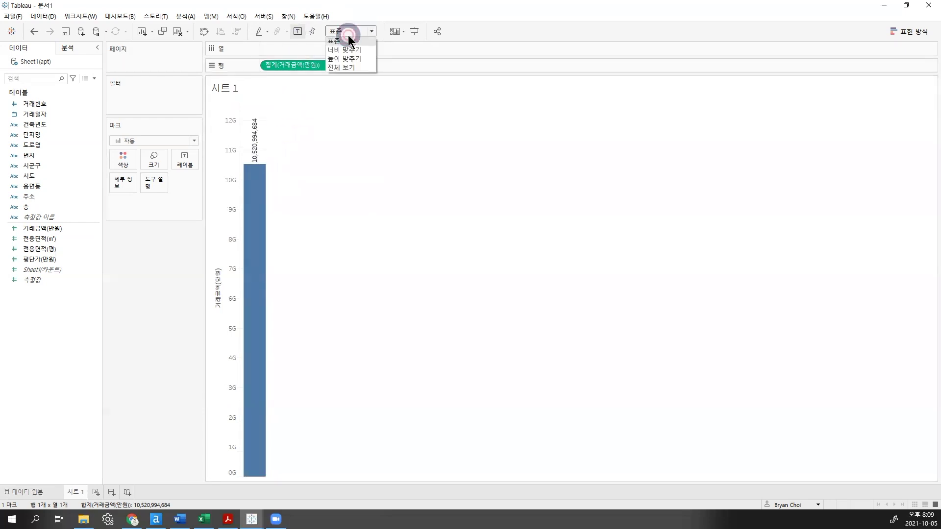
pyautogui.click(350, 67)
# Step: Set the workbook's worksheet font size to 15 and close the workbook formatting
pyautogui.click(235, 17)
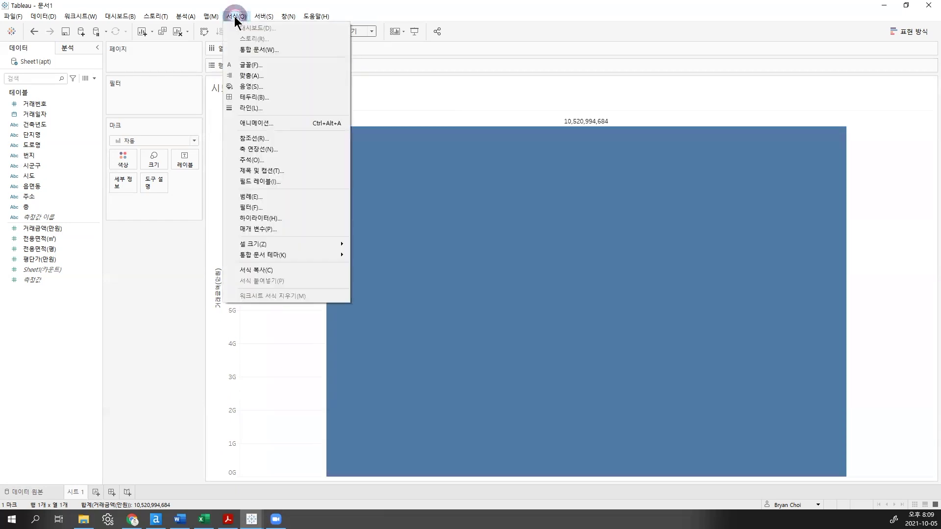
pyautogui.click(251, 49)
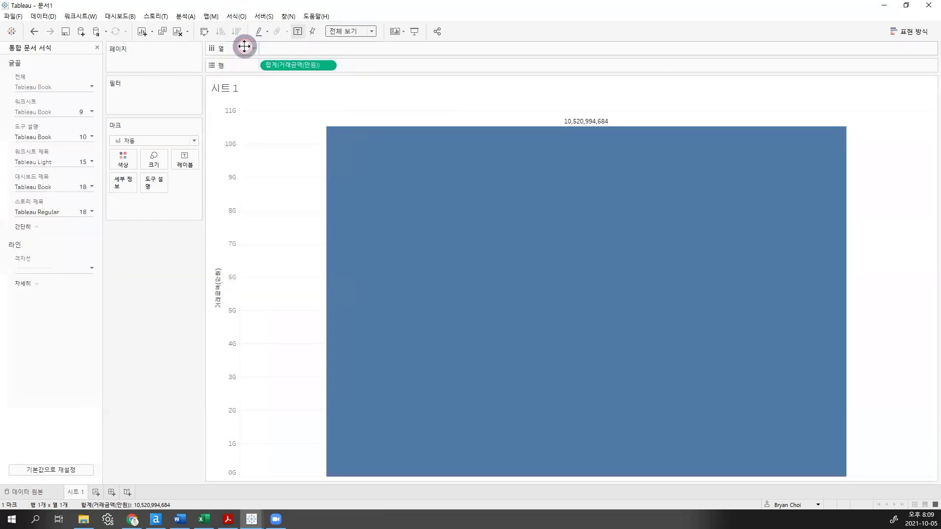
pyautogui.click(85, 111)
pyautogui.click(31, 146)
pyautogui.write('15')
pyautogui.press('Return')
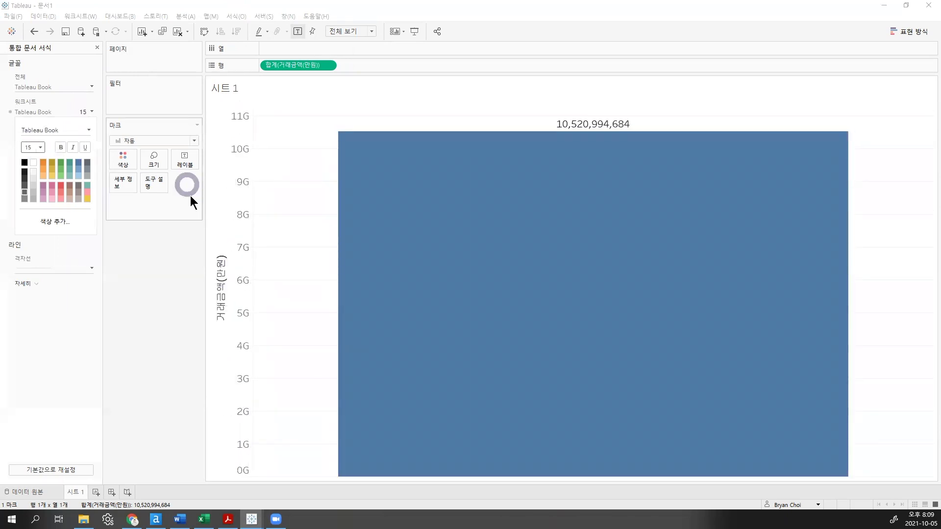
pyautogui.click(168, 276)
pyautogui.click(97, 47)
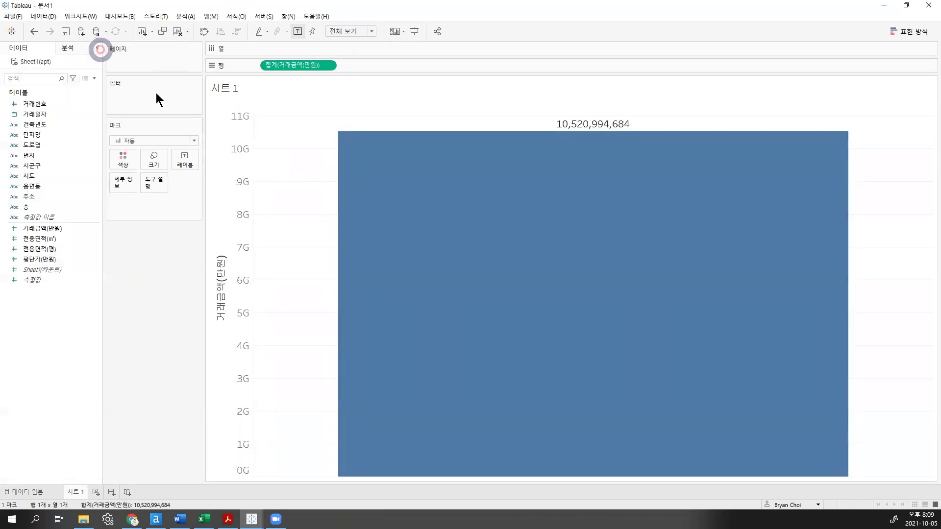
# Step: Change the aggregation of 거래금액(만원) on the rows of 시트 1 to average (평균)
pyautogui.click(628, 136)
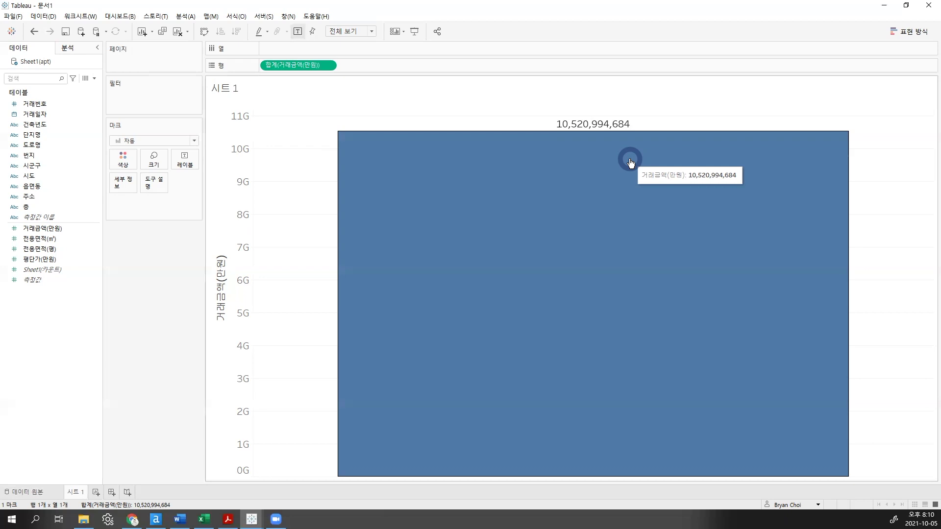
pyautogui.rightClick(304, 63)
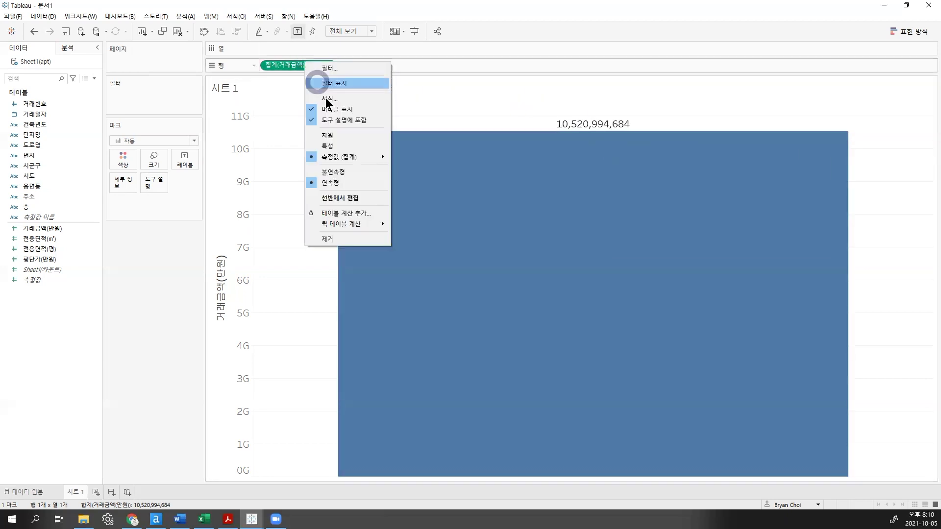
pyautogui.click(268, 116)
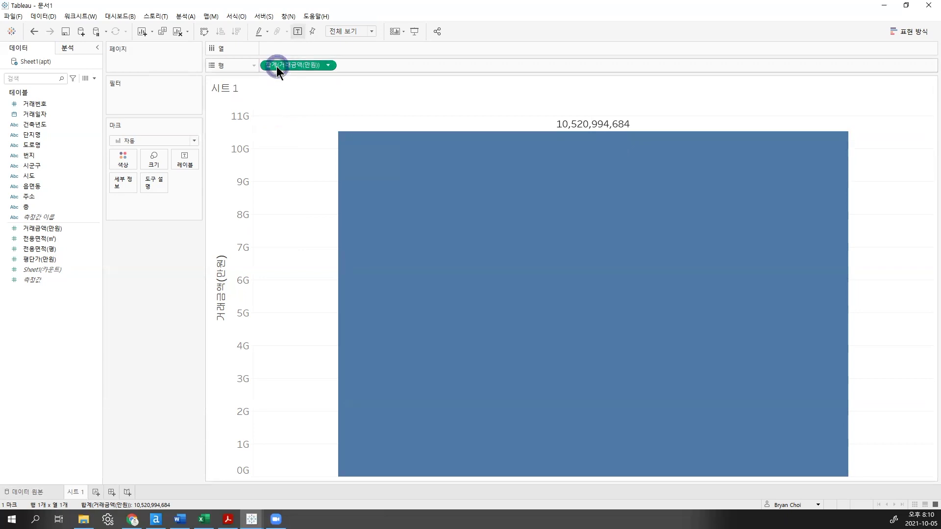
pyautogui.rightClick(277, 66)
pyautogui.click(311, 159)
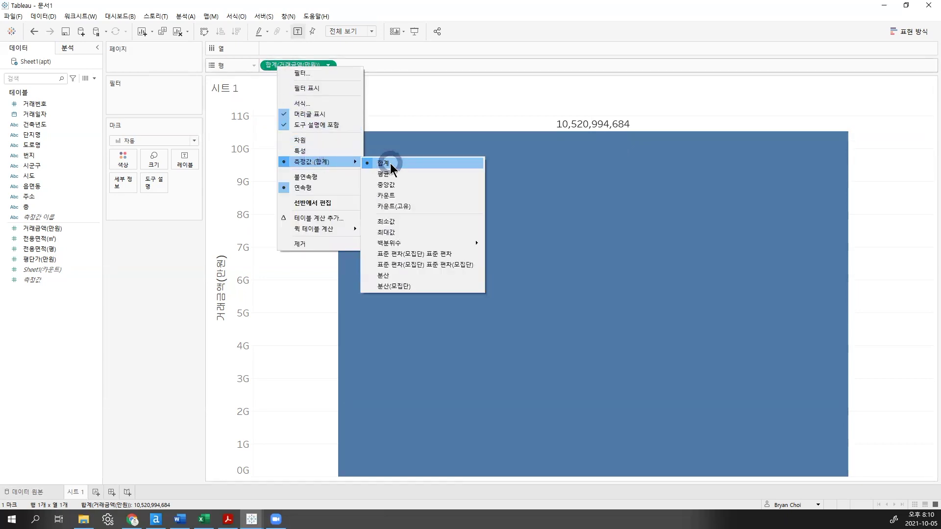
pyautogui.click(393, 173)
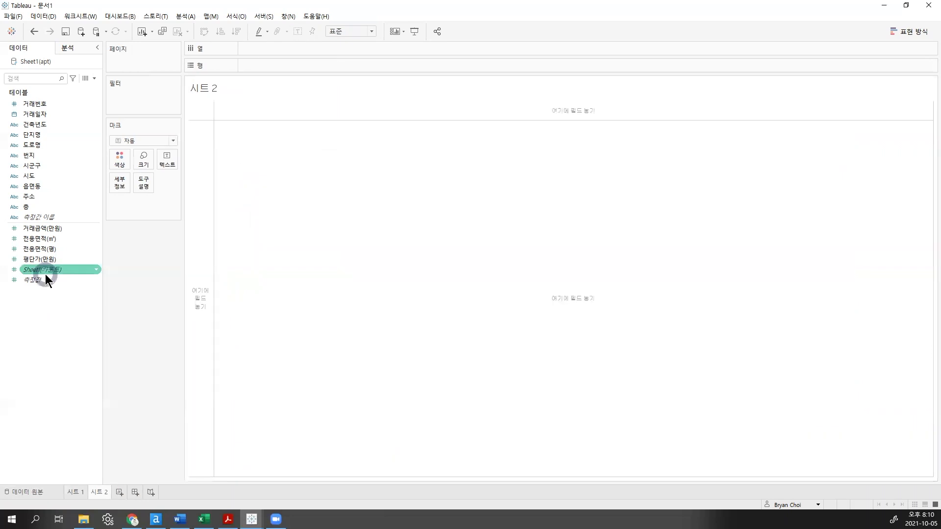
# Step: Plot the Sheet1 record count as a bar on the new worksheet 시트 2
pyautogui.doubleClick(42, 270)
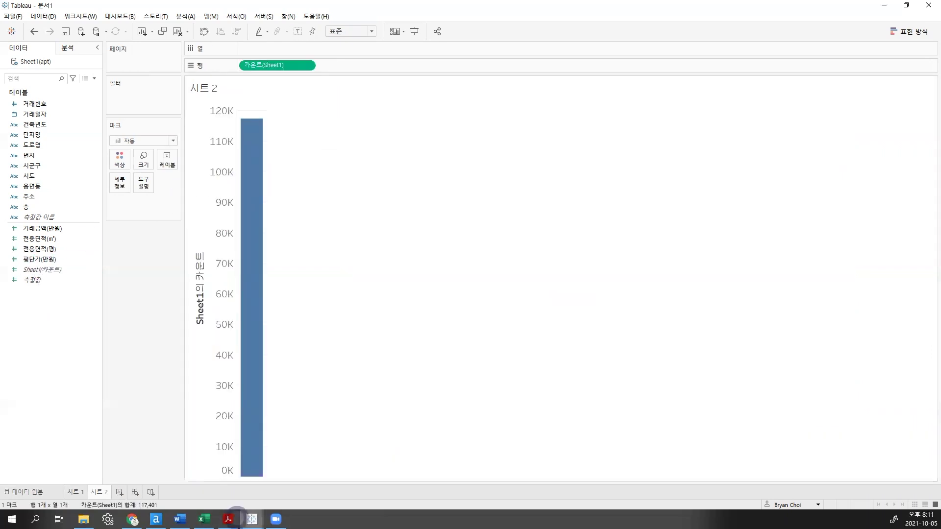
# Step: Switch to the Alteryx workflow and examine the yearly input branches and the records entering the IsNull([해제사유발생일]) filter
pyautogui.click(156, 519)
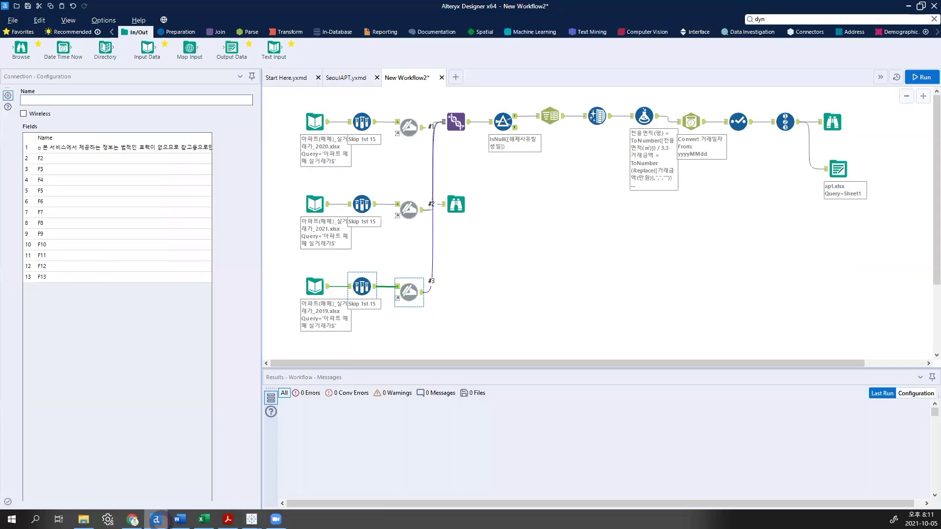
pyautogui.keyDown('ctrl'); pyautogui.click(312, 291); pyautogui.keyUp('ctrl')
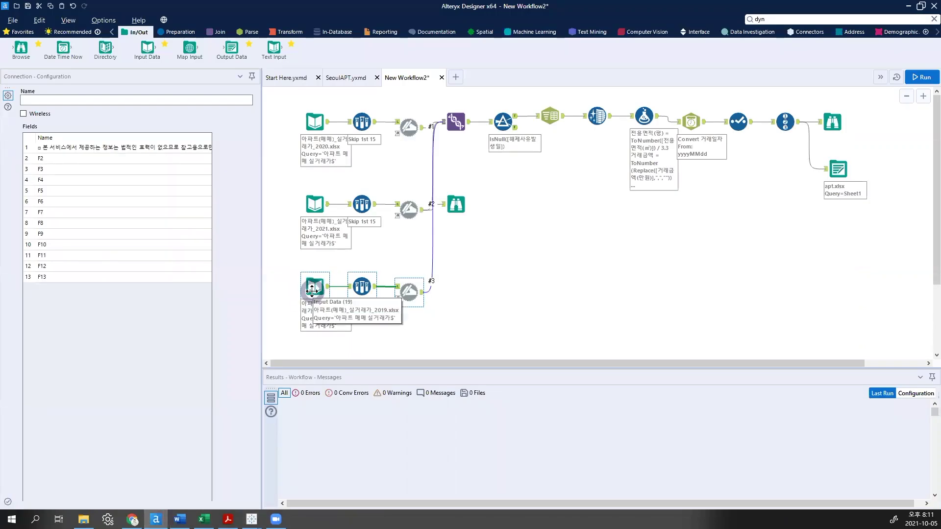
pyautogui.keyDown('ctrl'); pyautogui.click(311, 291); pyautogui.keyUp('ctrl')
pyautogui.keyDown('ctrl'); pyautogui.click(420, 130); pyautogui.keyUp('ctrl')
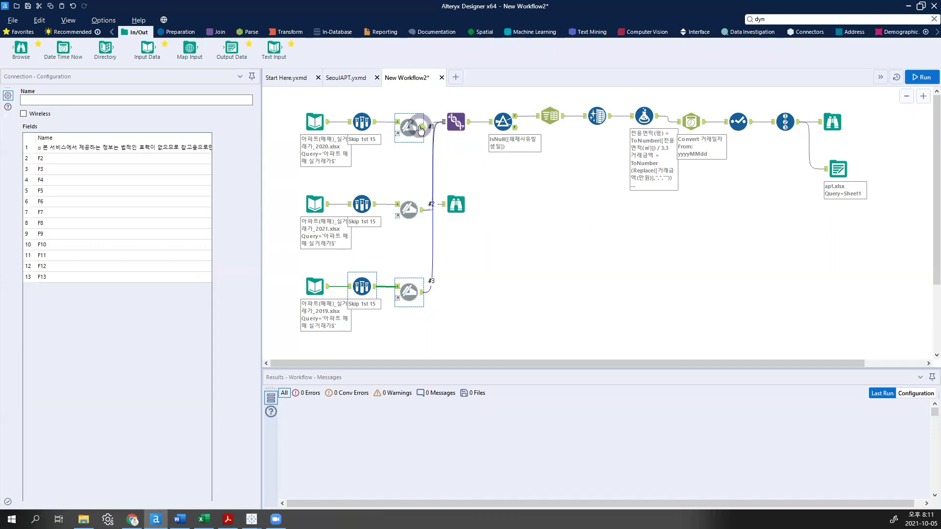
pyautogui.keyDown('ctrl'); pyautogui.click(499, 125); pyautogui.keyUp('ctrl')
pyautogui.click(500, 123)
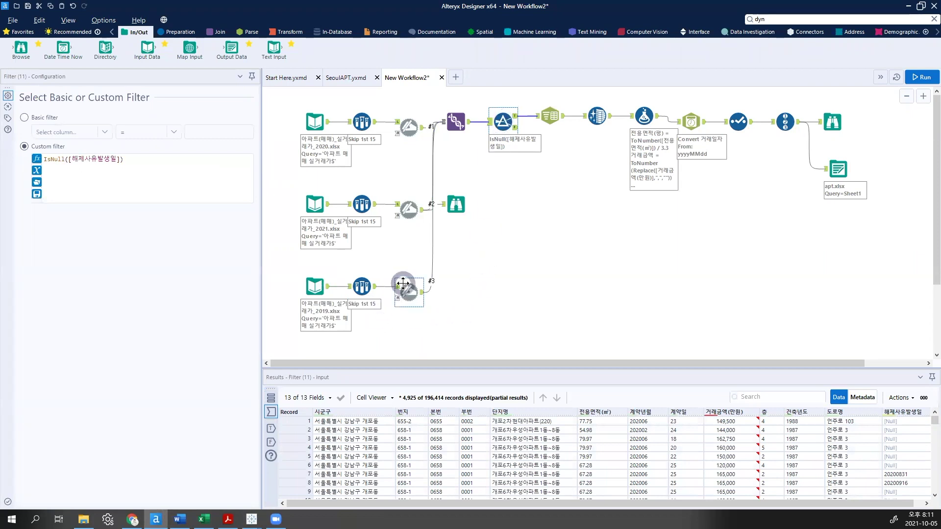
pyautogui.keyDown('ctrl'); pyautogui.click(324, 302); pyautogui.keyUp('ctrl')
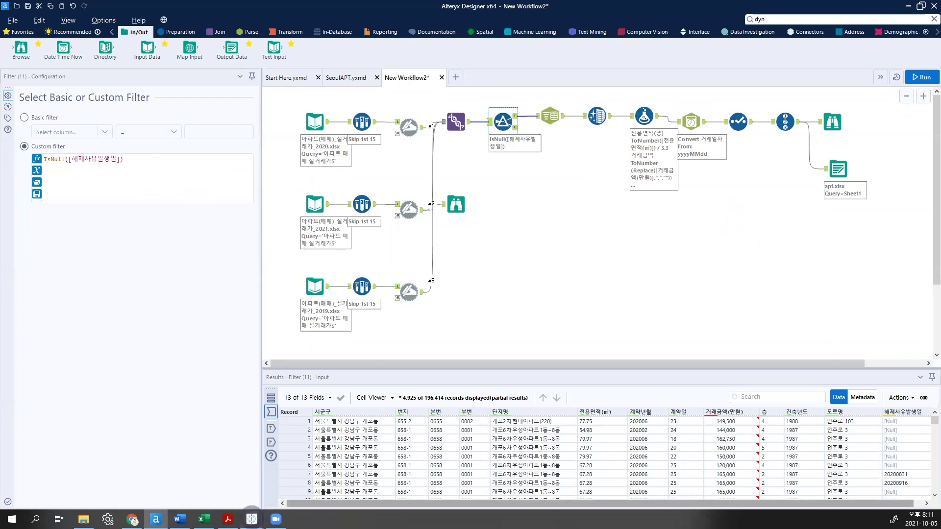
# Step: Return to Tableau workbook 문서1, split the Sheet1 count on 시트 2 by 거래일자 year, and remove that date field again
pyautogui.moveTo(252, 519)
pyautogui.click(284, 481)
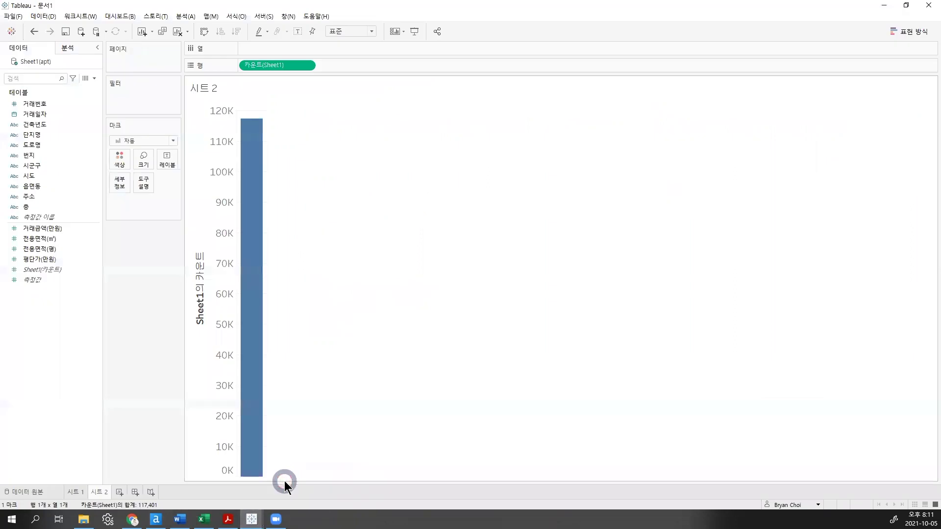
pyautogui.moveTo(34, 114); pyautogui.dragTo(264, 43)
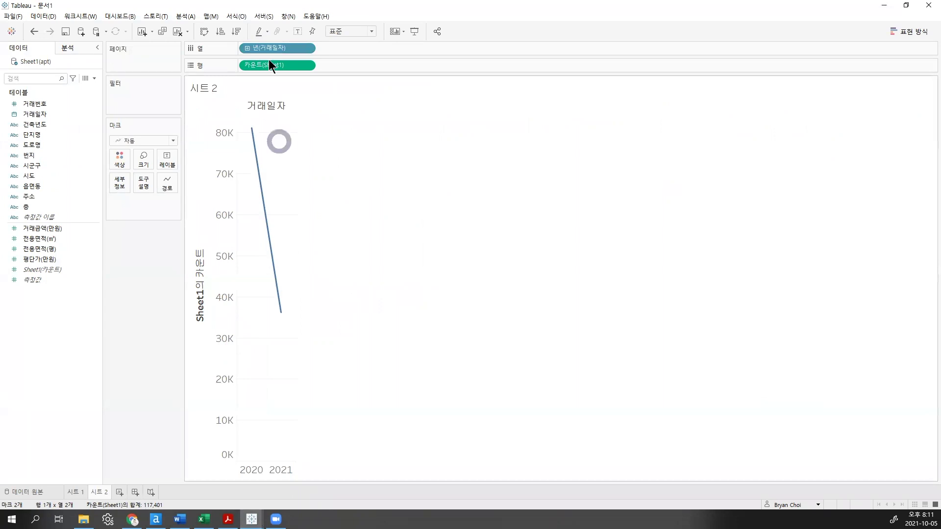
pyautogui.moveTo(264, 50); pyautogui.dragTo(162, 304)
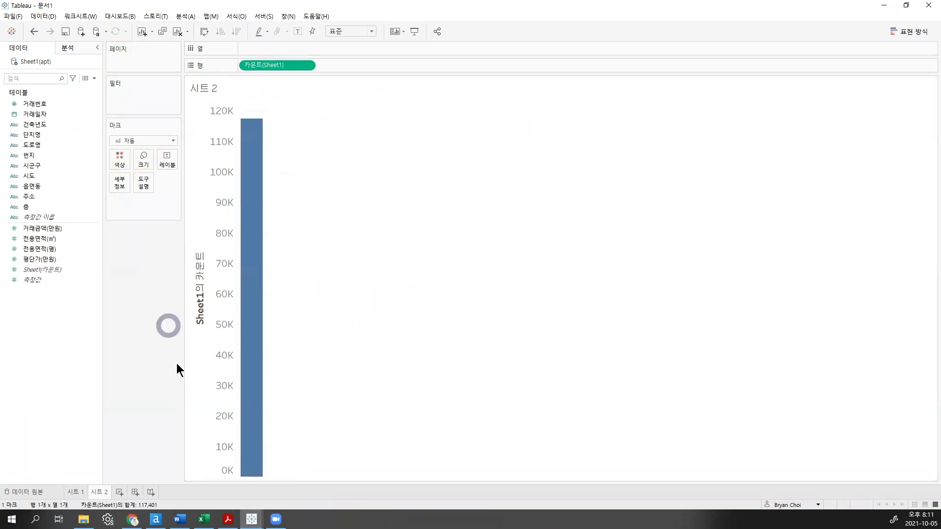
# Step: Check the average price bar on 시트 1 and compare the yearly price distribution histograms on 시트 3 of the SeoulAPT workbook
pyautogui.click(81, 490)
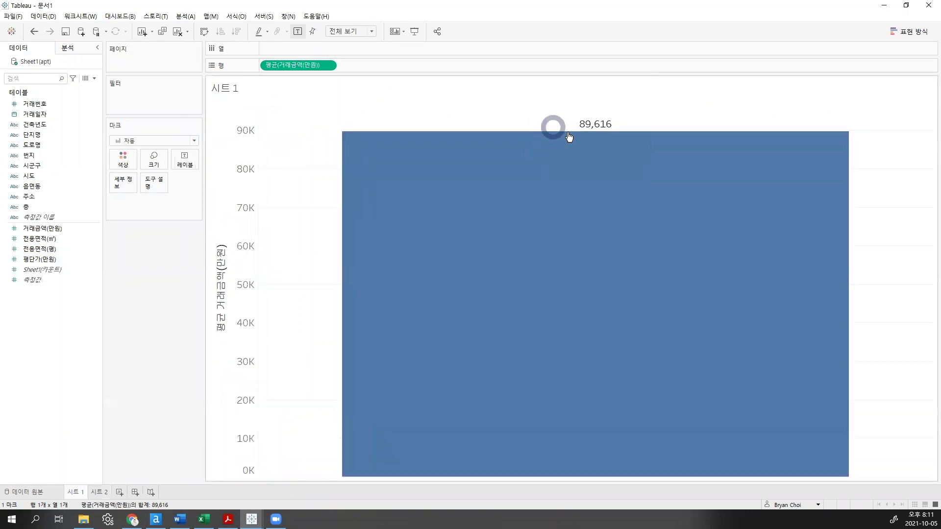
pyautogui.moveTo(575, 146)
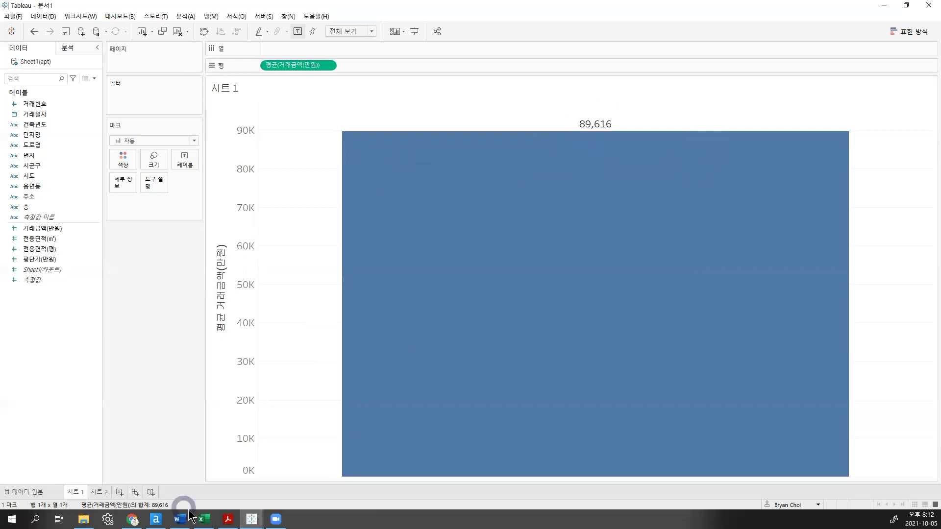
pyautogui.moveTo(252, 520)
pyautogui.click(218, 486)
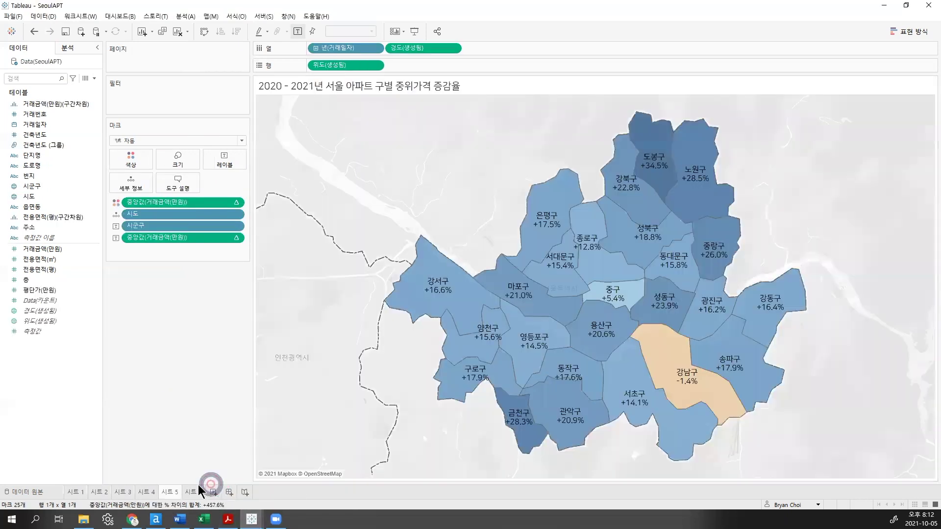
pyautogui.click(129, 492)
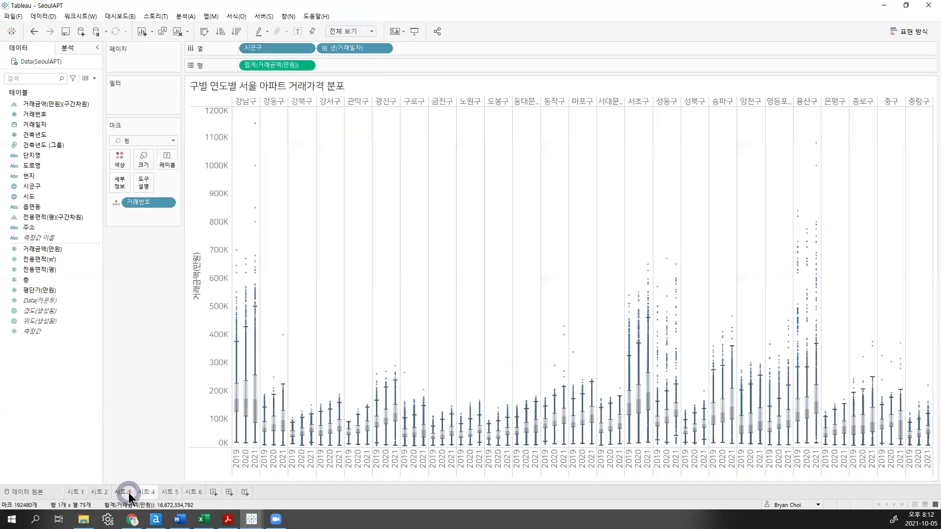
pyautogui.moveTo(453, 146); pyautogui.dragTo(928, 390)
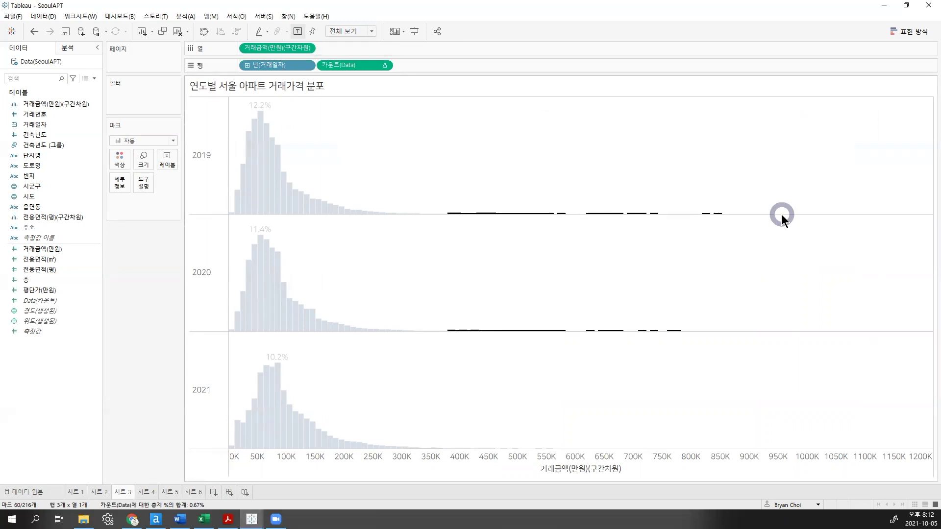
pyautogui.click(325, 137)
pyautogui.moveTo(340, 116); pyautogui.dragTo(214, 347)
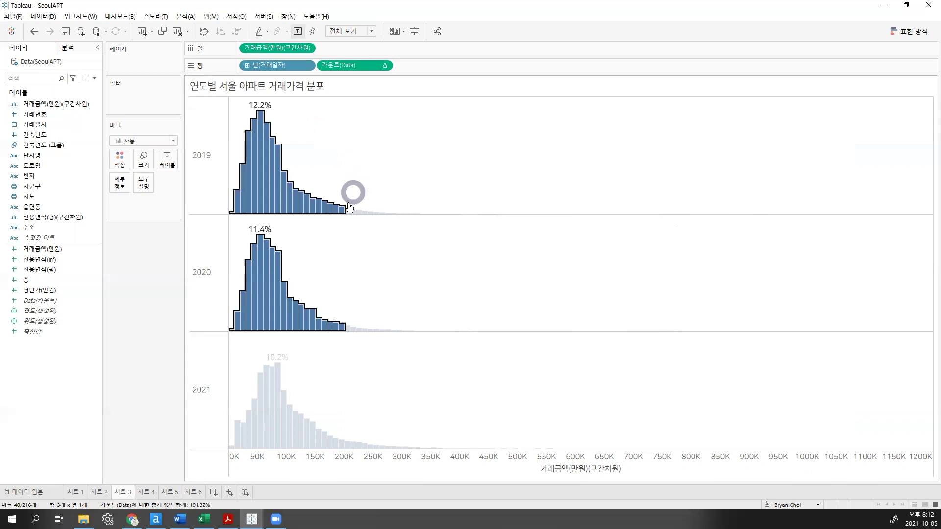
pyautogui.moveTo(334, 212)
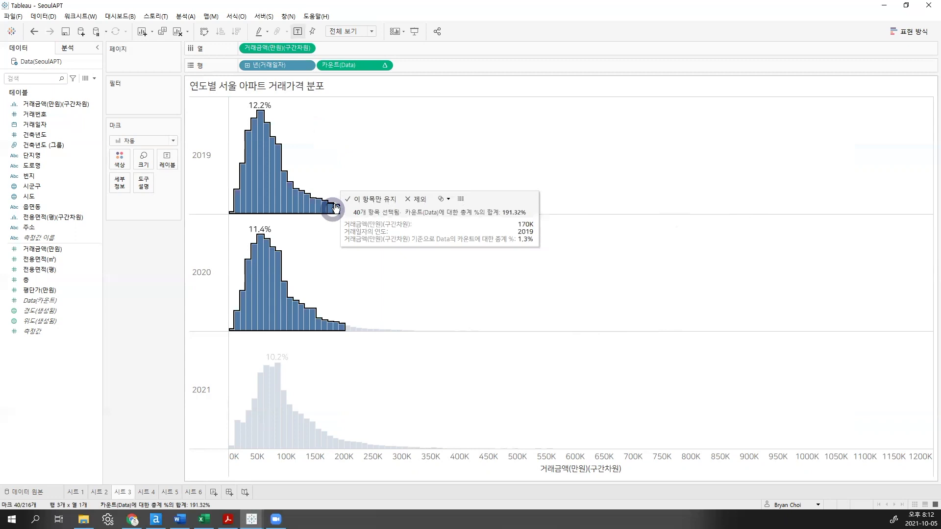
pyautogui.moveTo(244, 303)
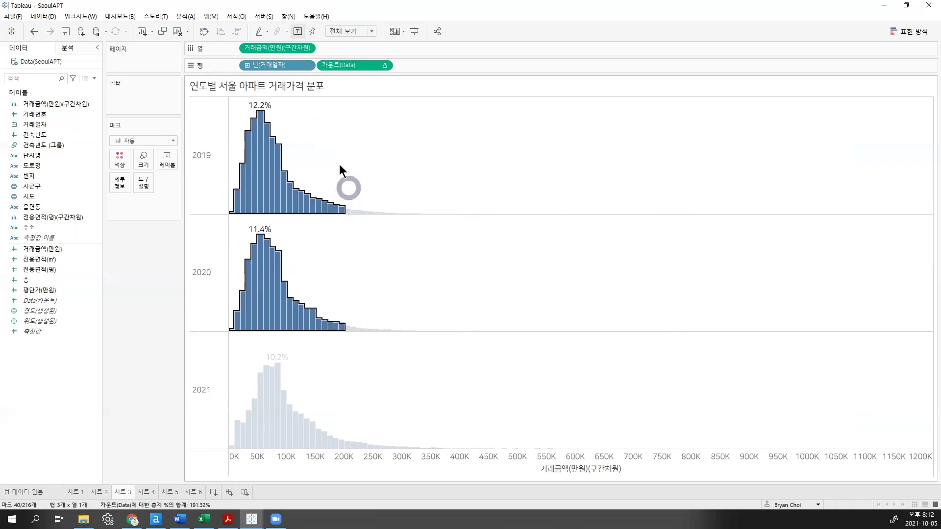
pyautogui.click(204, 204)
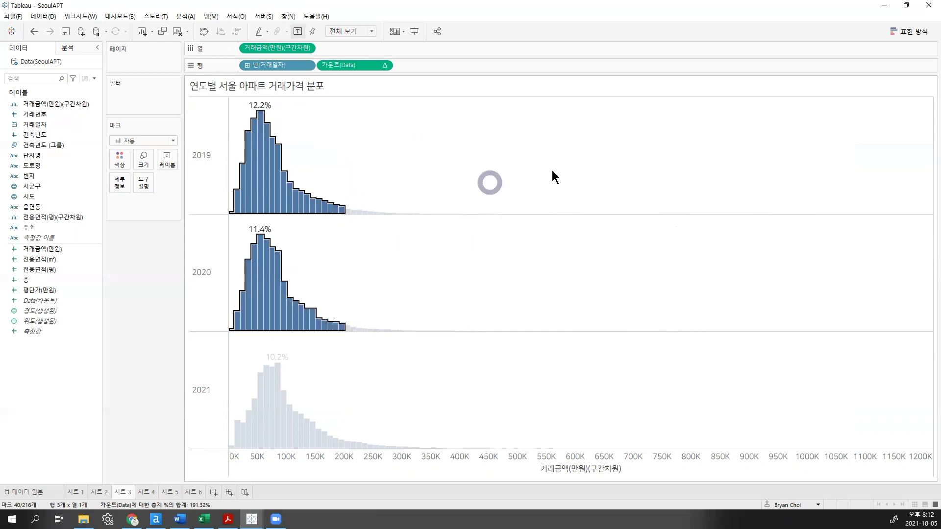
pyautogui.moveTo(567, 134); pyautogui.dragTo(933, 449)
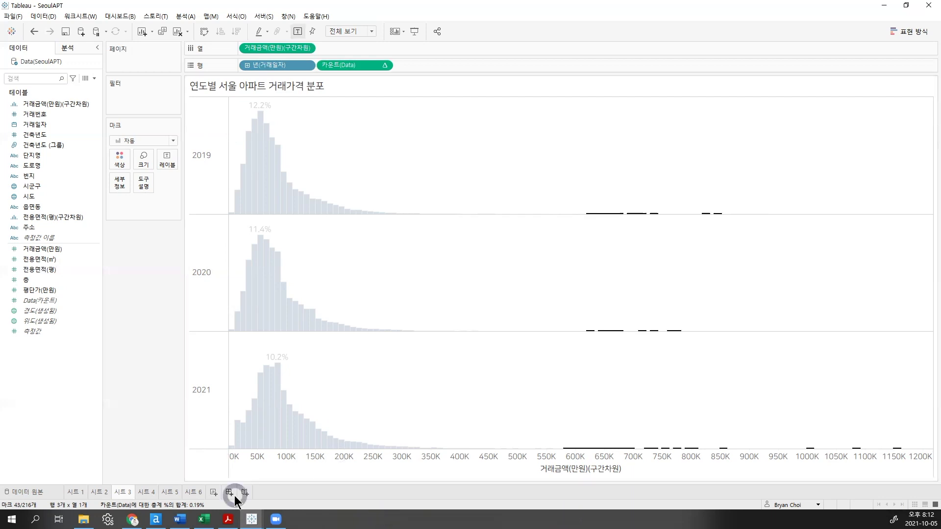
# Step: Return to workbook 문서1 and change the aggregation of 거래금액(만원) on 시트 1 to median (중앙값)
pyautogui.click(252, 520)
pyautogui.click(279, 485)
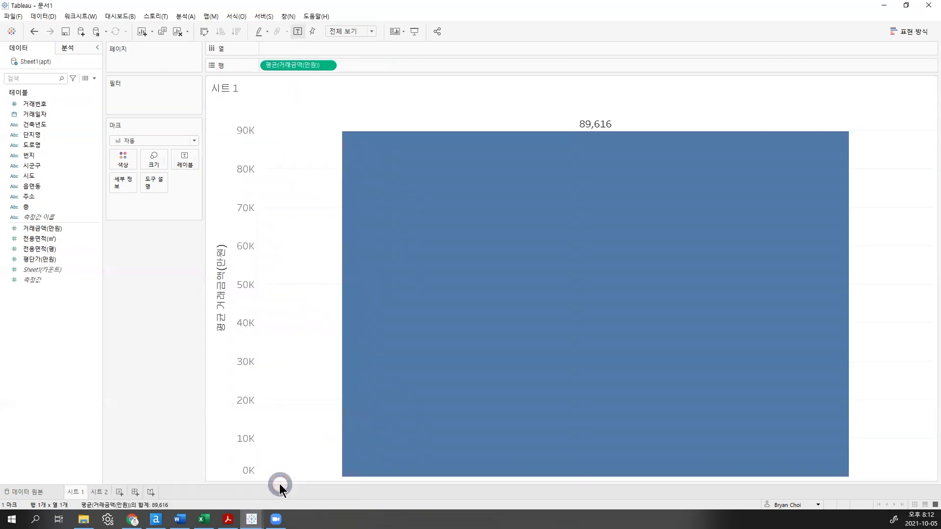
pyautogui.rightClick(293, 60)
pyautogui.click(333, 163)
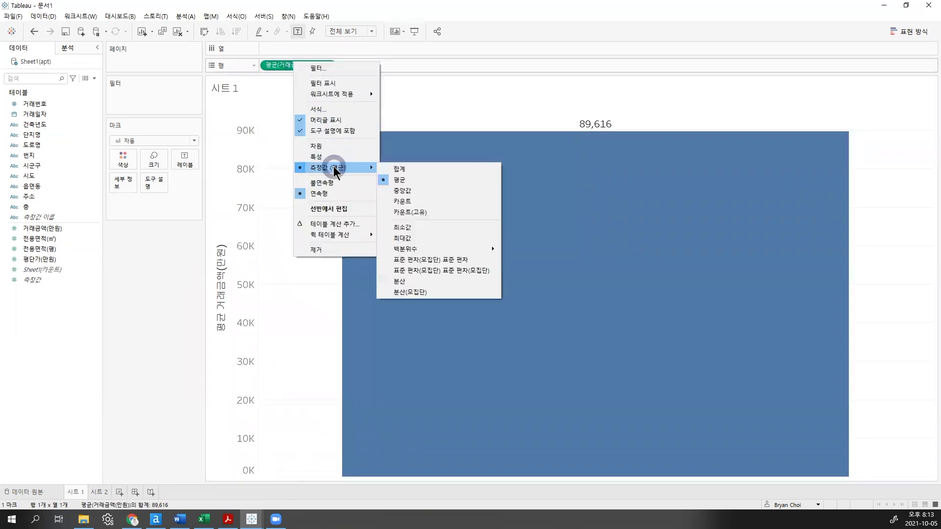
pyautogui.click(433, 189)
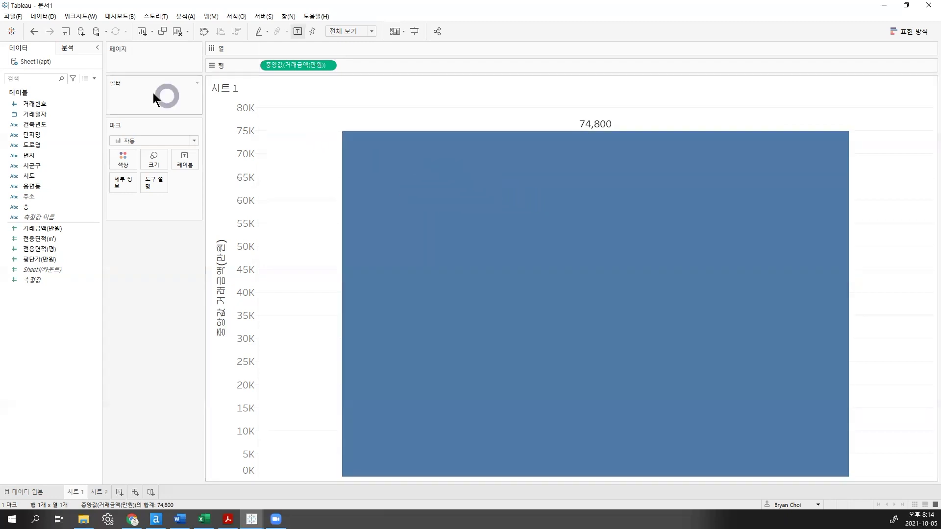
# Step: Break the median 거래금액(만원) down by 거래일자 year across the columns of 시트 1
pyautogui.click(43, 113)
pyautogui.moveTo(43, 110); pyautogui.dragTo(306, 43)
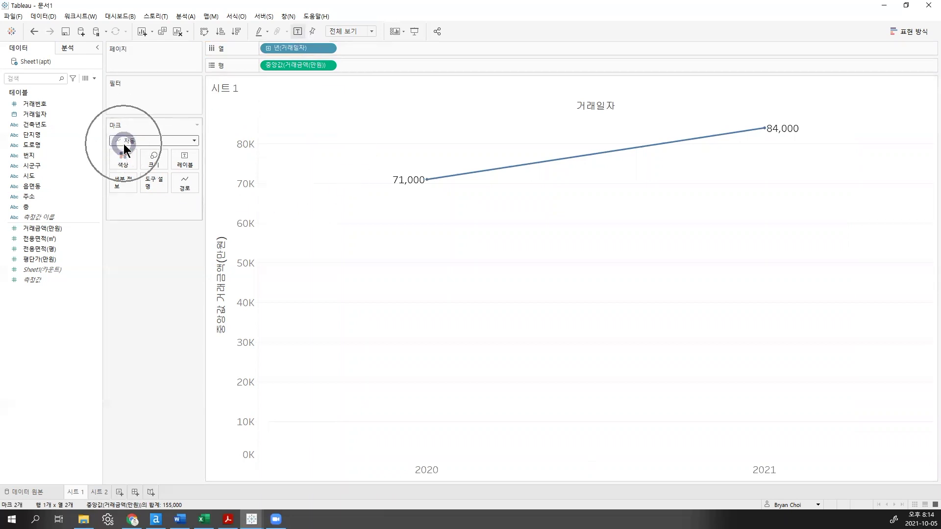
# Step: Remove the 거래일자 year from the columns of 시트 1 and add it back
pyautogui.moveTo(273, 47); pyautogui.dragTo(396, 13)
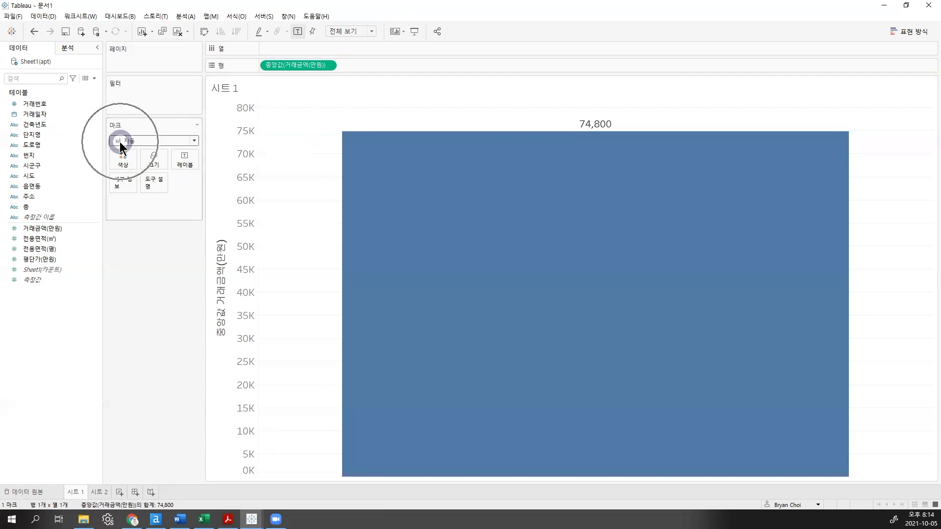
pyautogui.click(67, 117)
pyautogui.moveTo(67, 116); pyautogui.dragTo(309, 52)
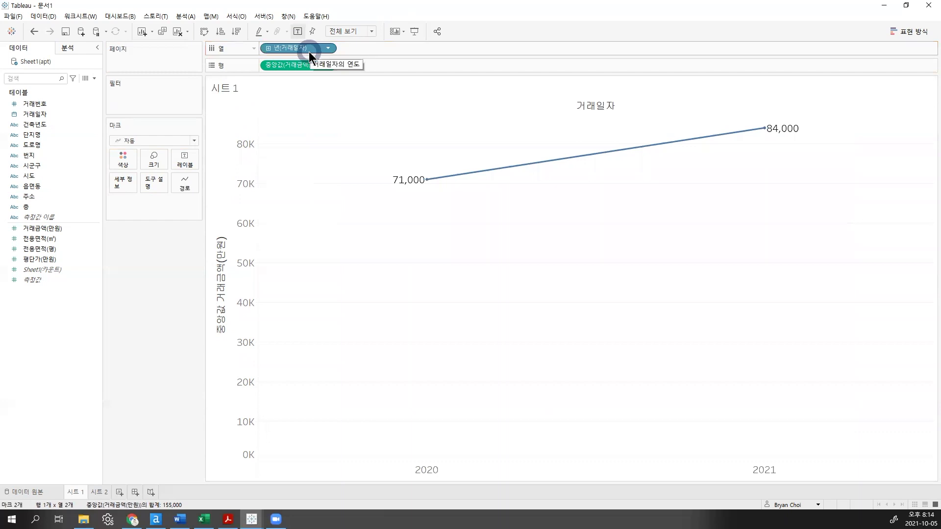
# Step: Change the mark type of the yearly median 거래금액(만원) chart on 시트 1 to bar (막대)
pyautogui.click(136, 140)
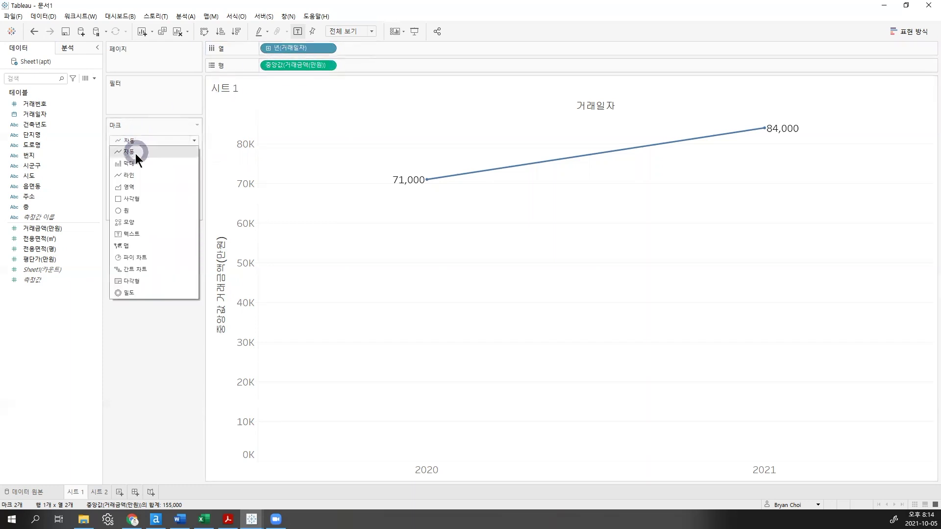
pyautogui.click(136, 161)
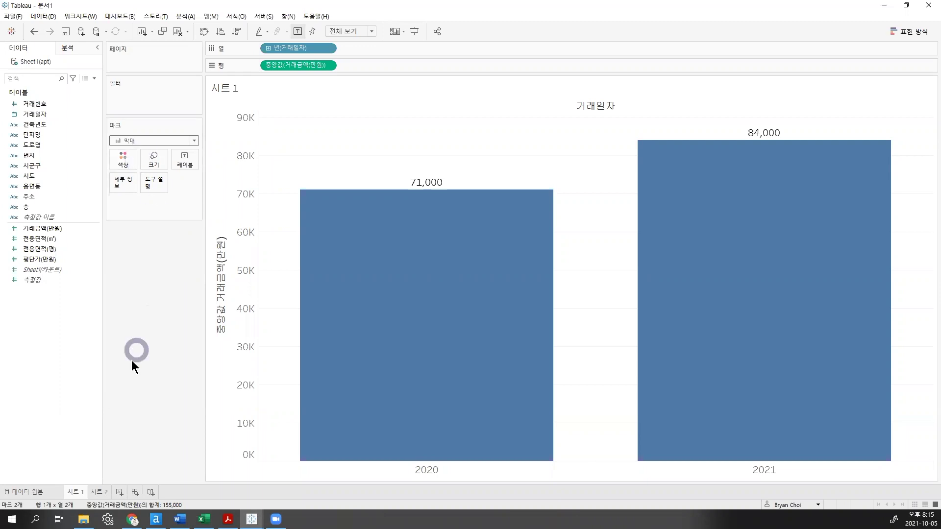
# Step: Clear 시트 2 and place 거래금액(만원) on its rows
pyautogui.click(102, 492)
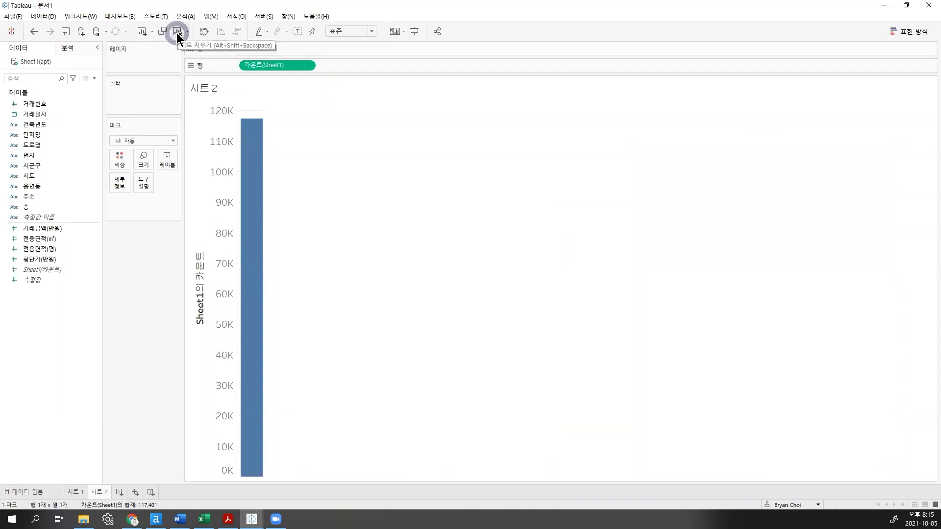
pyautogui.click(177, 33)
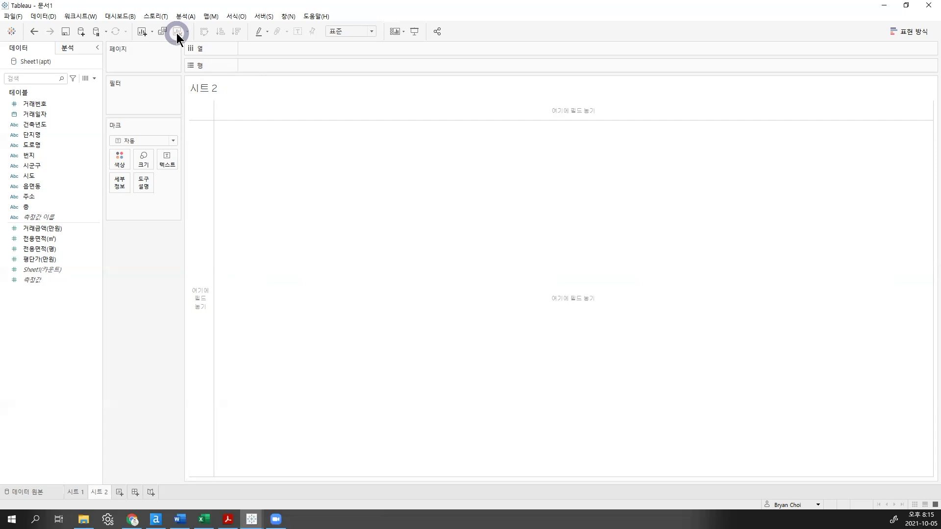
pyautogui.click(33, 228)
pyautogui.moveTo(34, 228); pyautogui.dragTo(212, 174)
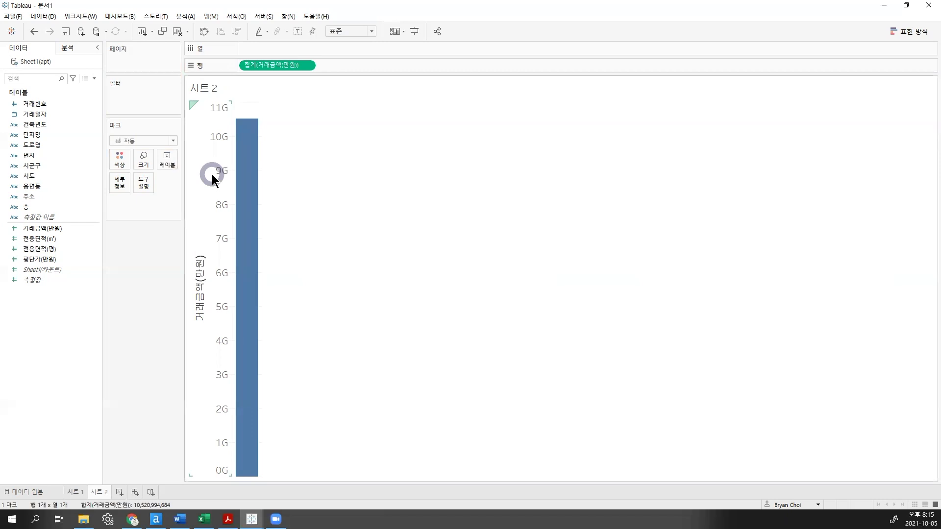
# Step: Change the aggregation of 거래금액(만원) on 시트 2 to median (중앙값)
pyautogui.click(245, 69)
pyautogui.click(245, 69)
pyautogui.click(245, 68)
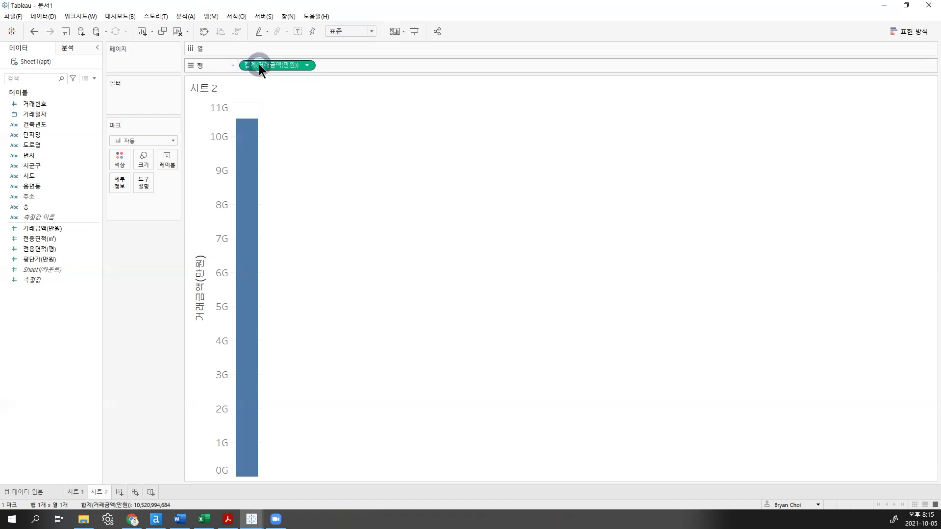
pyautogui.rightClick(259, 63)
pyautogui.click(304, 172)
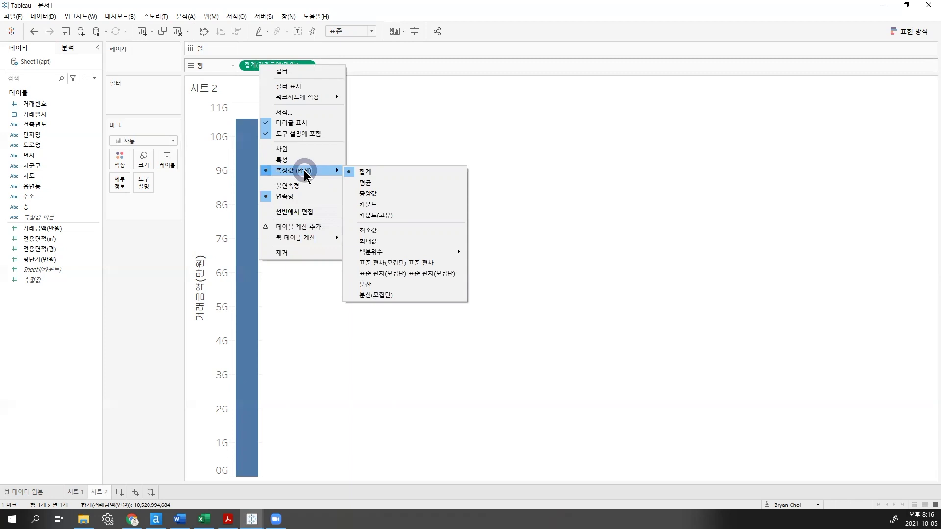
pyautogui.click(403, 192)
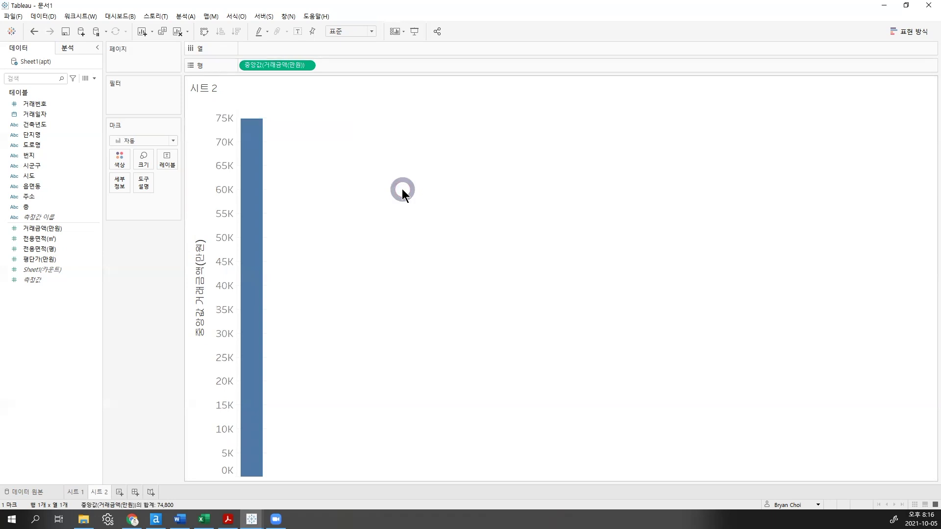
pyautogui.rightClick(261, 66)
pyautogui.moveTo(300, 171)
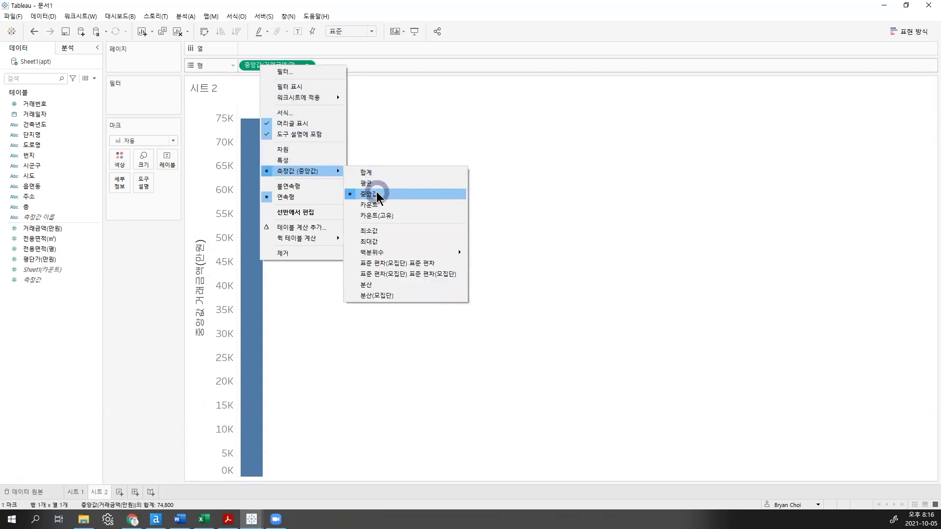
pyautogui.click(389, 148)
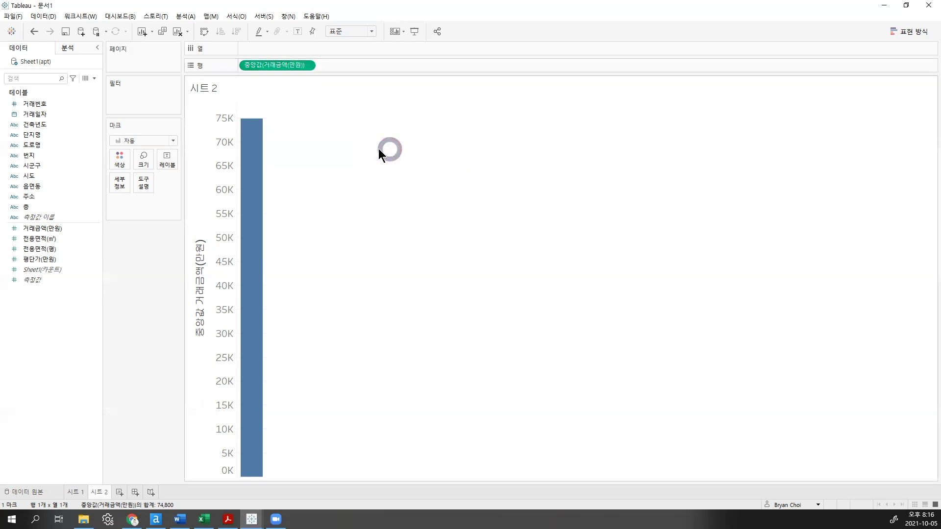
# Step: Break the median price on 시트 2 down by 거래일자 across the columns, expanding the date from year to quarter and month
pyautogui.click(87, 117)
pyautogui.moveTo(44, 119); pyautogui.dragTo(277, 51)
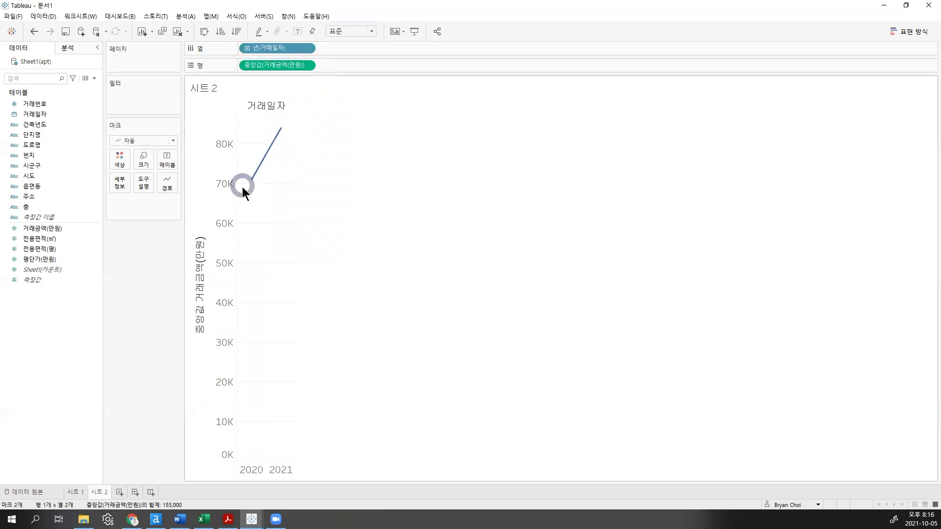
pyautogui.moveTo(279, 135)
pyautogui.click(247, 48)
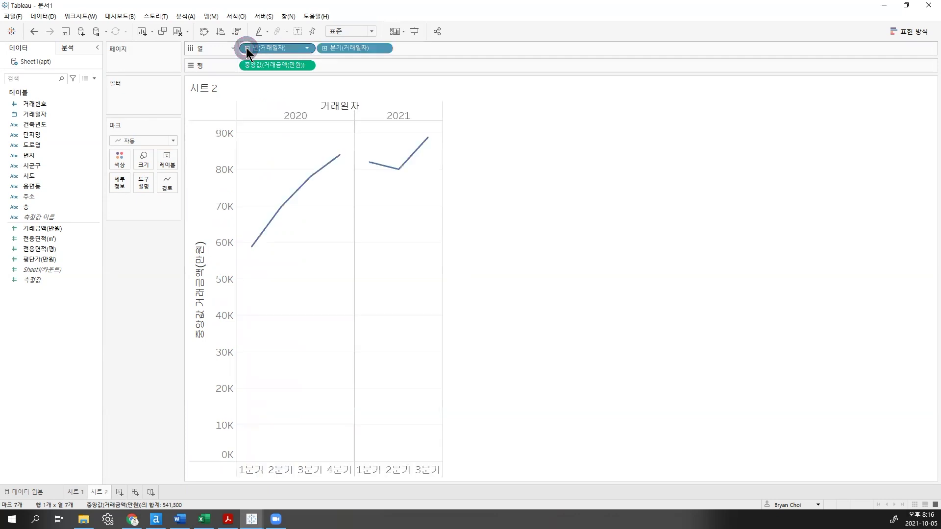
pyautogui.click(325, 48)
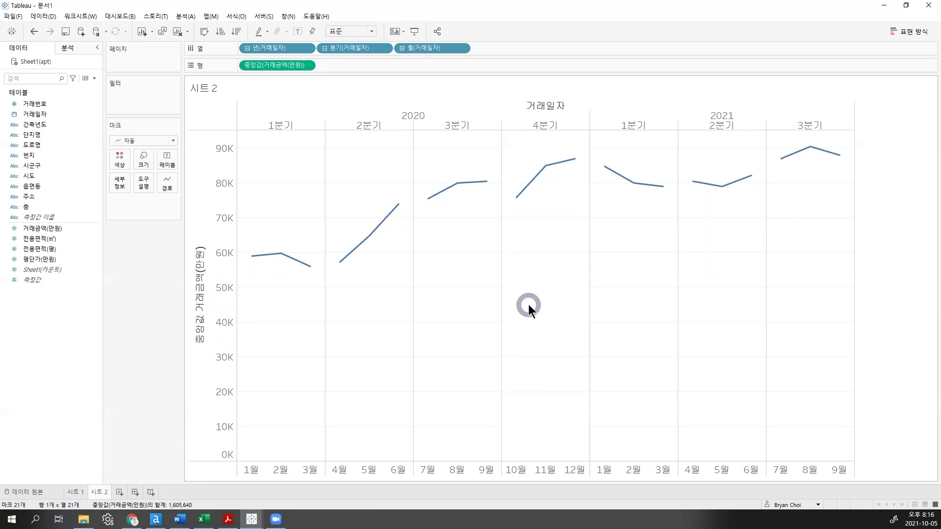
pyautogui.moveTo(308, 267)
pyautogui.moveTo(387, 218)
# Step: Convert the 거래일자 month on 시트 2 to the continuous year-month level and remove the year and quarter fields from the columns
pyautogui.rightClick(435, 49)
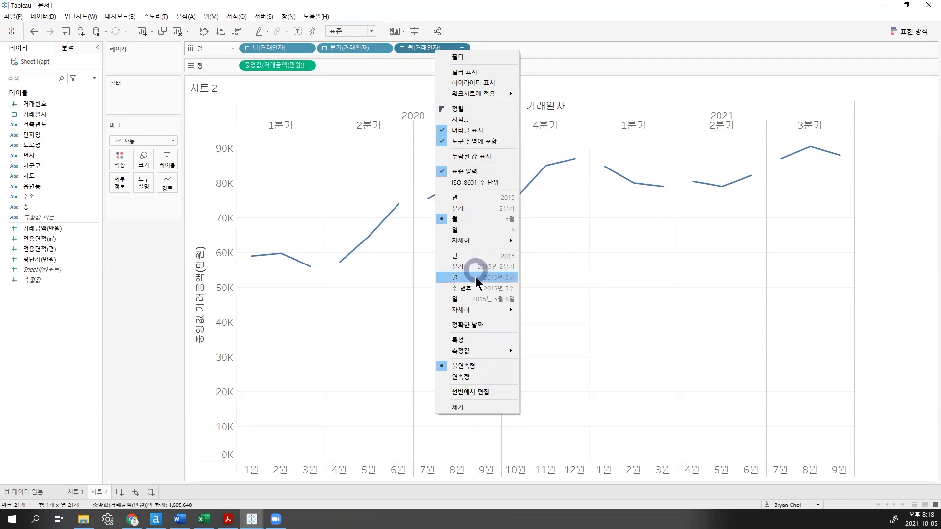
pyautogui.click(479, 289)
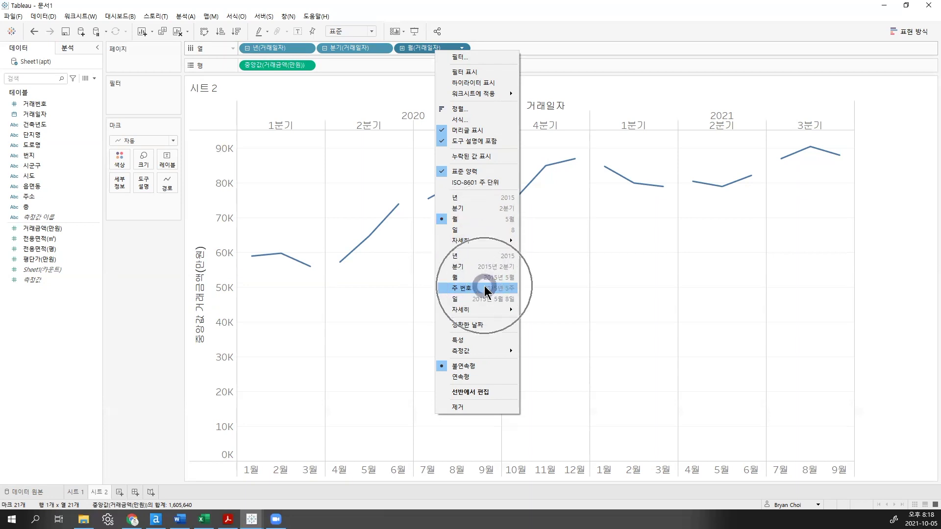
pyautogui.click(469, 279)
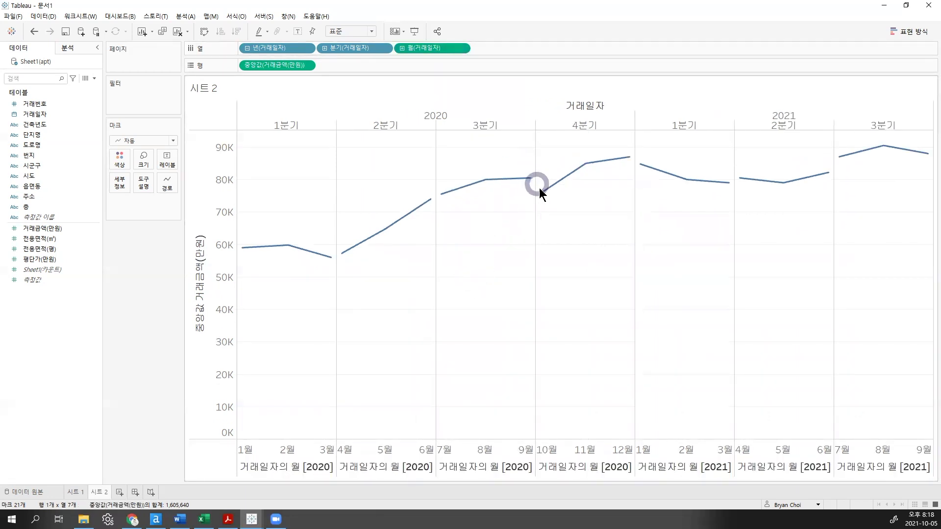
pyautogui.moveTo(542, 195)
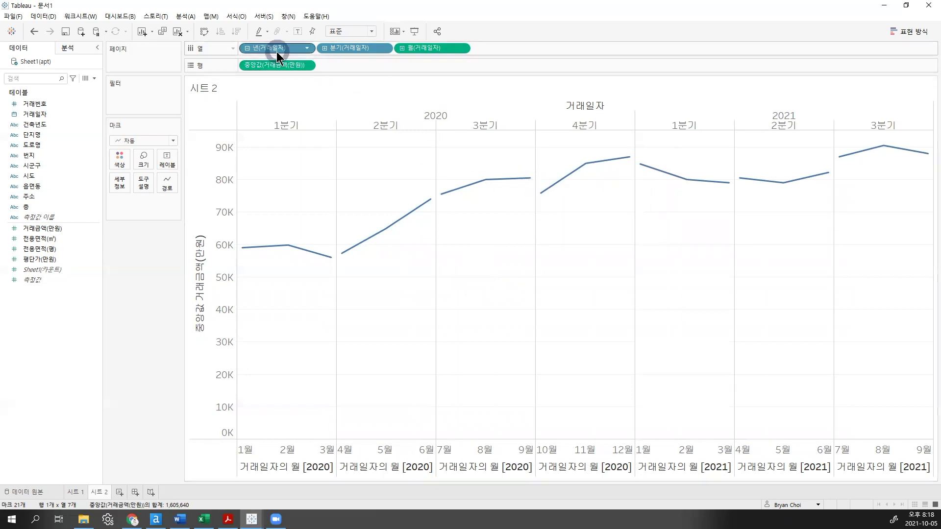
pyautogui.moveTo(275, 49); pyautogui.dragTo(284, 10)
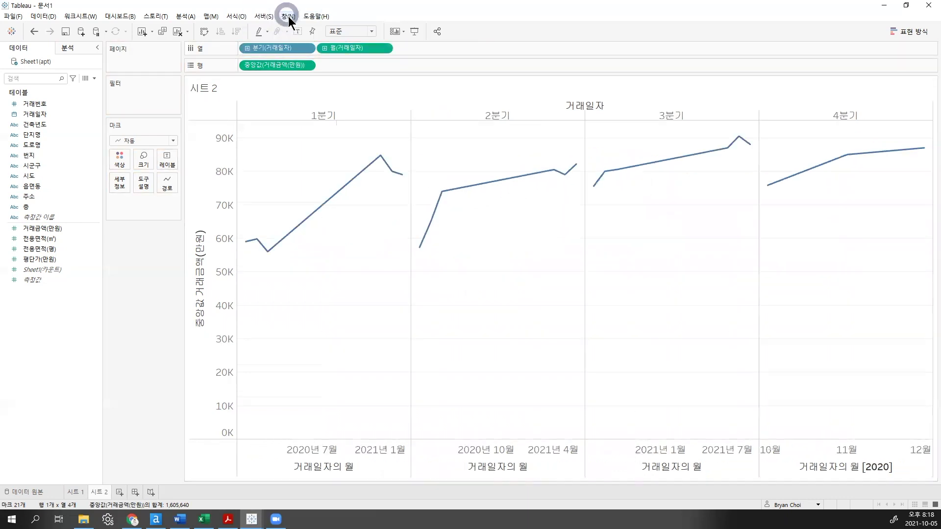
pyautogui.moveTo(280, 46); pyautogui.dragTo(386, 13)
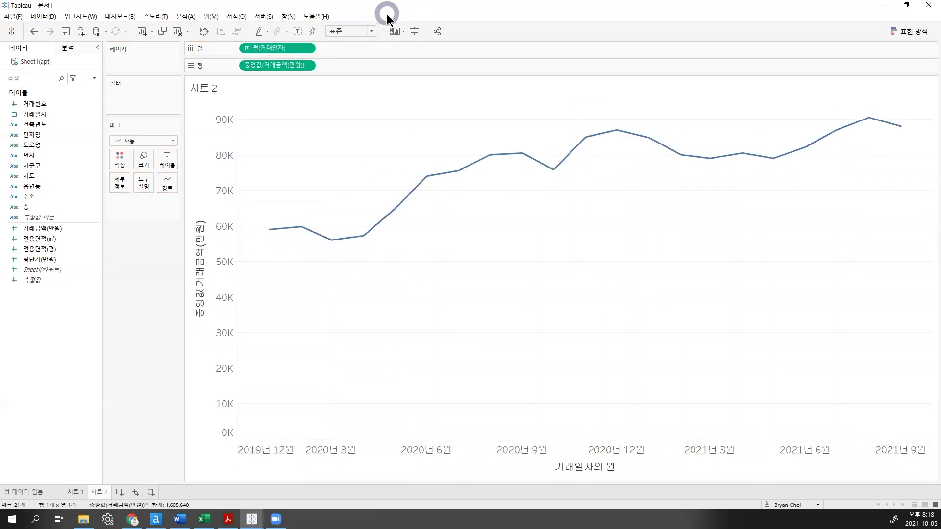
# Step: Show mark labels on the monthly median line and check the points for the first month and June 2020
pyautogui.click(298, 31)
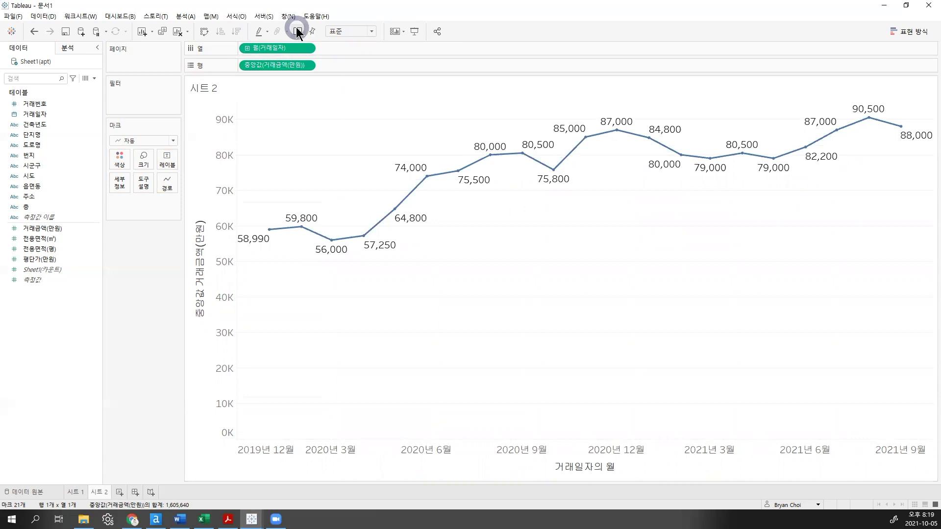
pyautogui.moveTo(267, 236)
pyautogui.click(268, 231)
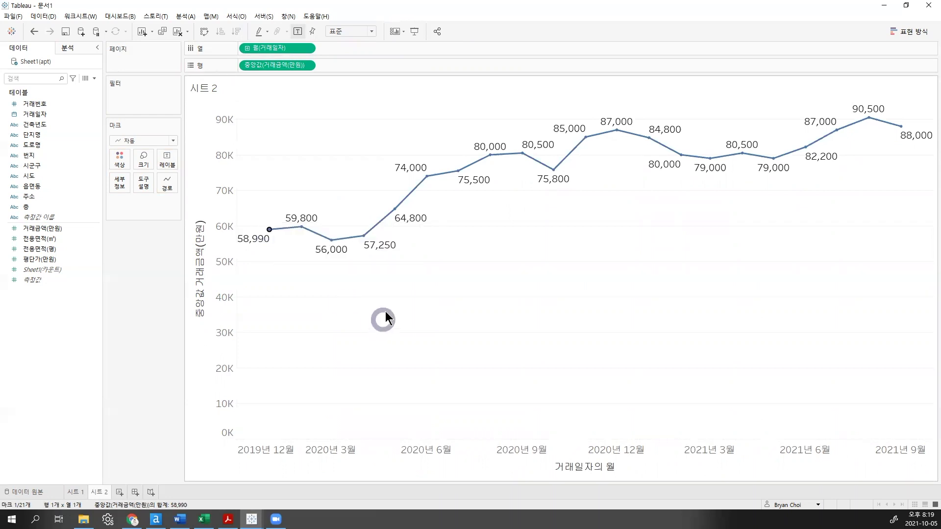
pyautogui.click(428, 177)
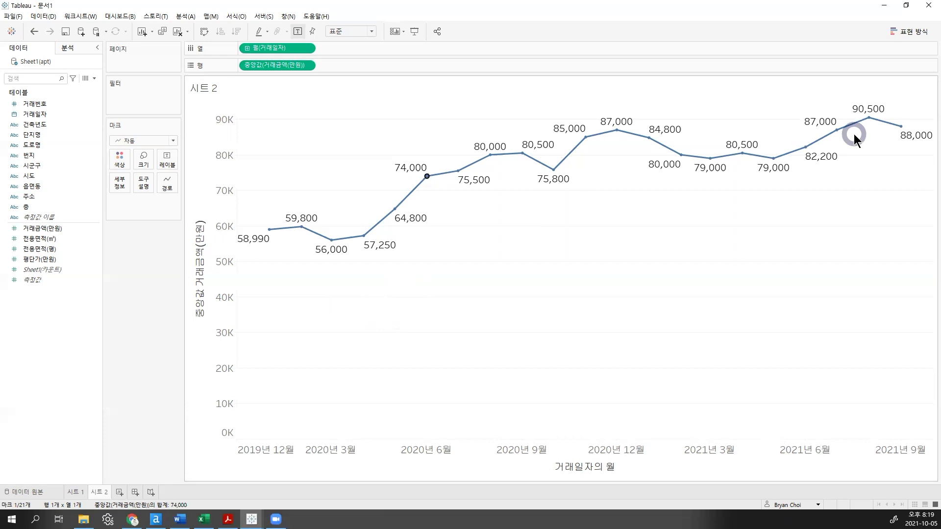
pyautogui.click(358, 178)
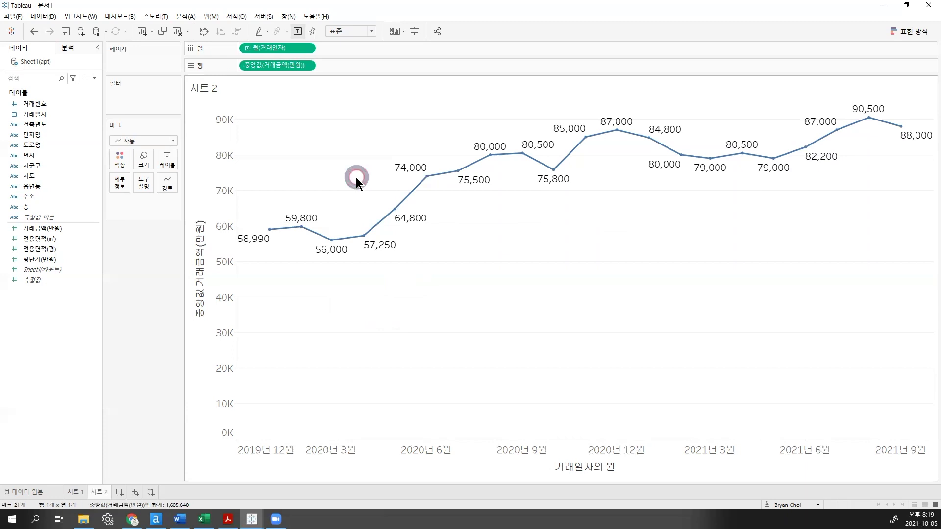
# Step: Edit the 중앙값 거래금액(만원) axis on 시트 2 so its automatic range does not include zero
pyautogui.rightClick(219, 163)
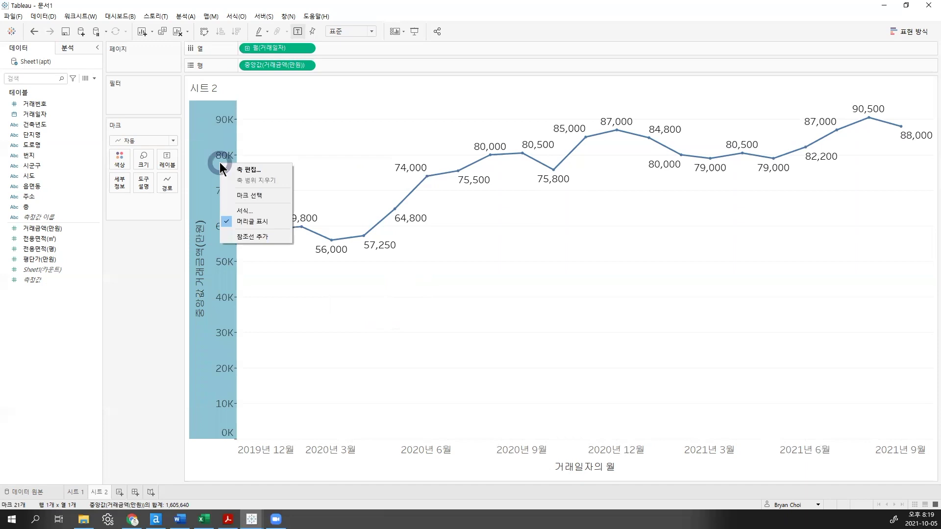
pyautogui.click(245, 169)
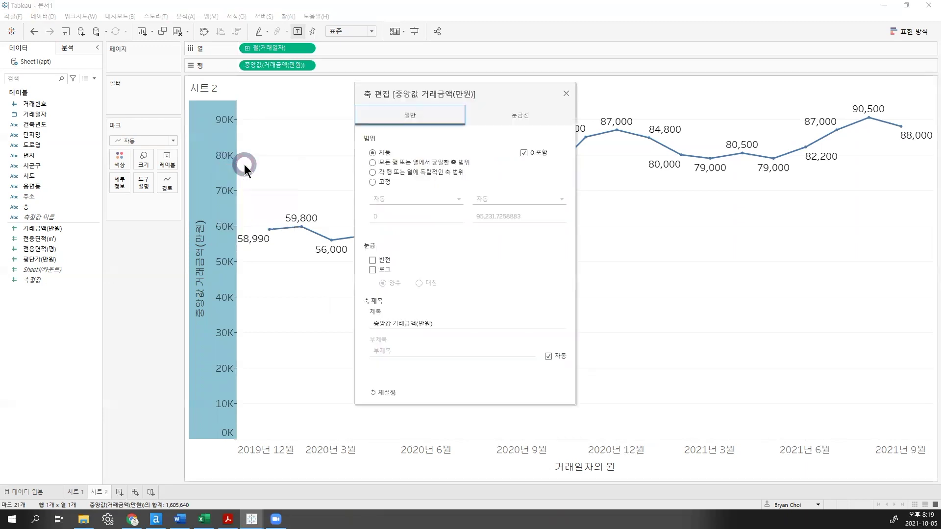
pyautogui.click(524, 151)
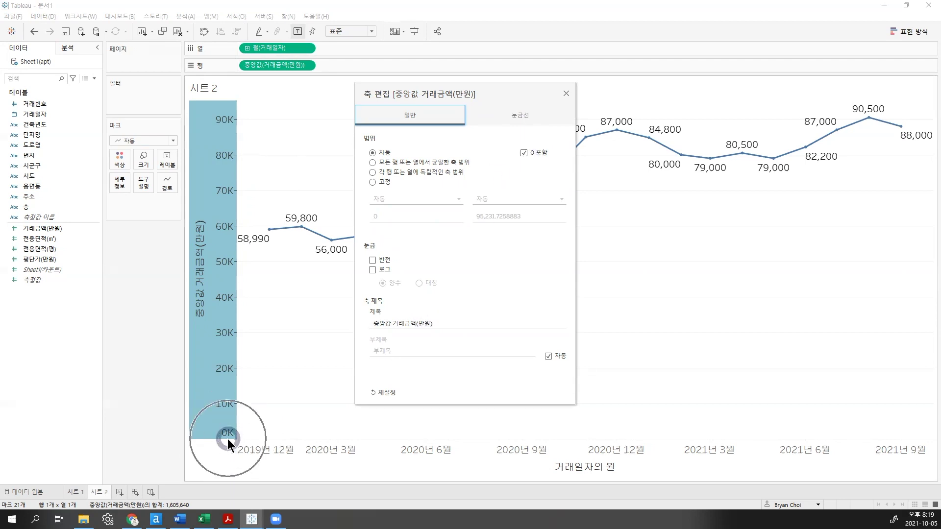
pyautogui.click(522, 153)
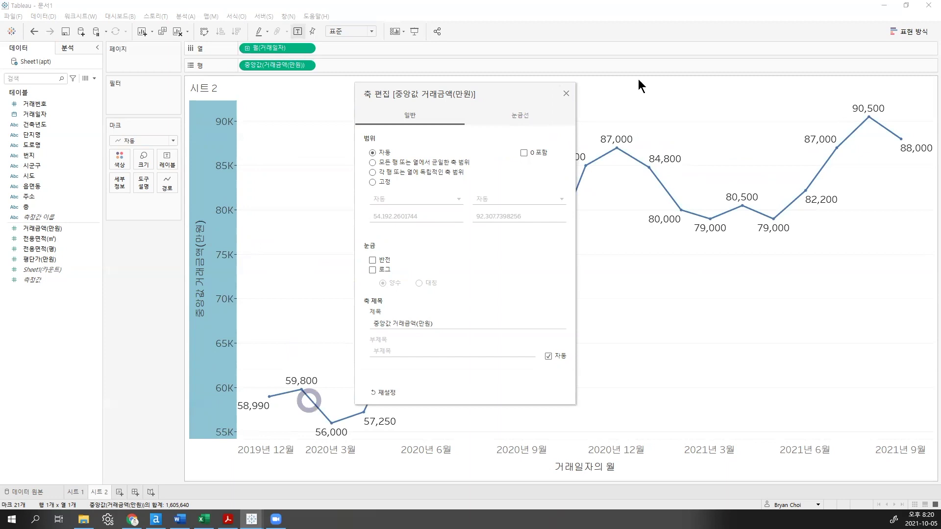
pyautogui.click(566, 93)
pyautogui.moveTo(330, 428)
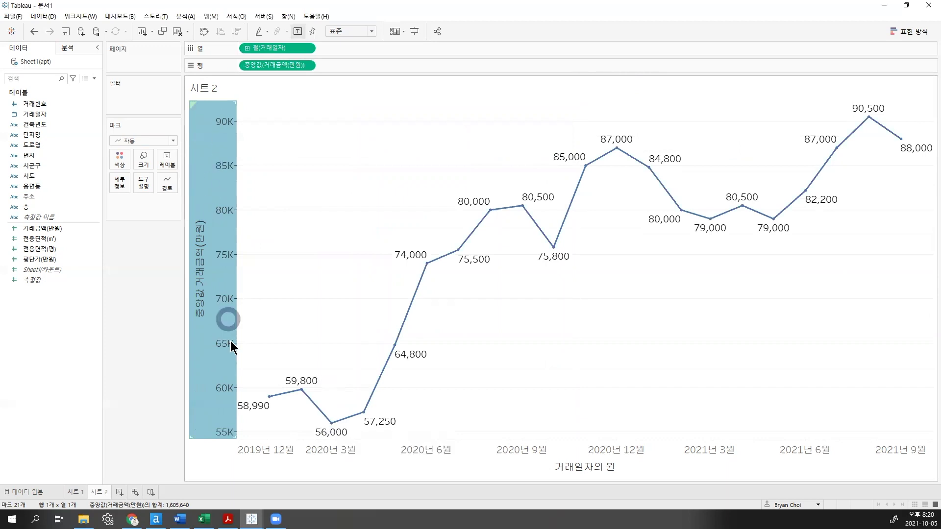
pyautogui.click(362, 195)
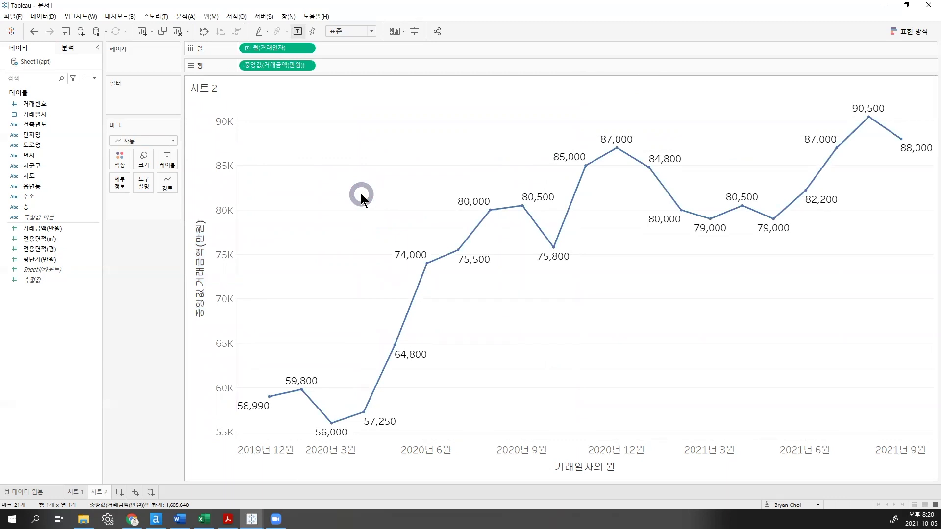
# Step: Select the April to June 2020 points on the line, examine their median prices, and clear the selection
pyautogui.click(346, 232)
pyautogui.moveTo(346, 232); pyautogui.dragTo(440, 430)
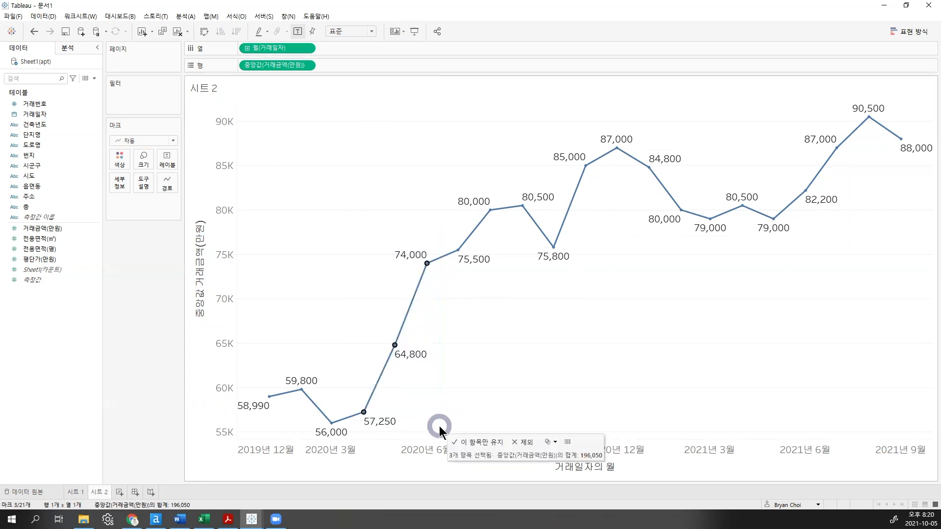
pyautogui.moveTo(424, 266)
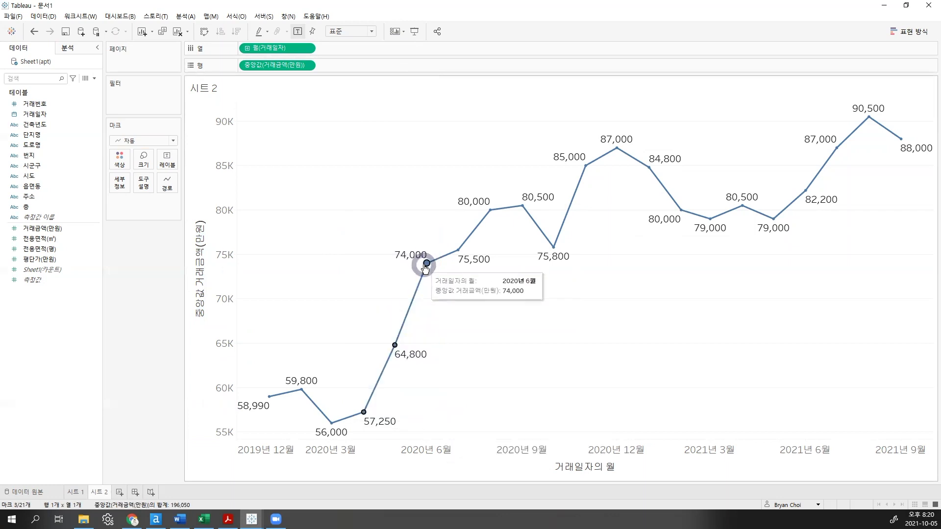
pyautogui.moveTo(369, 413)
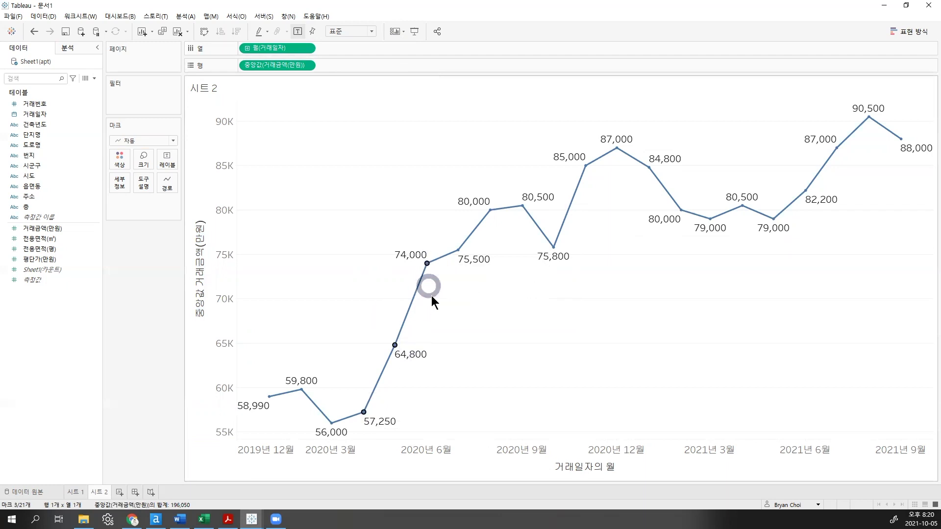
pyautogui.click(455, 359)
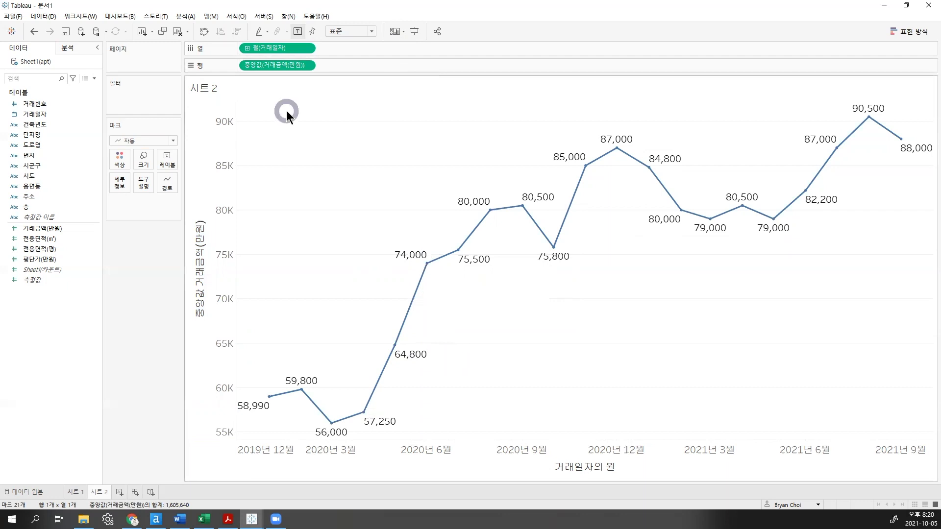
# Step: Change 거래일자 in the columns of 시트 2 to the continuous week level and check the median price at the last week's point
pyautogui.rightClick(263, 51)
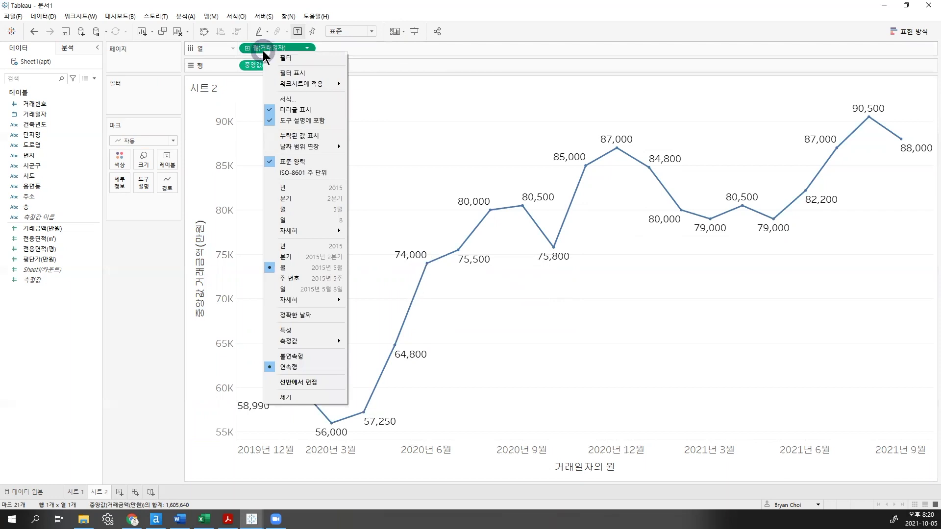
pyautogui.click(313, 278)
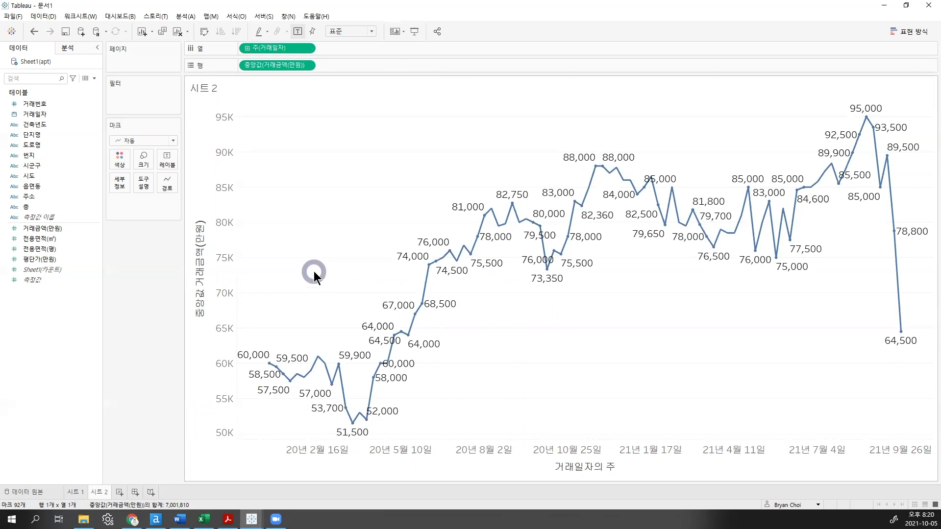
pyautogui.moveTo(891, 346)
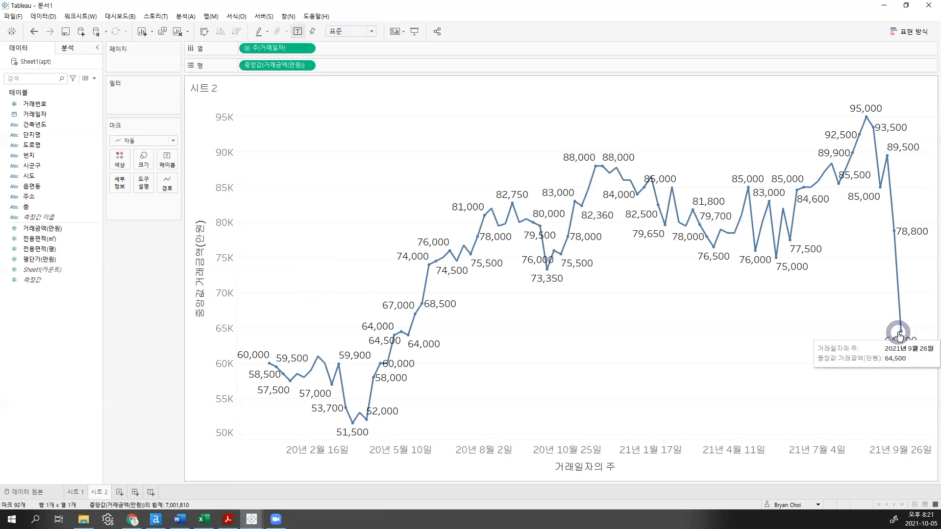
pyautogui.click(425, 95)
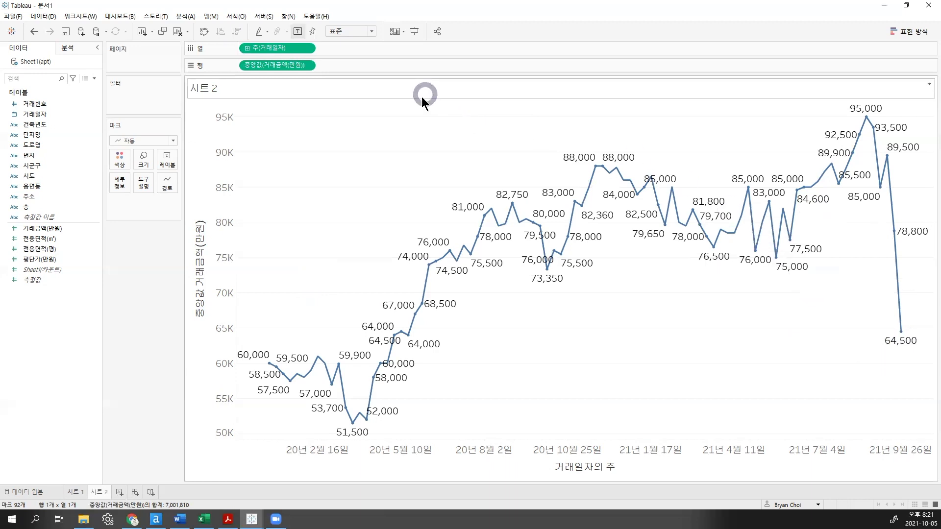
pyautogui.click(271, 338)
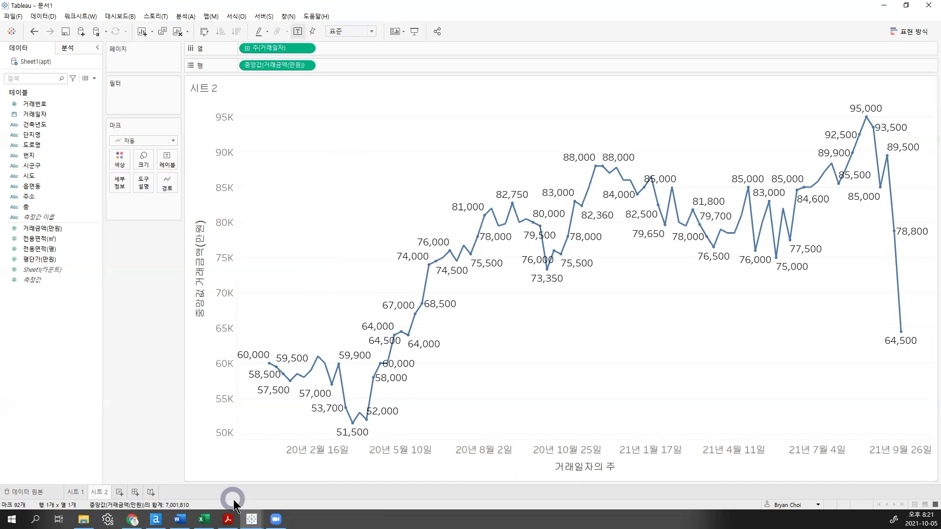
# Step: Switch to the SeoulAPT workbook, review its yearly apartment price distribution histograms, and return to the 문서1 workbook
pyautogui.moveTo(251, 520)
pyautogui.click(201, 492)
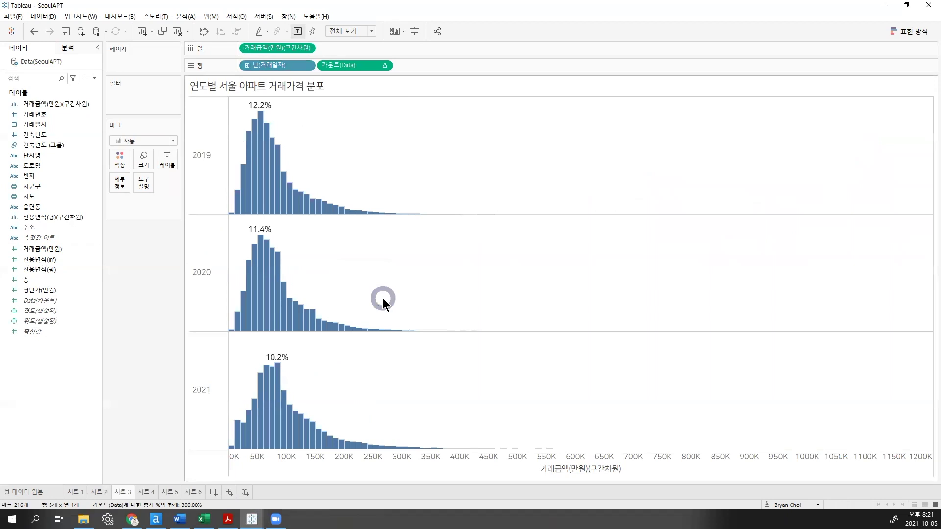
pyautogui.moveTo(274, 333)
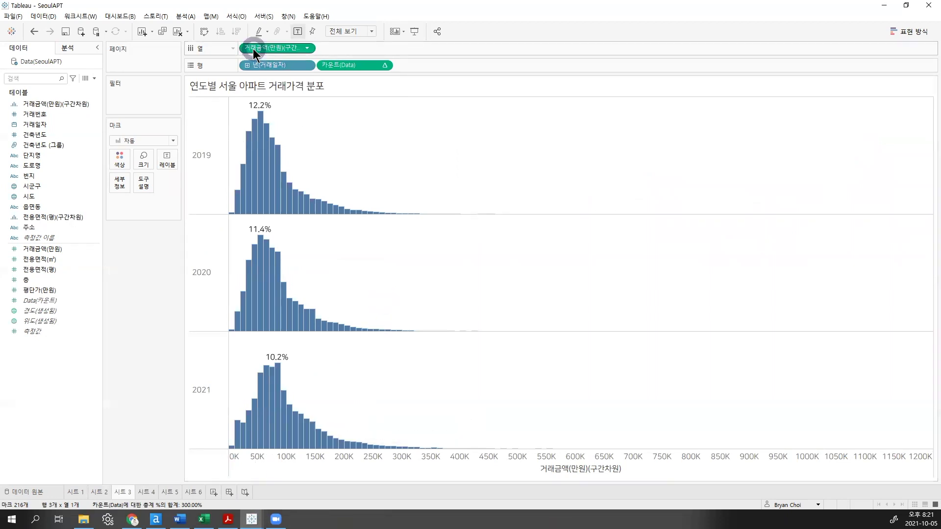
pyautogui.moveTo(290, 305)
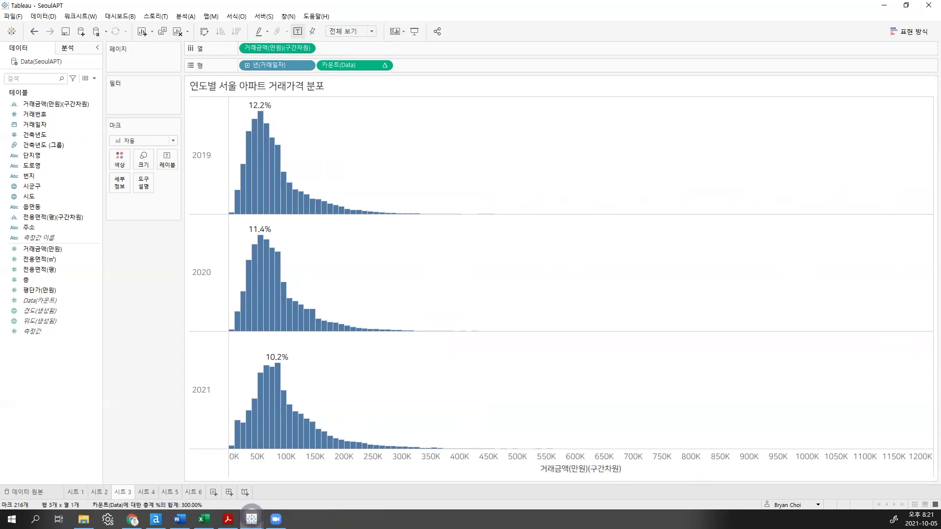
pyautogui.moveTo(251, 519)
pyautogui.click(281, 481)
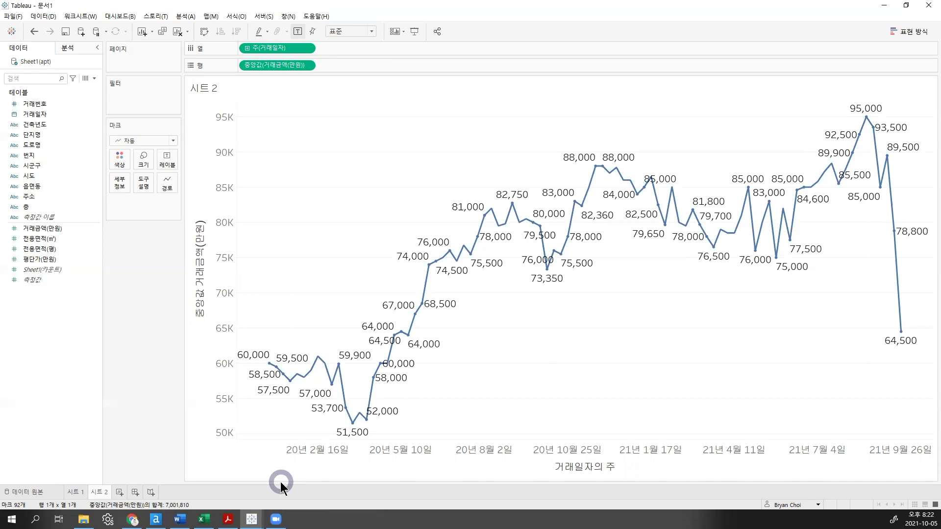
# Step: Add a new worksheet and create a bin field from 거래금액(만원) with a bin size of 10000
pyautogui.click(119, 492)
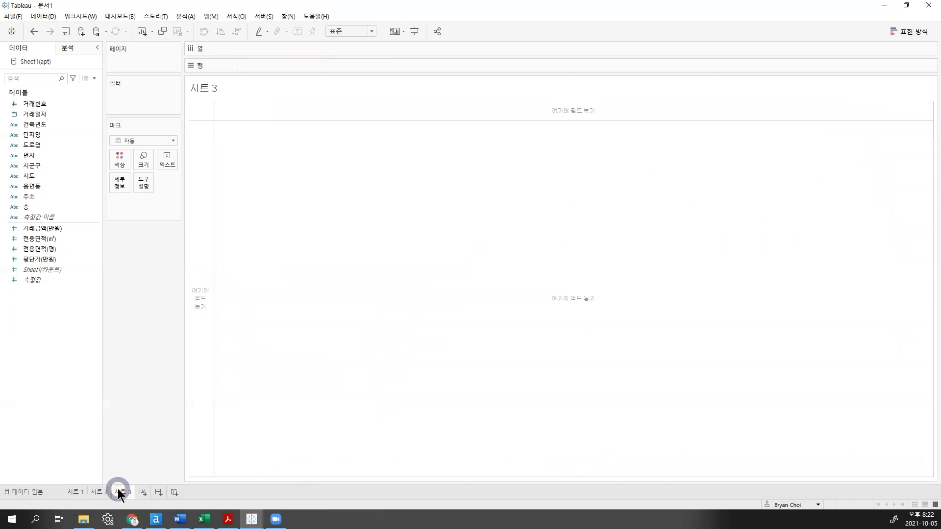
pyautogui.click(41, 228)
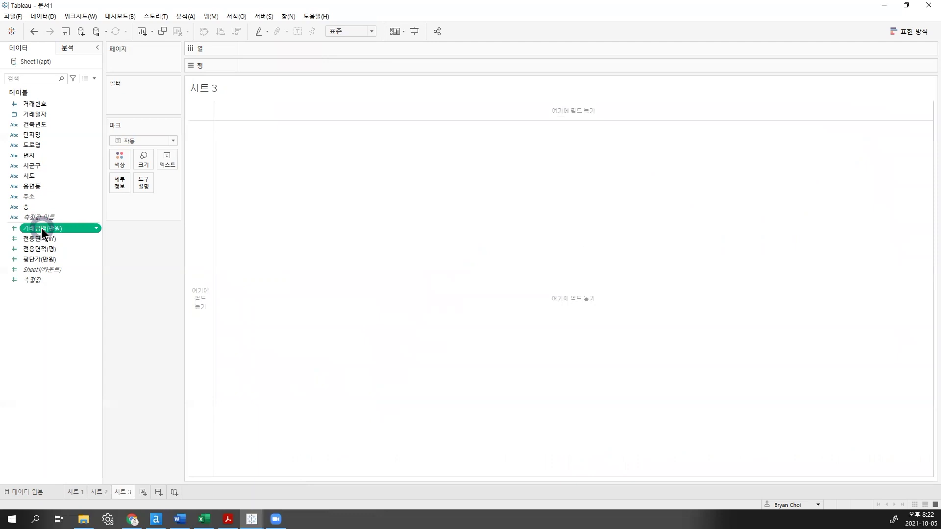
pyautogui.rightClick(41, 230)
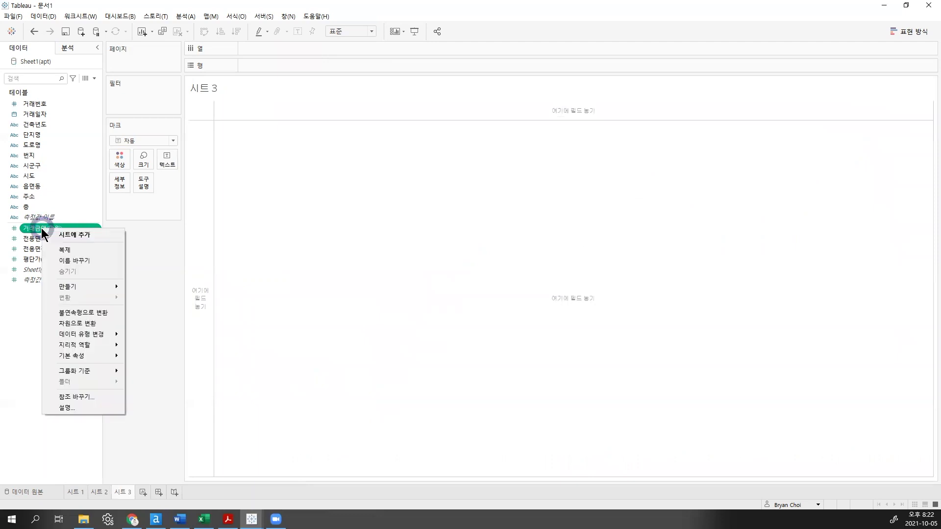
pyautogui.click(75, 290)
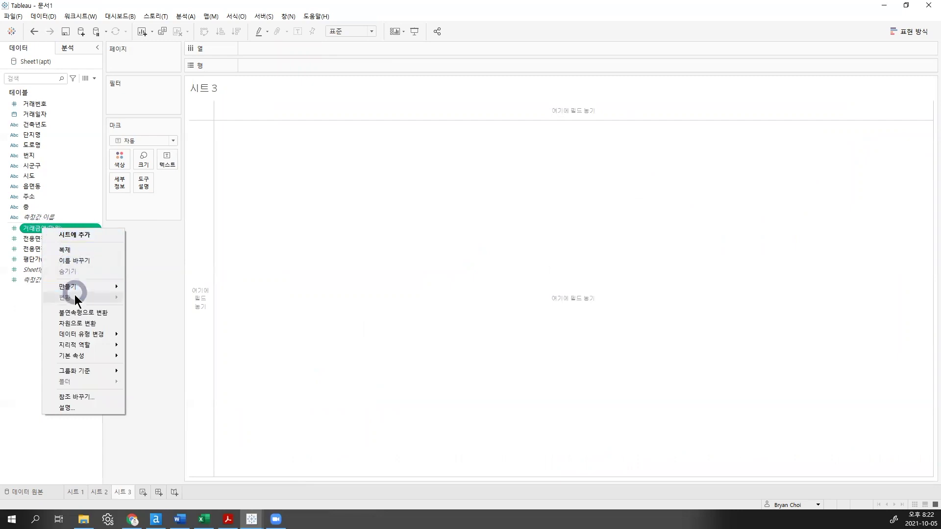
pyautogui.click(174, 309)
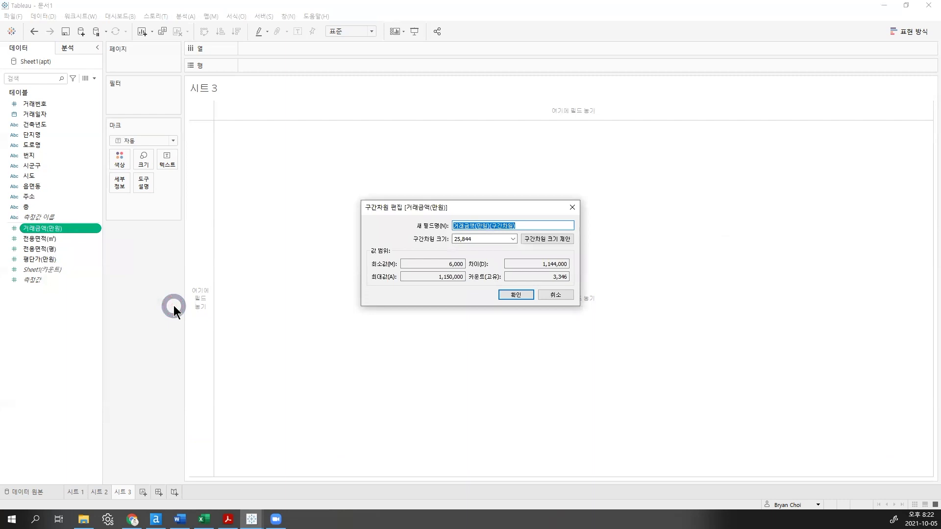
pyautogui.doubleClick(454, 239)
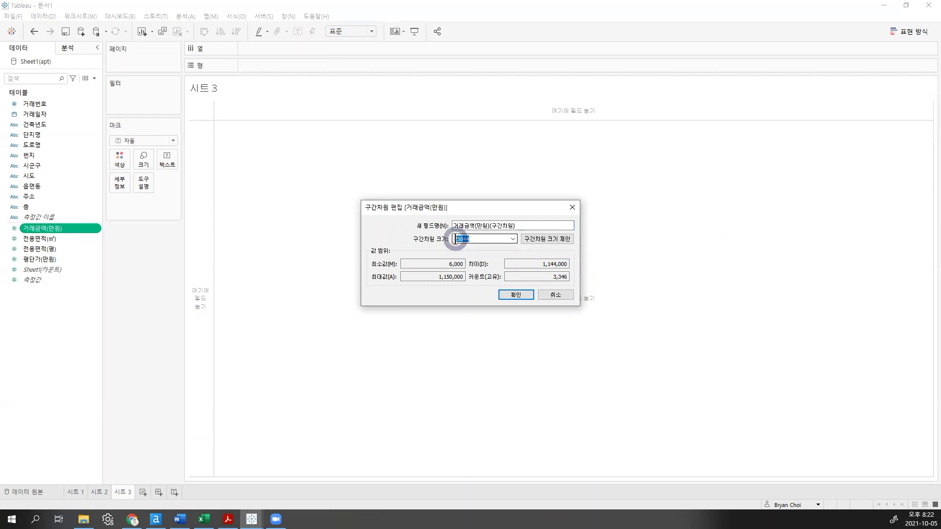
pyautogui.press('BackSpace')
pyautogui.write('10000')
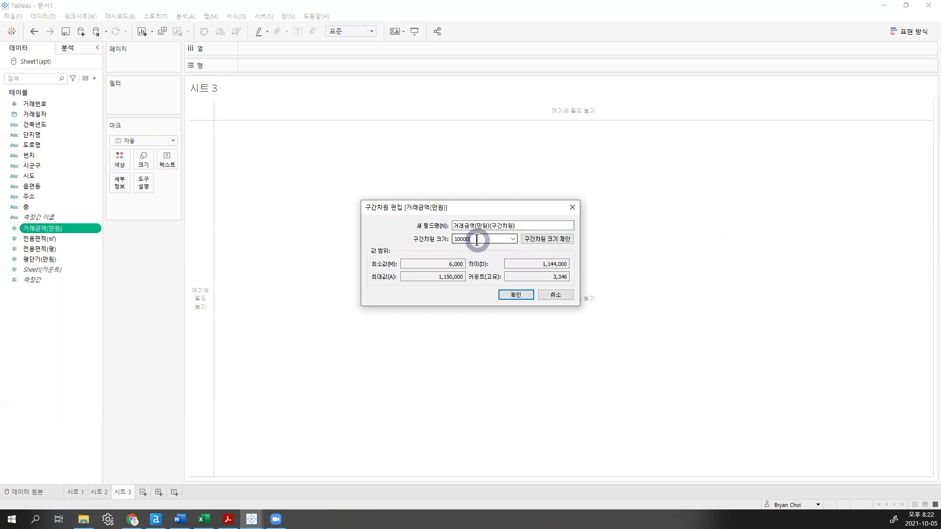
pyautogui.click(522, 294)
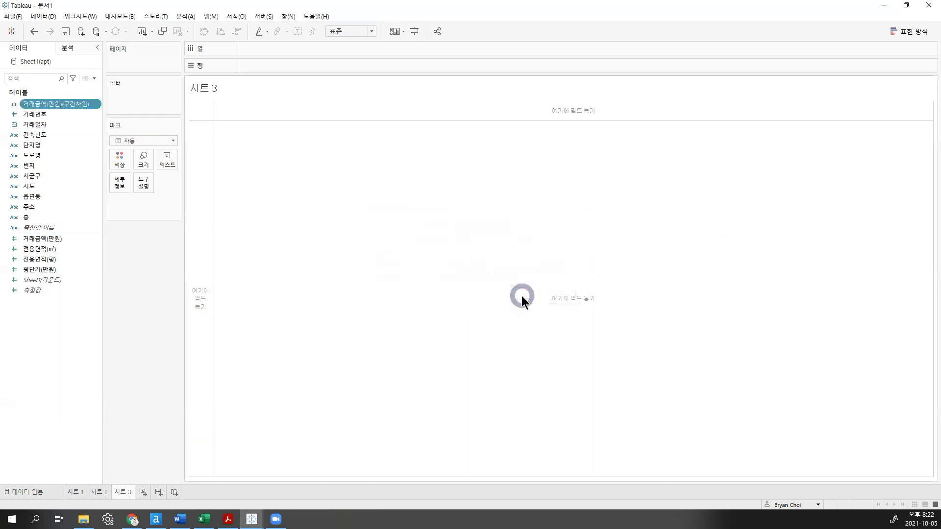
# Step: Place the 거래금액(만원)(구간차원) field on the columns and check the 0K to 30K bin headers
pyautogui.moveTo(36, 104); pyautogui.dragTo(265, 105)
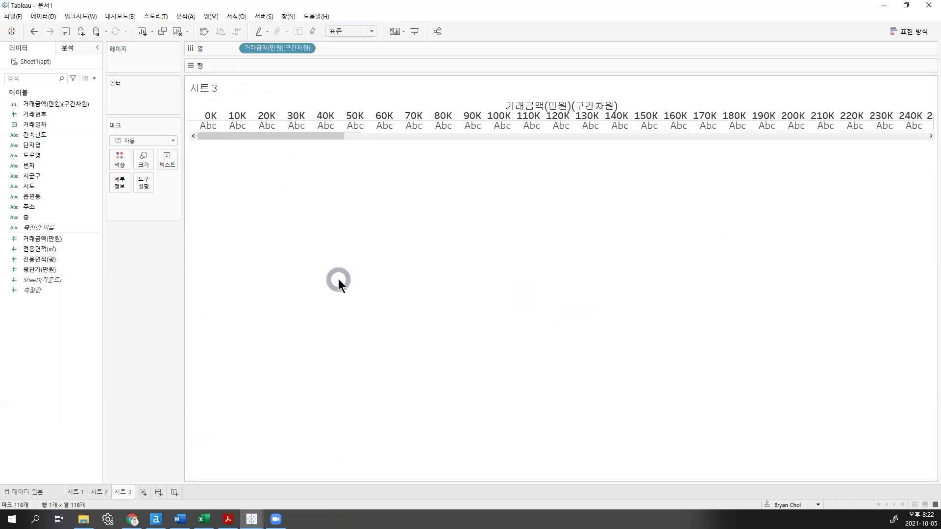
pyautogui.click(207, 117)
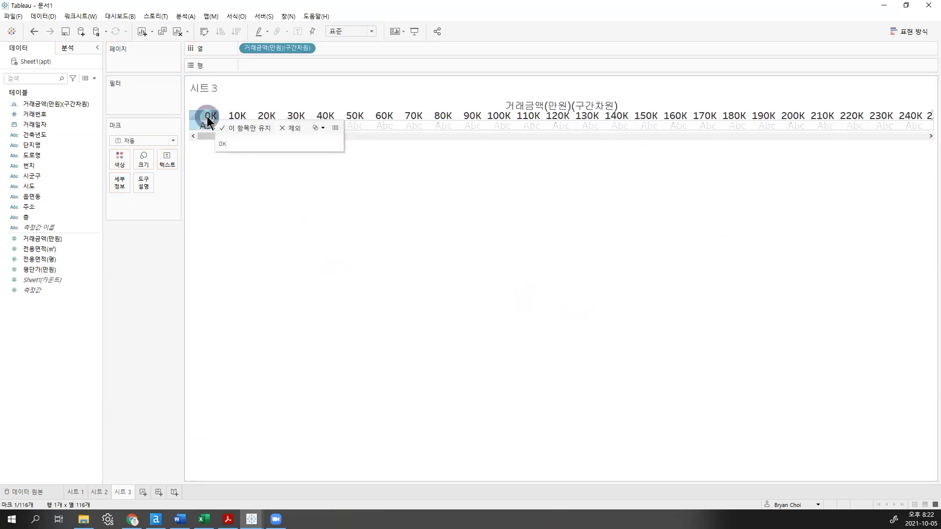
pyautogui.click(236, 116)
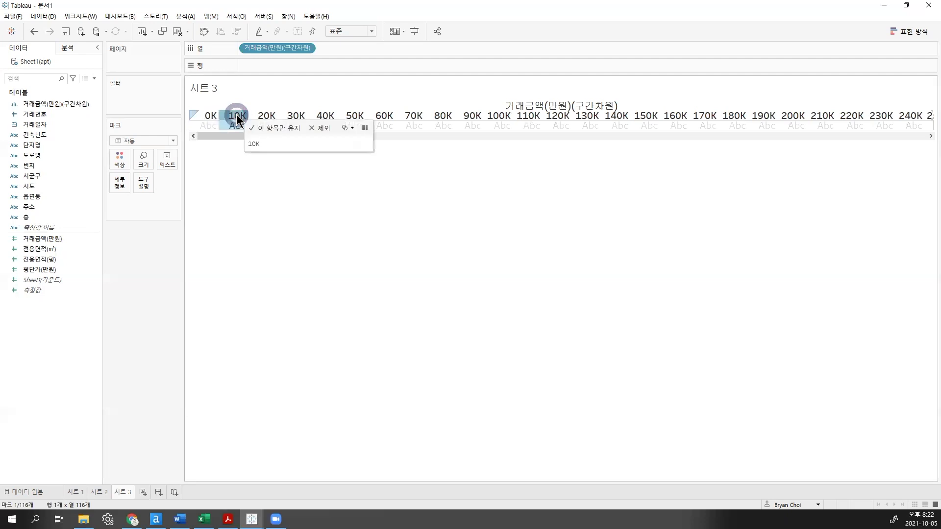
pyautogui.click(265, 116)
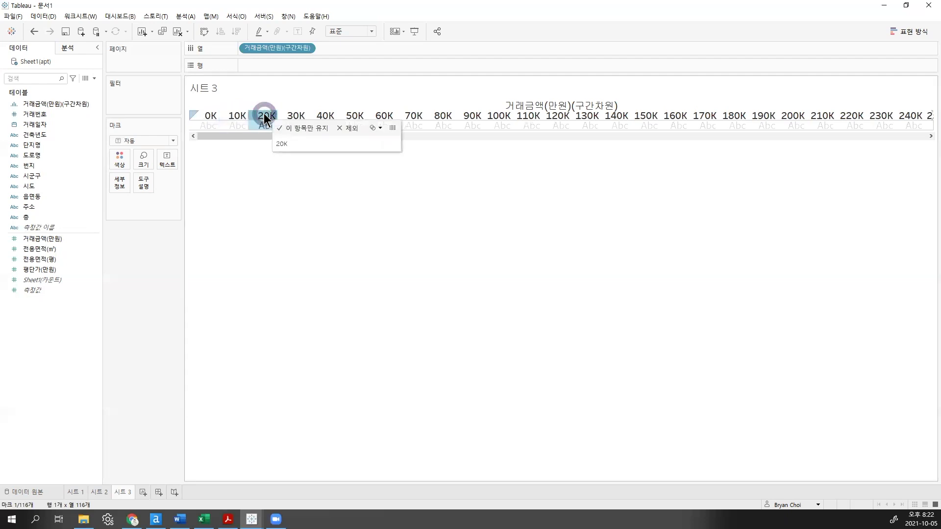
pyautogui.click(294, 117)
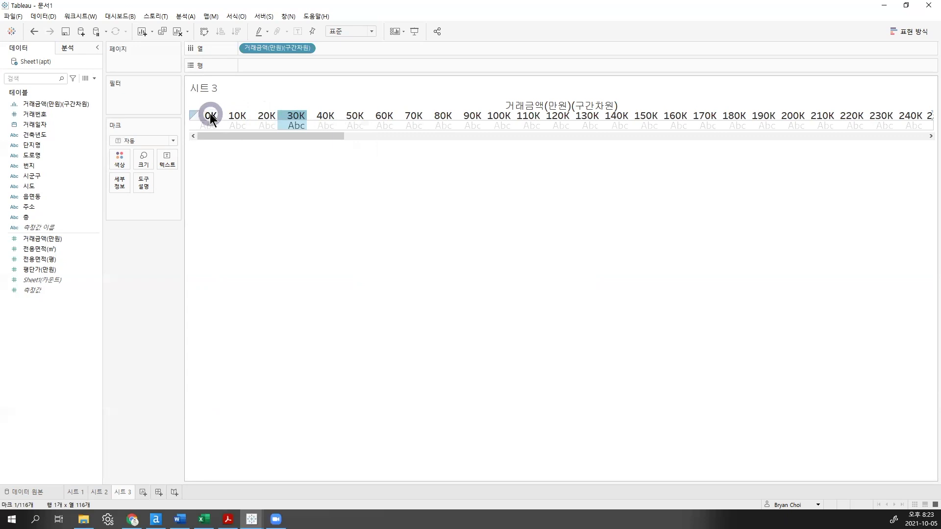
pyautogui.click(229, 113)
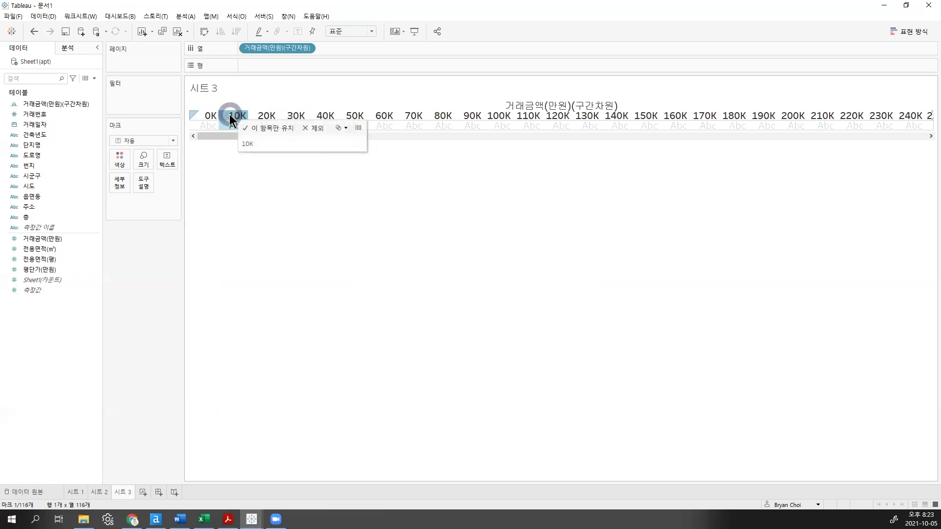
pyautogui.click(262, 117)
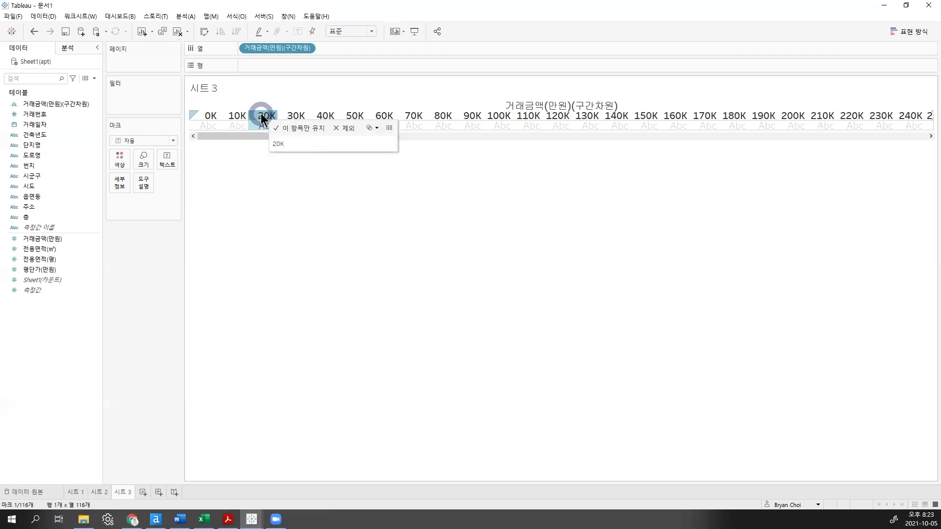
# Step: Add 거래번호 to the rows of 시트 3, aggregated as 카운트(거래번호)
pyautogui.click(60, 114)
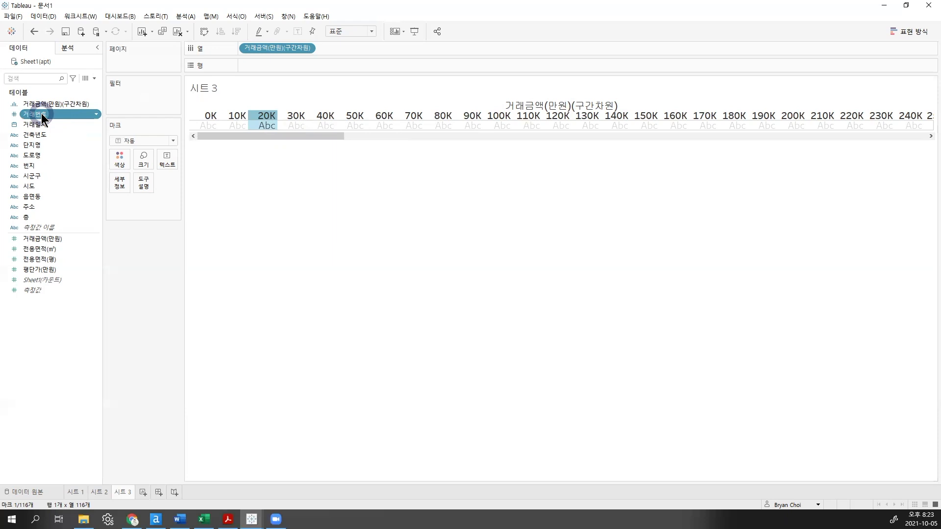
pyautogui.moveTo(41, 114); pyautogui.dragTo(286, 64)
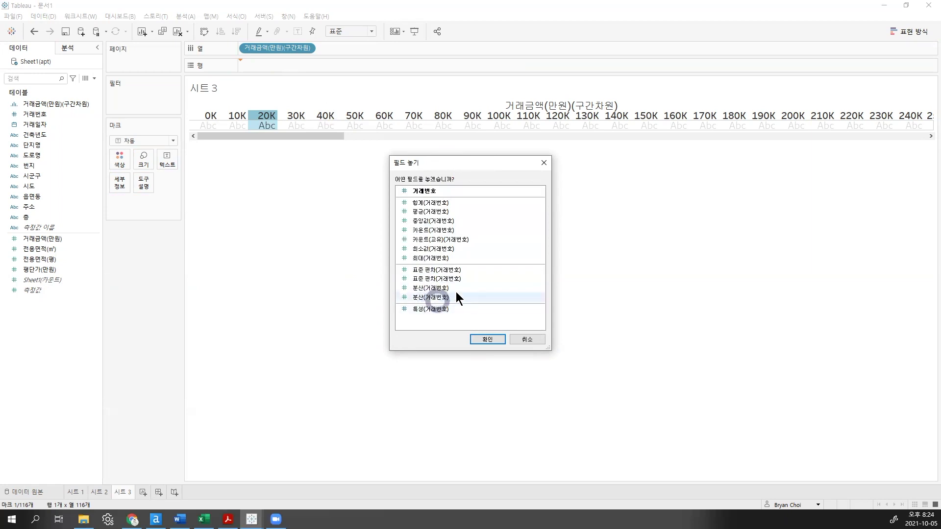
pyautogui.click(454, 230)
pyautogui.click(457, 239)
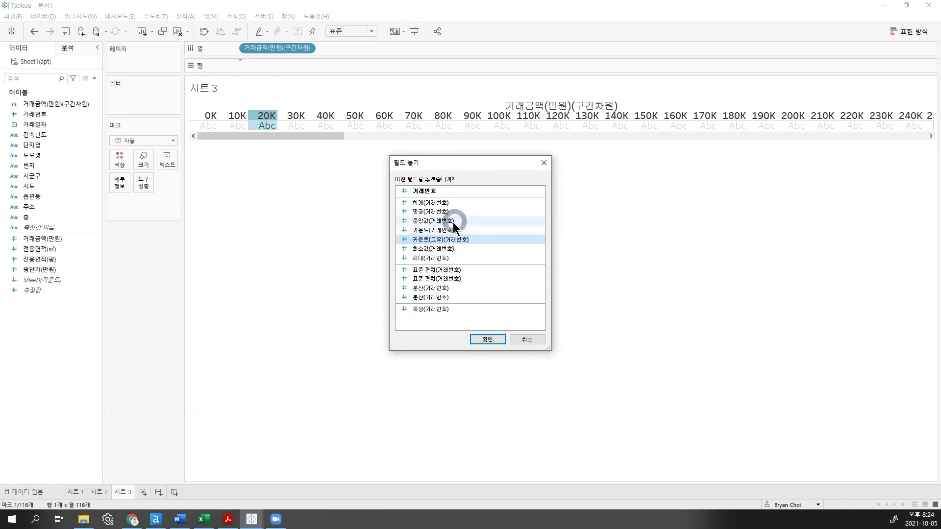
pyautogui.click(451, 227)
pyautogui.click(485, 340)
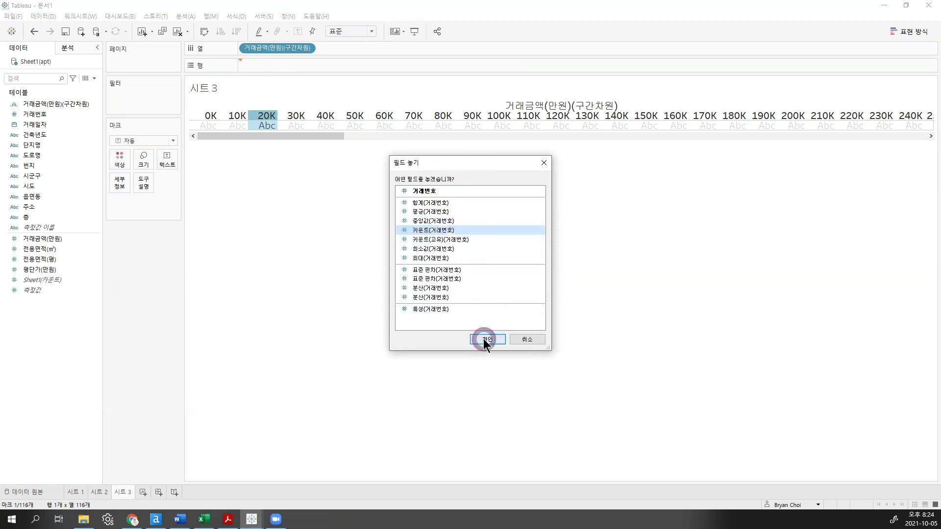
pyautogui.click(464, 308)
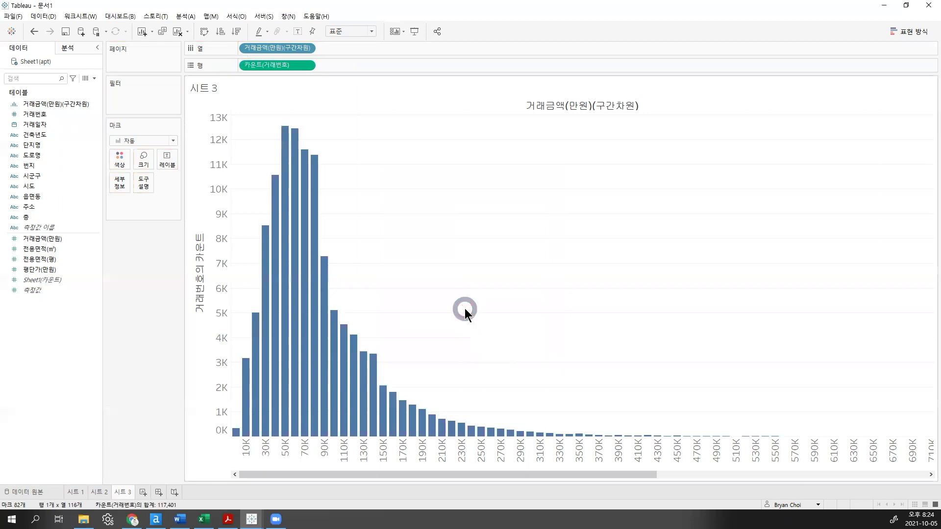
# Step: Examine the transaction counts of the tallest histogram bars from 50K to 80K and clear the selection
pyautogui.click(286, 132)
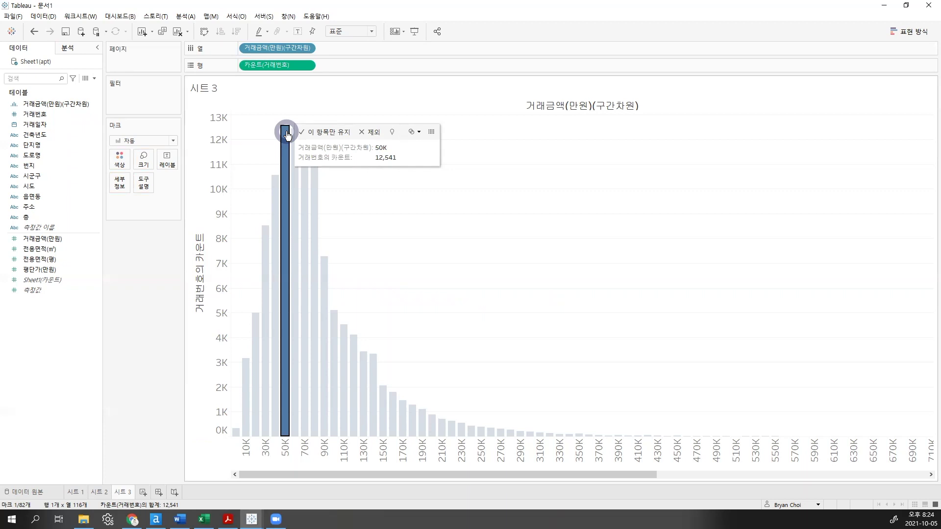
pyautogui.click(371, 194)
pyautogui.moveTo(273, 116); pyautogui.dragTo(339, 169)
pyautogui.moveTo(303, 143)
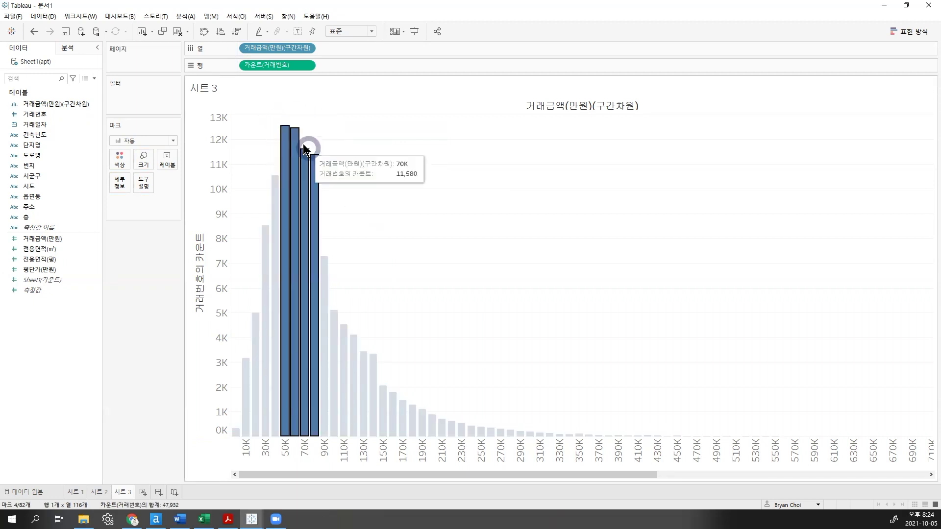
pyautogui.moveTo(316, 184)
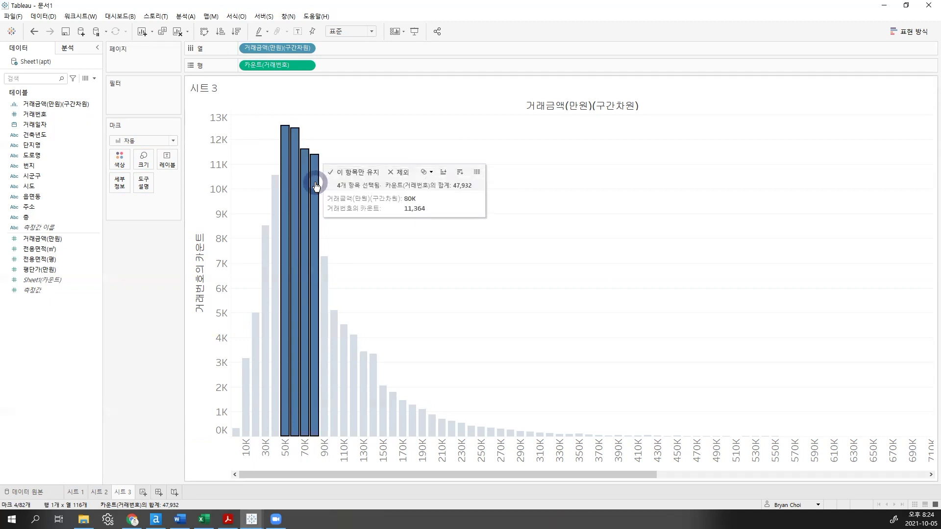
pyautogui.moveTo(344, 163); pyautogui.dragTo(261, 113)
pyautogui.click(393, 175)
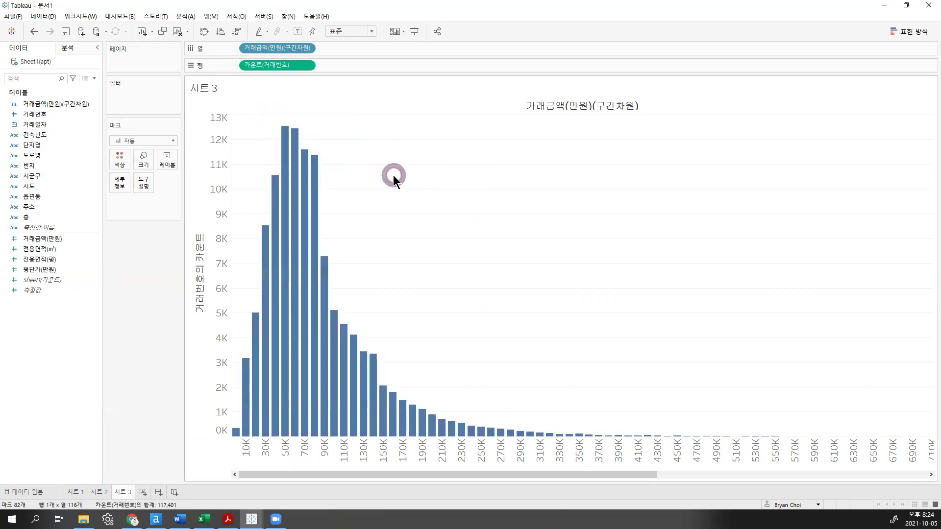
# Step: Fit the histogram on 시트 3 to 전체 보기 and select the bars in the highest price bins, checking the 1150K bin
pyautogui.moveTo(486, 474); pyautogui.dragTo(768, 490)
pyautogui.click(337, 30)
pyautogui.click(341, 65)
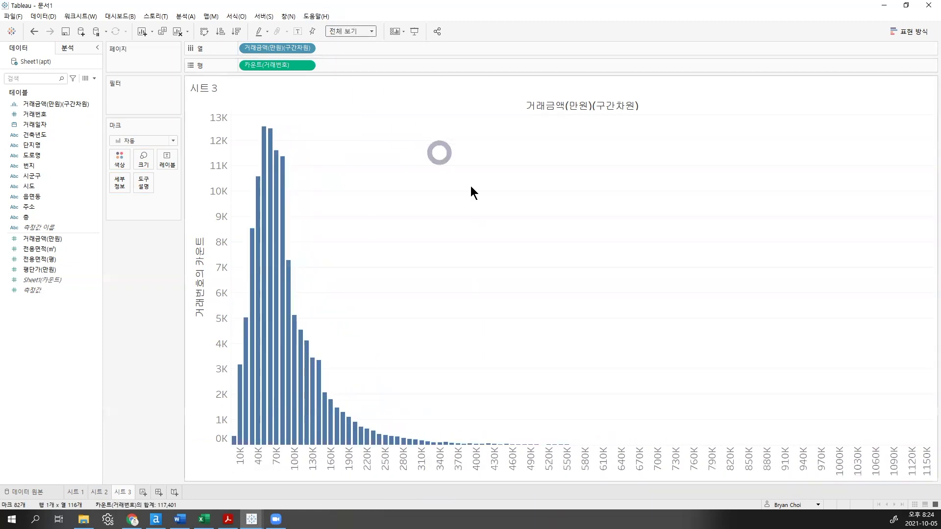
pyautogui.moveTo(812, 383); pyautogui.dragTo(929, 445)
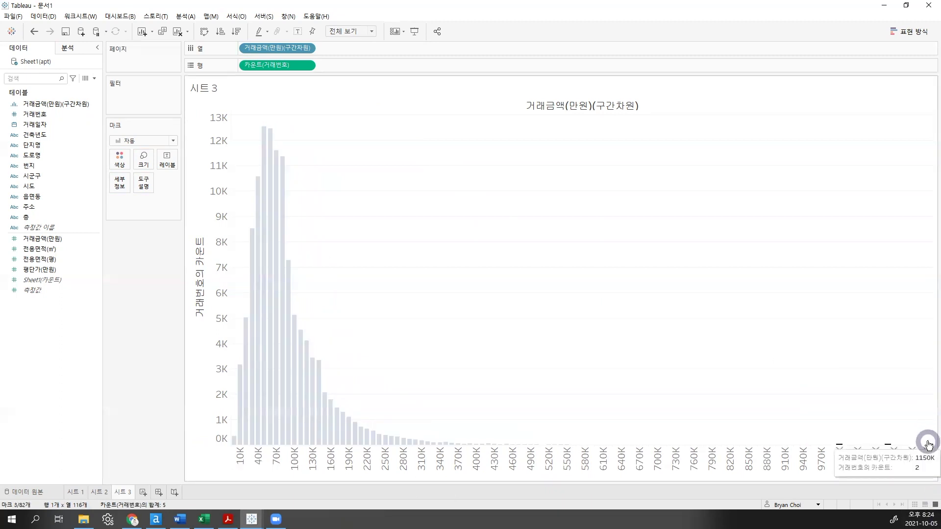
# Step: View the full underlying data of the 1150K bar, check its 단지명, 주소 and 전용면적 columns, and close the data window
pyautogui.click(903, 403)
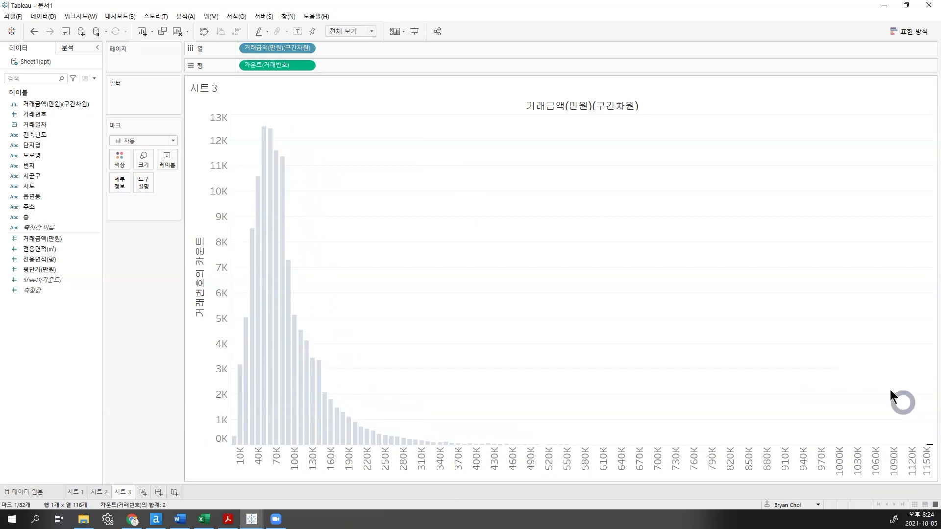
pyautogui.click(927, 454)
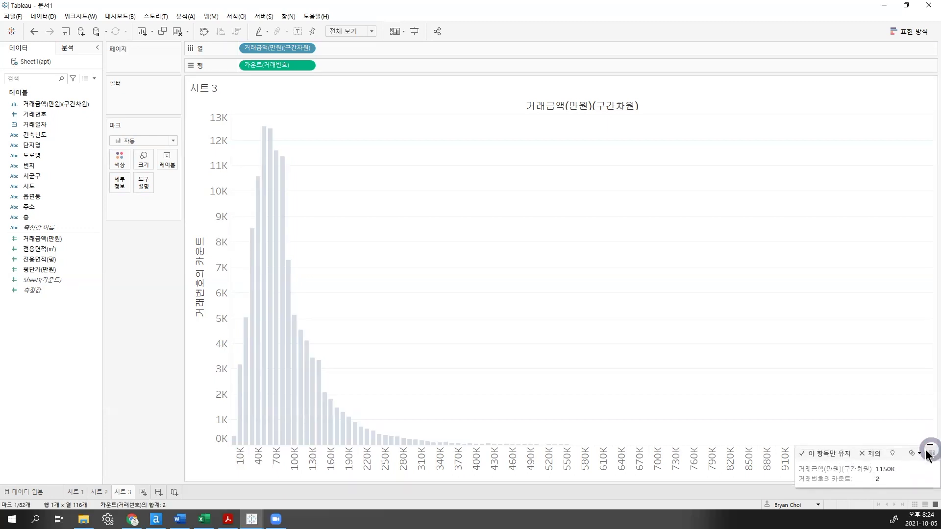
pyautogui.click(930, 453)
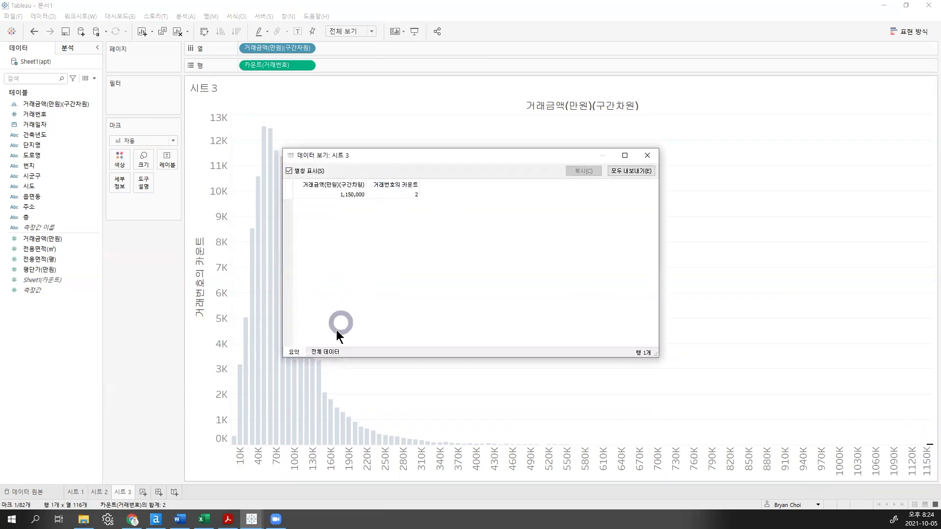
pyautogui.click(326, 350)
pyautogui.click(464, 203)
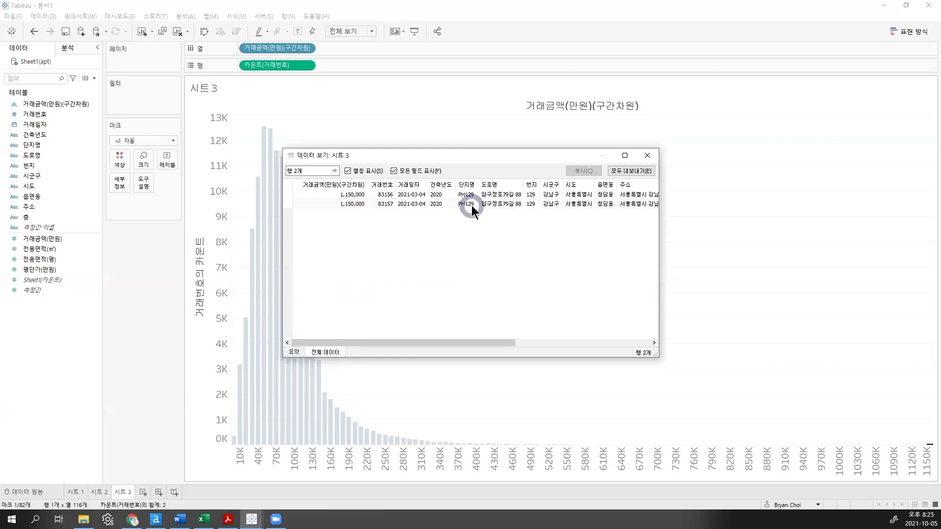
pyautogui.click(629, 206)
pyautogui.moveTo(400, 343); pyautogui.dragTo(537, 357)
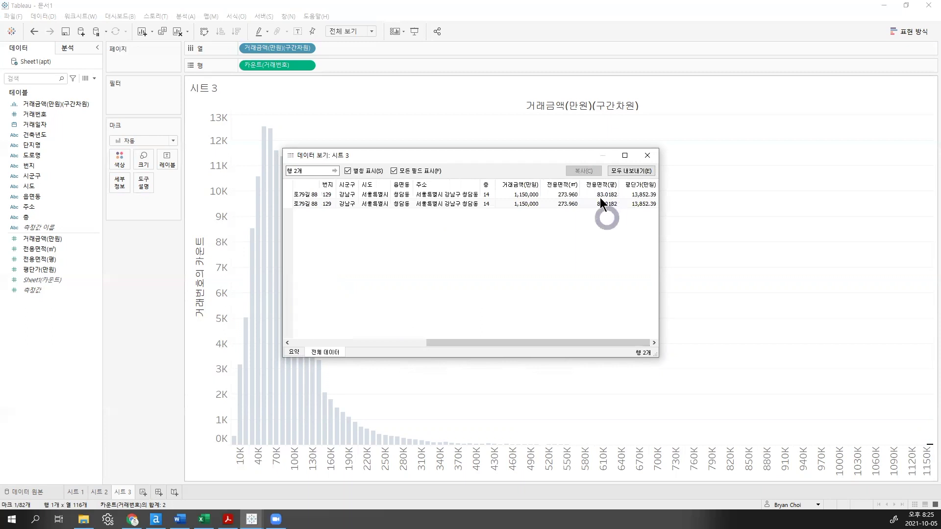
pyautogui.click(648, 156)
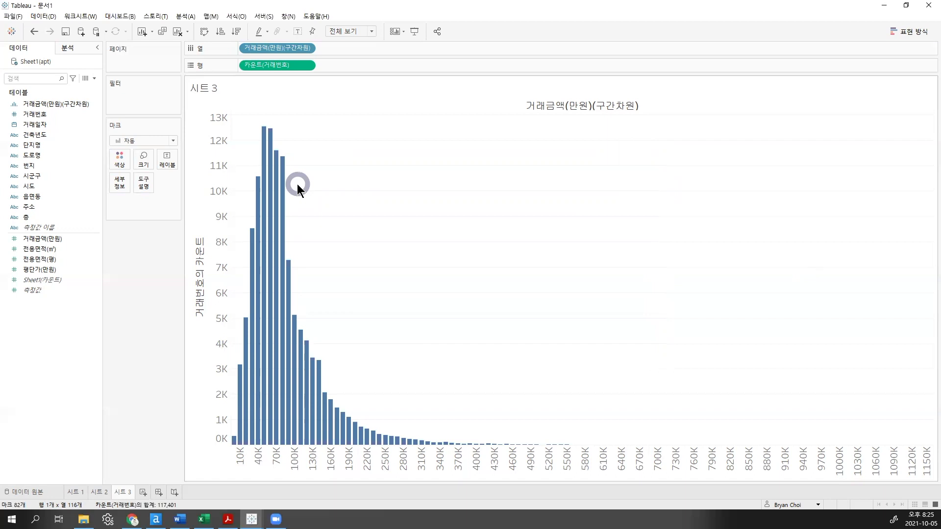
# Step: Examine the transaction counts of the 50K and 60K bars, select the four tallest bars together, and clear the selection
pyautogui.rightClick(265, 66)
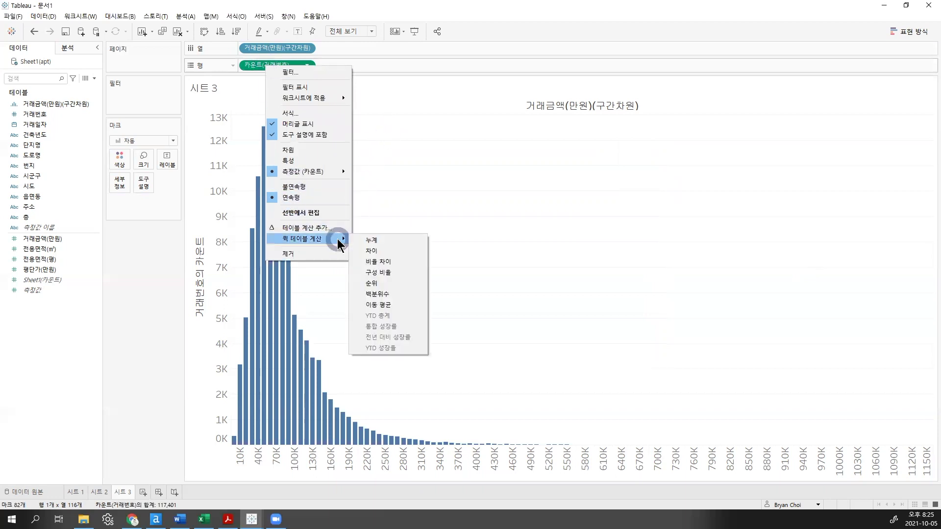
pyautogui.click(442, 169)
pyautogui.click(263, 136)
pyautogui.click(260, 137)
pyautogui.click(261, 140)
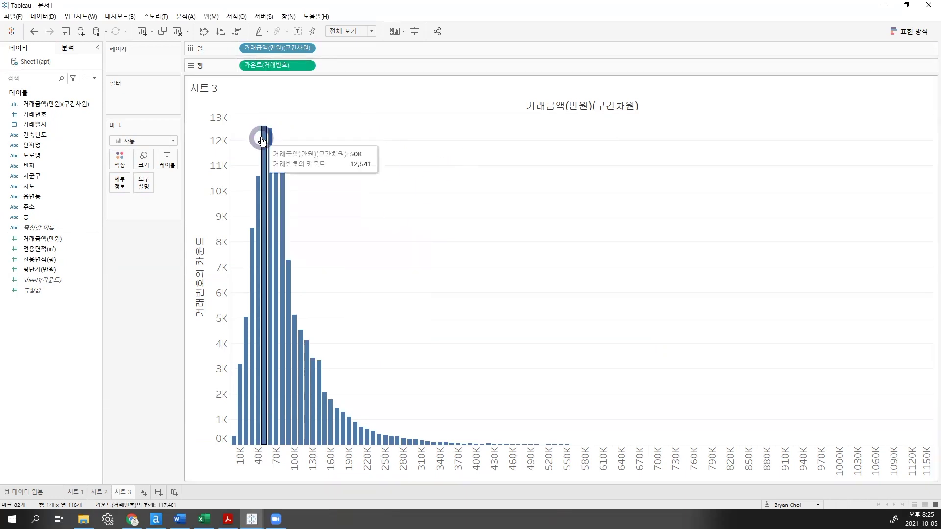
pyautogui.click(272, 143)
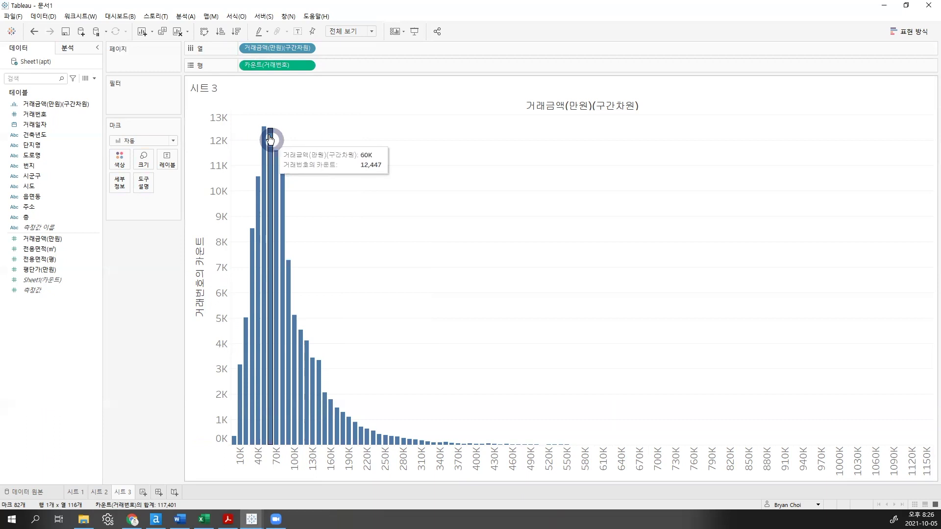
pyautogui.moveTo(254, 118); pyautogui.dragTo(304, 168)
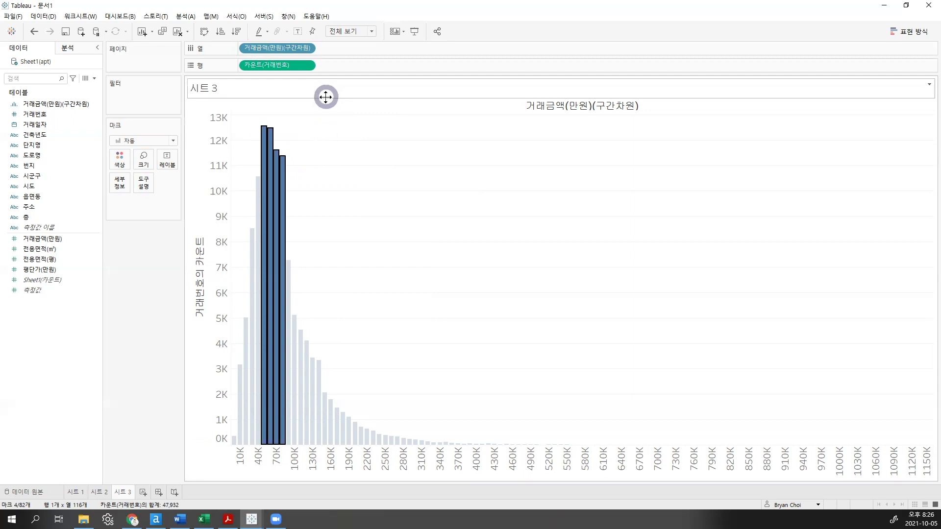
pyautogui.click(332, 125)
# Step: Apply the 구성 비율 quick table calculation to 카운트(거래번호) and check the combined share of the four tallest bars
pyautogui.rightClick(289, 67)
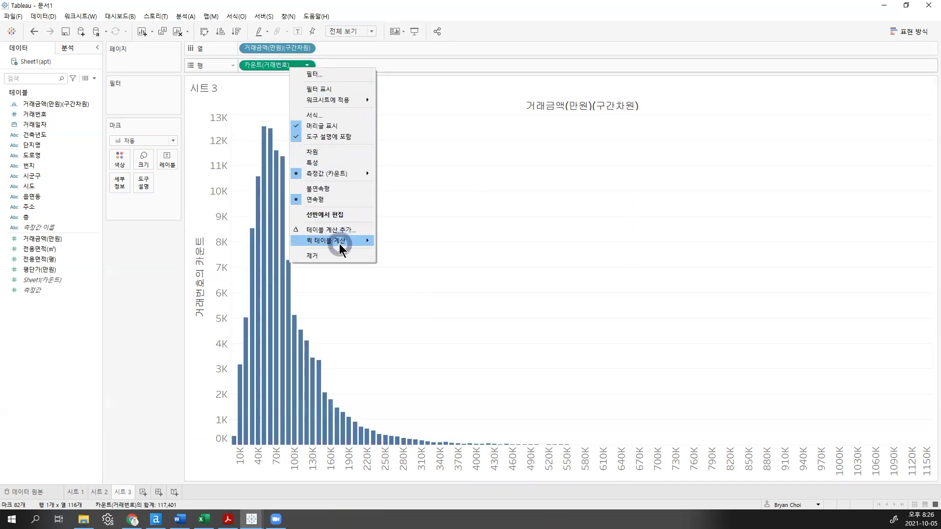
pyautogui.moveTo(339, 243)
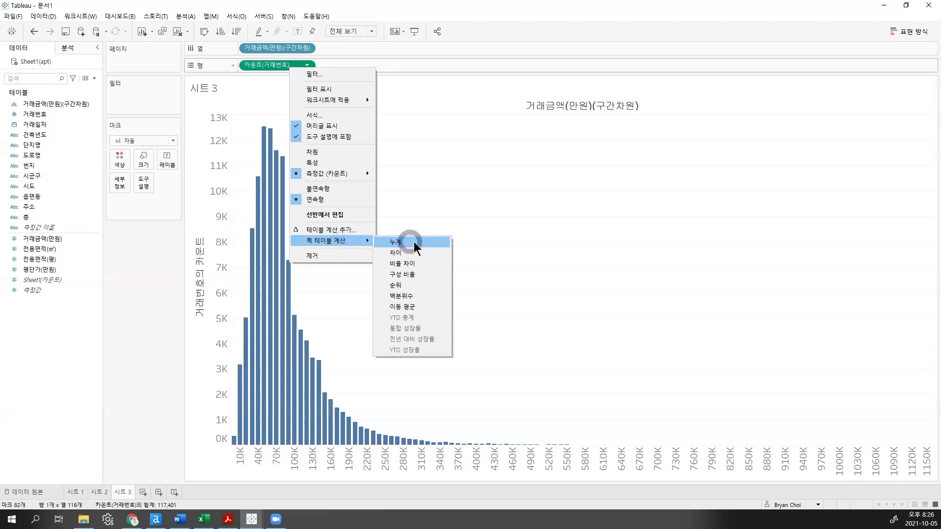
pyautogui.click(420, 275)
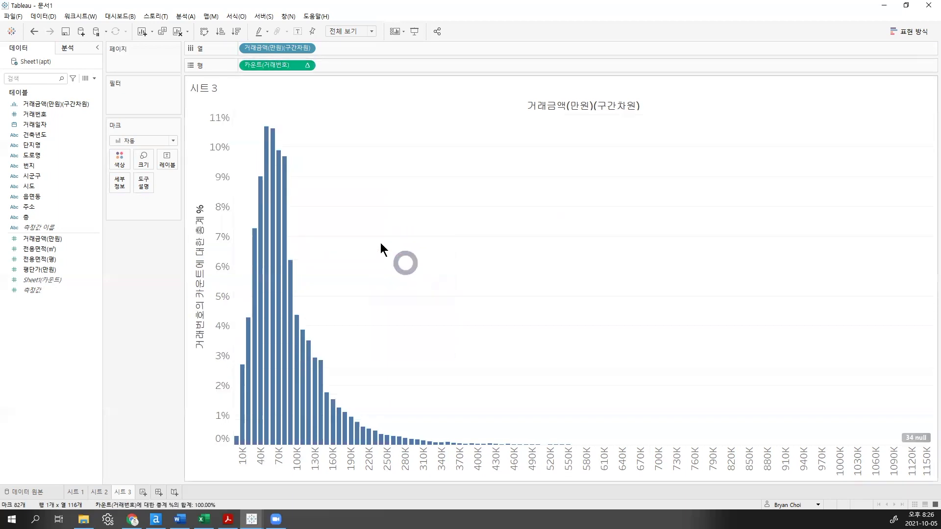
pyautogui.moveTo(253, 118); pyautogui.dragTo(294, 169)
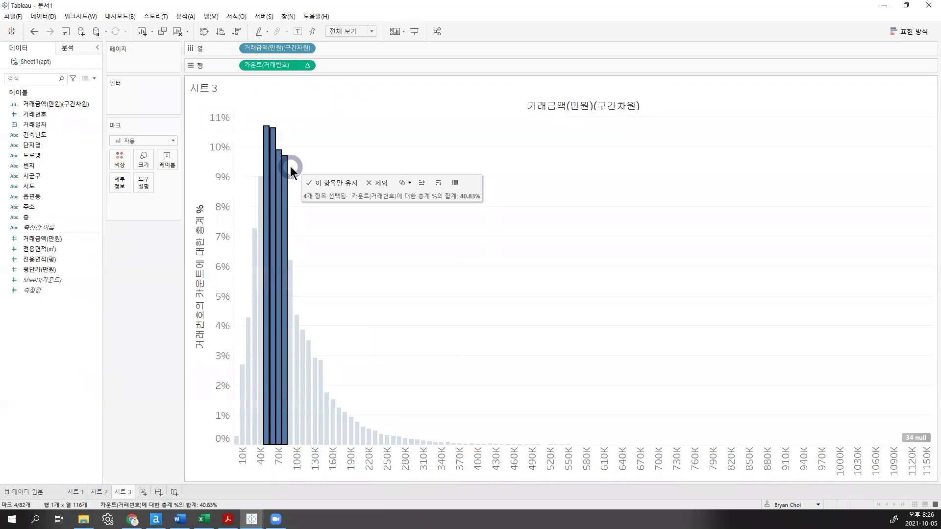
pyautogui.click(305, 120)
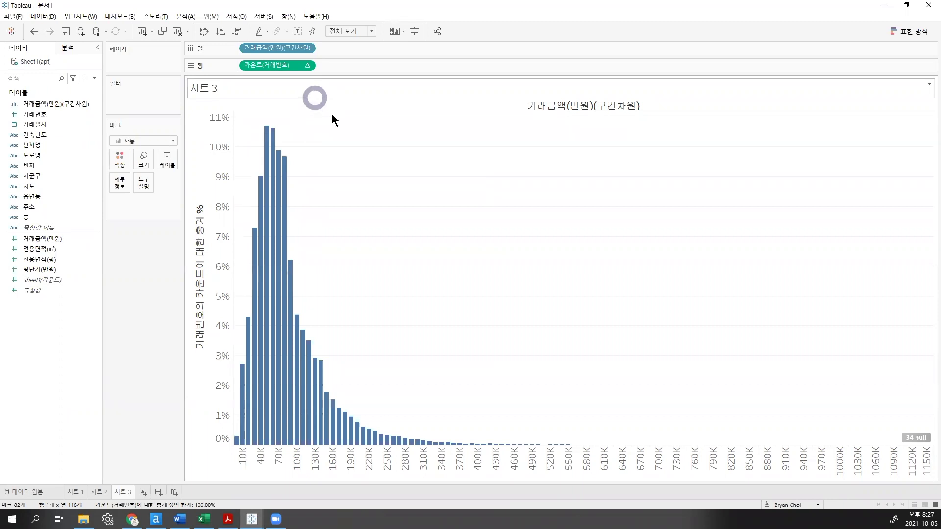
# Step: Add a new worksheet, view the district price change map on 시트 5 of the SeoulAPT workbook, and return to 문서1
pyautogui.click(143, 492)
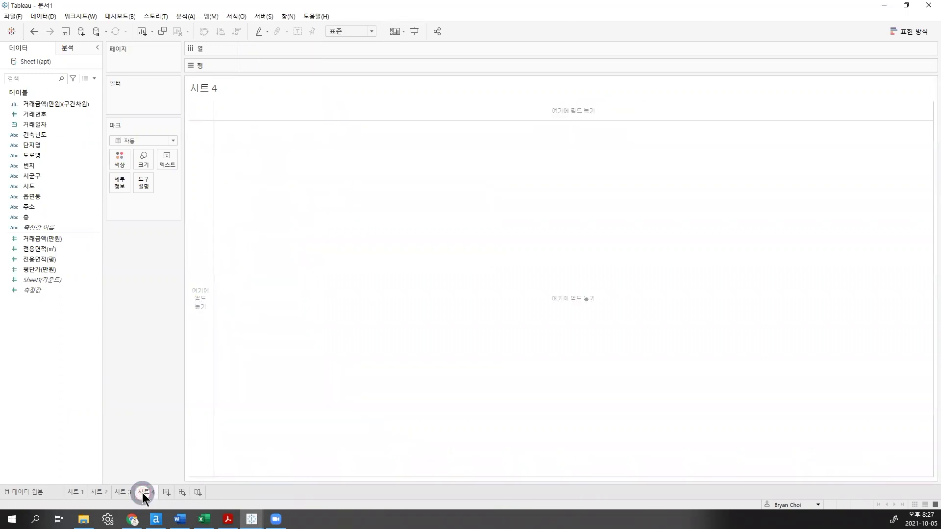
pyautogui.click(251, 520)
pyautogui.click(208, 474)
pyautogui.click(171, 492)
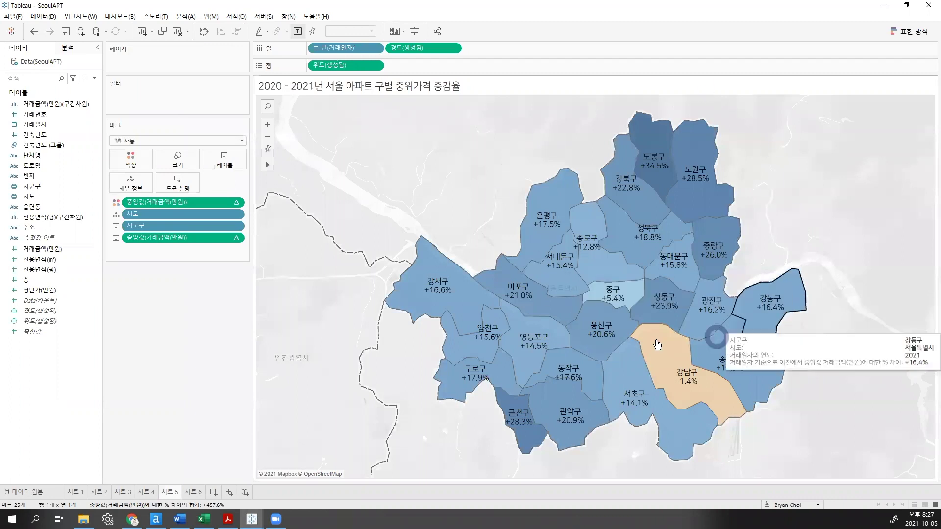
pyautogui.moveTo(586, 319)
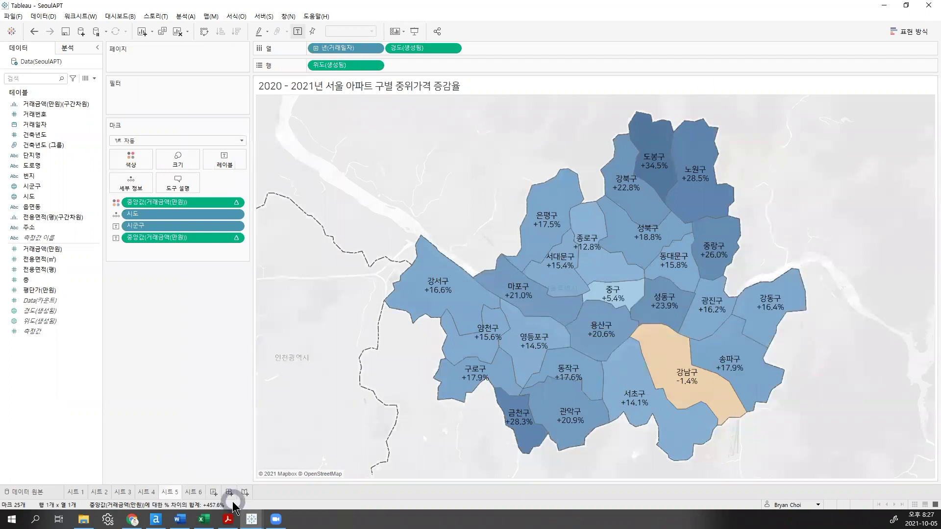
pyautogui.click(251, 519)
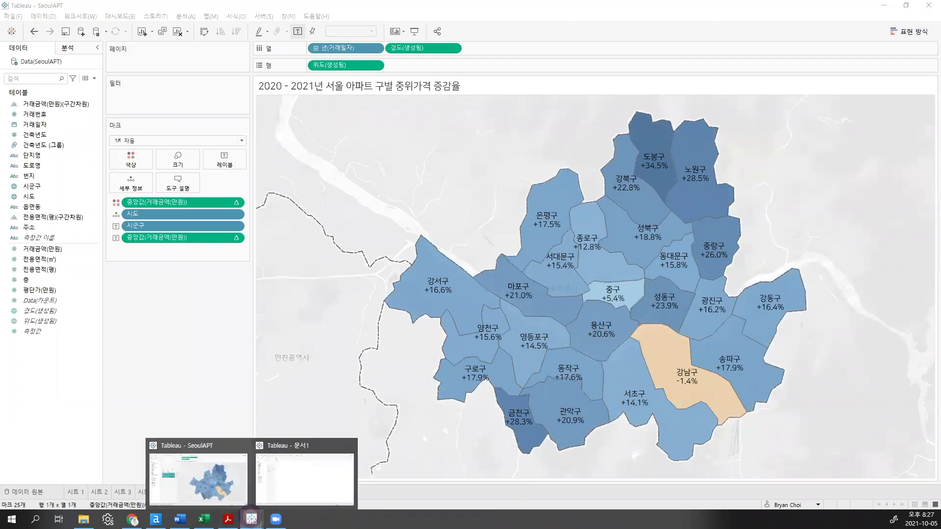
pyautogui.click(276, 487)
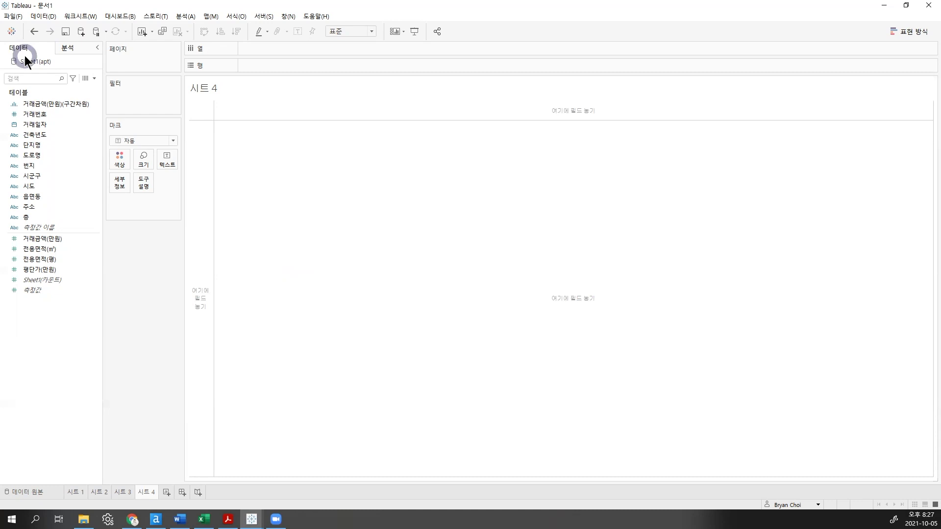
# Step: Assign the geographic role 주/시/도 to the 시도 field and the role 시군구 to the 시군구 field
pyautogui.click(48, 177)
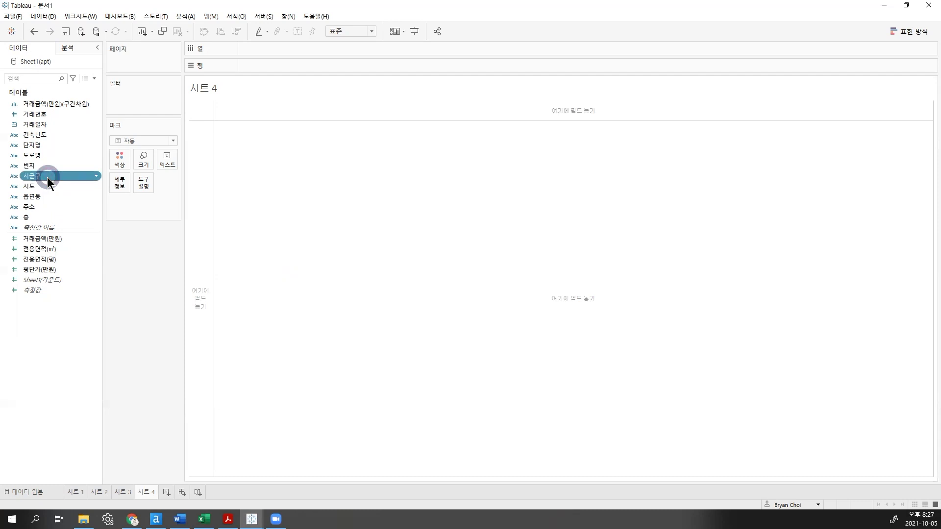
pyautogui.click(16, 186)
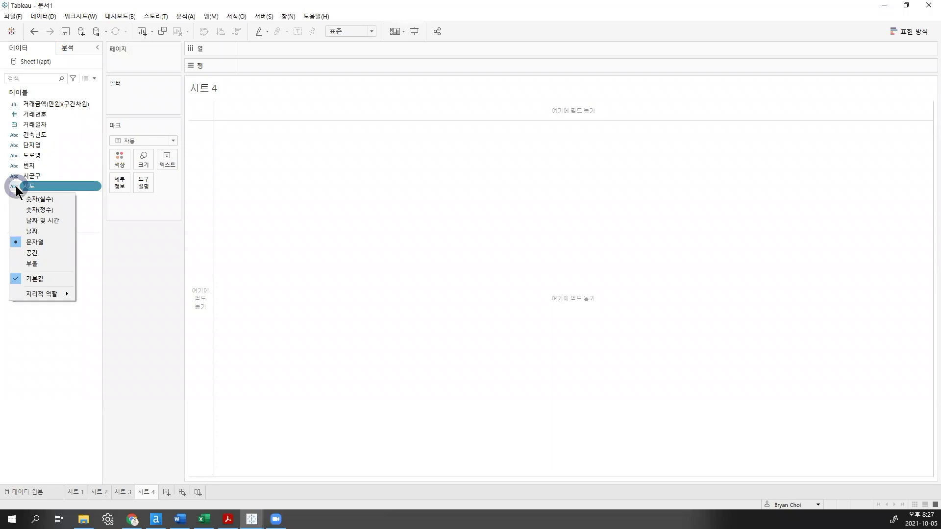
pyautogui.moveTo(35, 292)
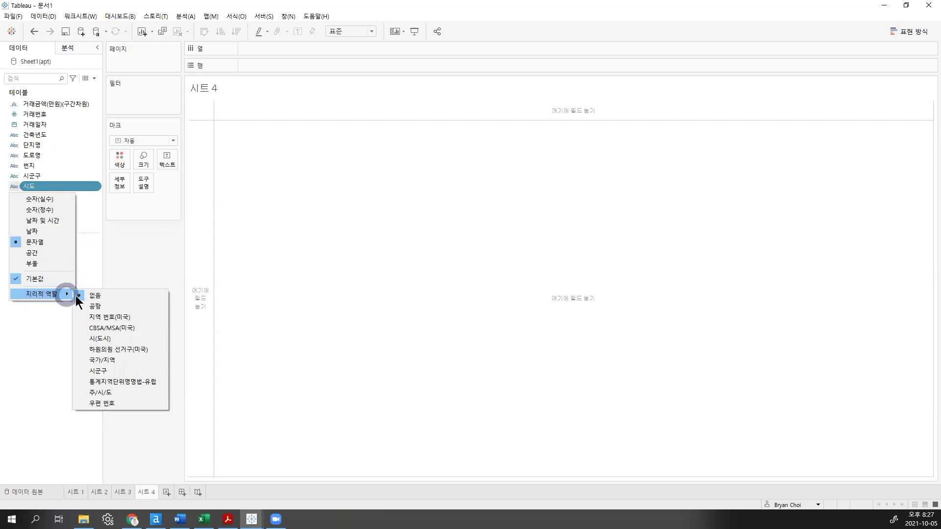
pyautogui.click(117, 392)
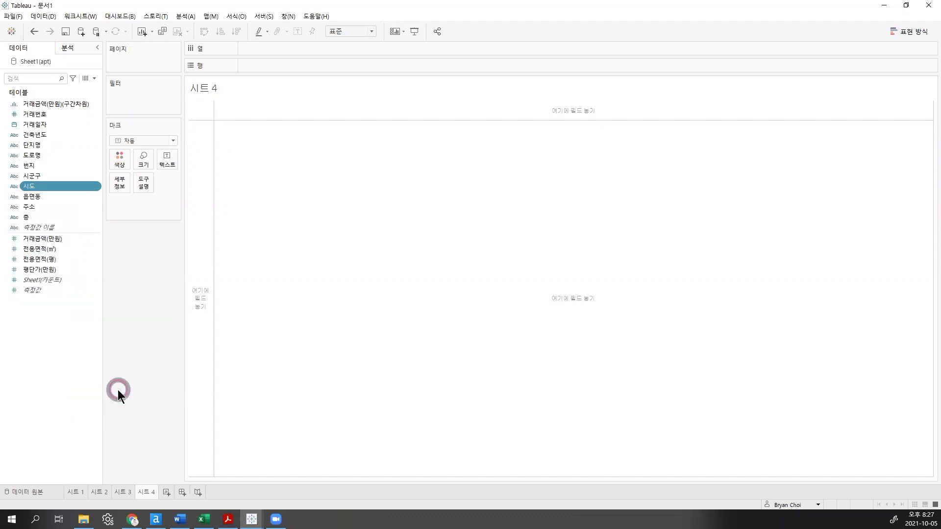
pyautogui.click(29, 187)
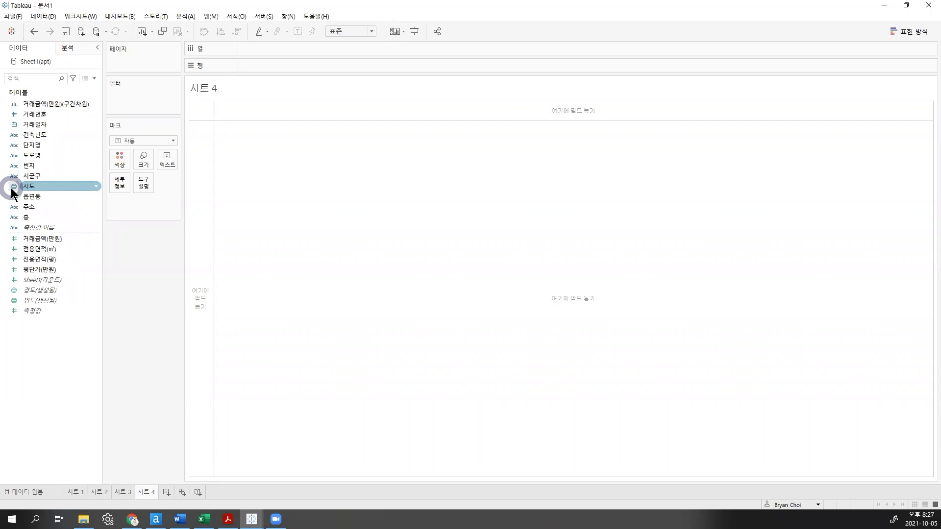
pyautogui.click(13, 176)
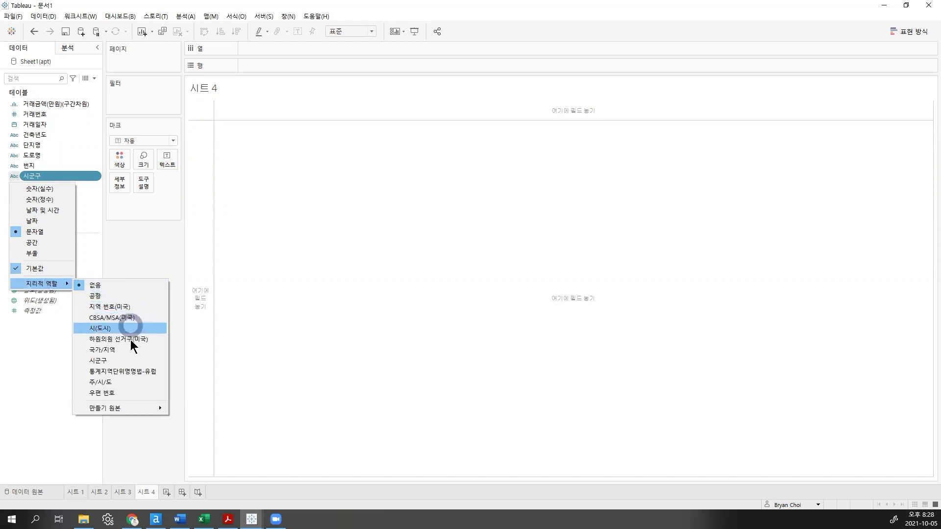
pyautogui.click(128, 360)
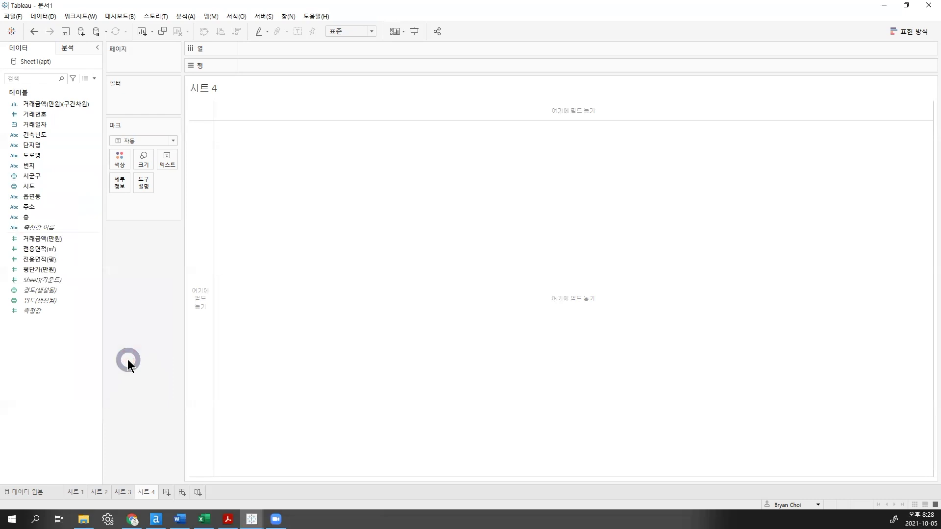
# Step: Build a map on 시트 4 from the 시도 field and break it down to districts by adding 시군구
pyautogui.doubleClick(45, 184)
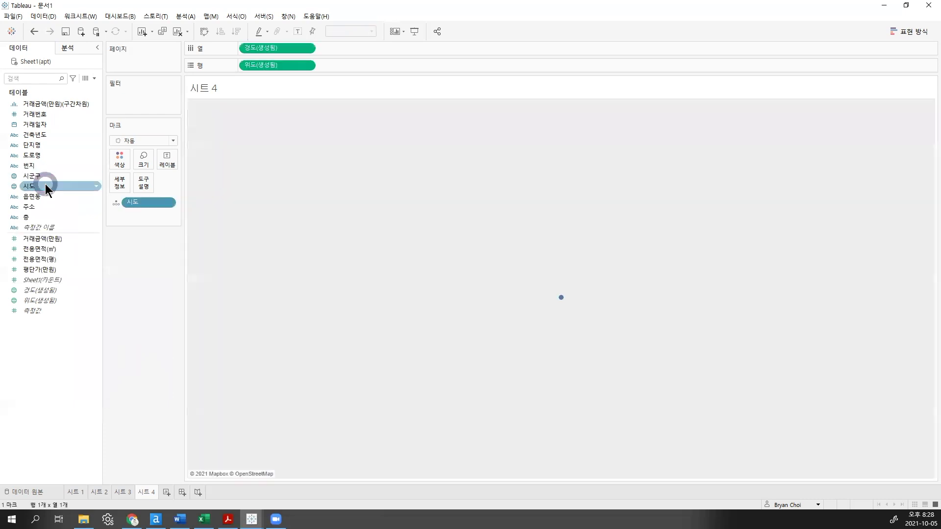
pyautogui.moveTo(564, 297)
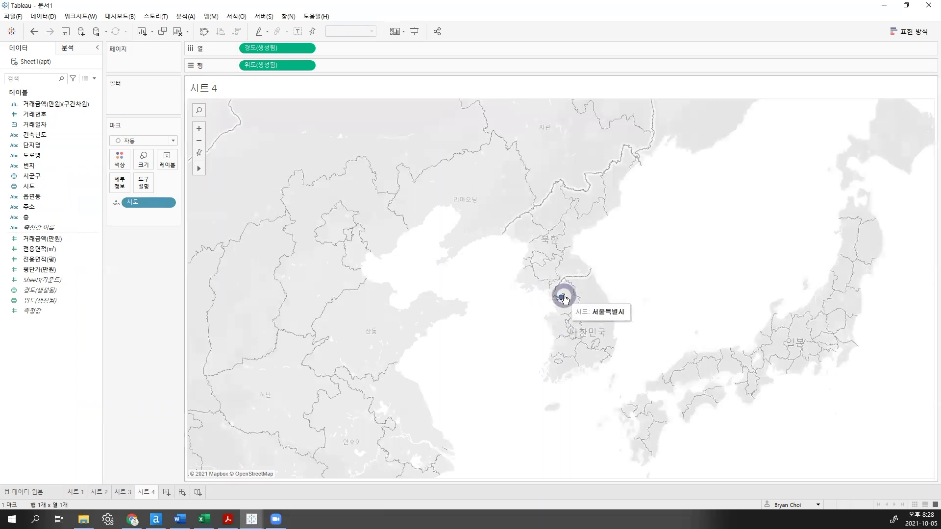
pyautogui.click(43, 179)
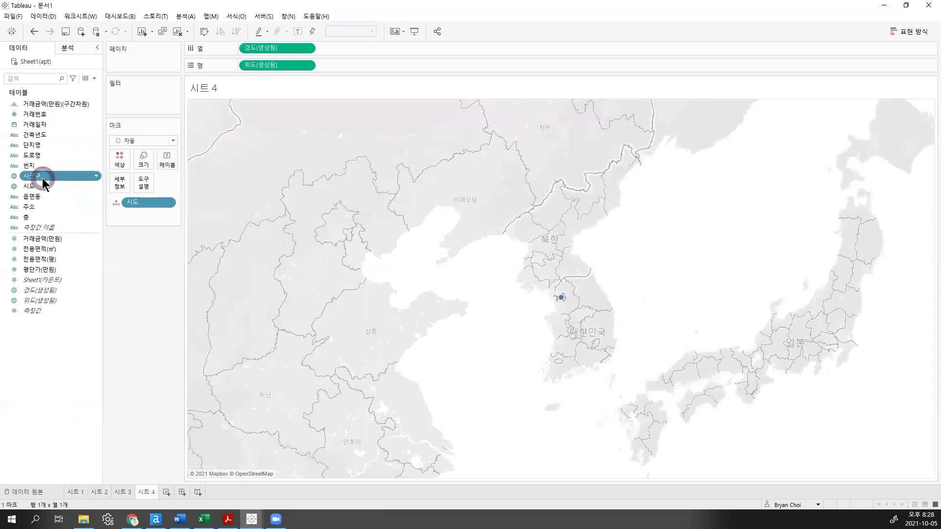
pyautogui.doubleClick(42, 178)
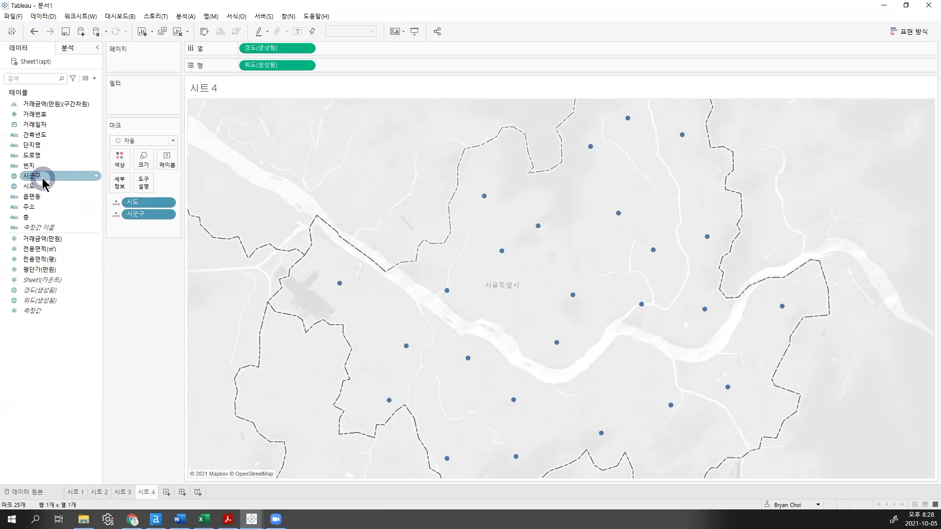
# Step: Color the district map by 거래금액(만원) and check the values of the darkest districts
pyautogui.click(34, 239)
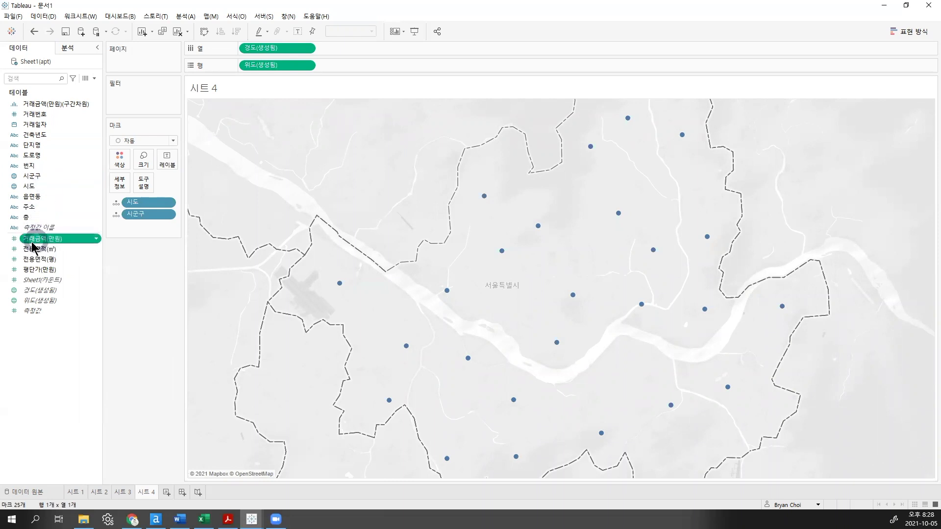
pyautogui.moveTo(32, 243); pyautogui.dragTo(118, 160)
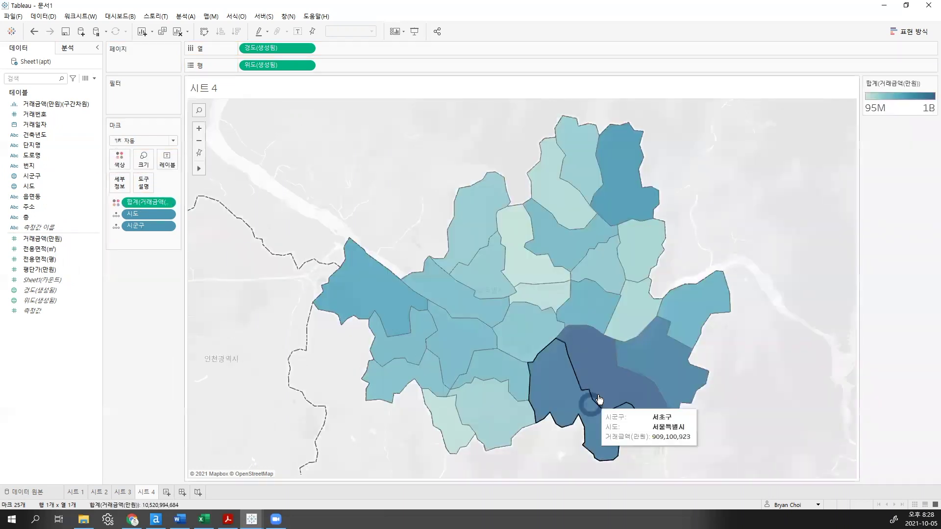
pyautogui.moveTo(664, 364)
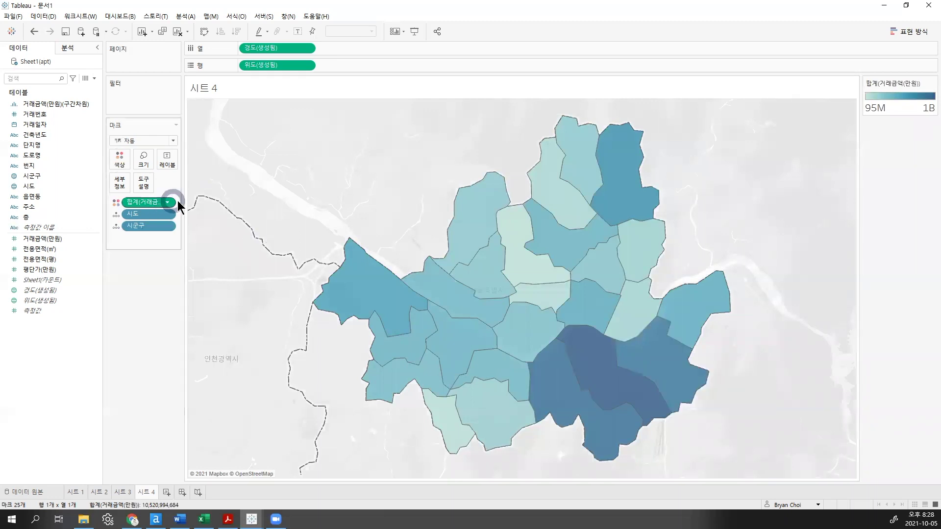
# Step: Color the district map by the median (중앙값) of 거래금액(만원) and check the values of 서초구 and 강남구
pyautogui.moveTo(183, 200); pyautogui.dragTo(218, 196)
pyautogui.rightClick(161, 202)
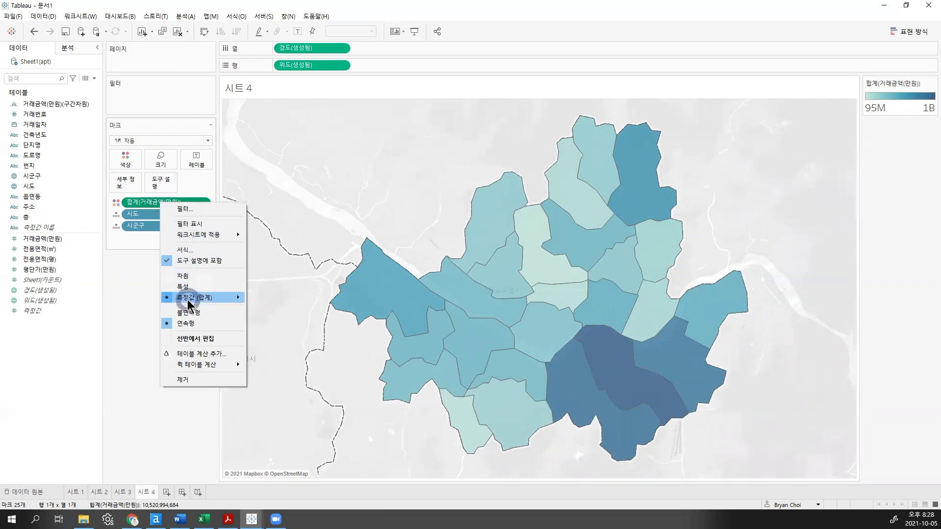
pyautogui.moveTo(186, 298)
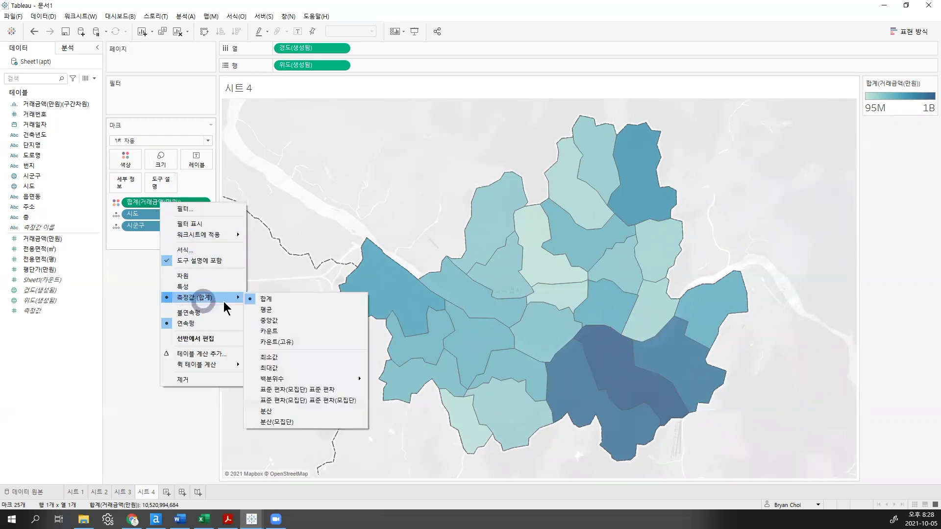
pyautogui.click(281, 320)
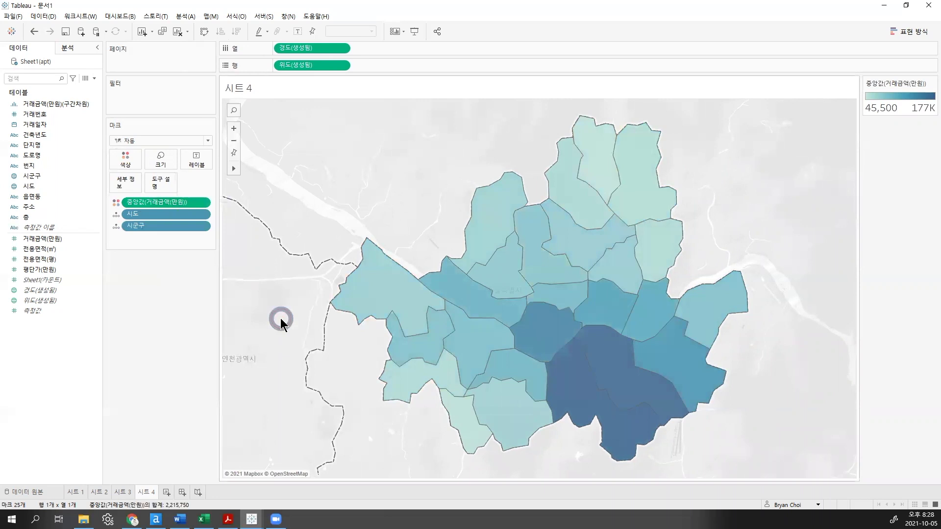
pyautogui.moveTo(577, 390)
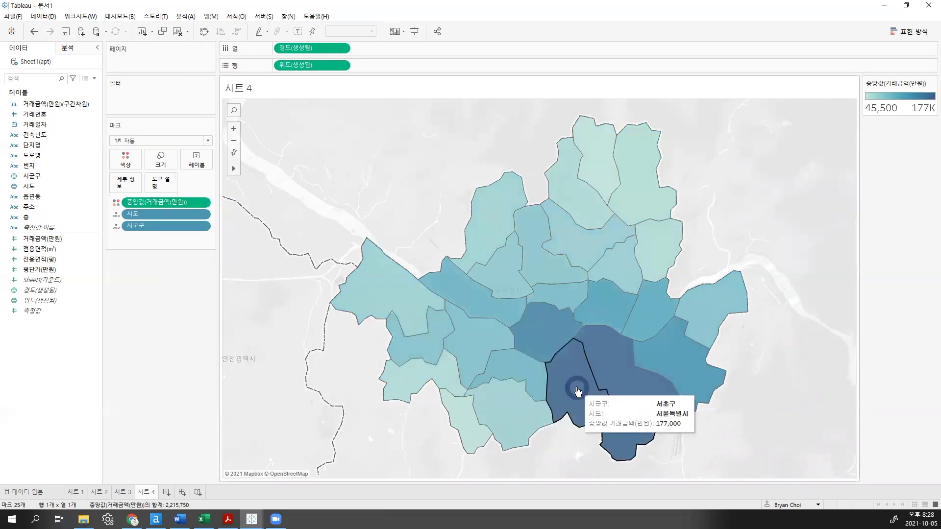
pyautogui.moveTo(615, 363)
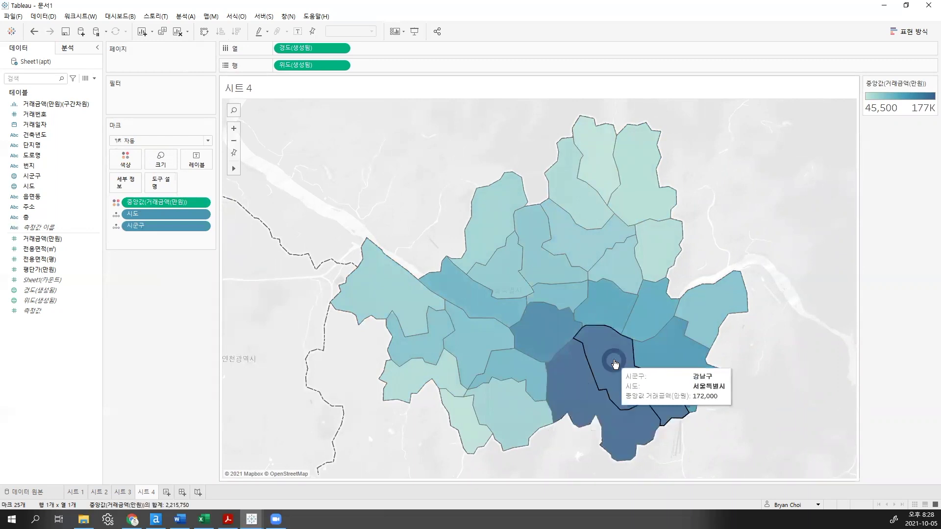
pyautogui.moveTo(679, 360)
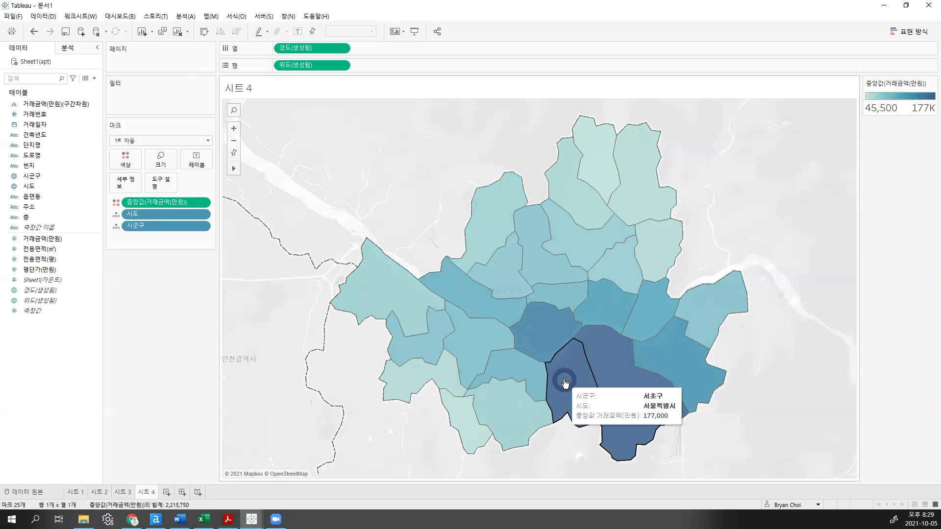
# Step: Split the district map into yearly maps by adding 거래일자 to the columns, and compare the districts between years
pyautogui.click(33, 126)
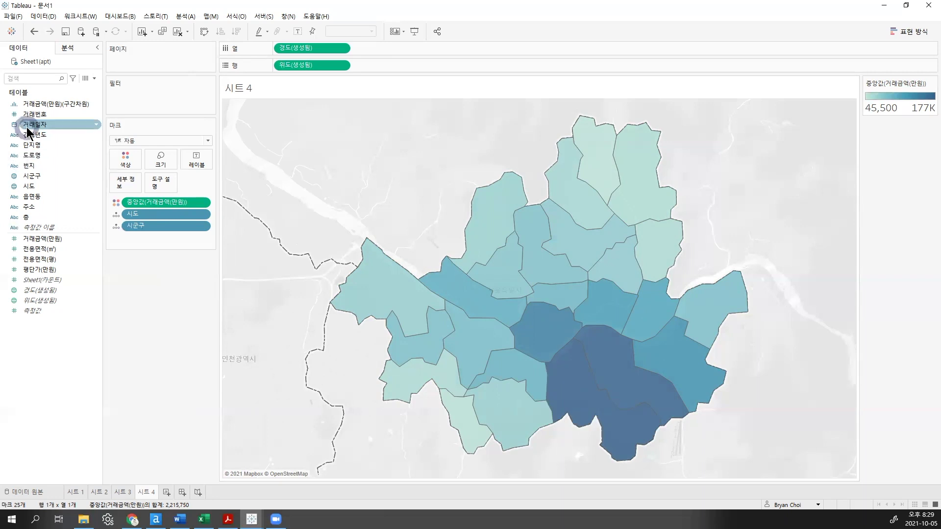
pyautogui.moveTo(33, 128); pyautogui.dragTo(282, 47)
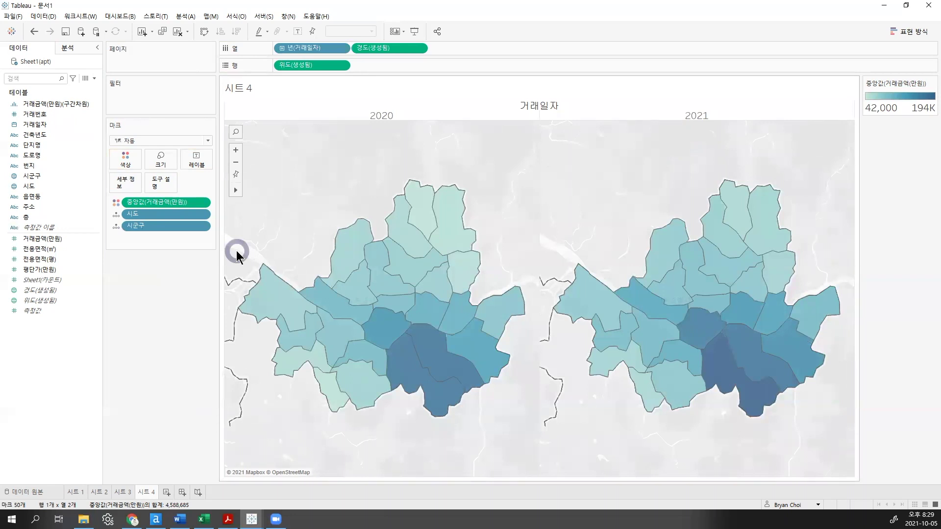
pyautogui.moveTo(402, 356)
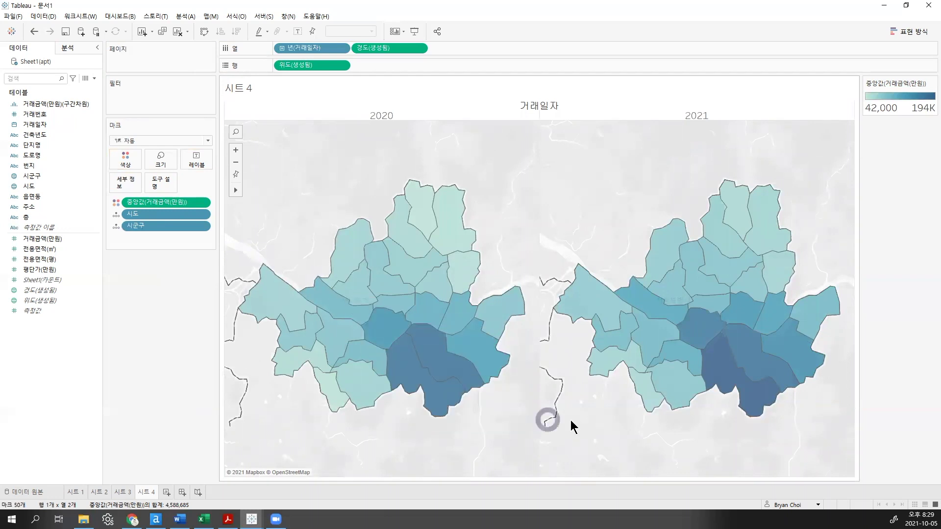
pyautogui.moveTo(740, 375)
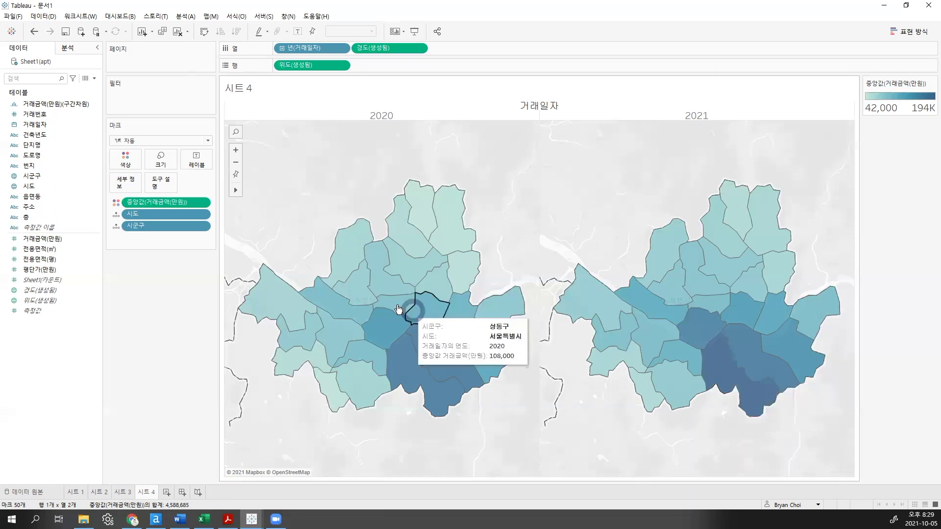
# Step: Apply the quick table calculation 비율 차이 to the median 거래금액(만원) that colors the maps
pyautogui.rightClick(160, 206)
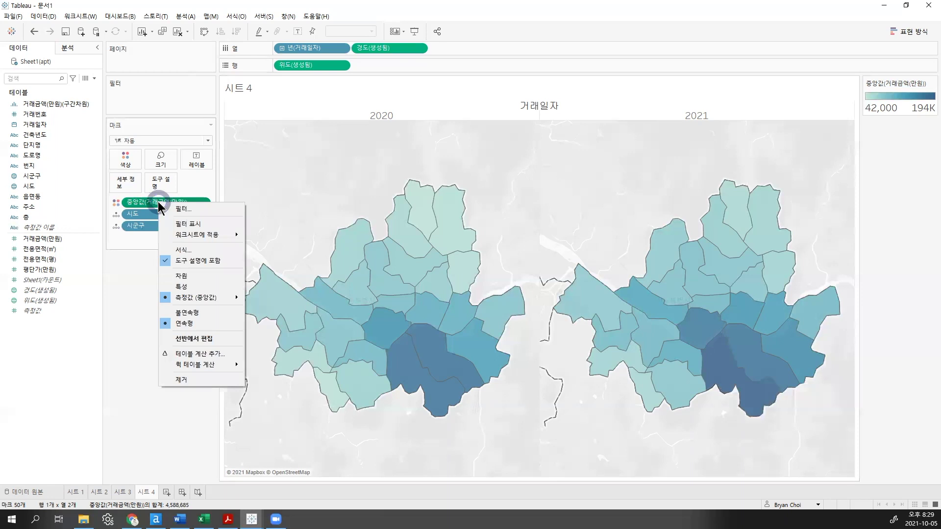
pyautogui.moveTo(202, 367)
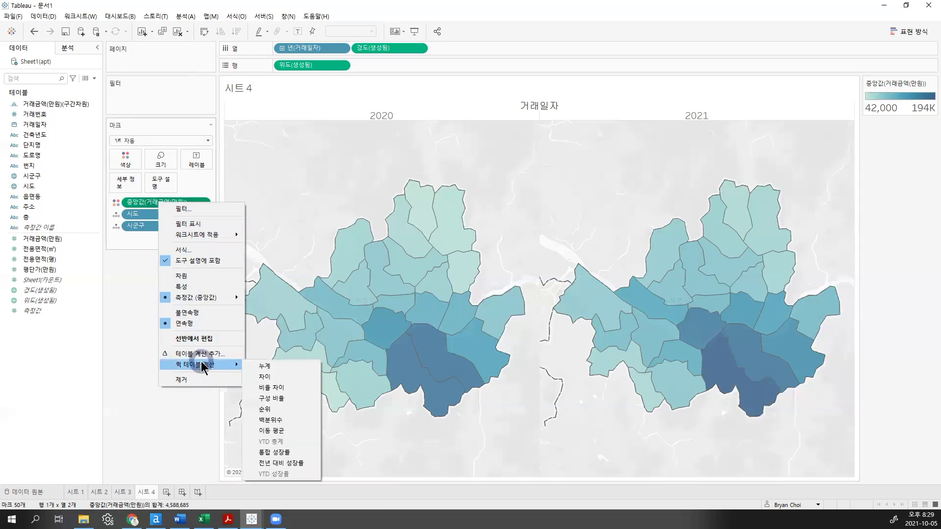
pyautogui.click(282, 387)
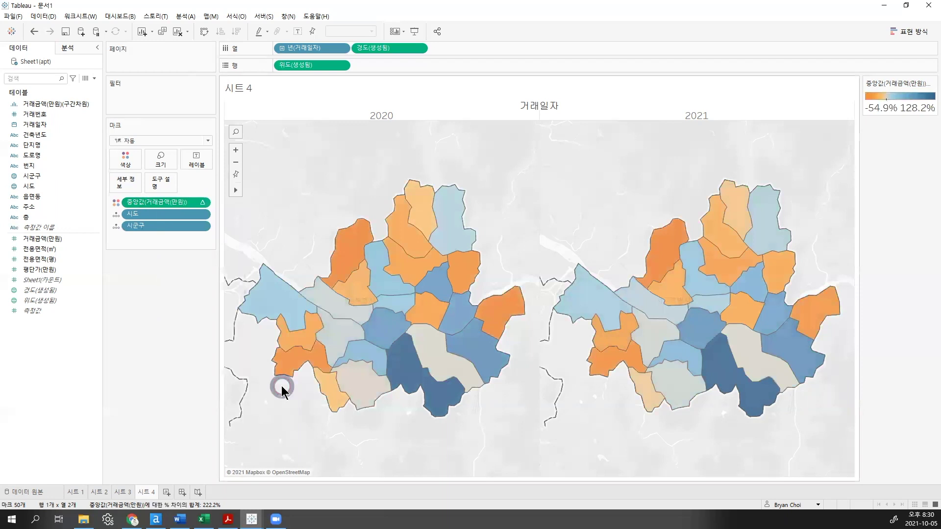
# Step: Compute the percent difference along 거래일자의 연도 only, without 시군구 and 시도, and check the 2021 district values
pyautogui.rightClick(171, 202)
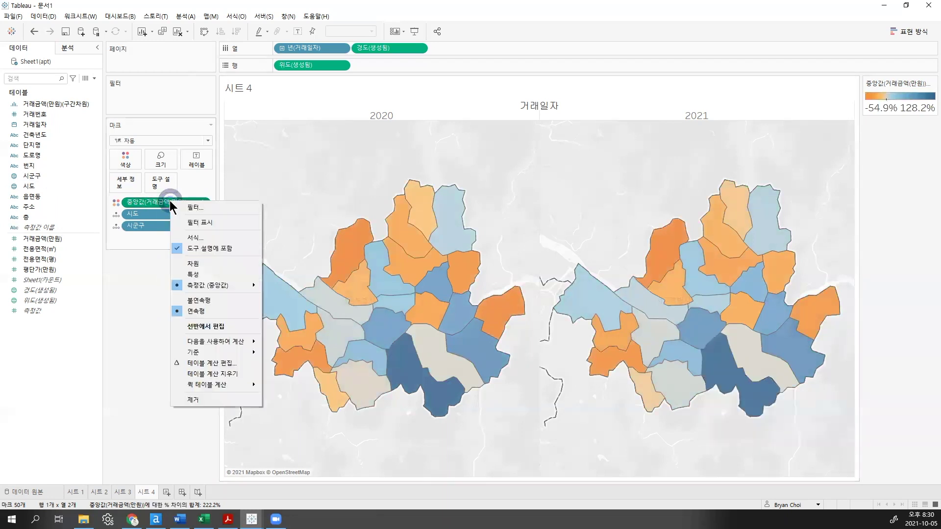
pyautogui.click(218, 363)
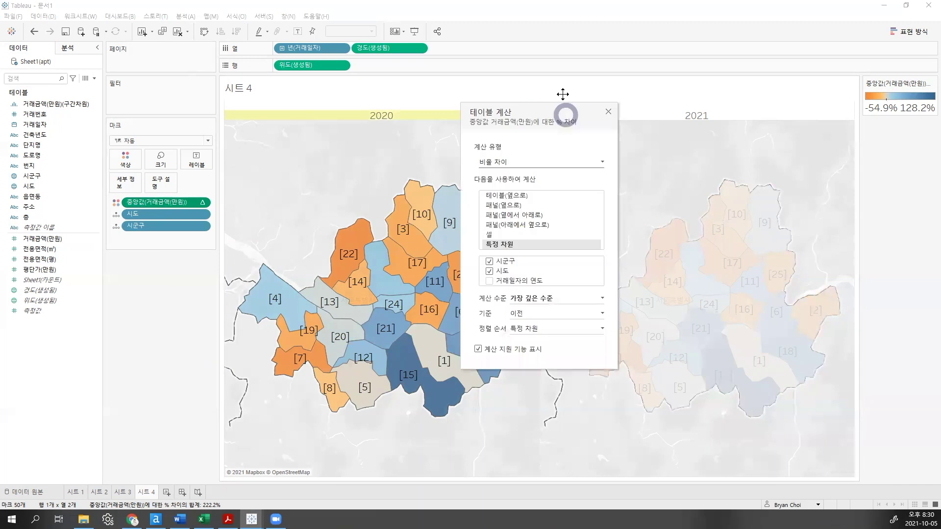
pyautogui.moveTo(561, 93); pyautogui.dragTo(740, 78)
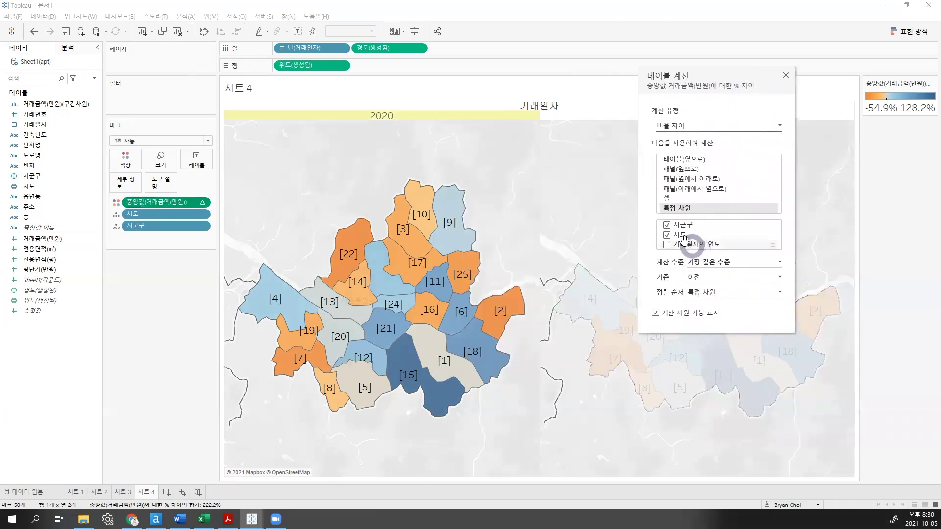
pyautogui.click(666, 235)
pyautogui.click(667, 225)
pyautogui.click(666, 244)
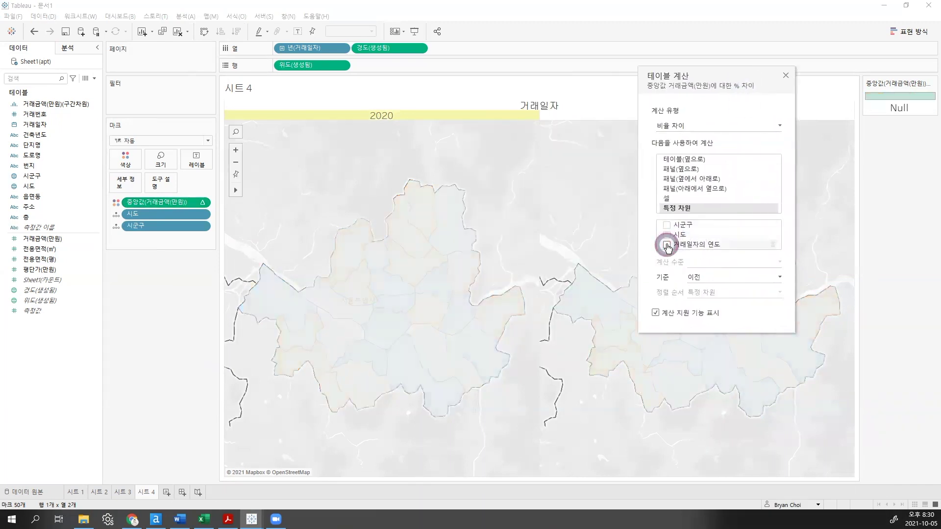
pyautogui.moveTo(777, 81); pyautogui.dragTo(185, 137)
pyautogui.click(197, 129)
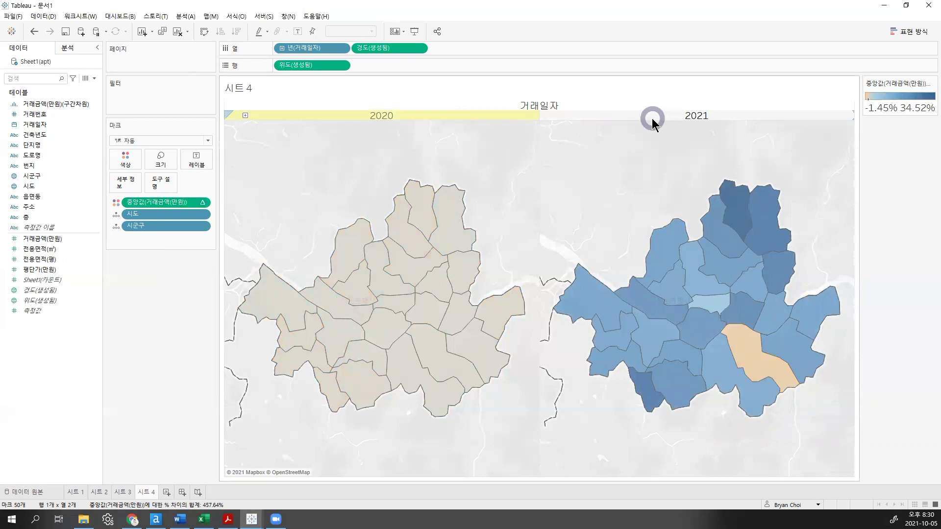
pyautogui.moveTo(755, 281)
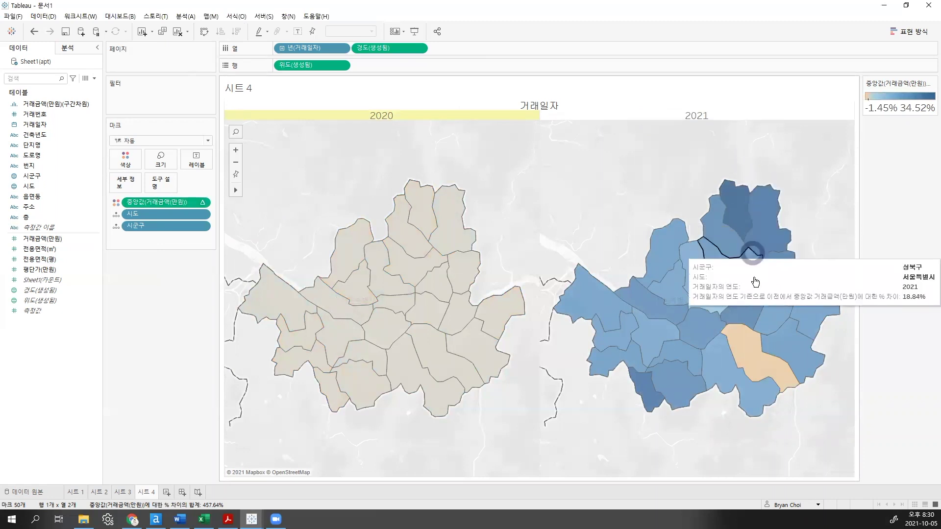
pyautogui.moveTo(754, 349)
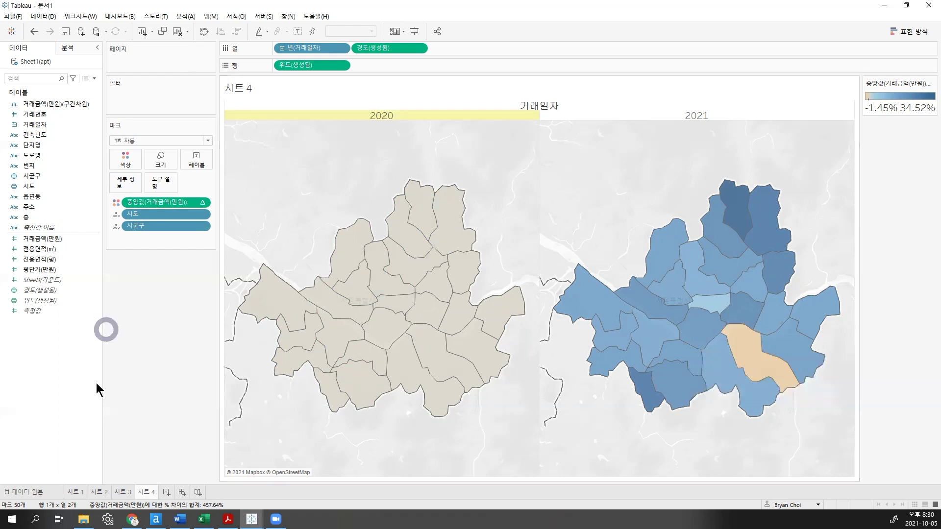
# Step: Review the charts on 시트 1, 시트 2 and 시트 3 and return to the map on 시트 4
pyautogui.click(76, 492)
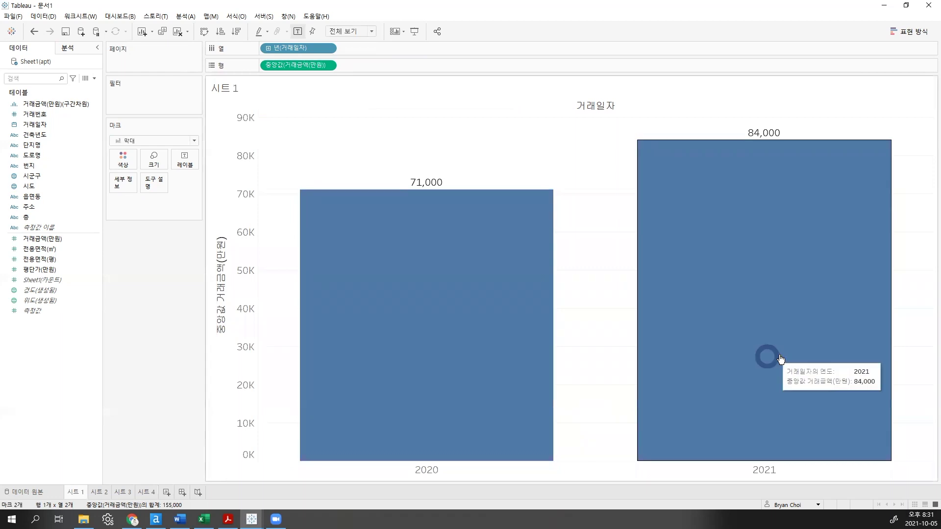
pyautogui.click(97, 493)
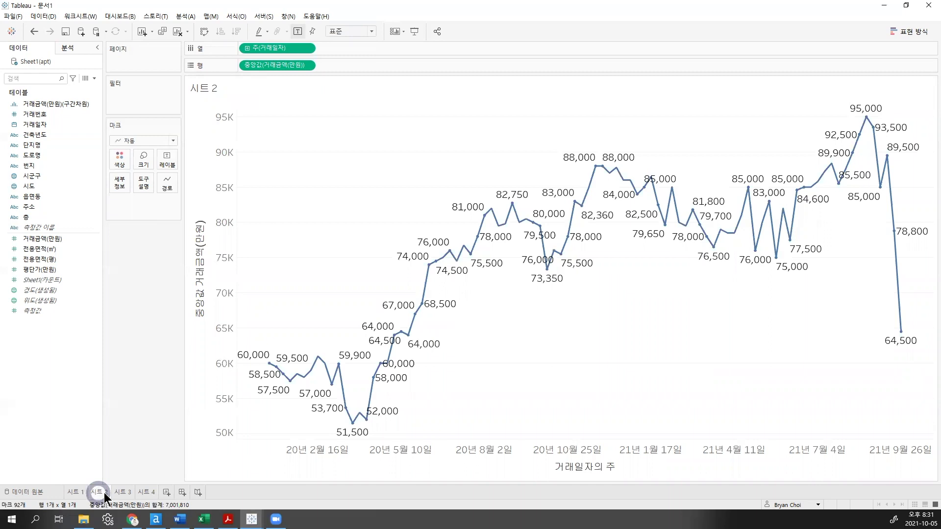
pyautogui.click(125, 492)
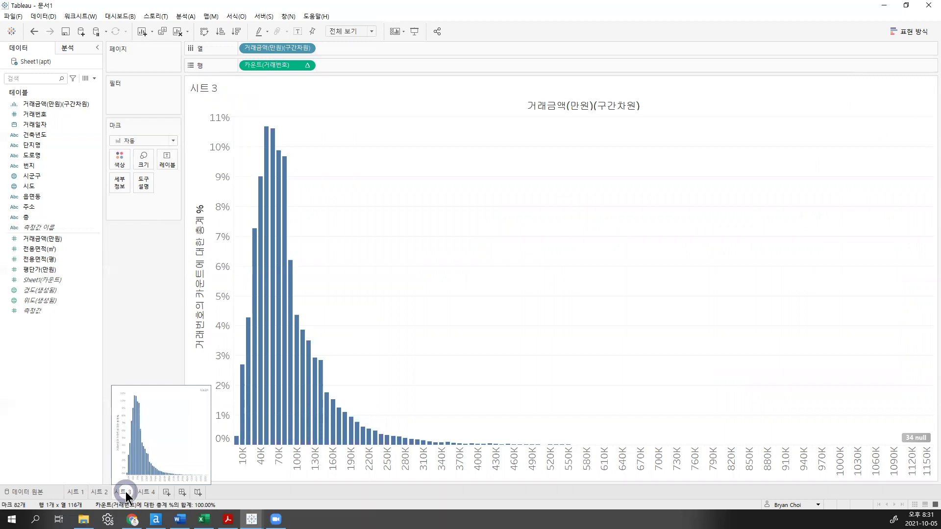
pyautogui.click(142, 491)
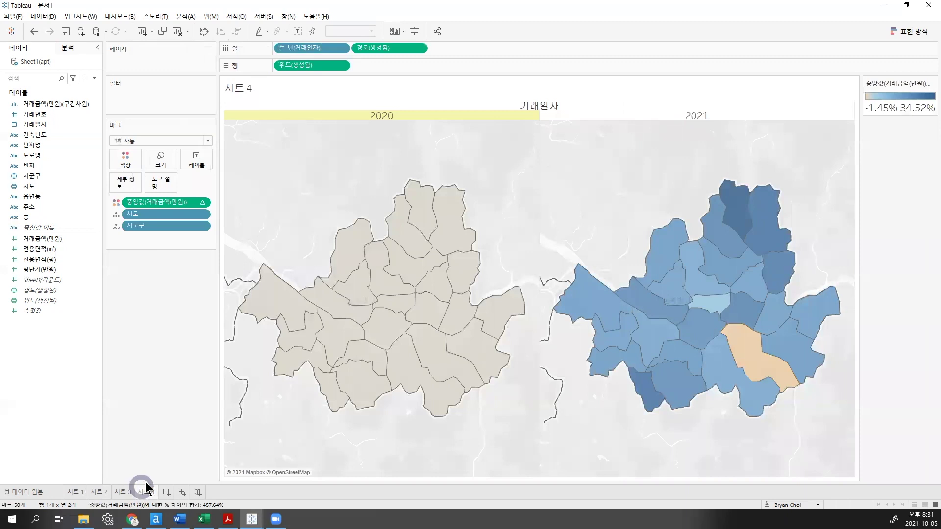
# Step: Hide the 2020 map on 시트 4 so that only the 2021 map is displayed
pyautogui.click(382, 116)
pyautogui.rightClick(382, 116)
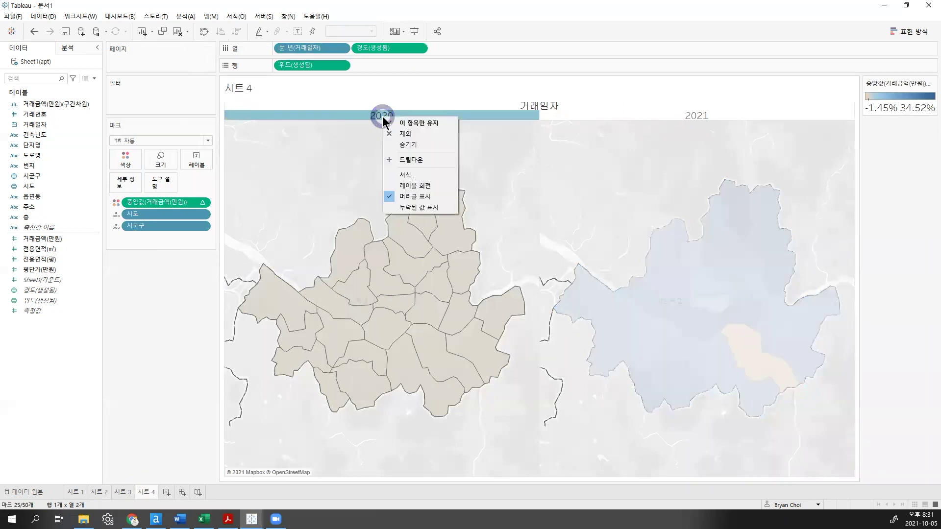
pyautogui.click(410, 134)
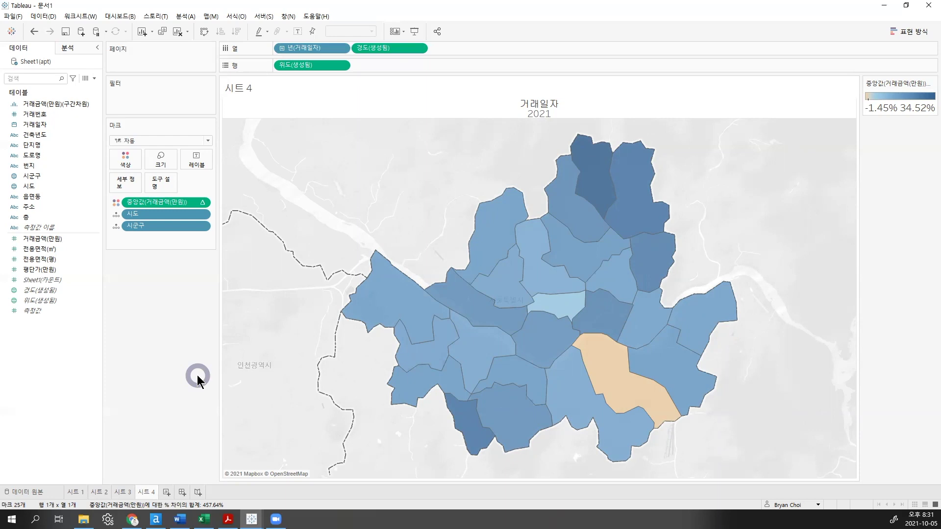
# Step: Review the visualization scenarios and Tableau learning links in HandsOn_01_SeoulAPT.pdf, and switch to Alteryx Designer
pyautogui.click(228, 519)
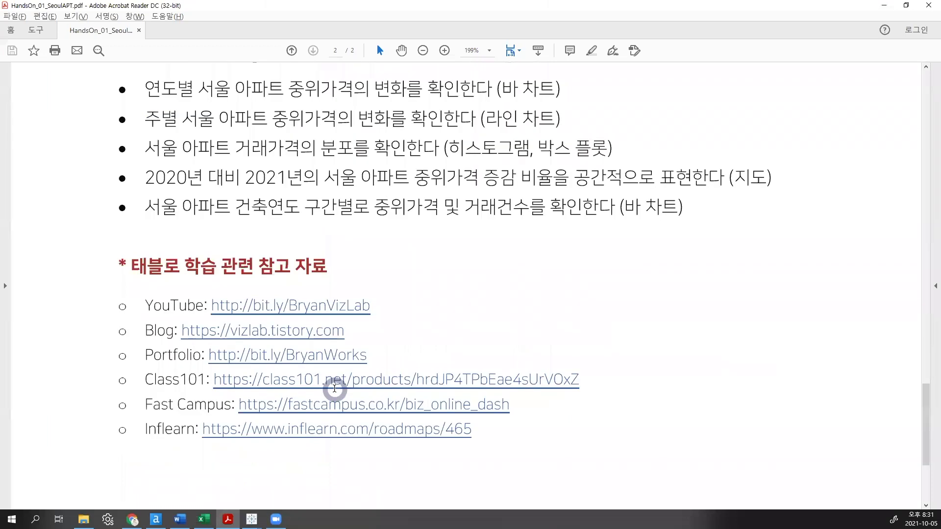
pyautogui.scroll(-3, 334, 388)
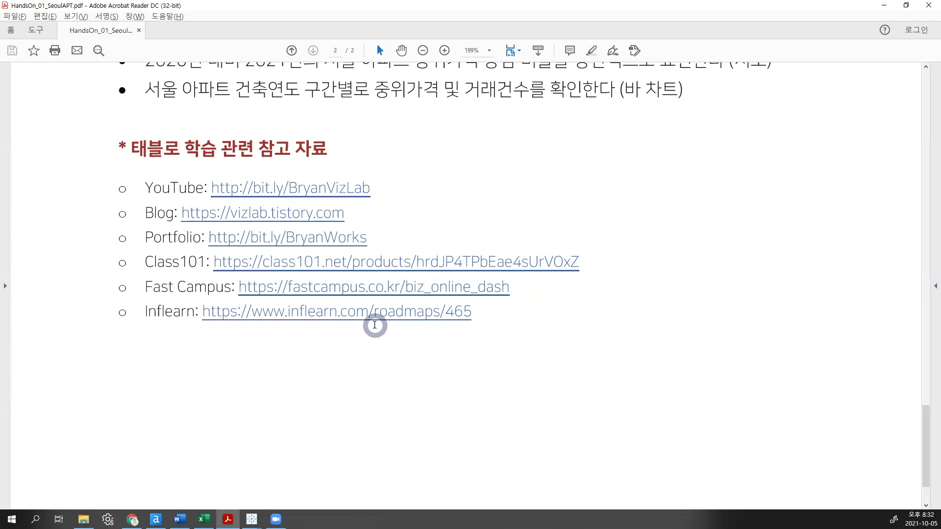
pyautogui.hotkey('alt', 'Tab')
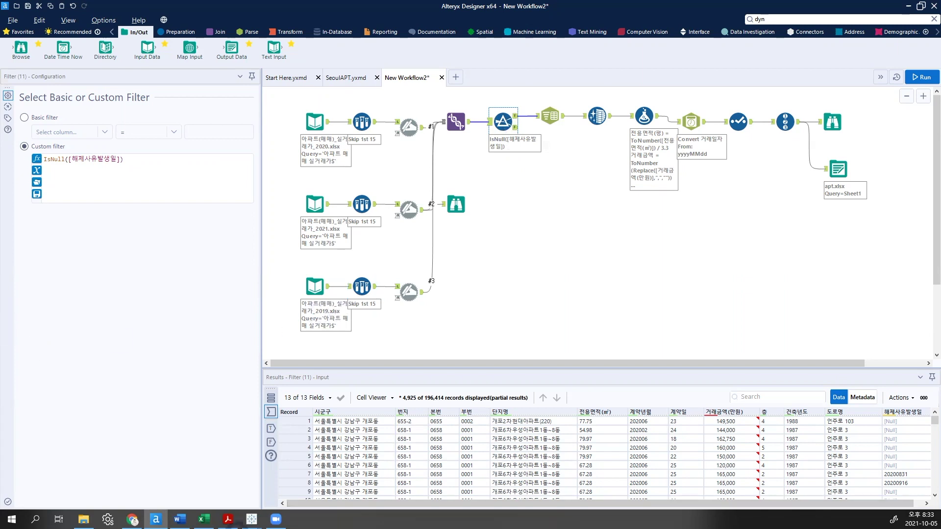
# Step: Copy the condition OR IsEmpty([해제사유발생일]) from the Filter Tool formula in HandsOn_01_SeoulAPT.pdf
pyautogui.click(228, 520)
pyautogui.scroll(6, 467, 261)
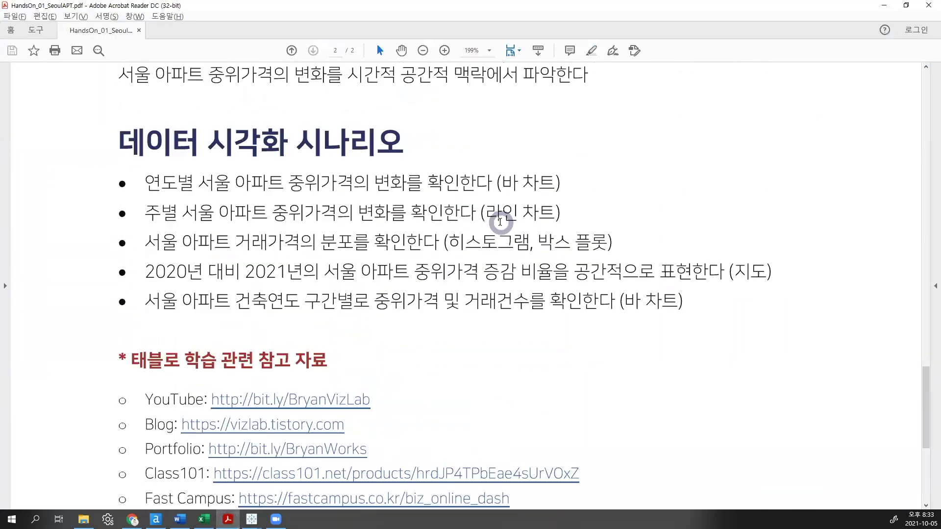
pyautogui.scroll(3, 501, 225)
pyautogui.click(454, 208)
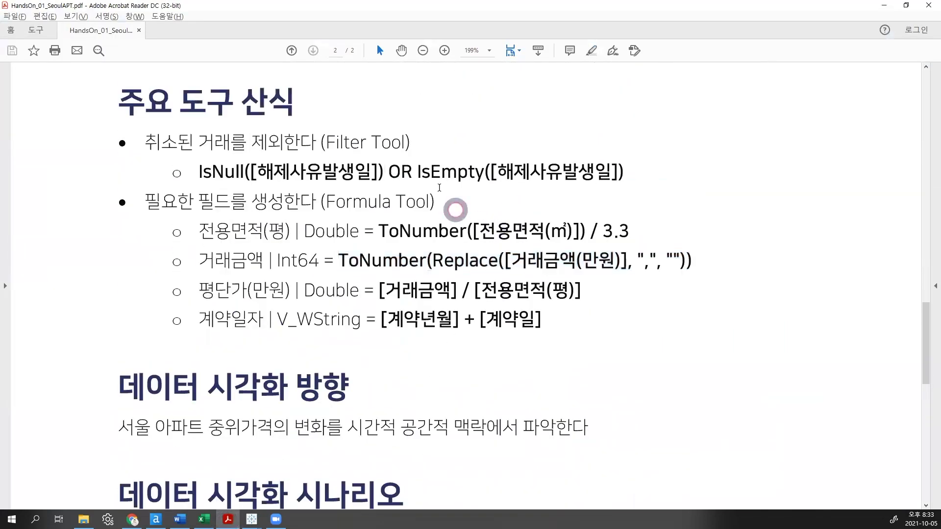
pyautogui.moveTo(388, 172); pyautogui.dragTo(634, 166)
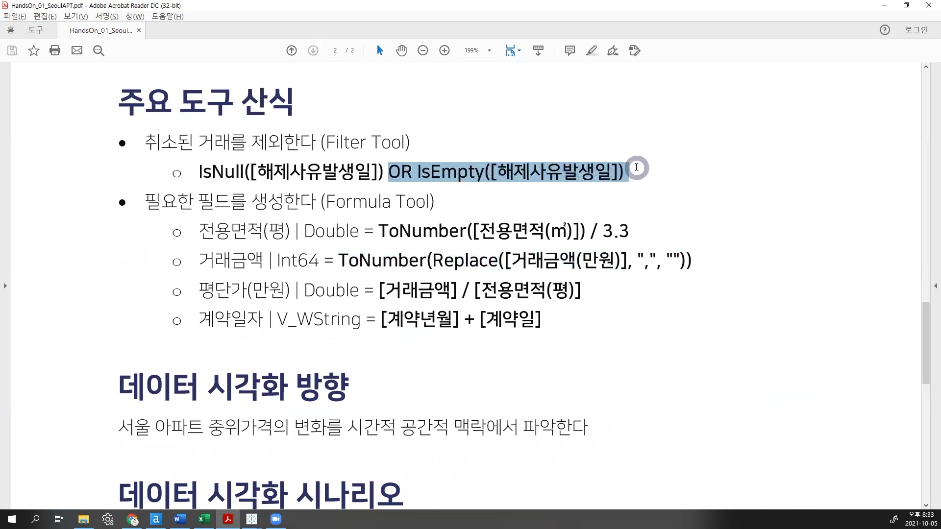
pyautogui.rightClick(587, 174)
pyautogui.click(632, 181)
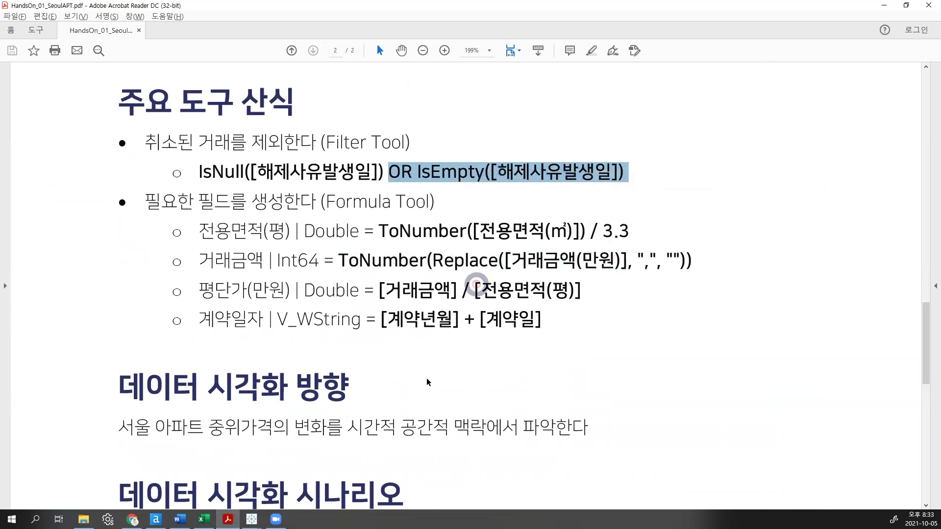
# Step: Append OR IsEmpty([해제사유발생일]) to the custom filter expression IsNull([해제사유발생일]) in the Alteryx workflow
pyautogui.click(156, 520)
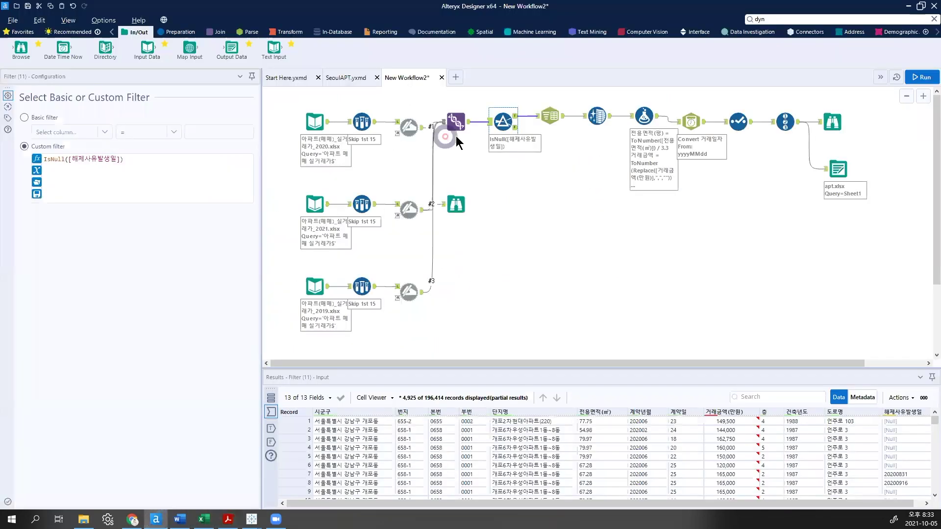
pyautogui.click(136, 162)
pyautogui.rightClick(137, 162)
pyautogui.click(177, 214)
pyautogui.click(161, 183)
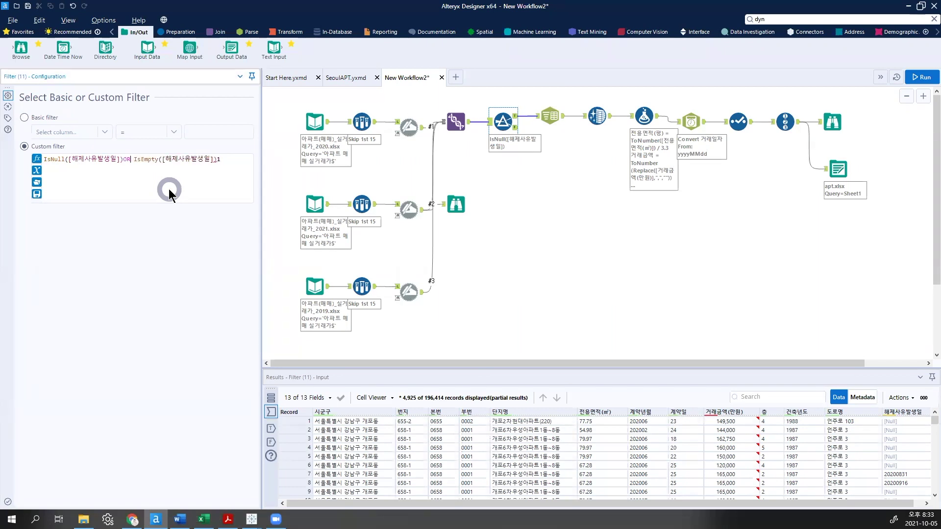
# Step: Correct the custom filter expression to IsNull([해제사유발생일]) OR IsEmpty([해제사유발생일]), removing the stray trailing 1, and run the workflow
pyautogui.click(236, 162)
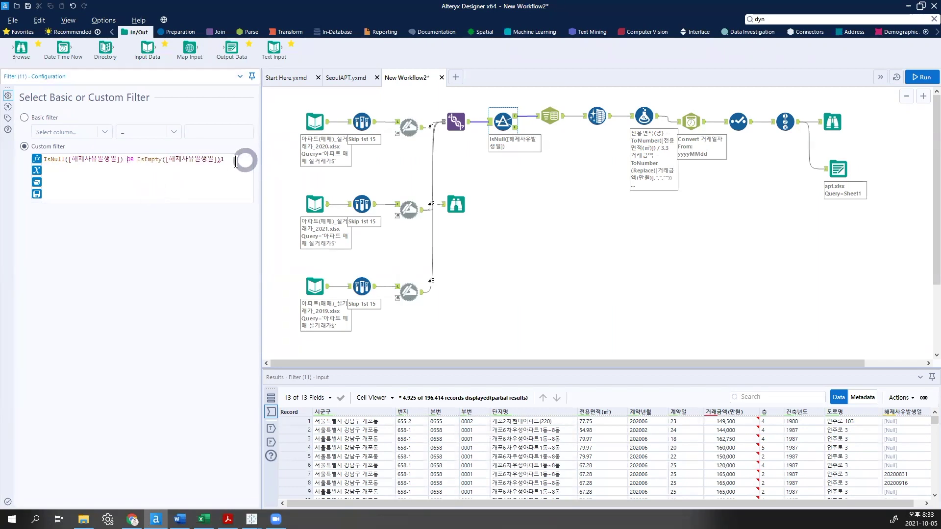
pyautogui.press('BackSpace')
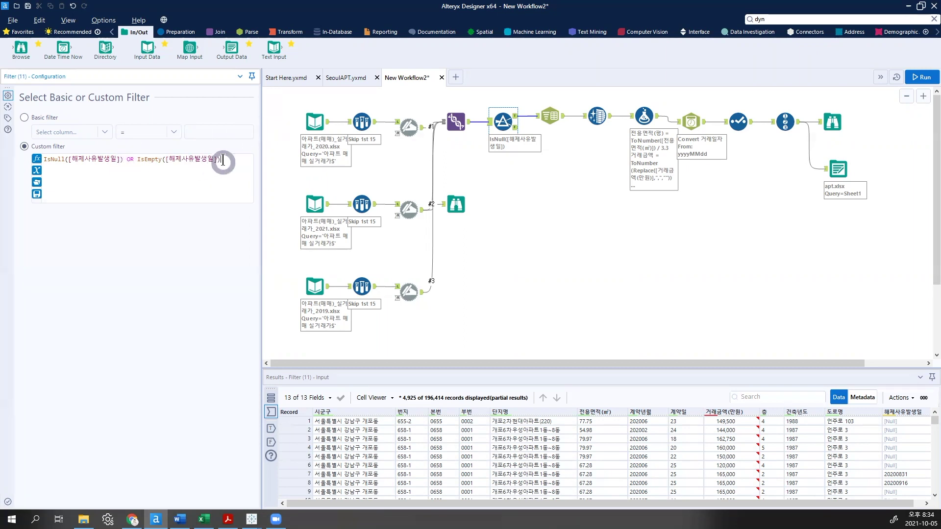
pyautogui.click(924, 76)
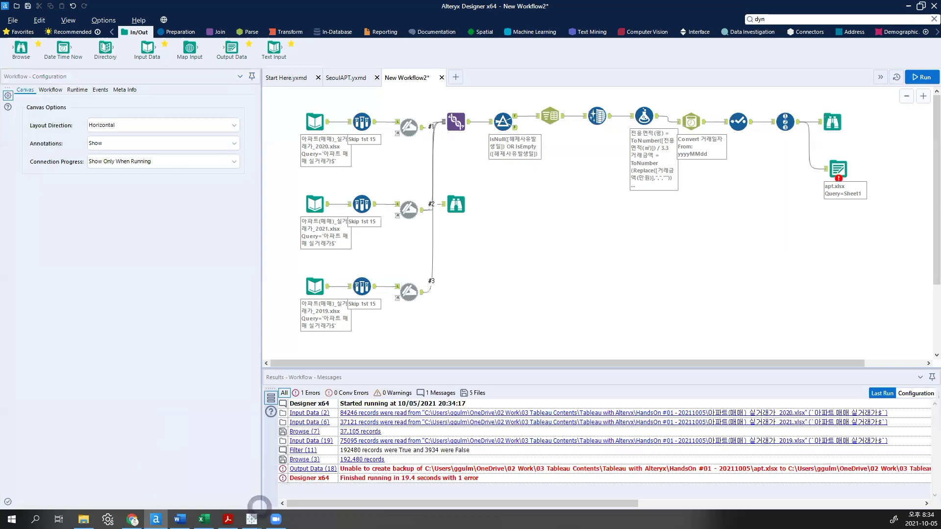
# Step: Switch to Tableau, save the workbook as 문서1 in the HandsOn #01 - 20211005 folder, and close it
pyautogui.moveTo(252, 519)
pyautogui.click(280, 481)
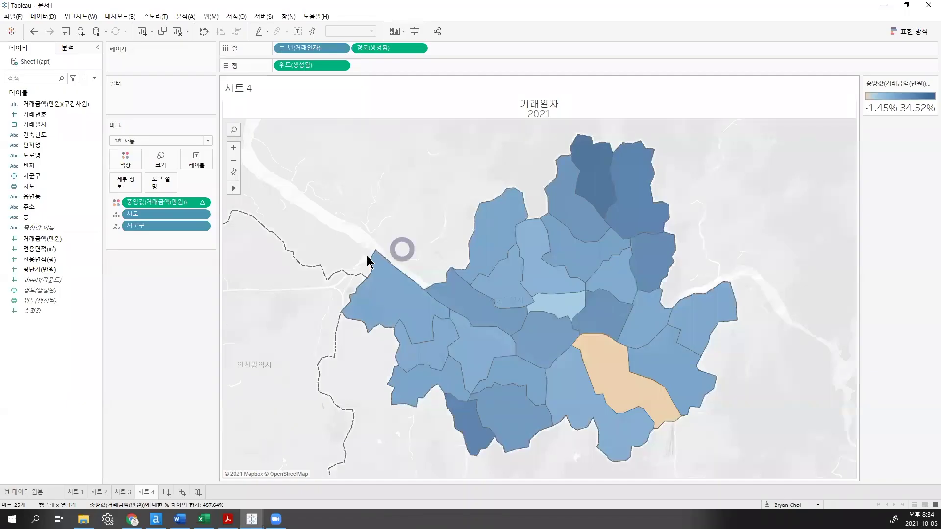
pyautogui.click(65, 32)
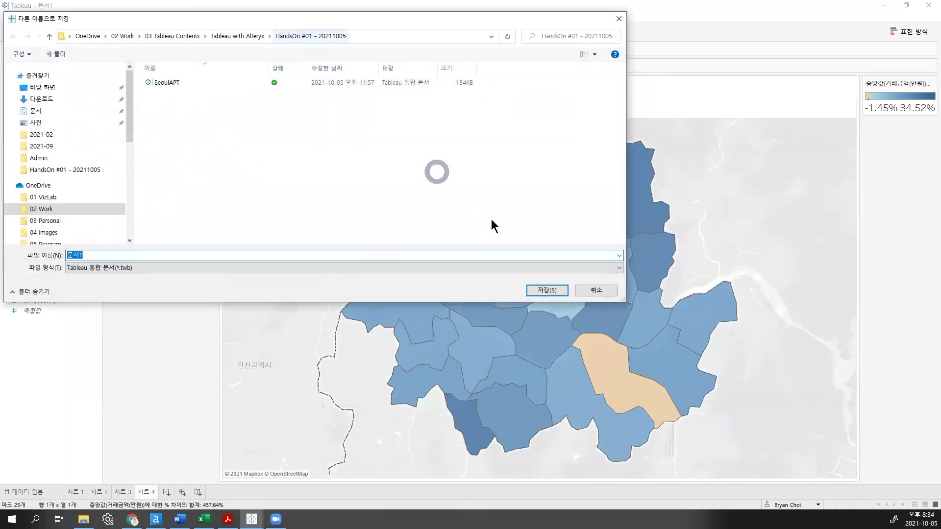
pyautogui.click(547, 290)
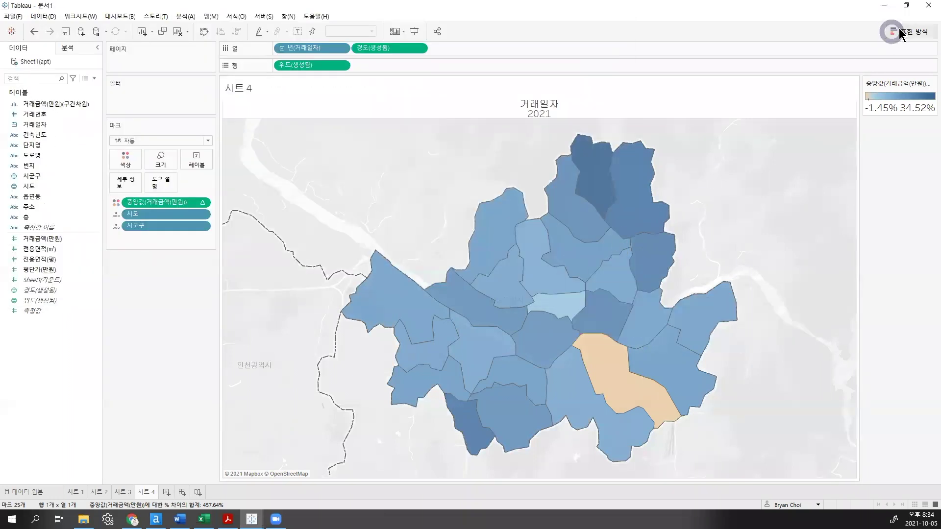
pyautogui.click(929, 6)
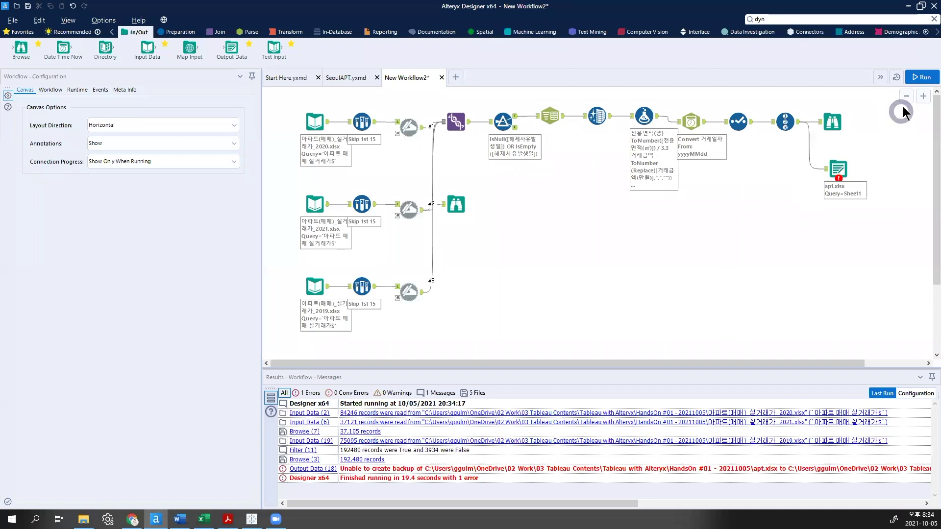
# Step: Rerun the Alteryx workflow to regenerate apt.xlsx and inspect the final Browse tool's output
pyautogui.click(921, 77)
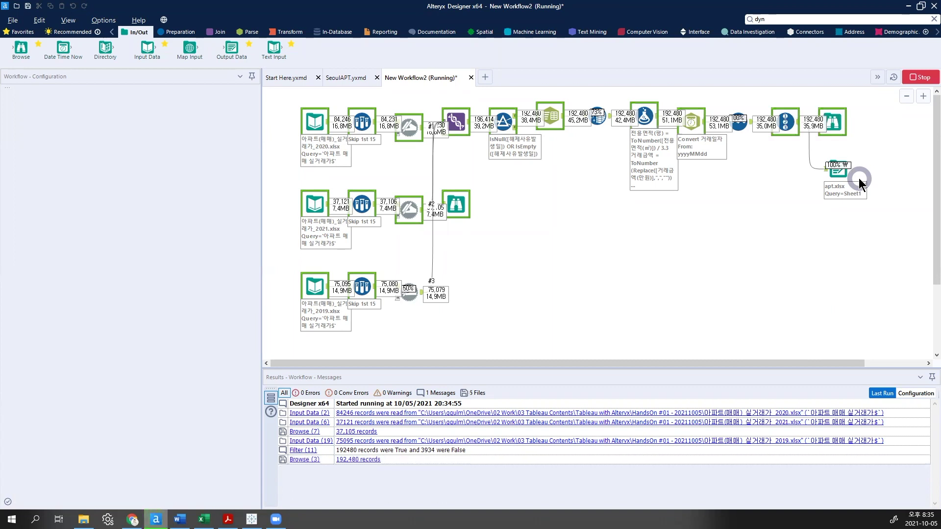
pyautogui.click(836, 121)
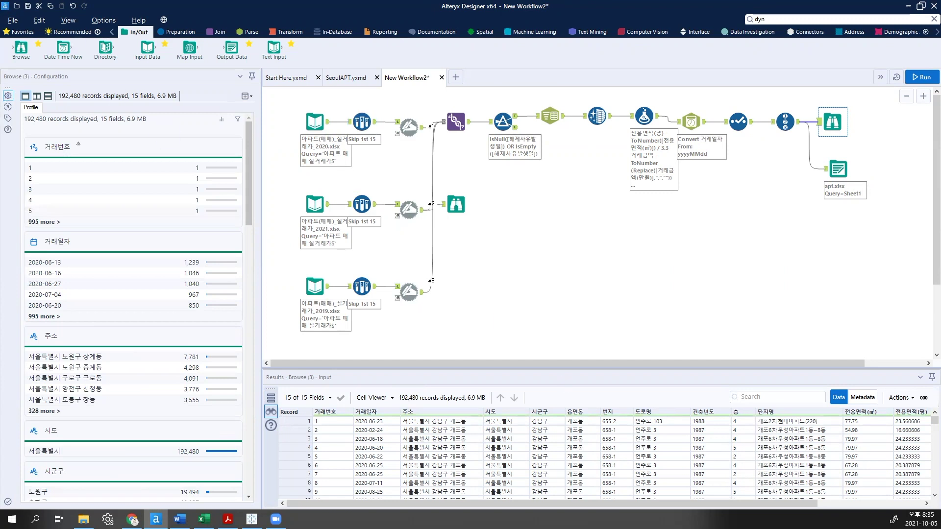
# Step: Reopen the saved 문서1 Tableau workbook from the HandsOn #01 - 20211005 folder, maximize its window and go to 시트 1
pyautogui.click(84, 519)
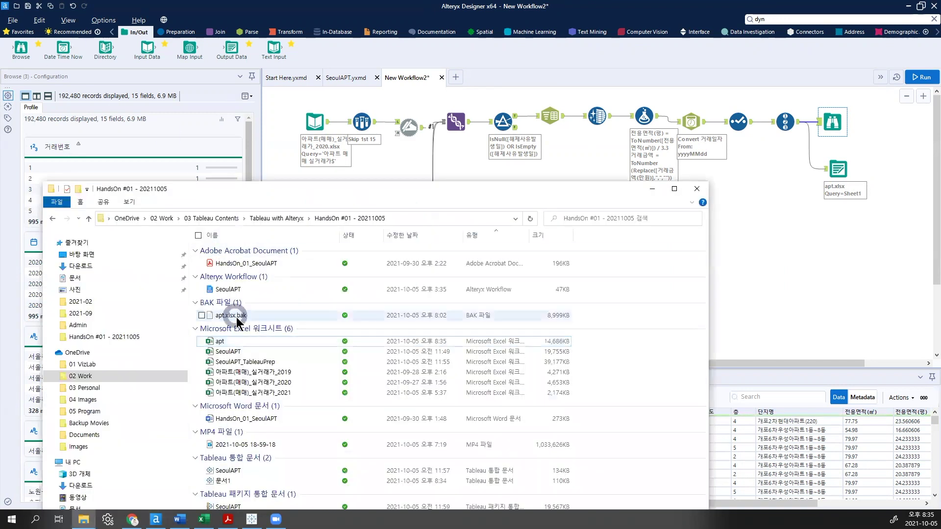
pyautogui.click(231, 485)
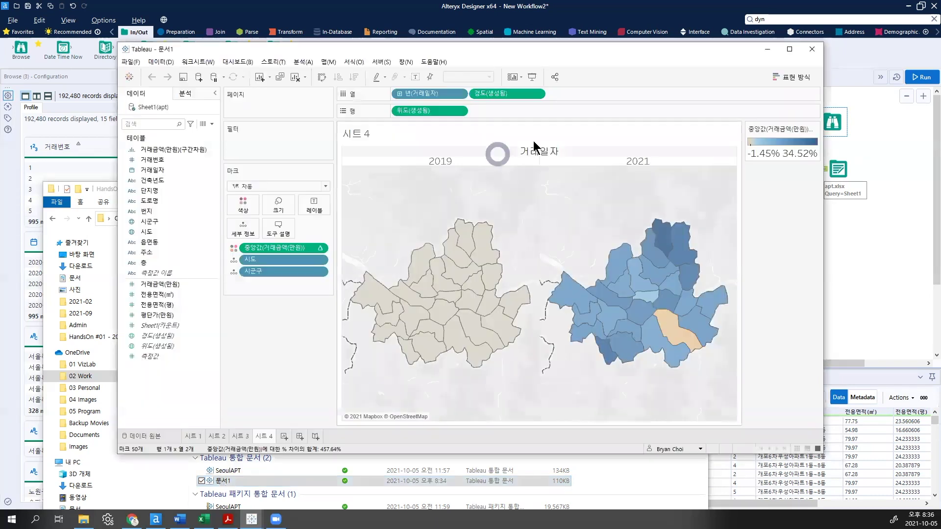
pyautogui.doubleClick(521, 50)
pyautogui.click(75, 492)
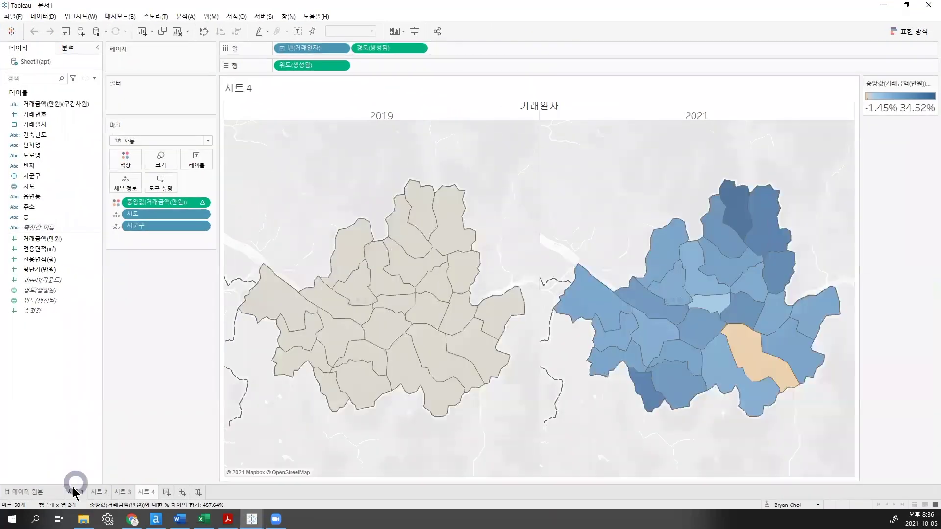